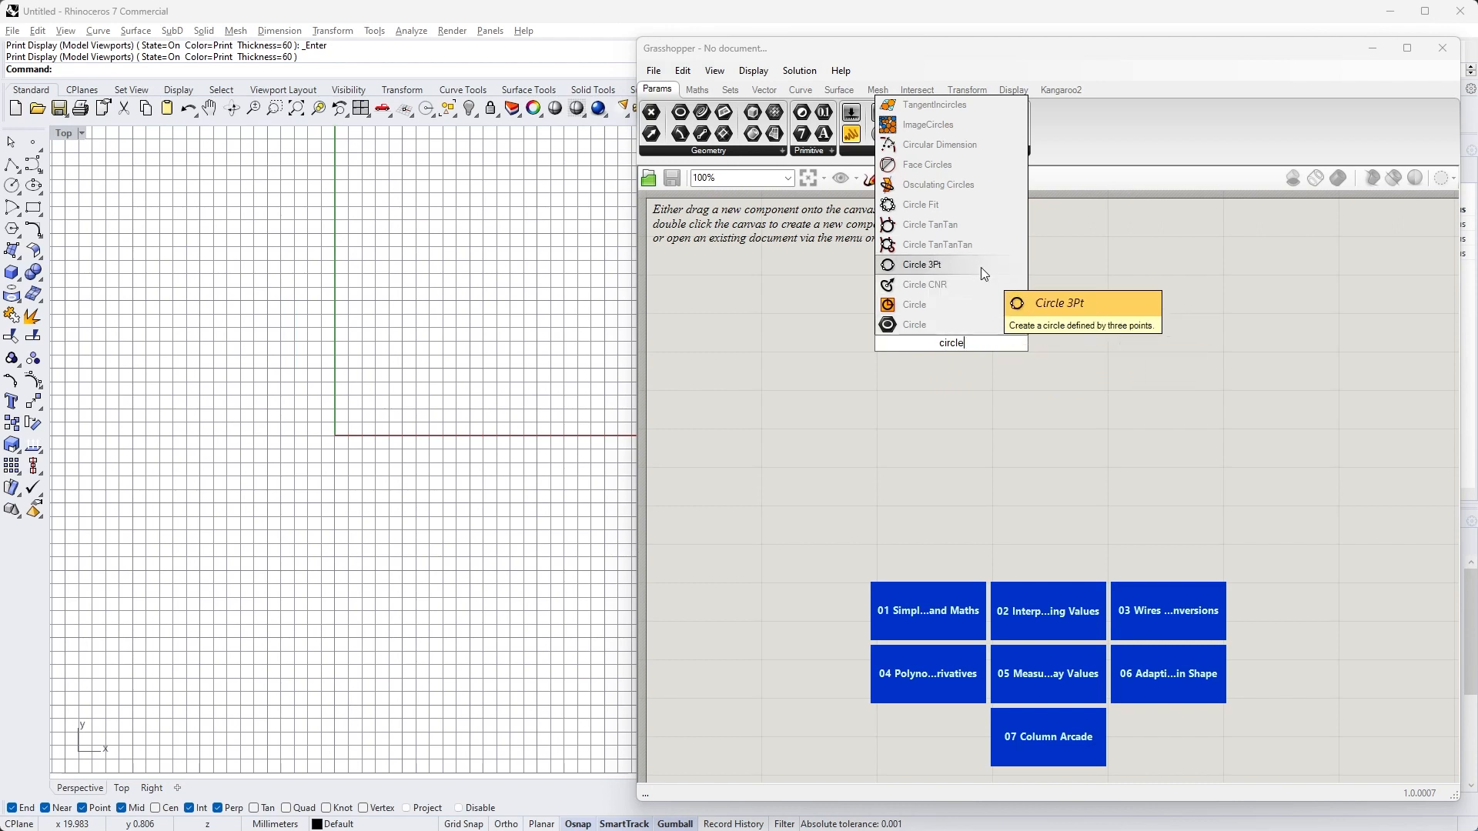
Place a Circle component defined by base plane and radius on the canvas
{"action": "left_click", "coordinate": [972, 307]}
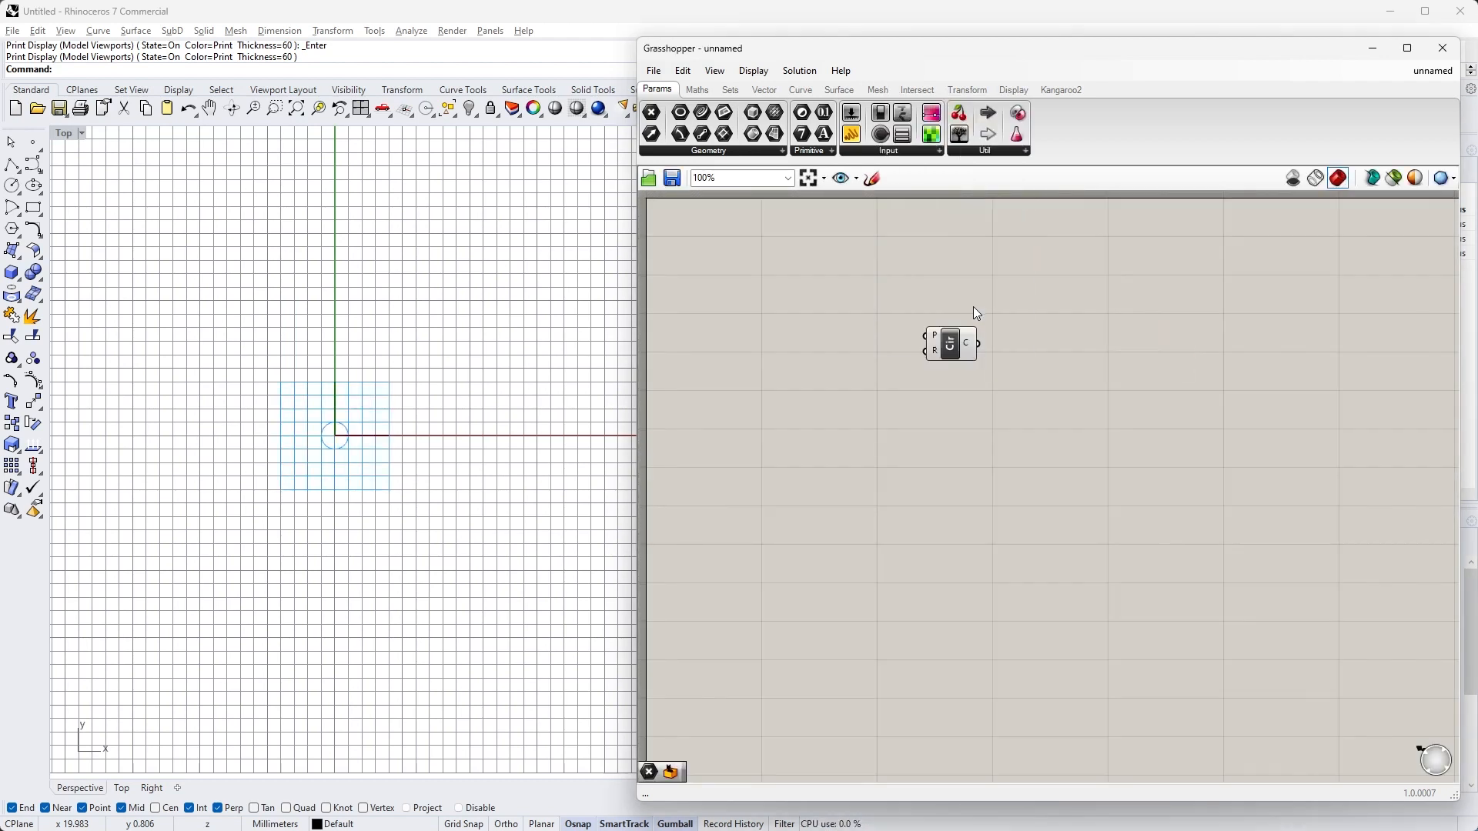
{"action": "left_click_drag", "start_coordinate": [951, 344], "coordinate": [970, 341]}
{"action": "left_click", "coordinate": [956, 381]}
{"action": "scroll", "coordinate": [953, 341], "scroll_direction": "up", "scroll_amount": 1}
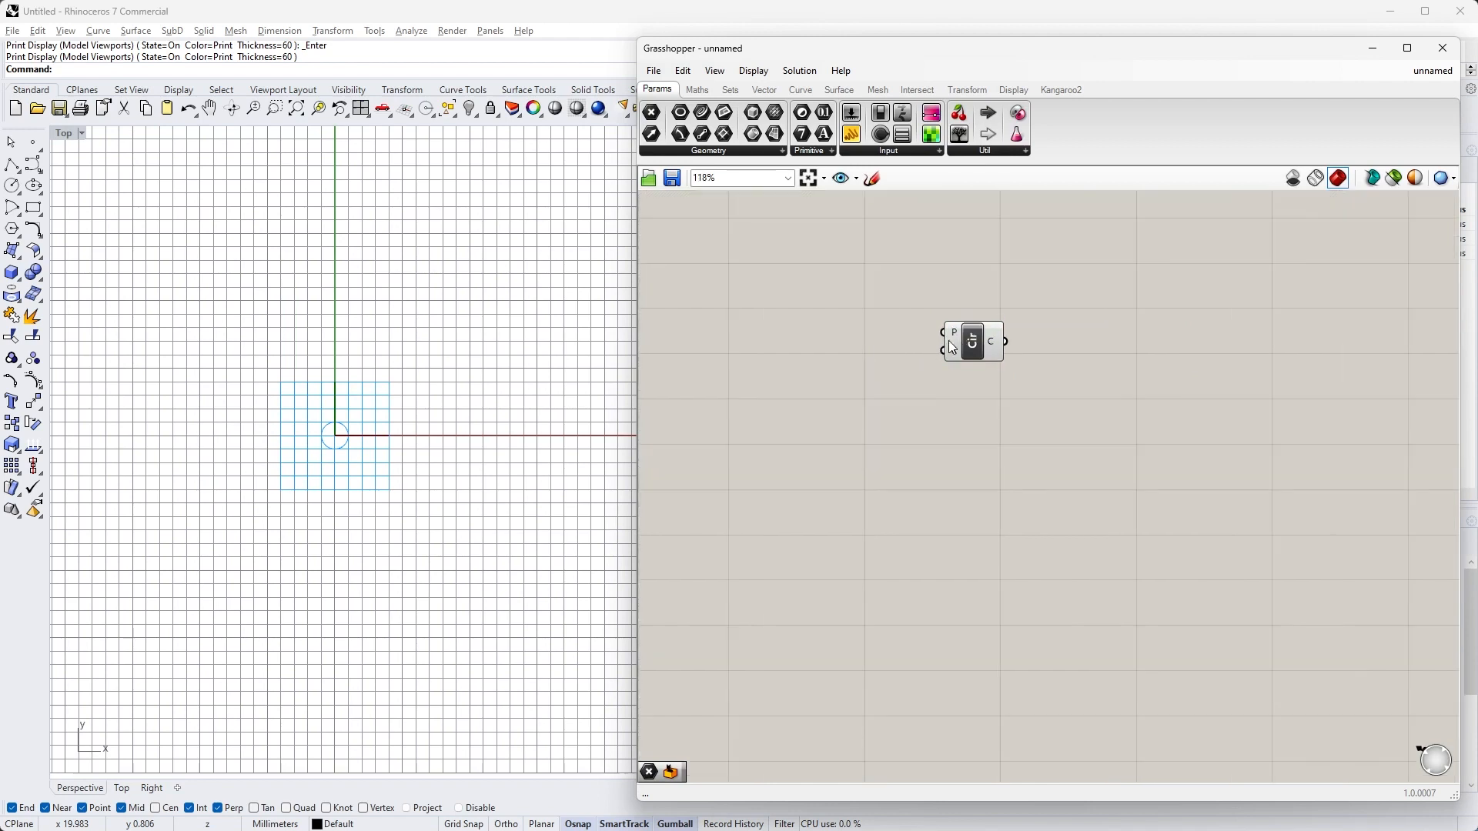
{"action": "scroll", "coordinate": [957, 348], "scroll_direction": "up", "scroll_amount": 2}
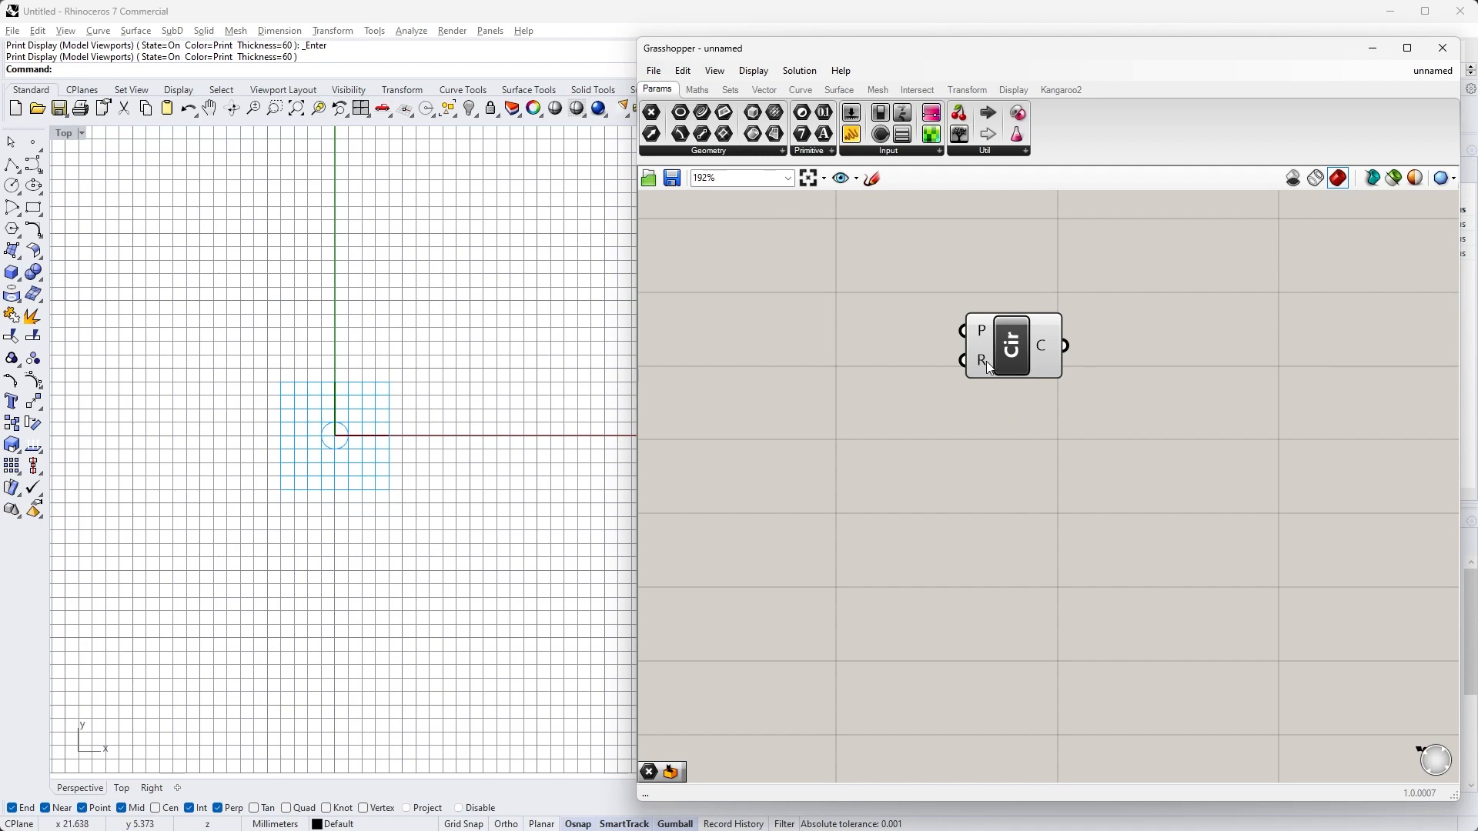
{"action": "mouse_move", "coordinate": [981, 363]}
{"action": "left_click", "coordinate": [1021, 351]}
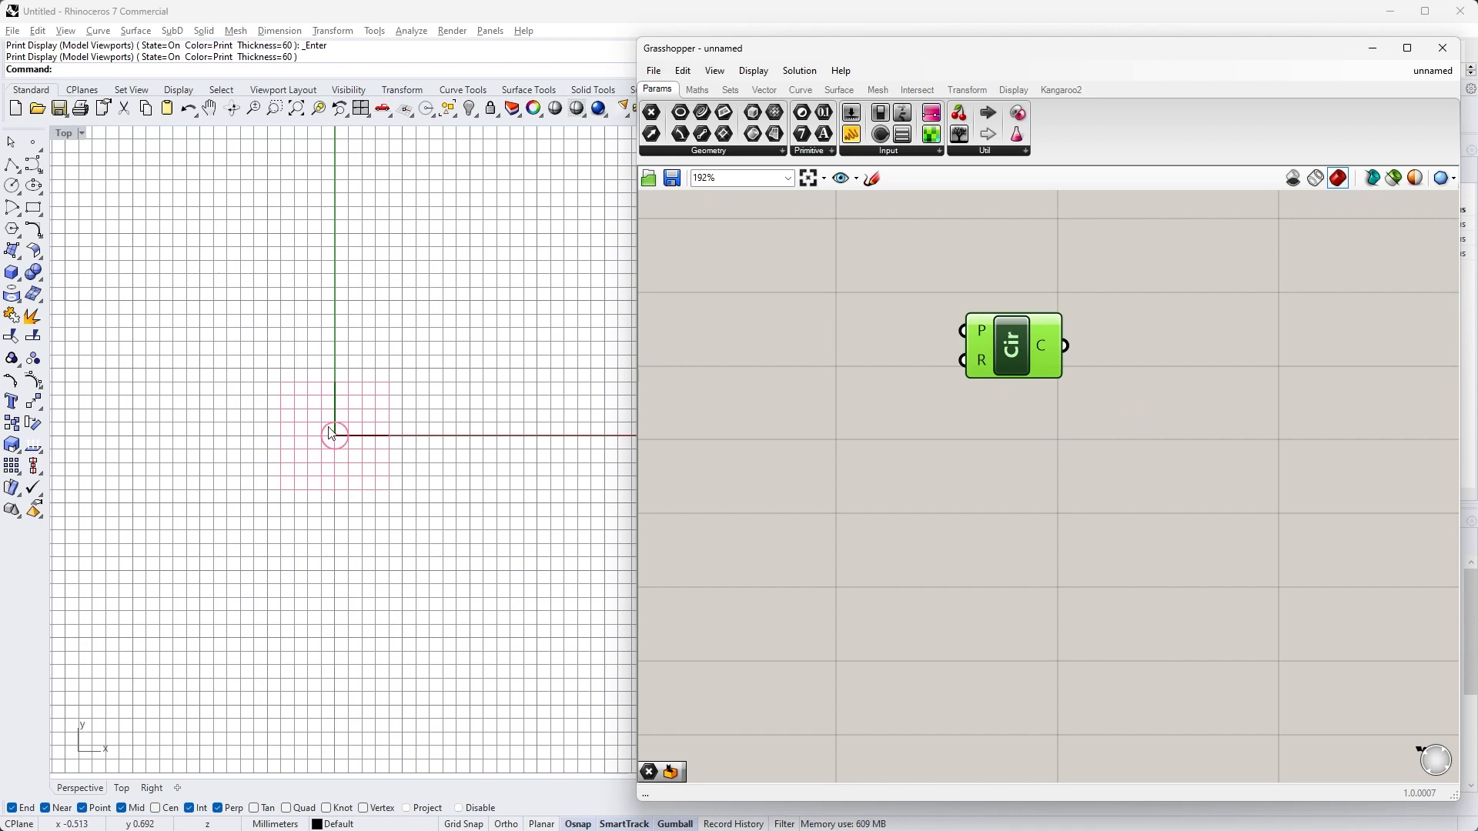
{"action": "left_click", "coordinate": [1015, 400]}
{"action": "right_click_drag", "start_coordinate": [870, 434], "coordinate": [992, 449]}
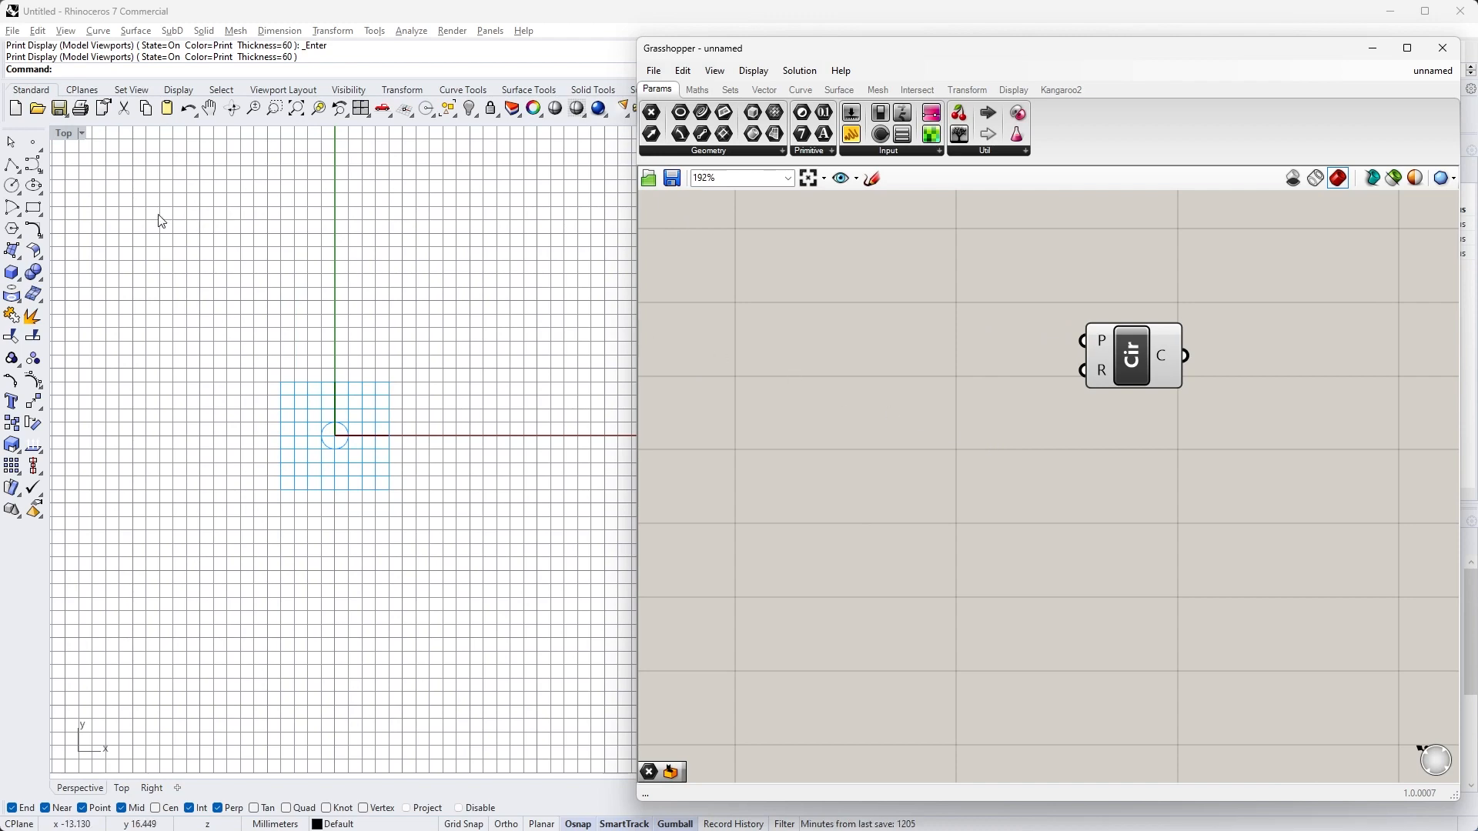
Draw a point object up and to the right of the origin in the Top viewport and reference it in a new Point parameter
{"action": "left_click", "coordinate": [32, 146]}
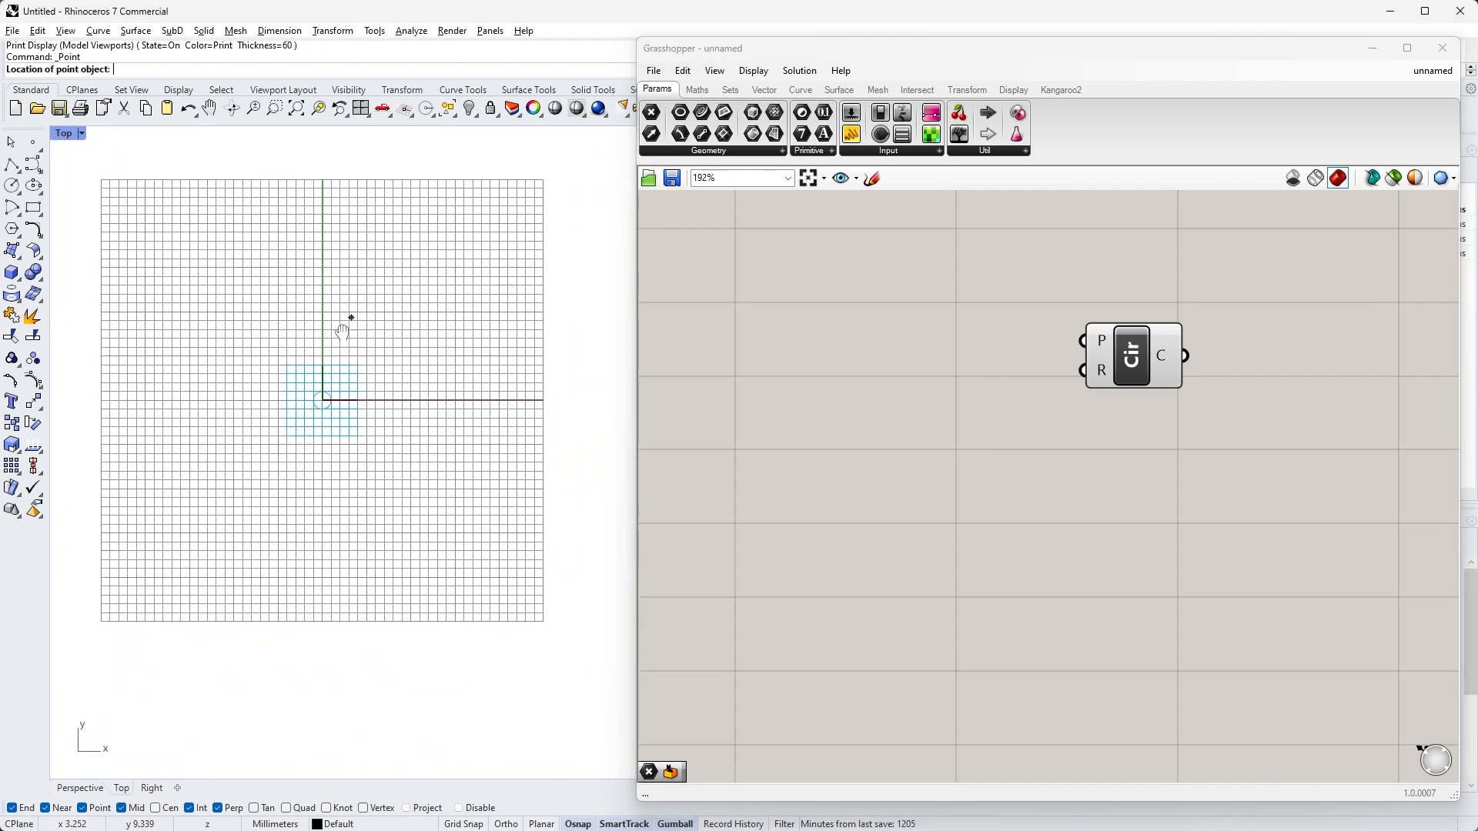
{"action": "left_click", "coordinate": [371, 359]}
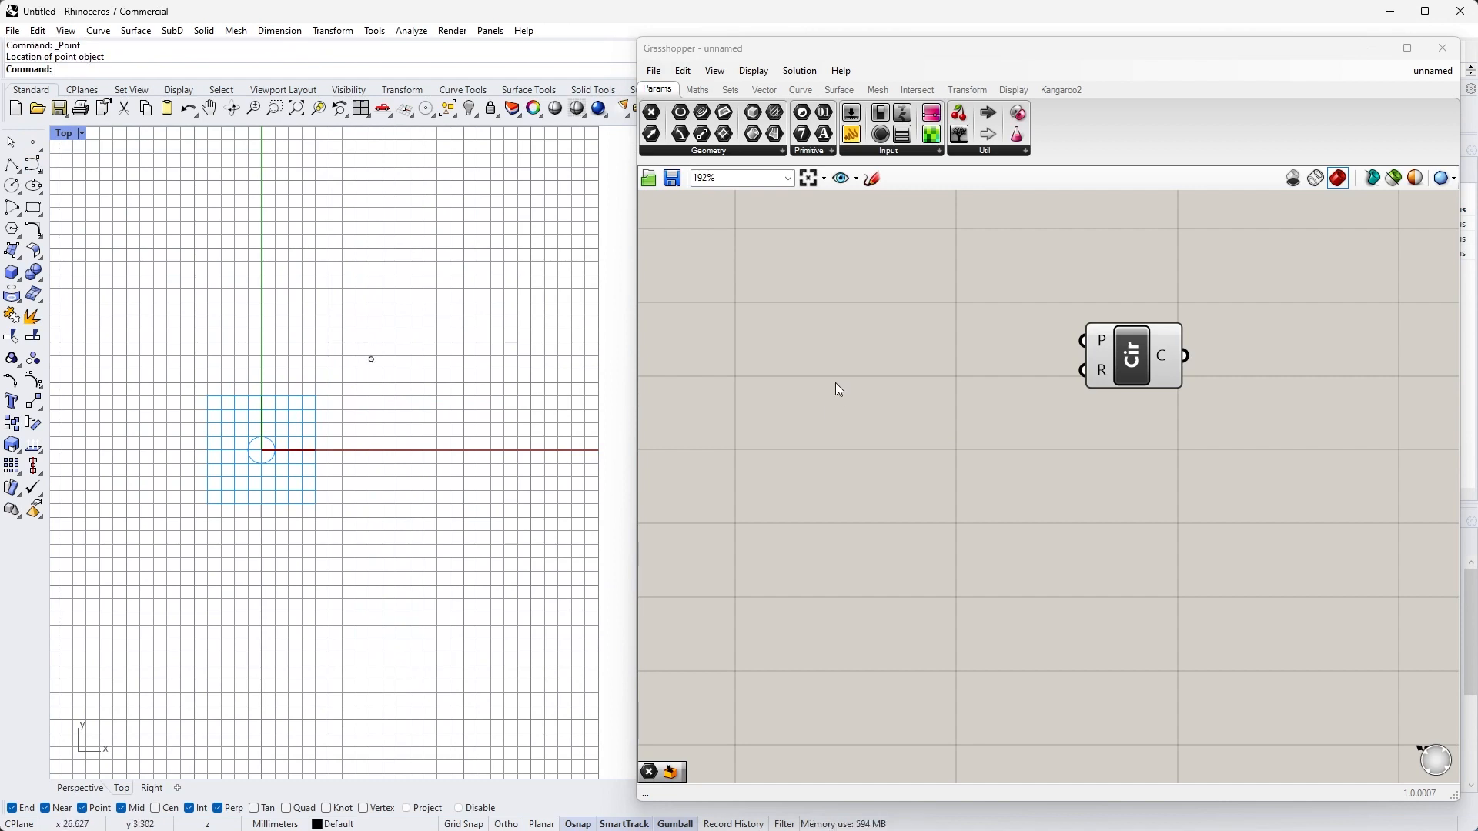
{"action": "double_click", "coordinate": [793, 361]}
{"action": "type", "text": "point"}
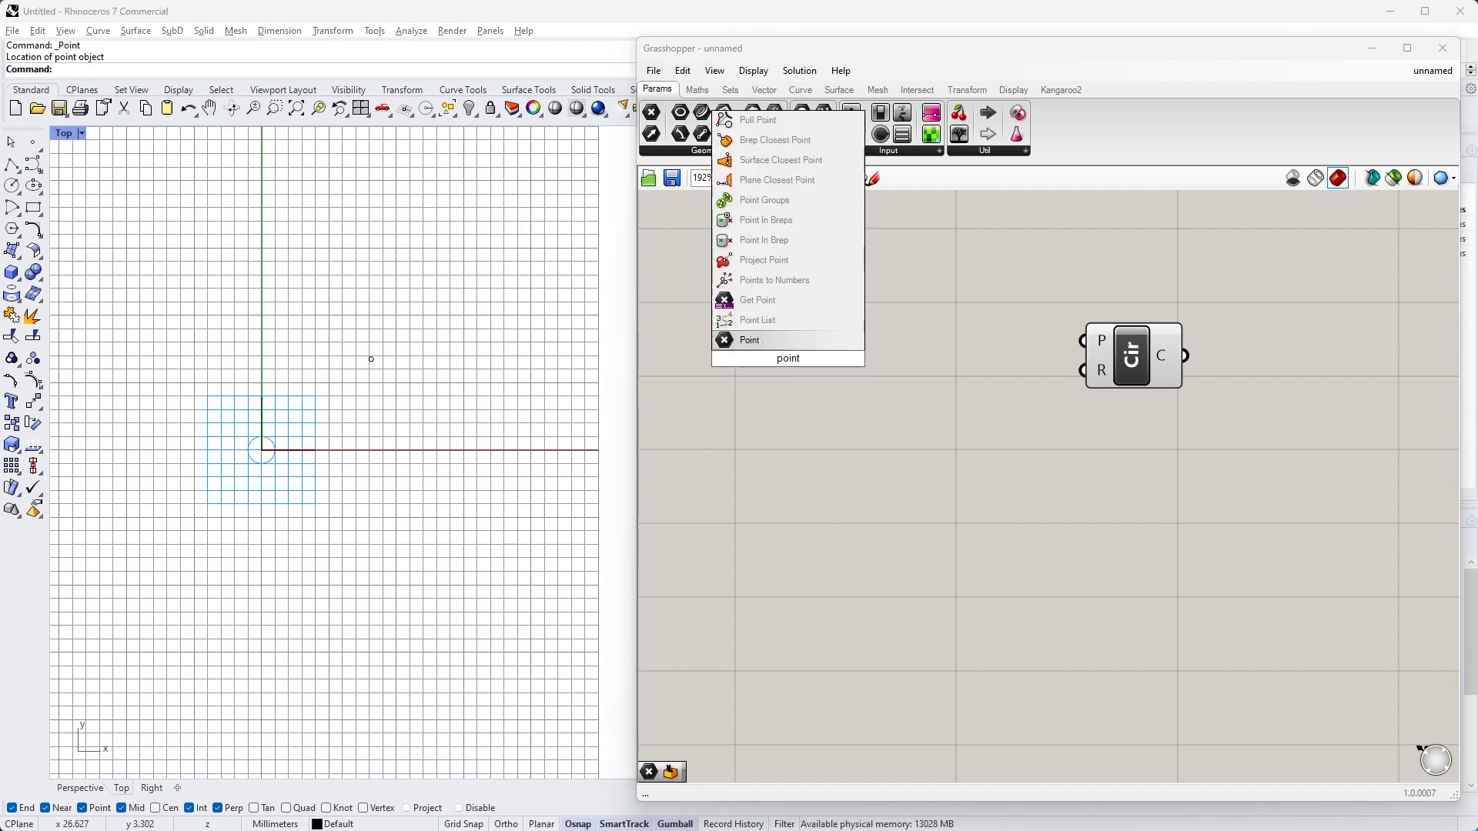
{"action": "left_click", "coordinate": [763, 345]}
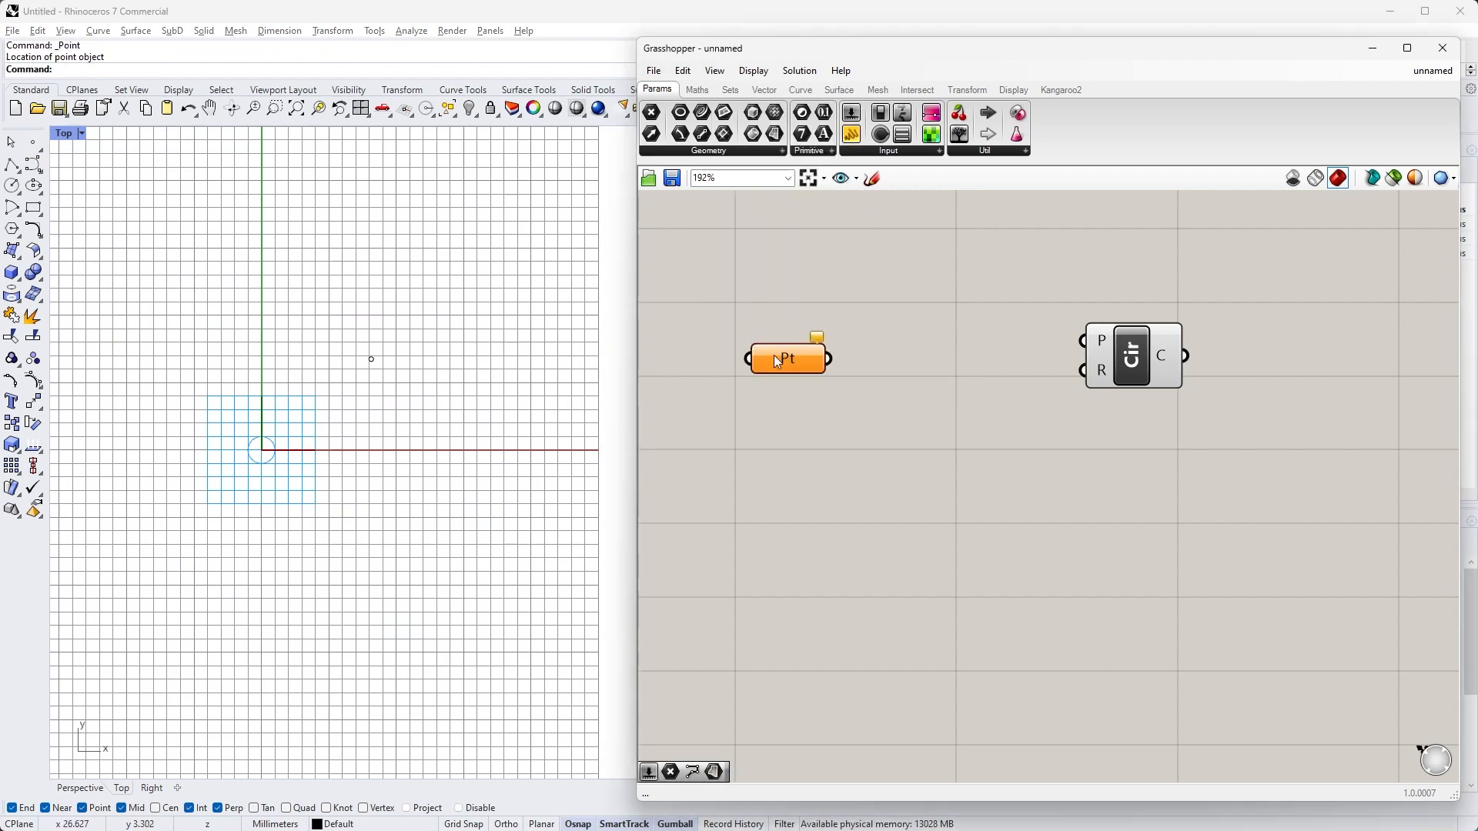
{"action": "right_click", "coordinate": [796, 364]}
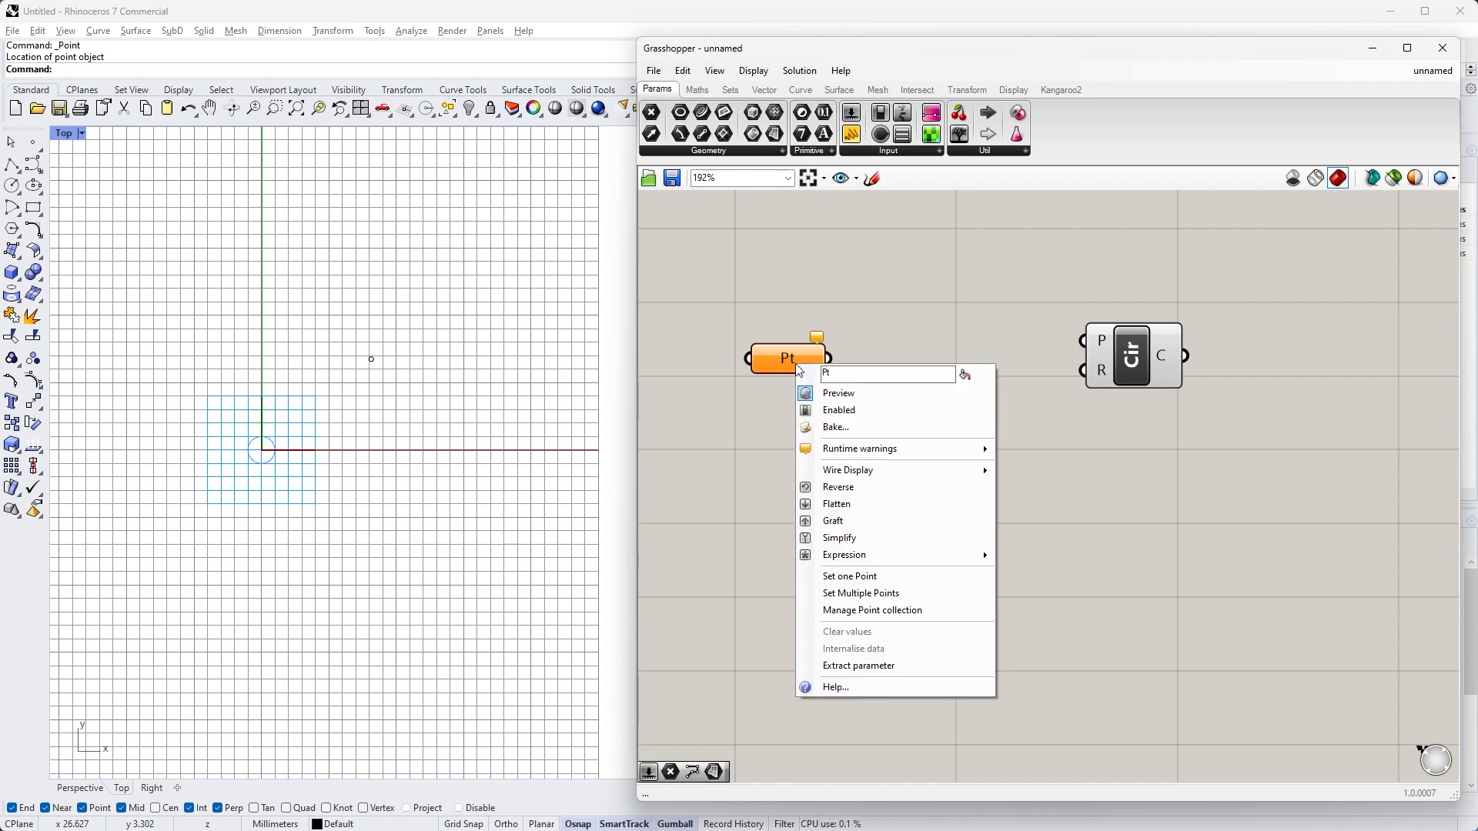
{"action": "left_click", "coordinate": [865, 584]}
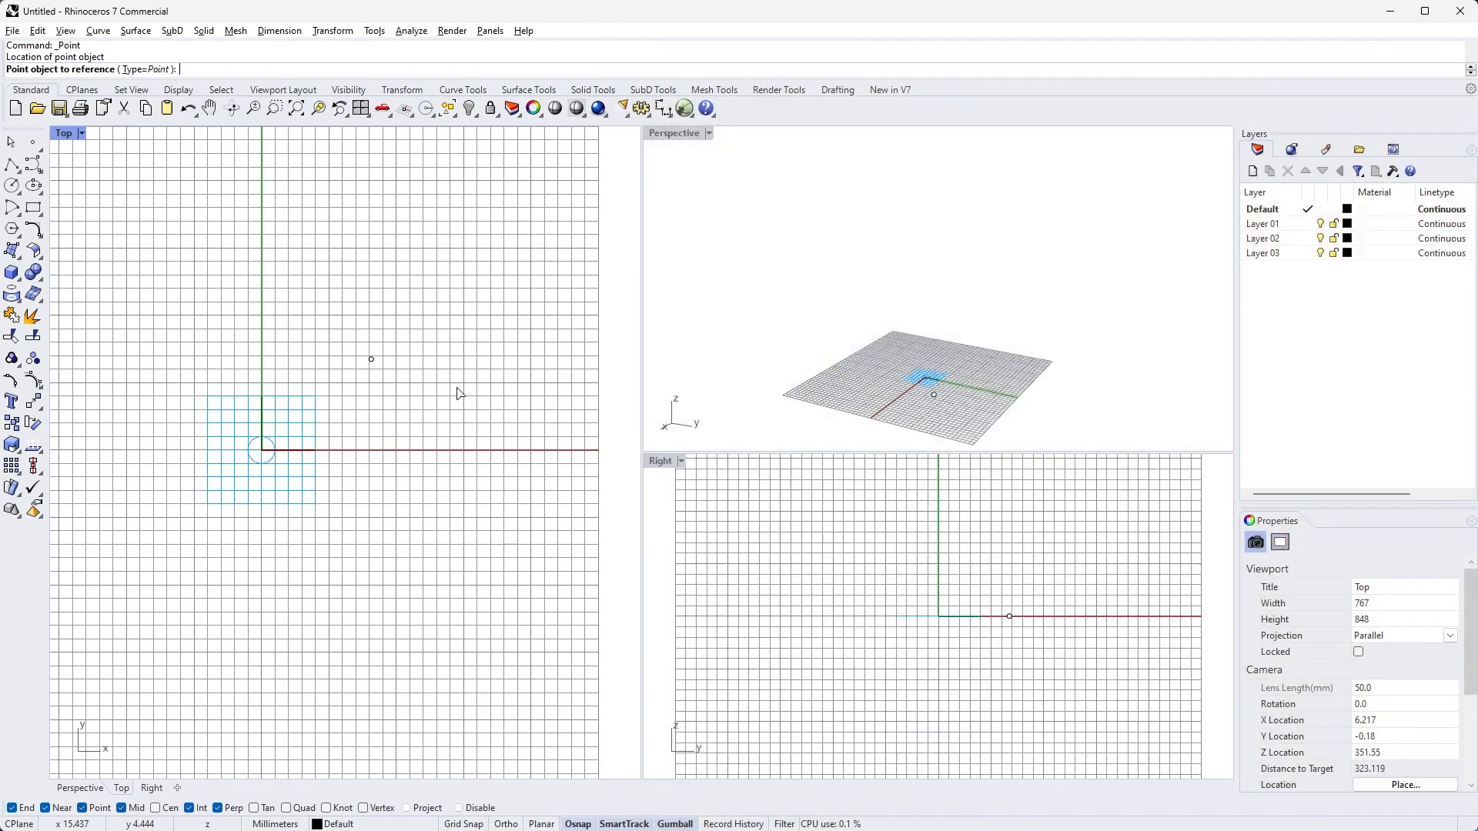
{"action": "left_click", "coordinate": [371, 360]}
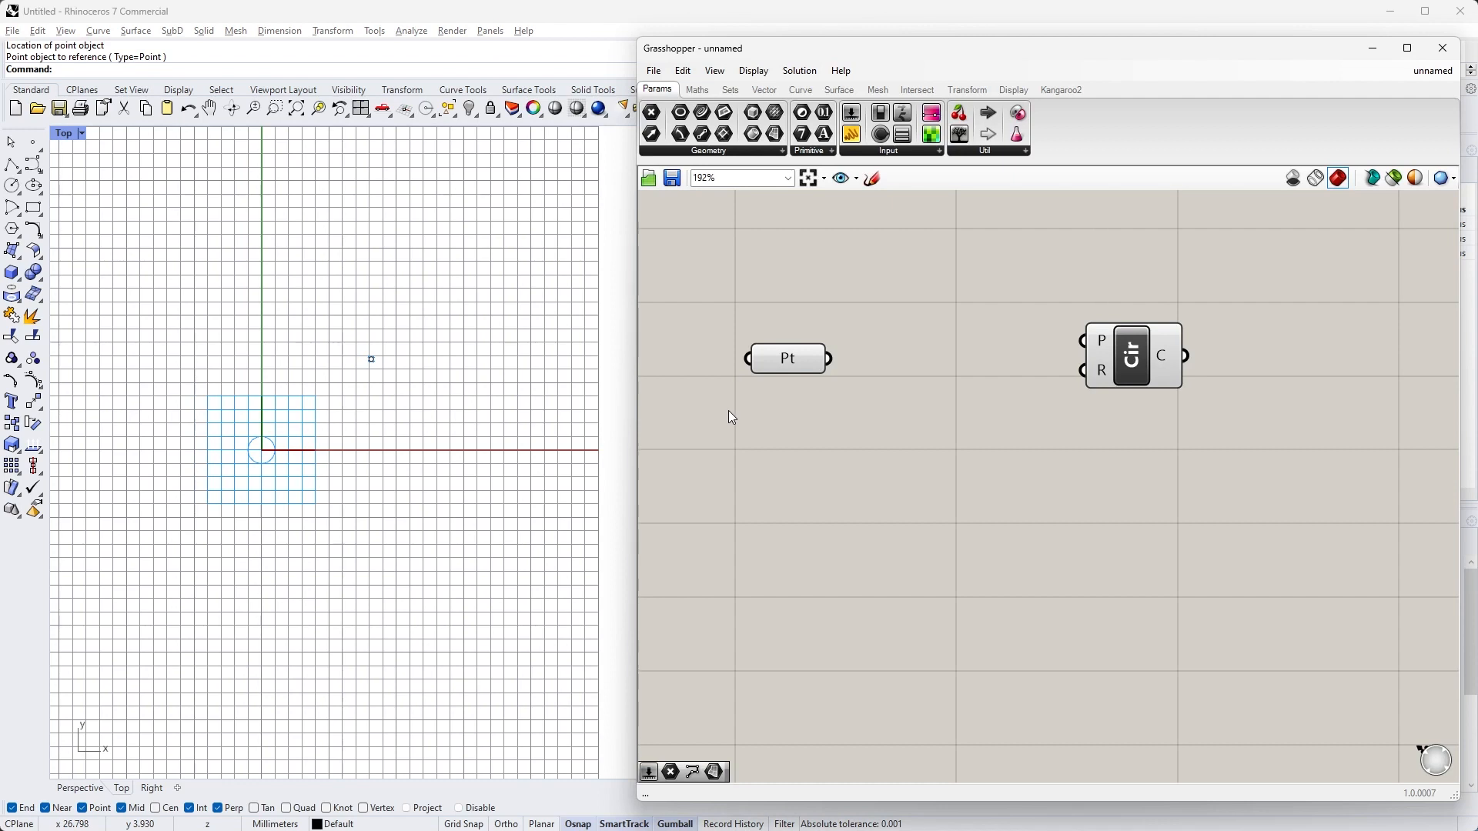
Connect the Point parameter to the Circle component's plane input and align the two so the wire runs straight
{"action": "left_click_drag", "start_coordinate": [798, 374], "coordinate": [1082, 348]}
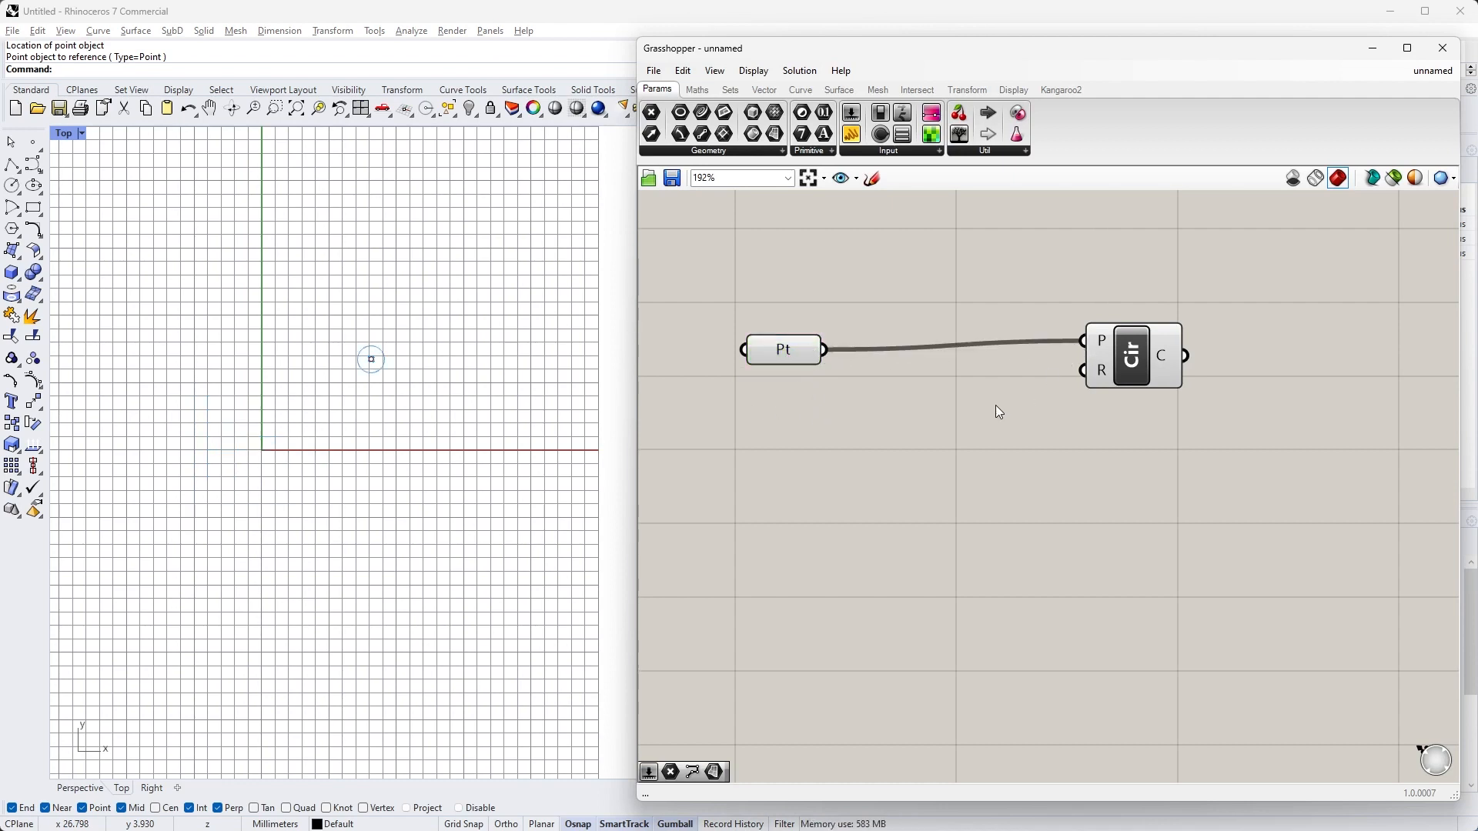
{"action": "scroll", "coordinate": [381, 370], "scroll_direction": "up", "scroll_amount": 3}
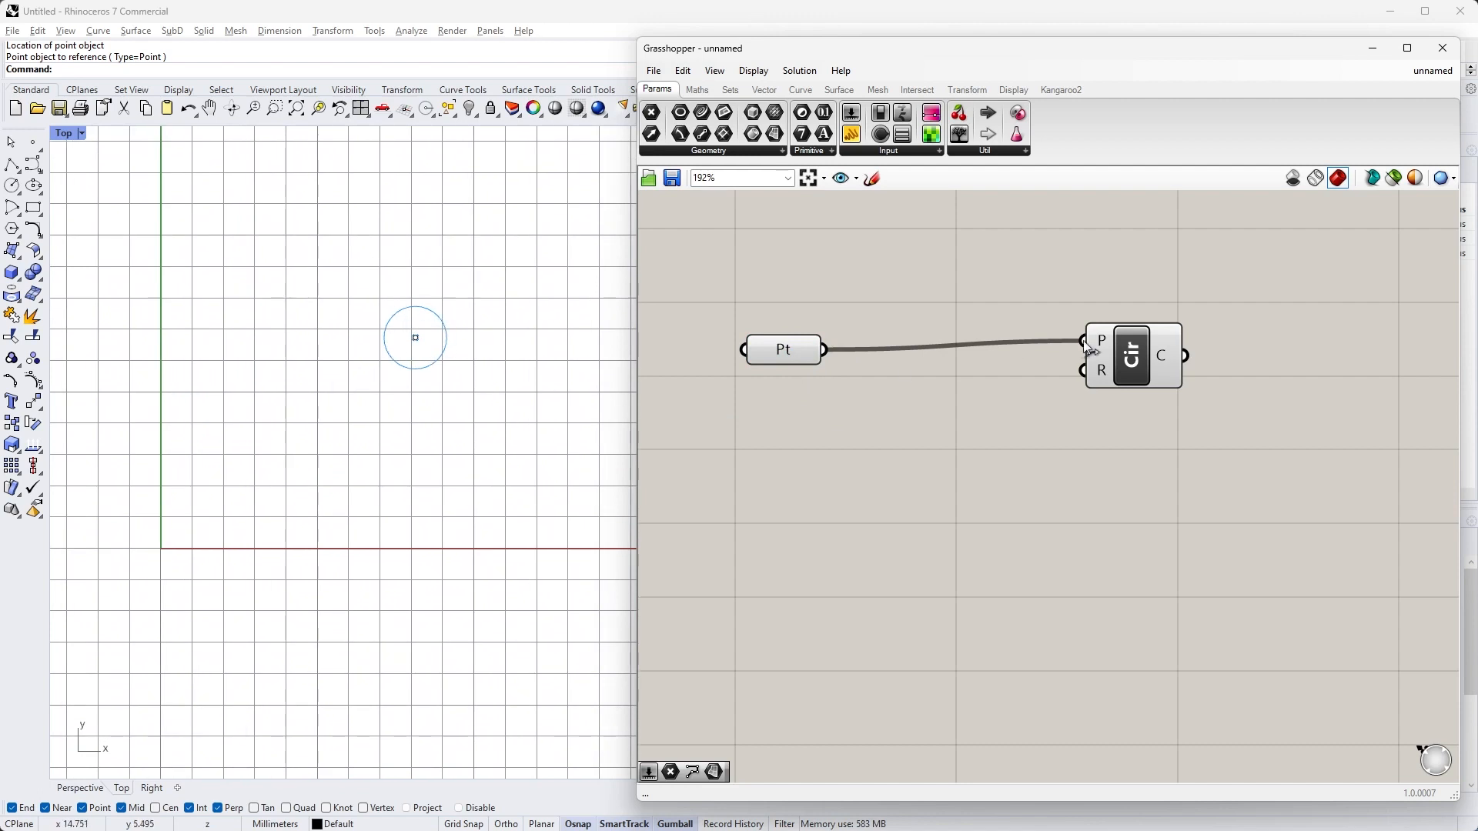
{"action": "left_click_drag", "start_coordinate": [1134, 353], "coordinate": [1135, 361]}
{"action": "left_click", "coordinate": [941, 453]}
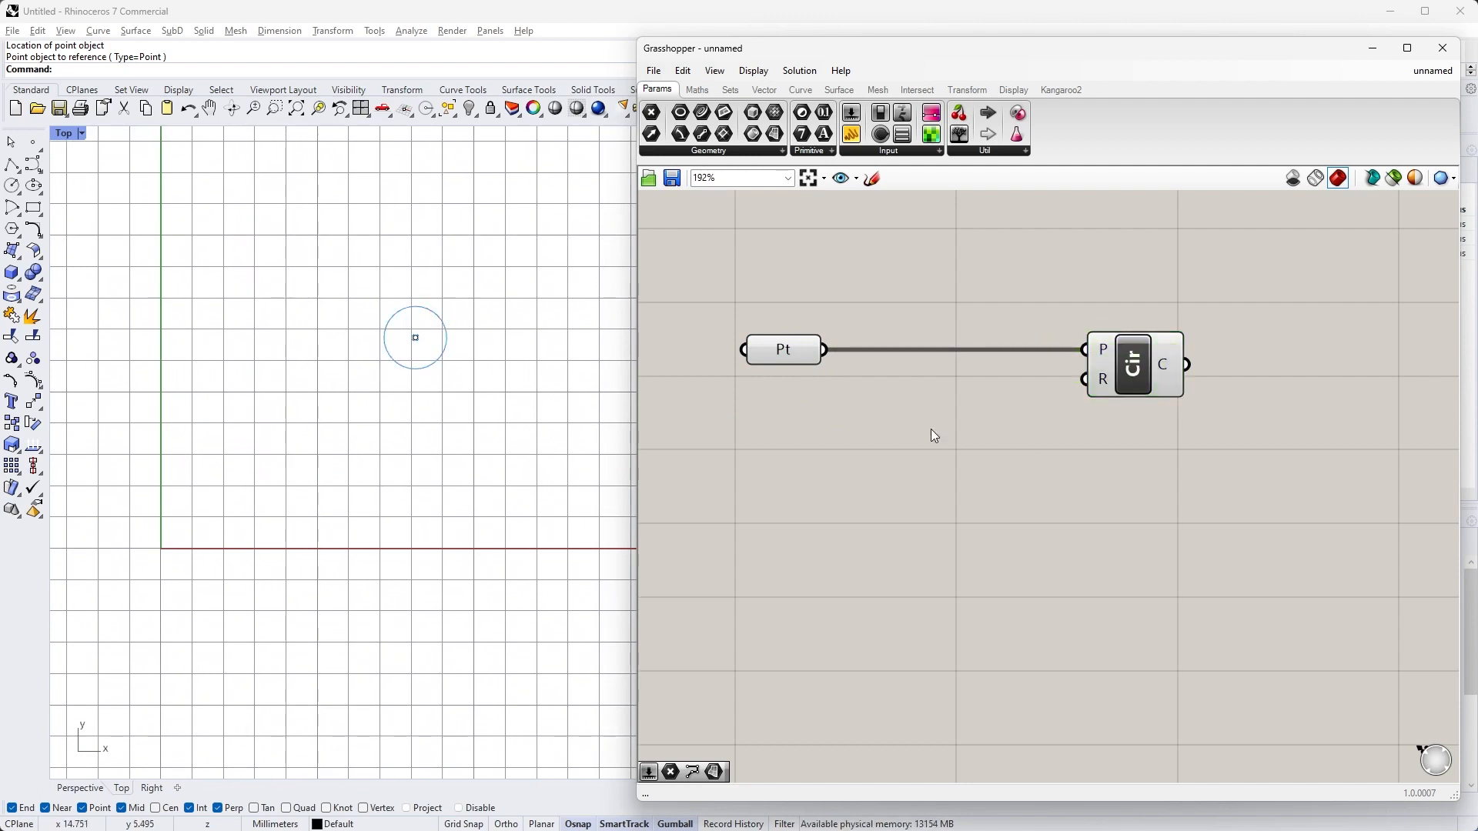
{"action": "mouse_move", "coordinate": [1102, 349]}
Add a Number Slider below the Point parameter
{"action": "double_click", "coordinate": [895, 470]}
{"action": "type", "text": "number slider"}
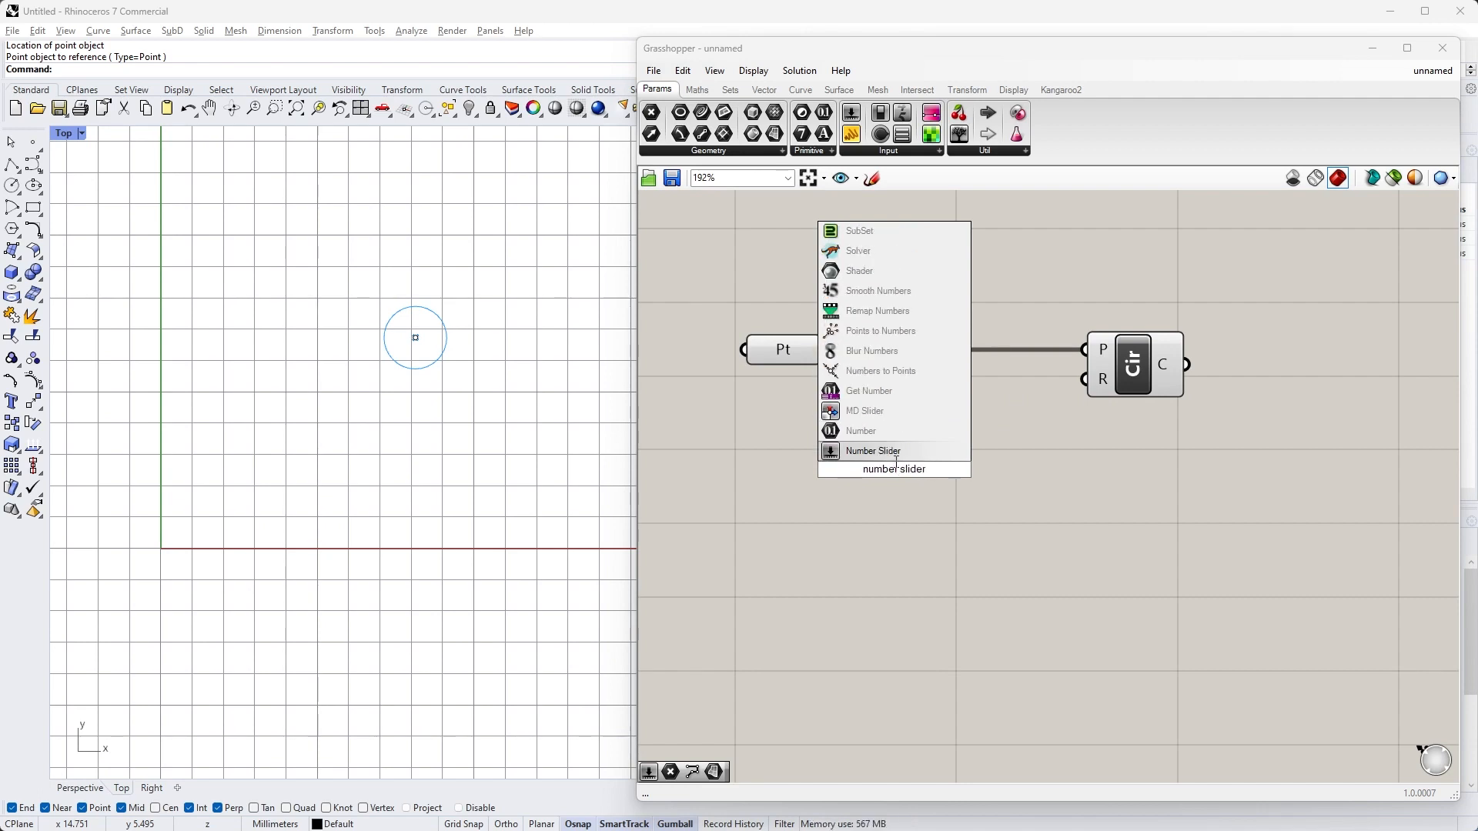
{"action": "left_click", "coordinate": [897, 451]}
{"action": "left_click", "coordinate": [973, 458]}
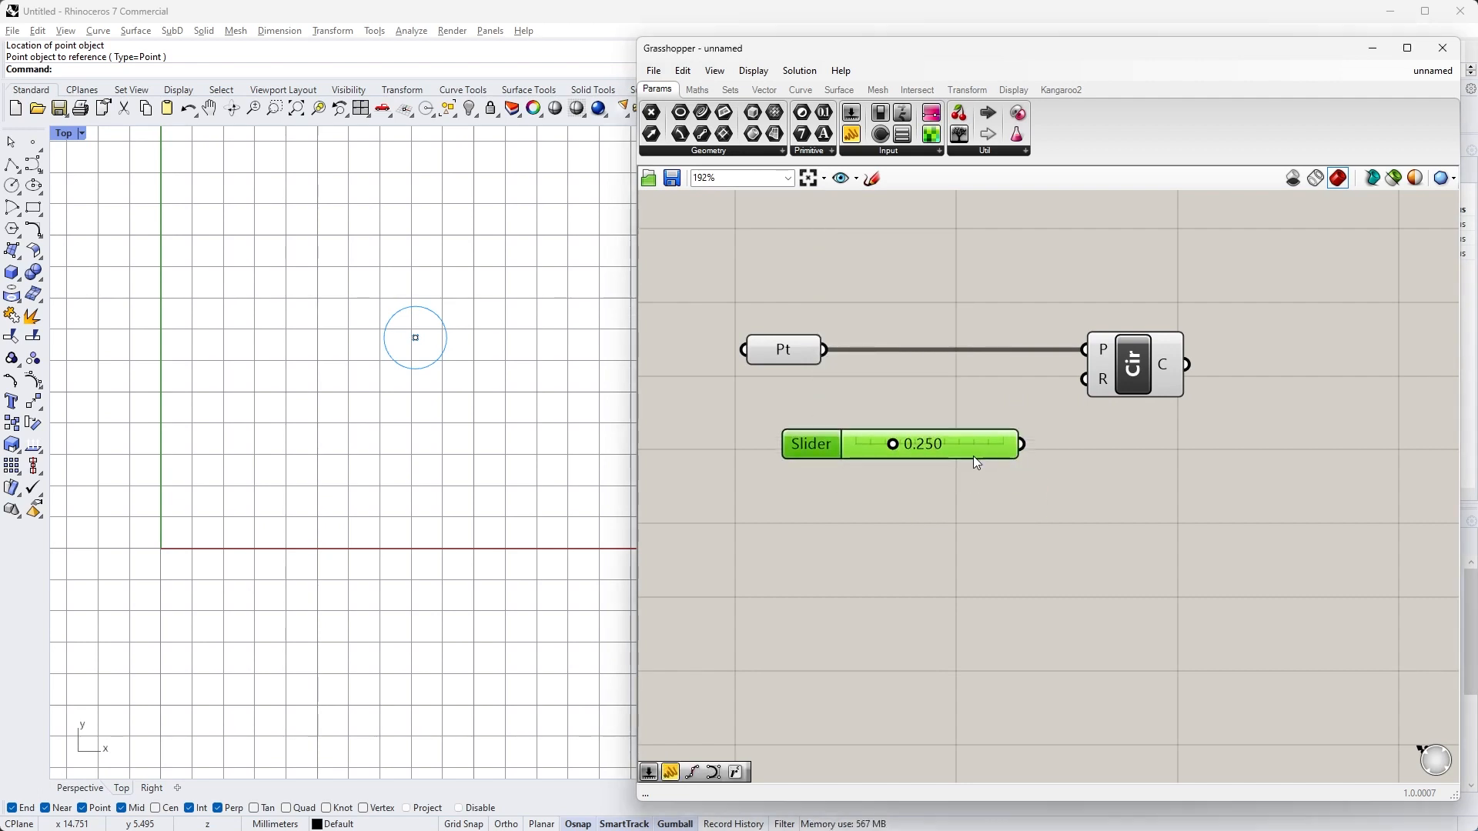
Configure the slider with a minimum of 1, a maximum of 20 and one decimal digit
{"action": "double_click", "coordinate": [805, 439]}
{"action": "double_click", "coordinate": [848, 463]}
{"action": "type", "text": "1"}
{"action": "key", "text": "Return"}
{"action": "double_click", "coordinate": [851, 481]}
{"action": "type", "text": "20"}
{"action": "key", "text": "Return"}
{"action": "left_click_drag", "start_coordinate": [837, 418], "coordinate": [805, 421]}
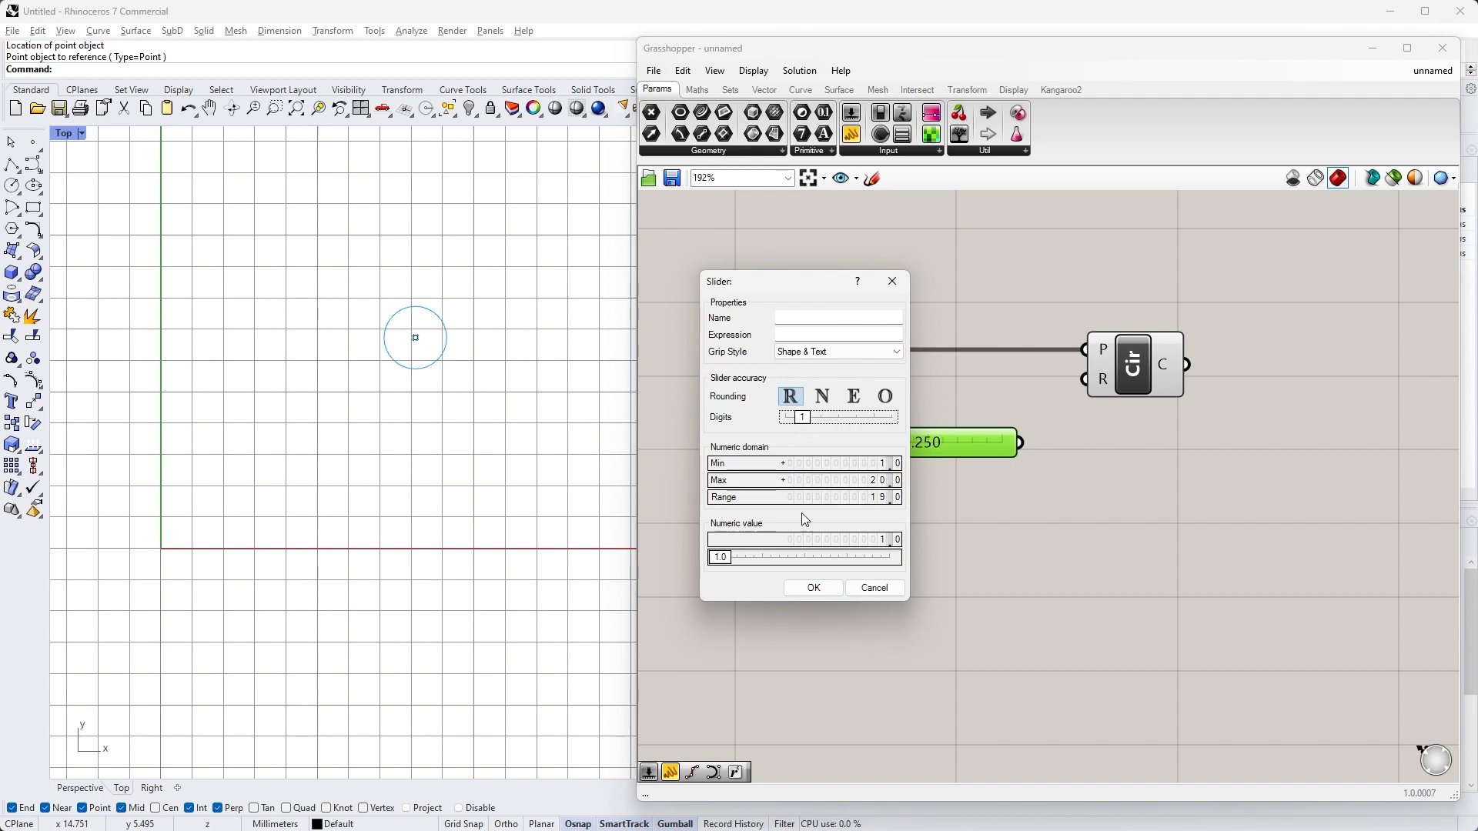
{"action": "left_click", "coordinate": [812, 588]}
Connect the slider to the Circle component's radius input and set the radius to 10
{"action": "left_click_drag", "start_coordinate": [1020, 443], "coordinate": [1071, 387]}
{"action": "scroll", "coordinate": [344, 394], "scroll_direction": "down", "scroll_amount": 4}
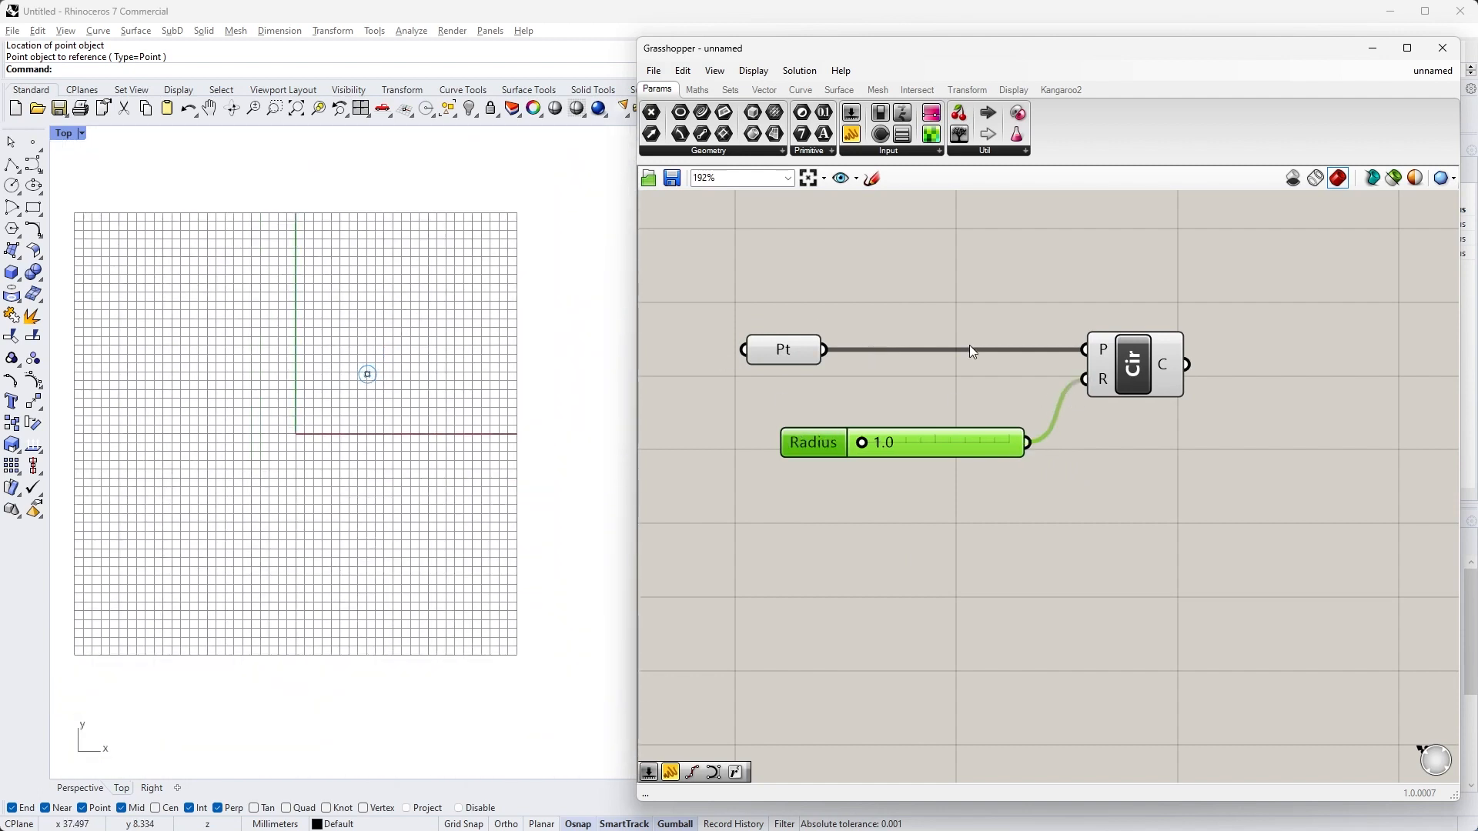
{"action": "left_click", "coordinate": [1131, 355]}
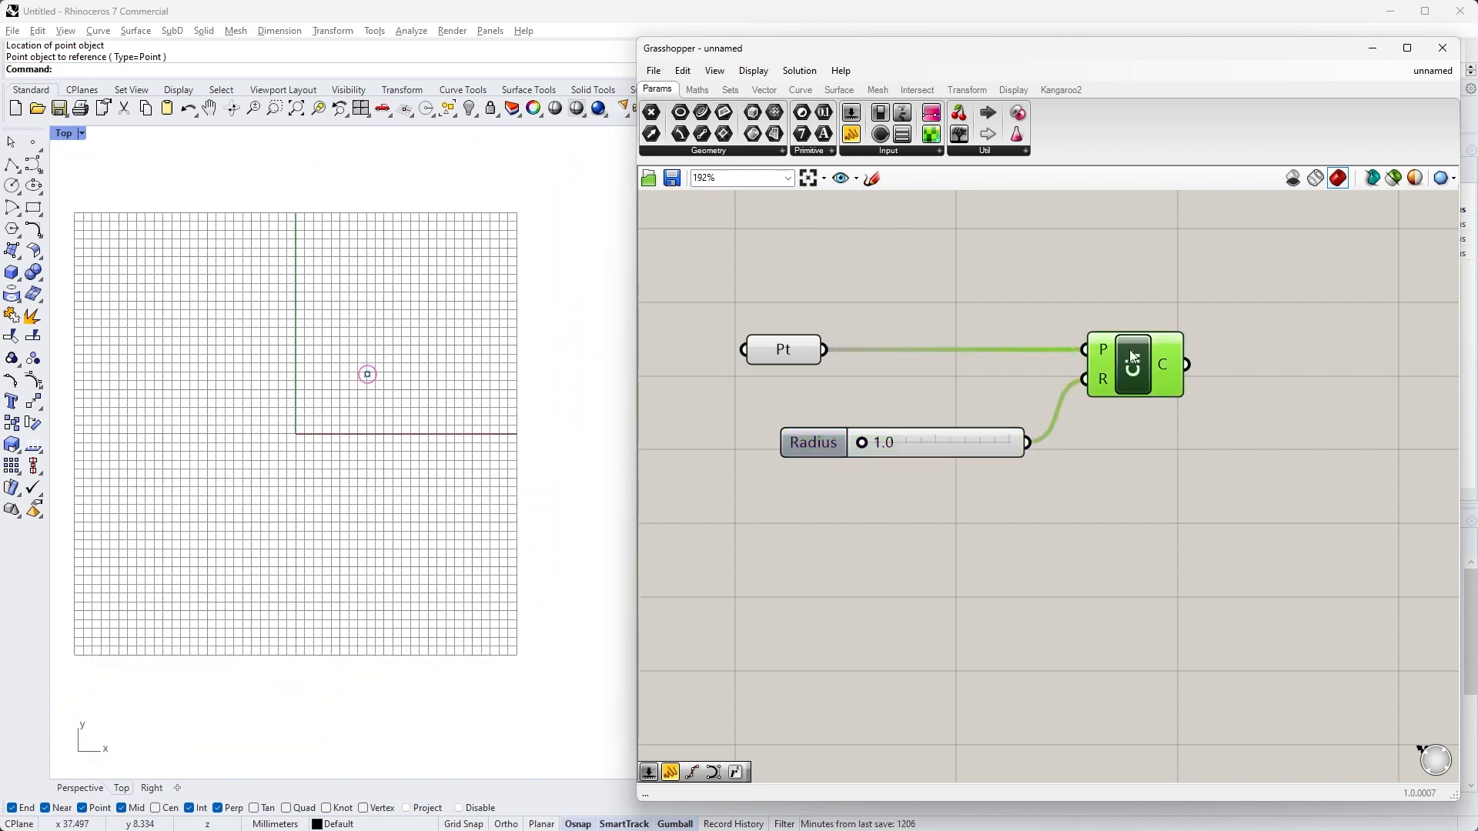
{"action": "left_click_drag", "start_coordinate": [860, 443], "coordinate": [918, 454]}
{"action": "double_click", "coordinate": [959, 441]}
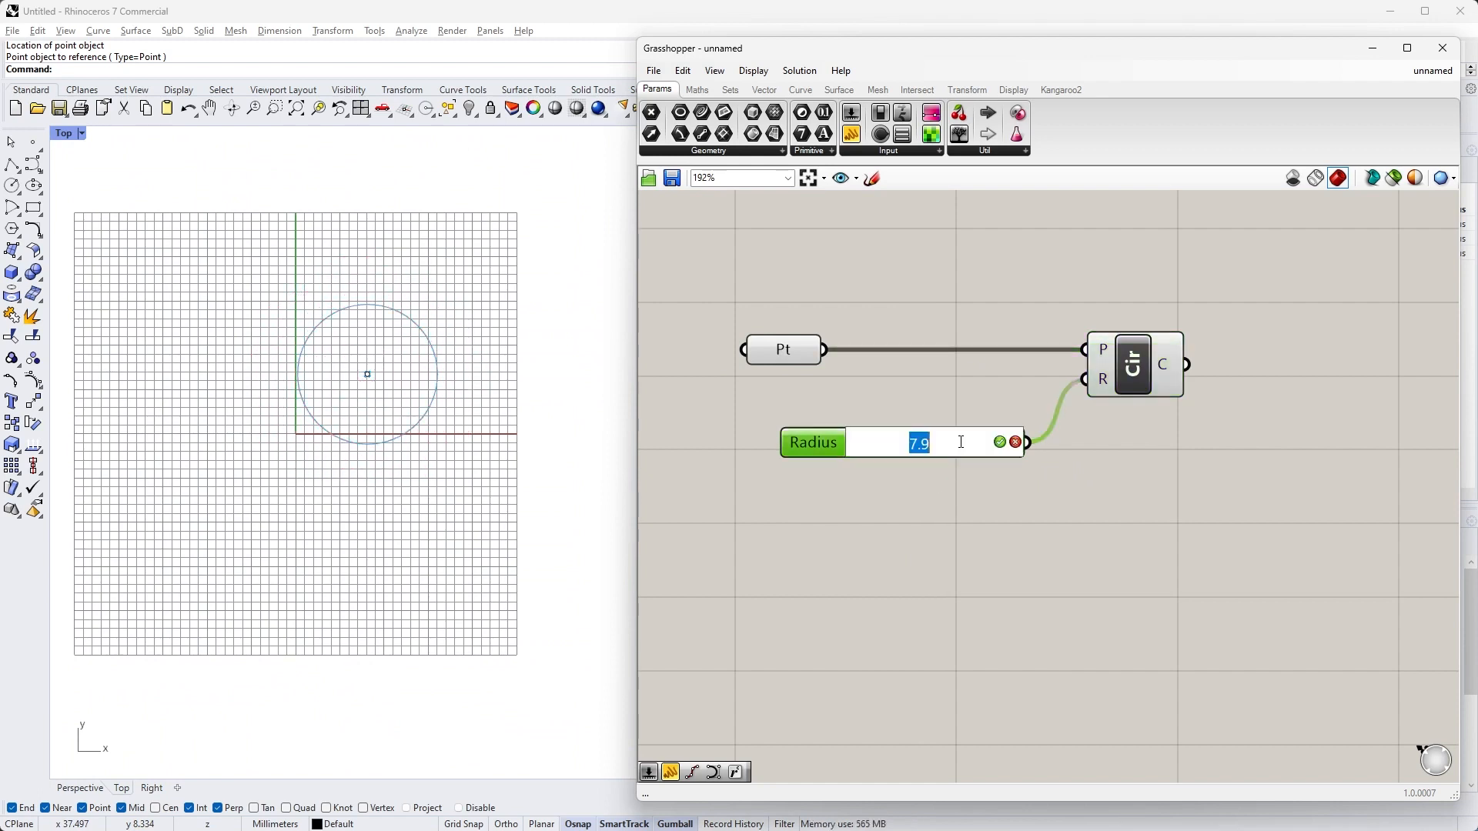
{"action": "type", "text": "10"}
{"action": "key", "text": "Return"}
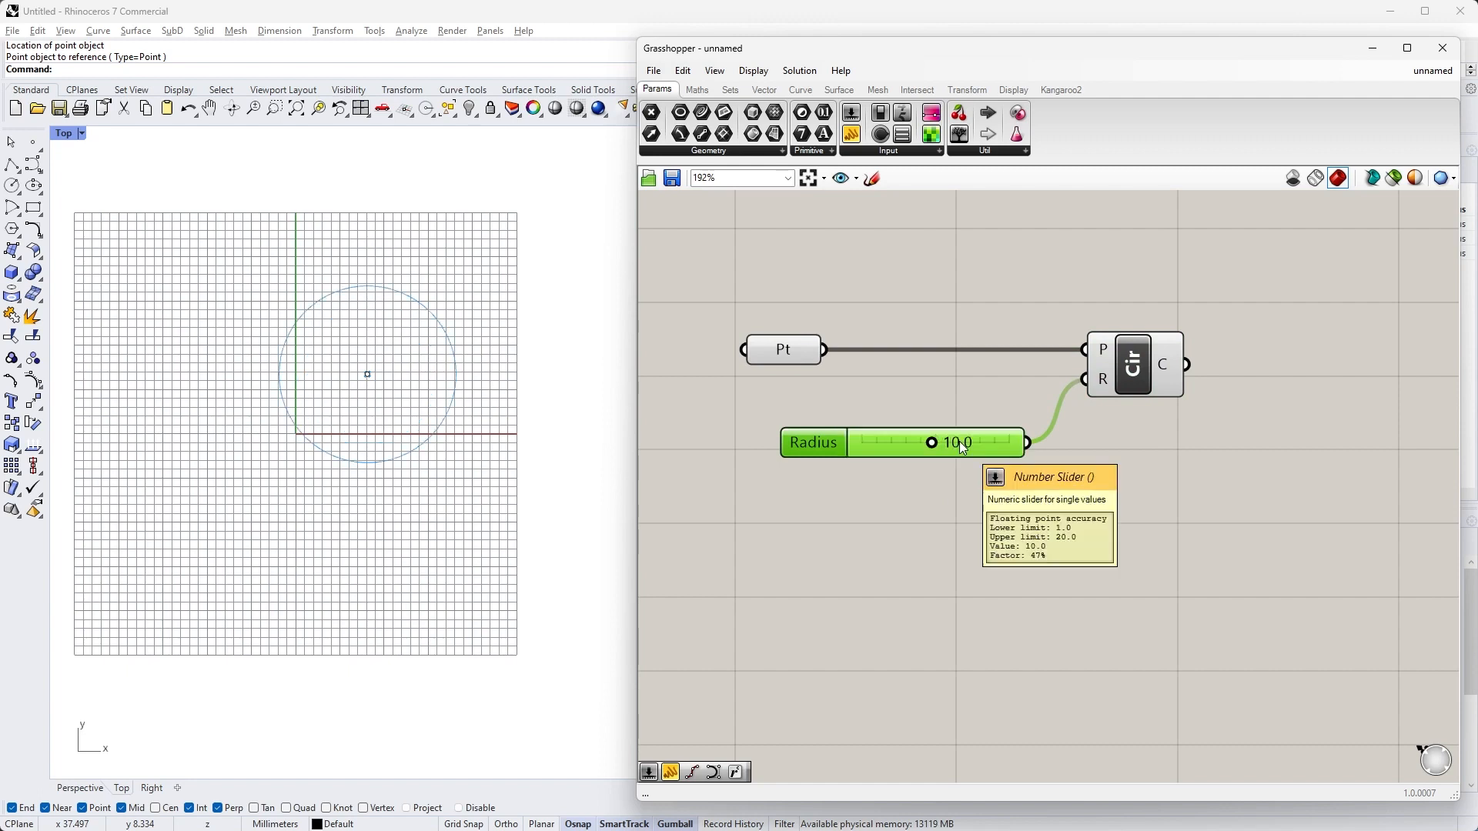
Add a Divide Curve component beyond the Circle component's output
{"action": "scroll", "coordinate": [1074, 459], "scroll_direction": "down", "scroll_amount": 3}
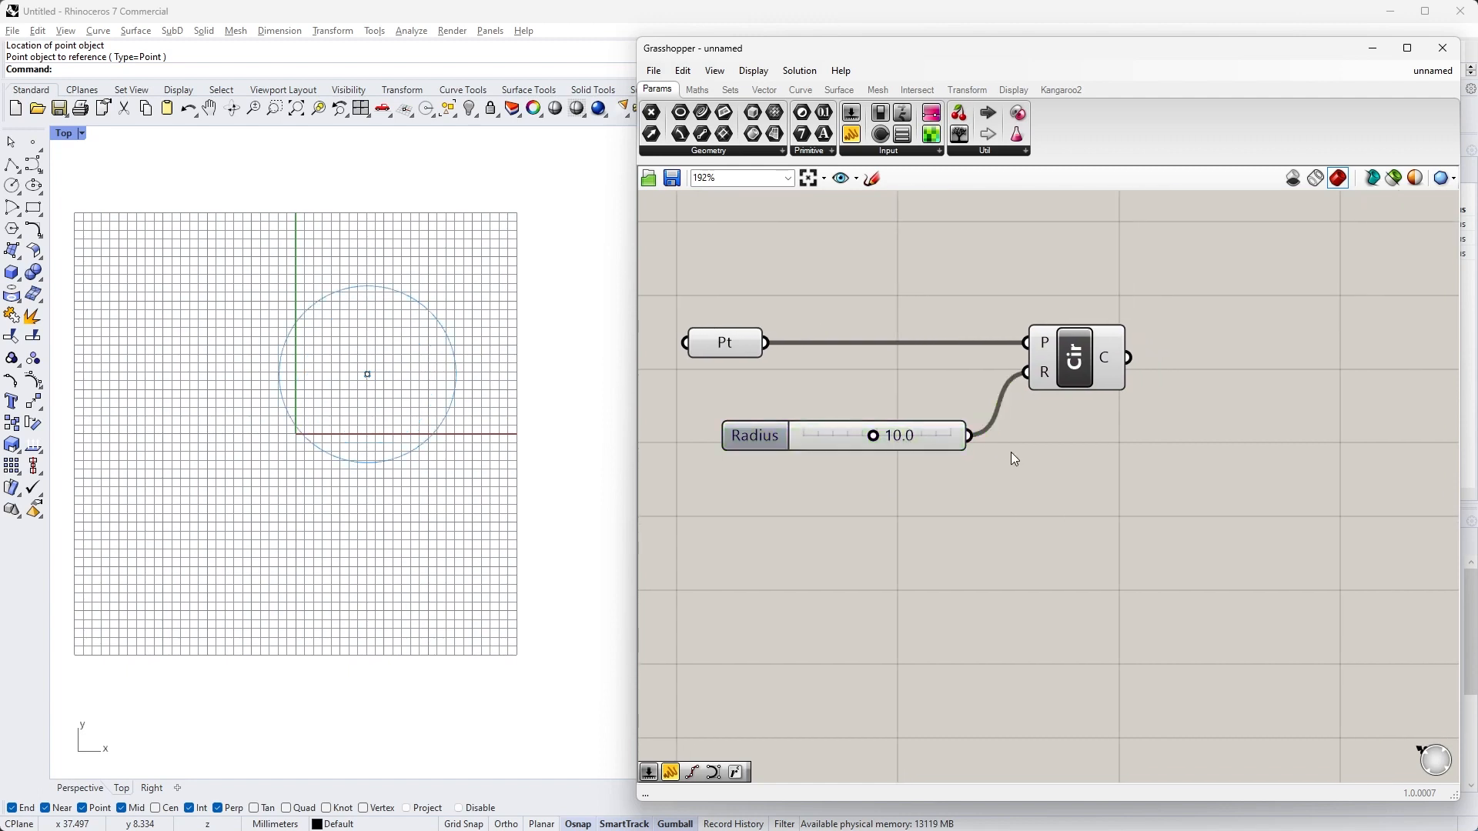
{"action": "double_click", "coordinate": [1165, 368]}
{"action": "type", "text": "divide curve"}
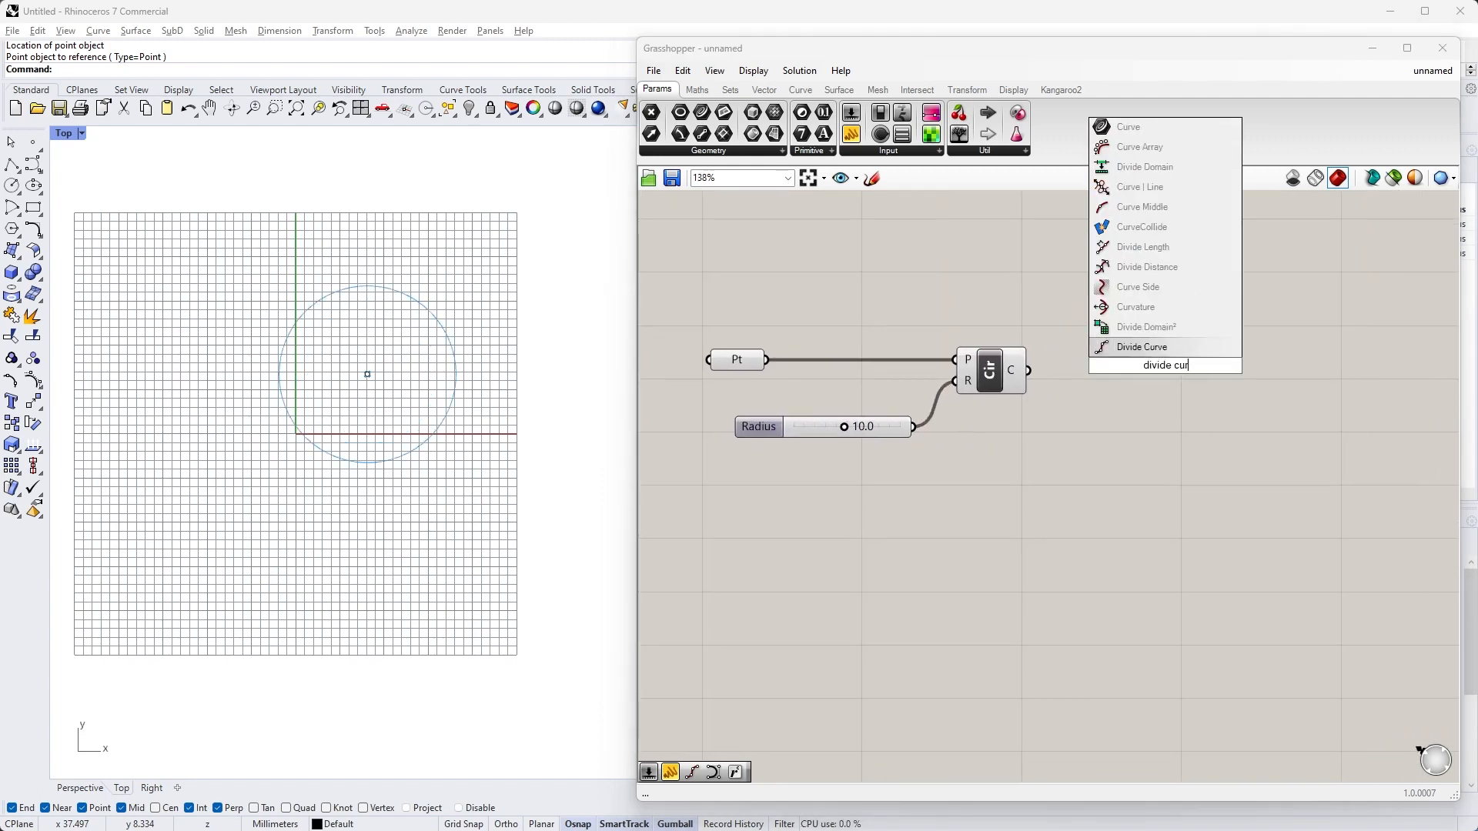
{"action": "left_click", "coordinate": [1159, 355]}
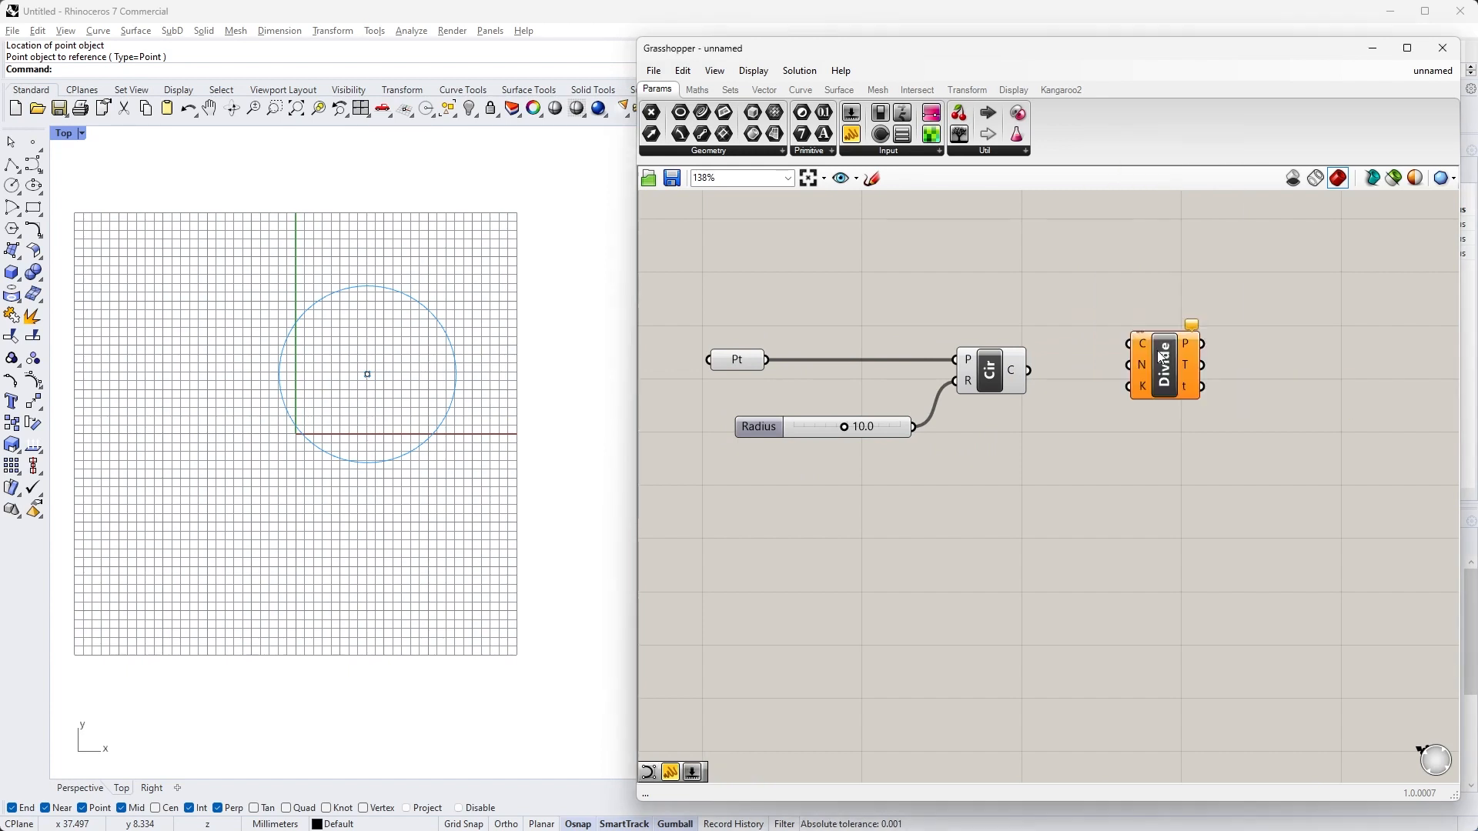
{"action": "left_click_drag", "start_coordinate": [1163, 382], "coordinate": [1190, 404]}
{"action": "left_click", "coordinate": [1106, 428]}
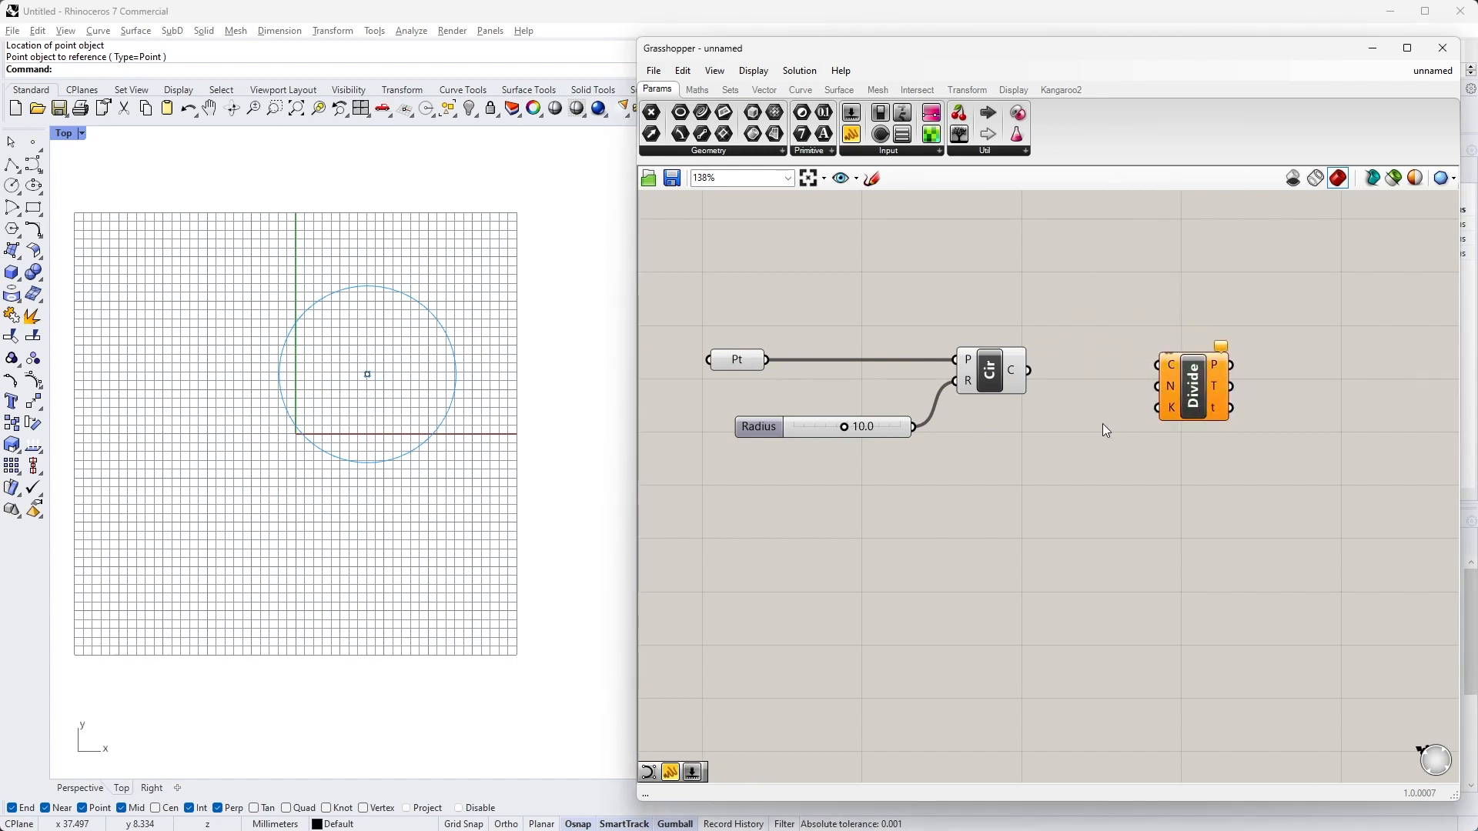
Connect the Circle component's output to the Divide Curve component's curve input
{"action": "left_click_drag", "start_coordinate": [1030, 371], "coordinate": [1156, 367]}
{"action": "left_click", "coordinate": [1195, 388]}
{"action": "scroll", "coordinate": [437, 370], "scroll_direction": "up", "scroll_amount": 4}
{"action": "scroll", "coordinate": [436, 371], "scroll_direction": "down", "scroll_amount": 3}
{"action": "scroll", "coordinate": [400, 390], "scroll_direction": "up", "scroll_amount": 1}
{"action": "left_click", "coordinate": [1136, 450]}
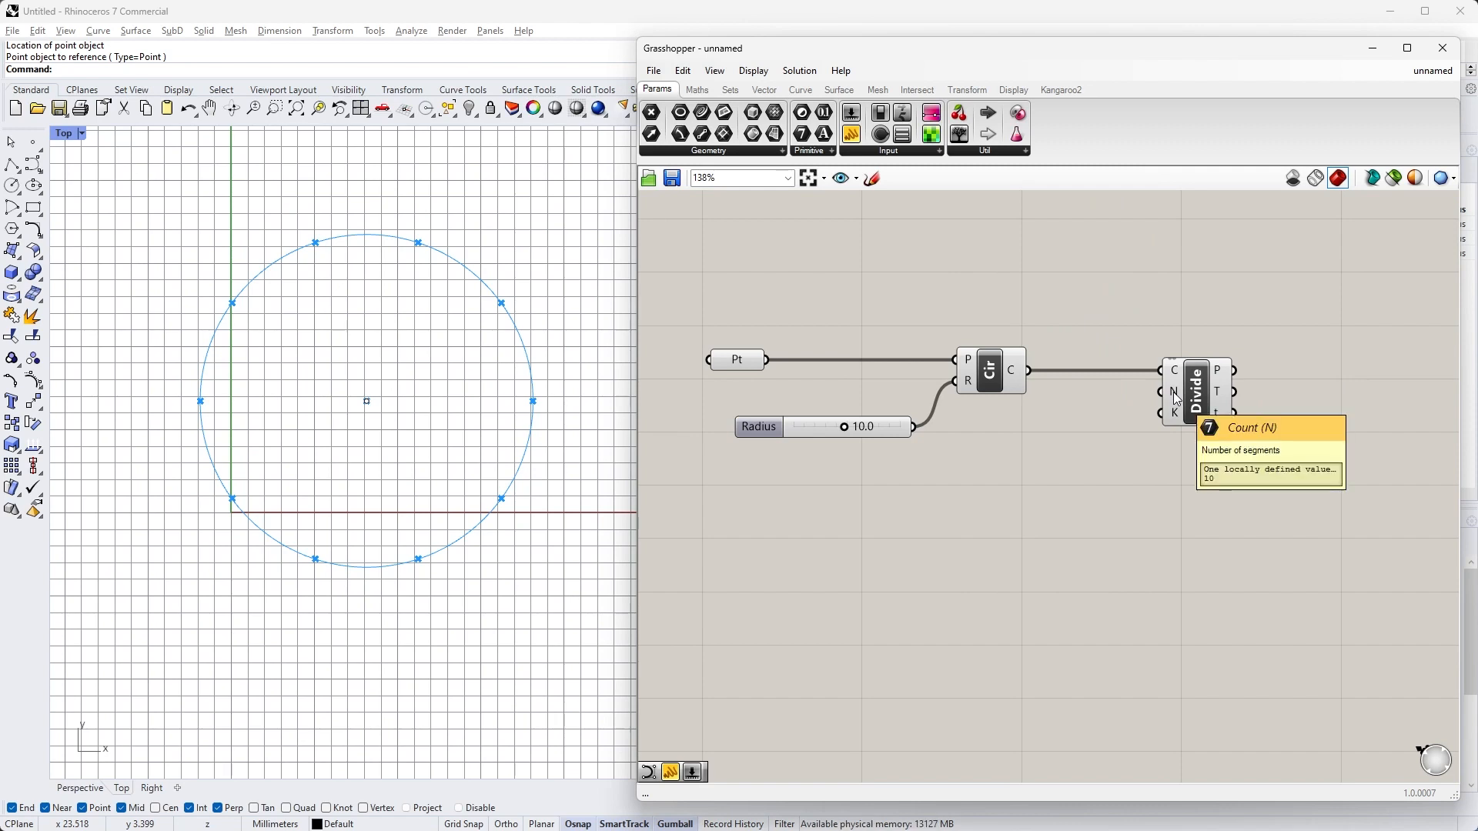
Move Divide Curve farther from Circle, then add an integer slider with value 4 between them and connect it to the count input
{"action": "left_click_drag", "start_coordinate": [1203, 394], "coordinate": [1283, 398]}
{"action": "left_click", "coordinate": [1156, 471]}
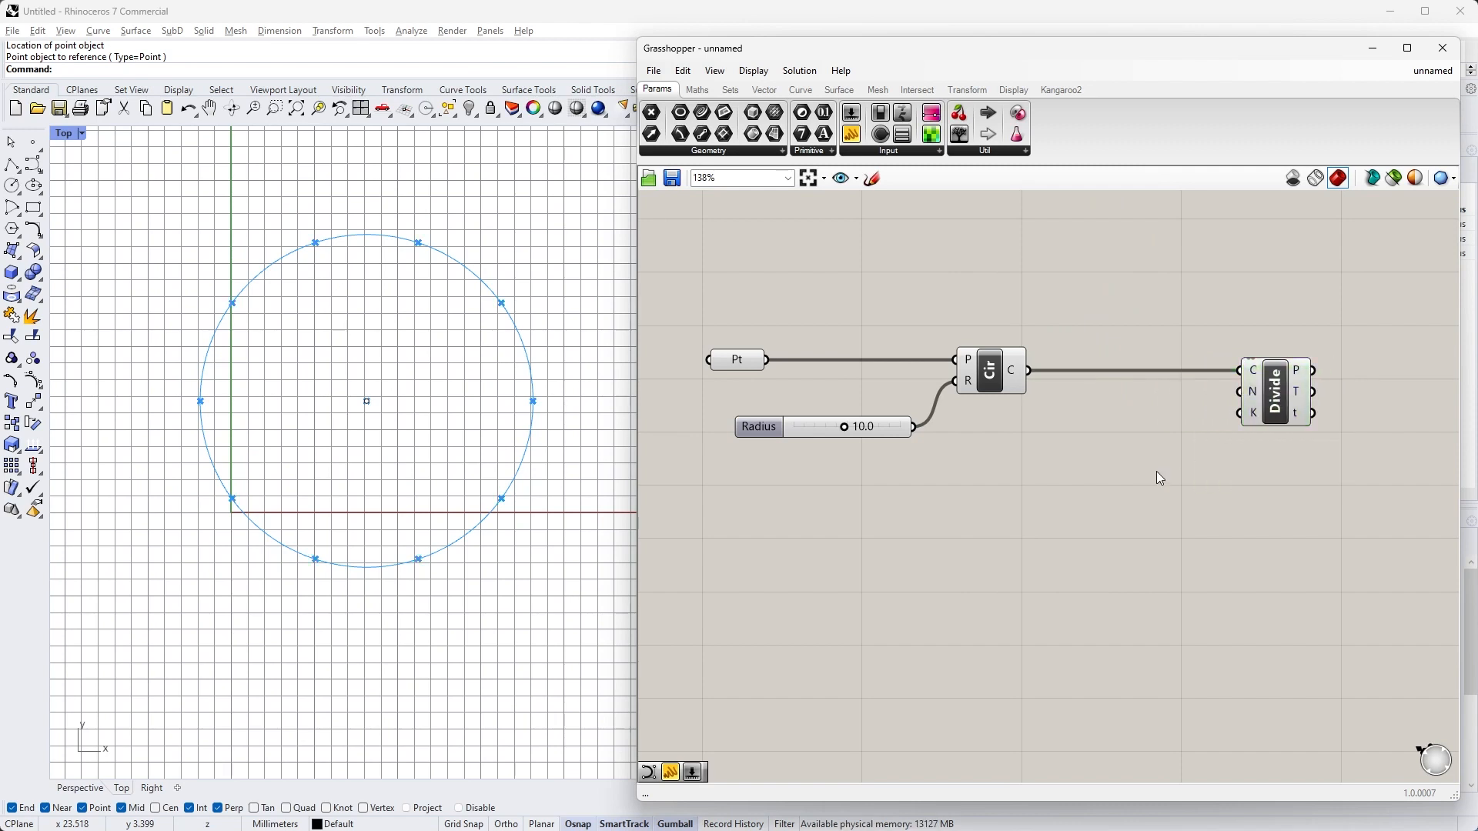
{"action": "double_click", "coordinate": [1110, 451]}
{"action": "type", "text": "slider"}
{"action": "key", "text": "Return"}
{"action": "left_click_drag", "start_coordinate": [1078, 451], "coordinate": [1239, 393]}
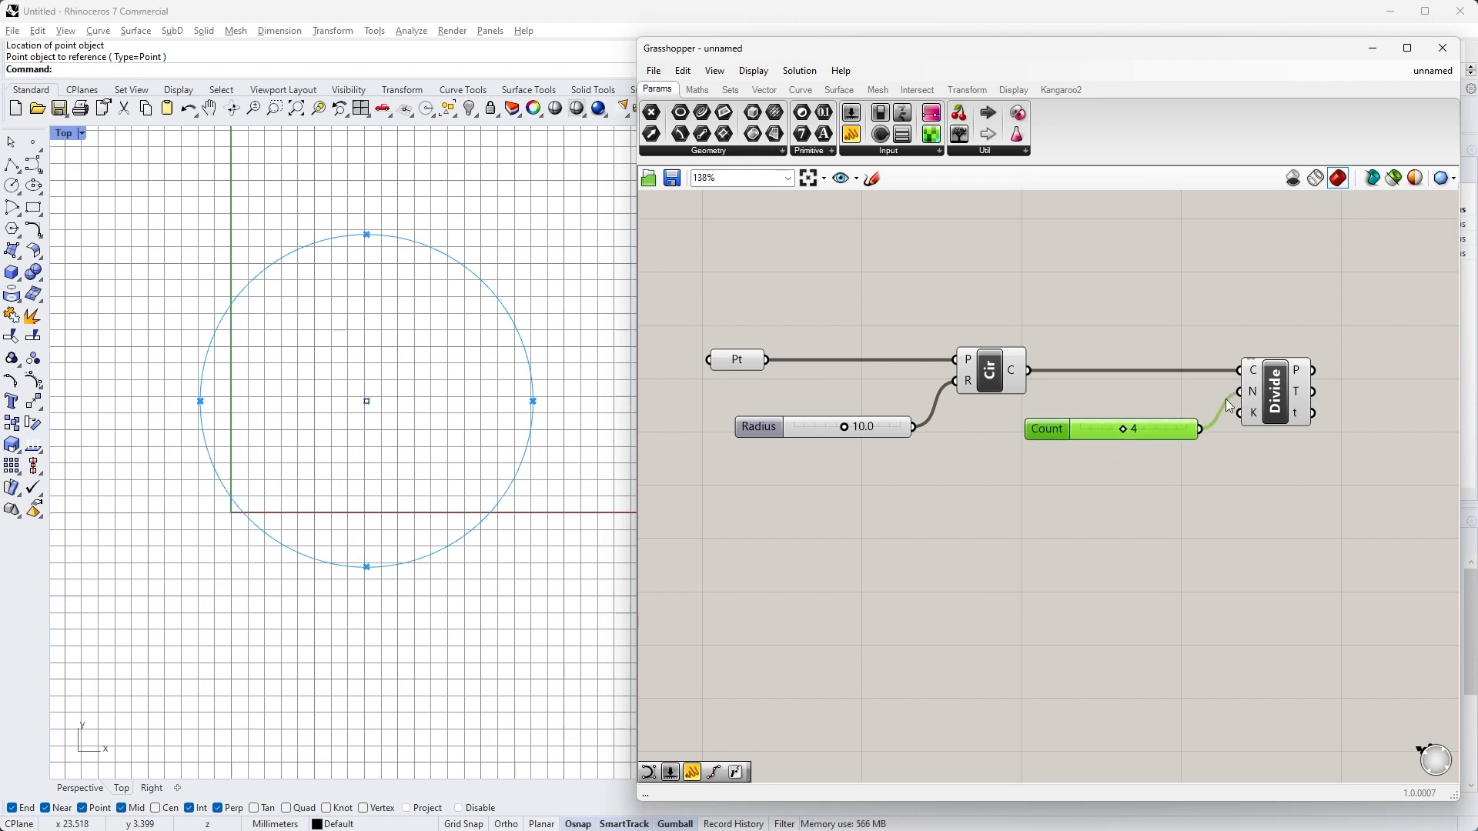
{"action": "left_click", "coordinate": [1189, 495]}
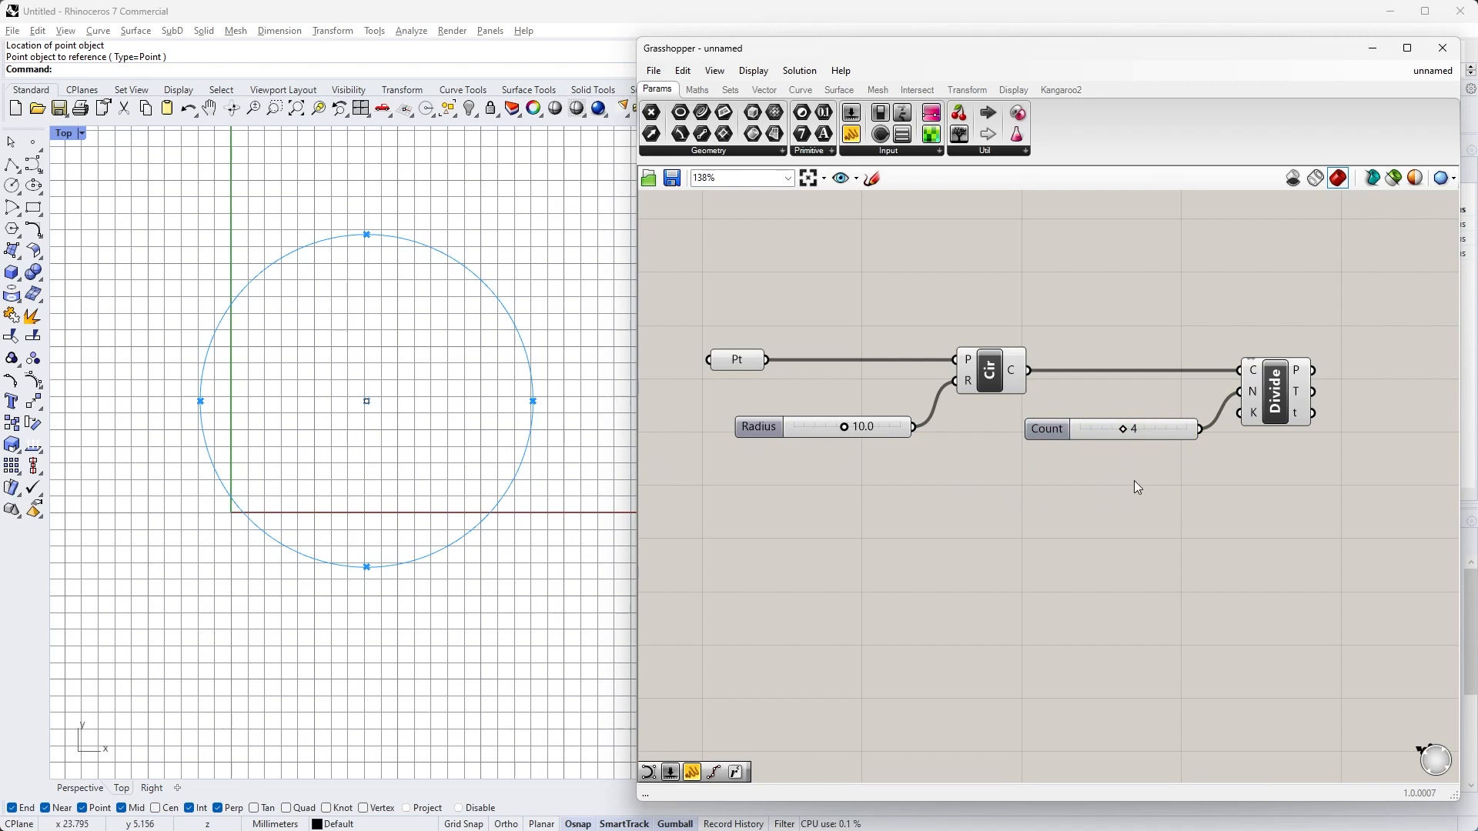
Add a Nurbs Curve component beside Divide Curve and connect the division points to its vertices input
{"action": "right_click_drag", "start_coordinate": [1256, 448], "coordinate": [923, 428]}
{"action": "right_click_drag", "start_coordinate": [919, 377], "coordinate": [951, 376]}
{"action": "mouse_move", "coordinate": [973, 353]}
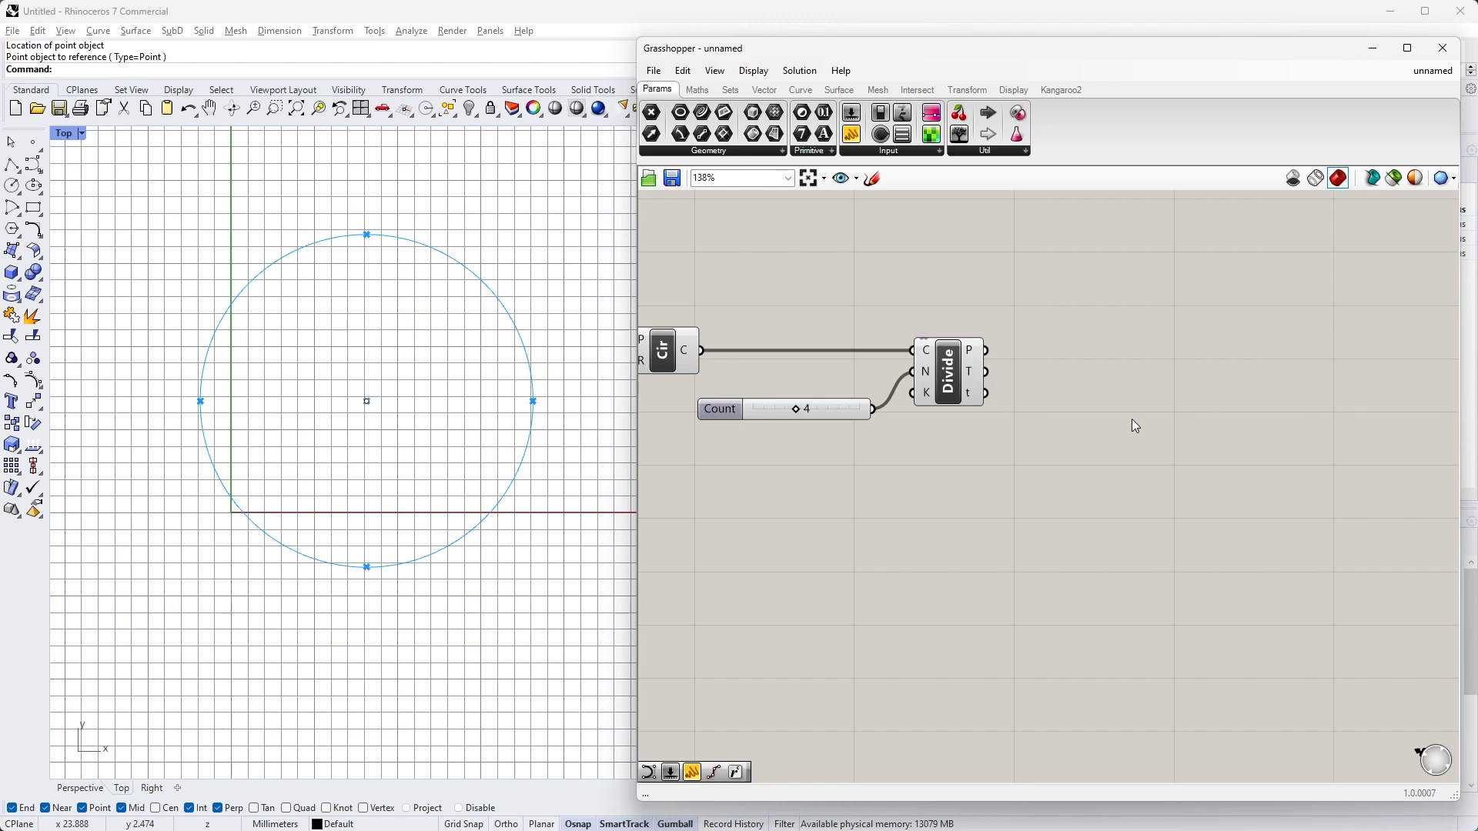
{"action": "double_click", "coordinate": [1125, 378]}
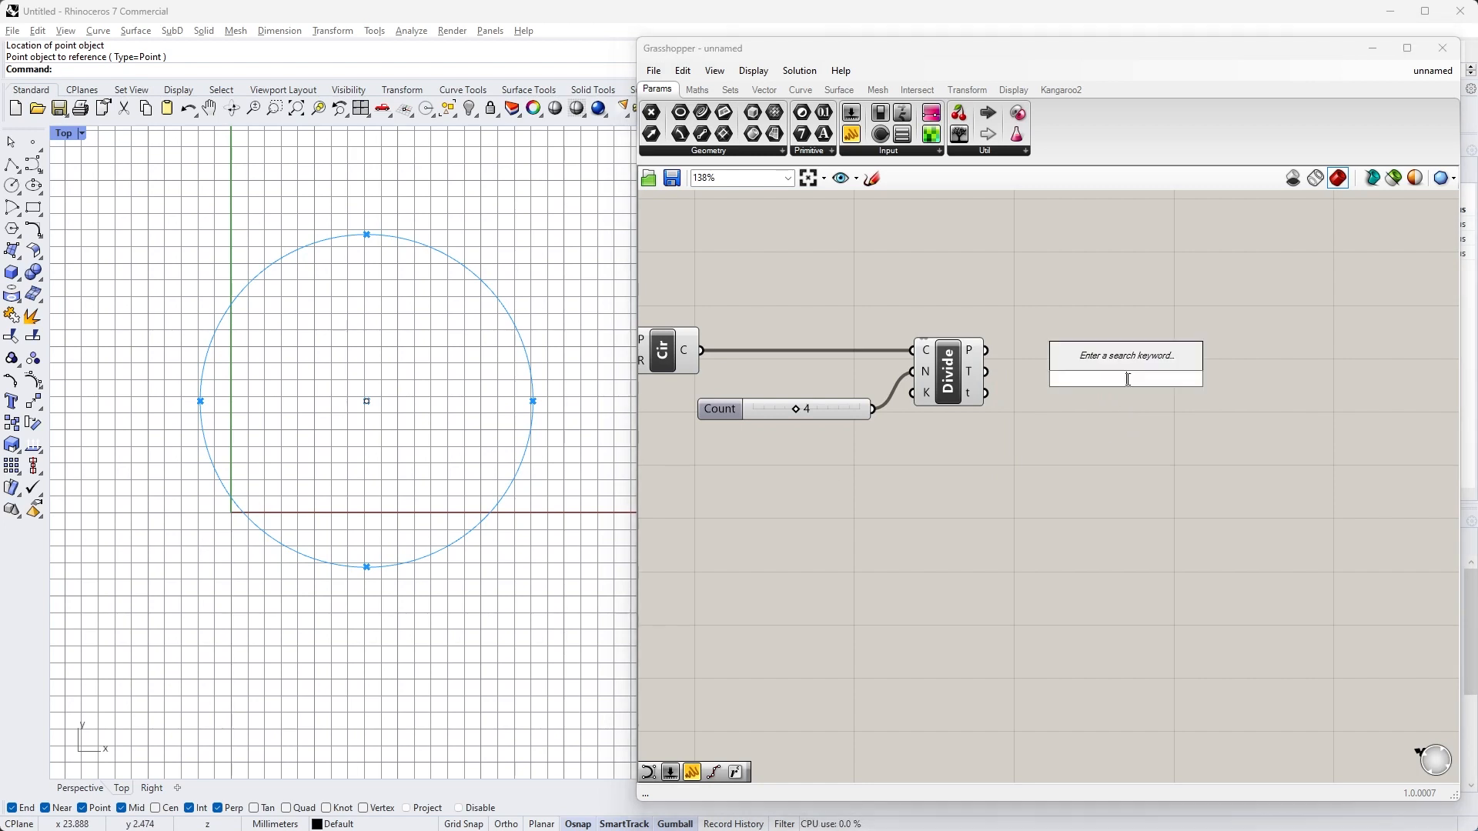
{"action": "type", "text": "nurbs"}
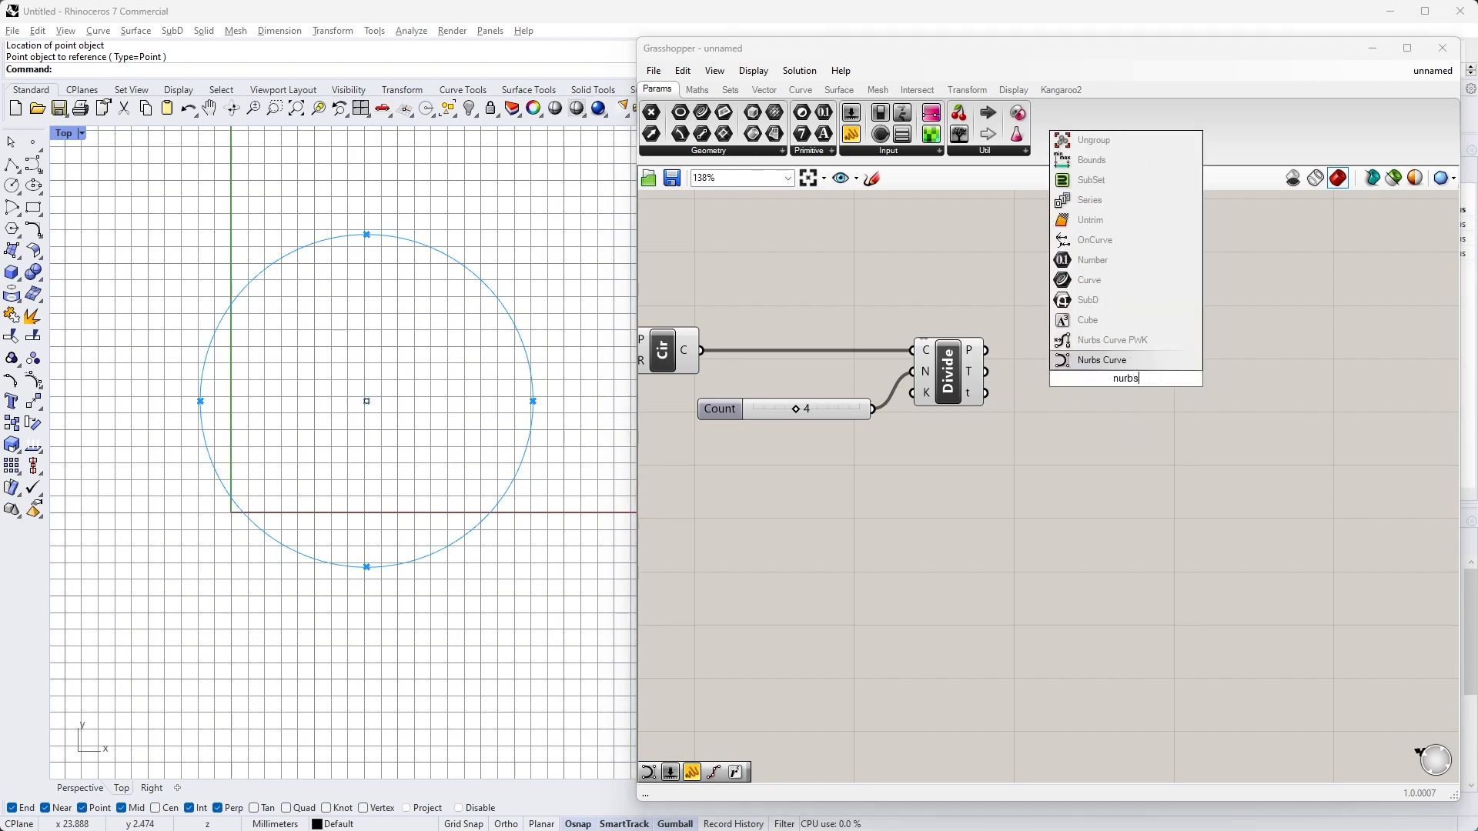
{"action": "left_click", "coordinate": [1108, 362]}
{"action": "left_click_drag", "start_coordinate": [1125, 380], "coordinate": [1128, 374]}
{"action": "left_click", "coordinate": [1109, 444]}
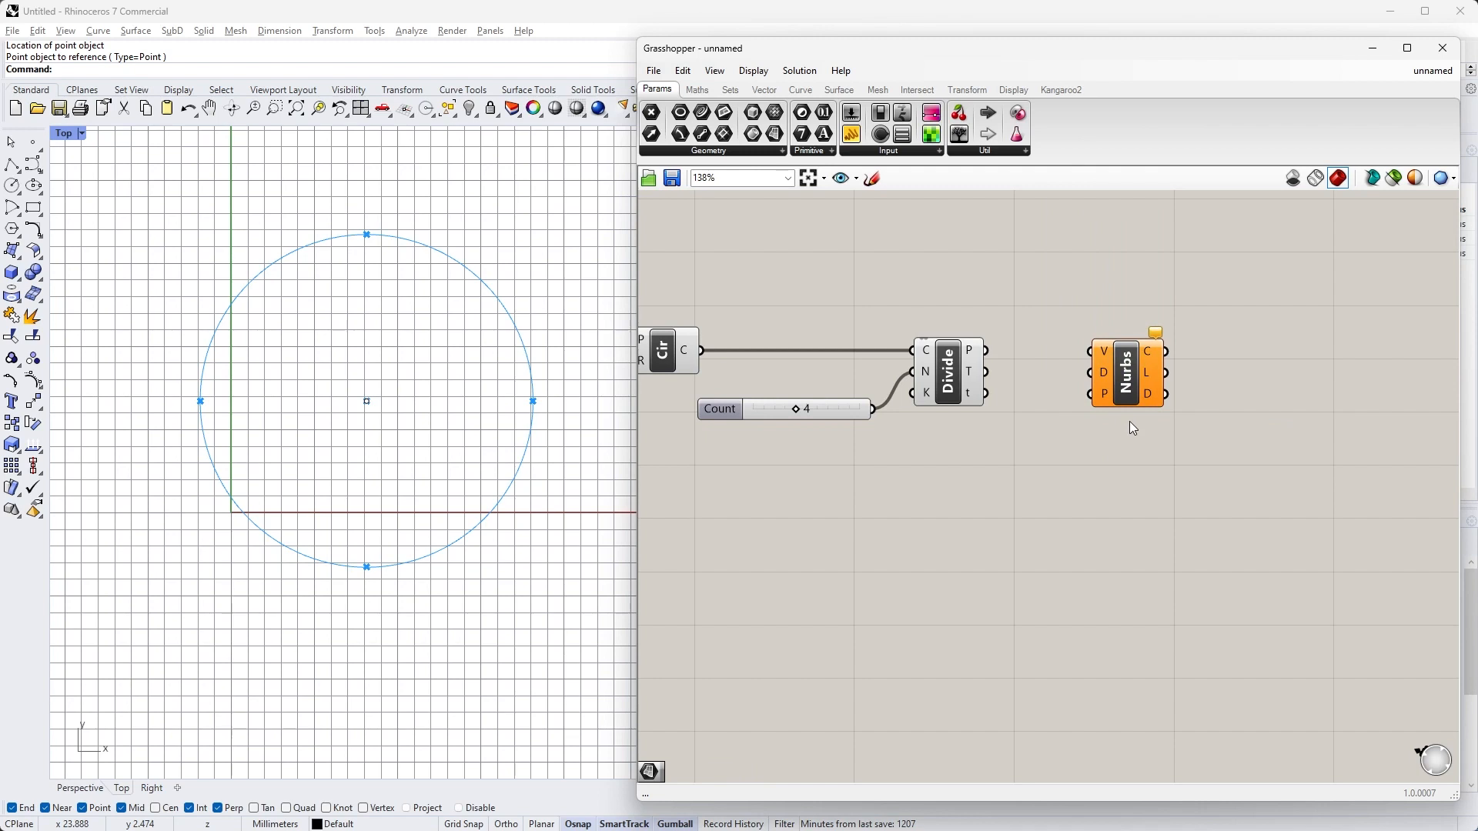
{"action": "mouse_move", "coordinate": [1106, 357]}
{"action": "left_click_drag", "start_coordinate": [987, 351], "coordinate": [1094, 358]}
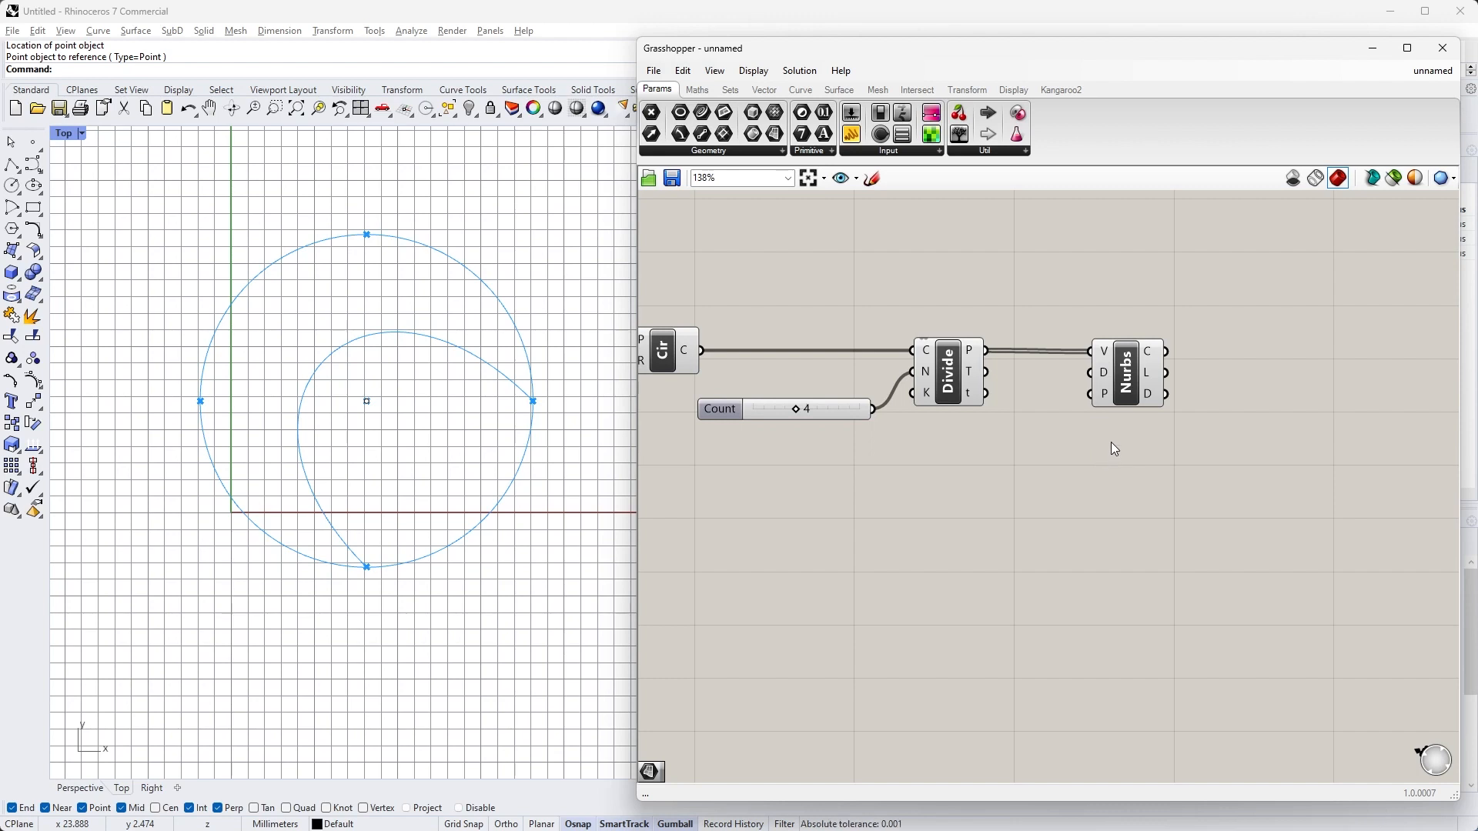
Set the Nurbs Curve component's degree input to 1
{"action": "left_click", "coordinate": [1132, 385]}
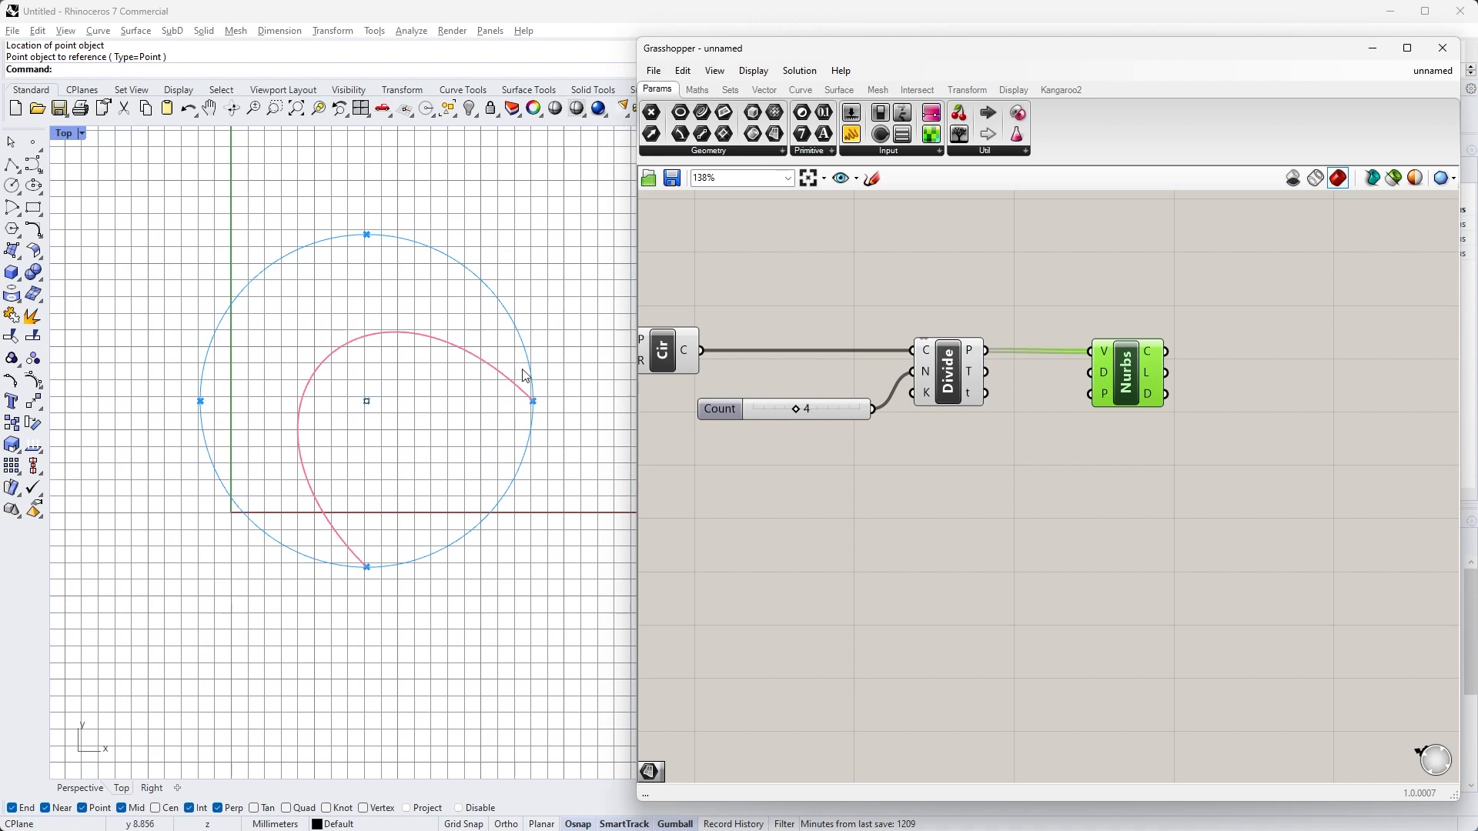
{"action": "left_click_drag", "start_coordinate": [1112, 377], "coordinate": [1115, 376]}
{"action": "left_click", "coordinate": [1091, 441]}
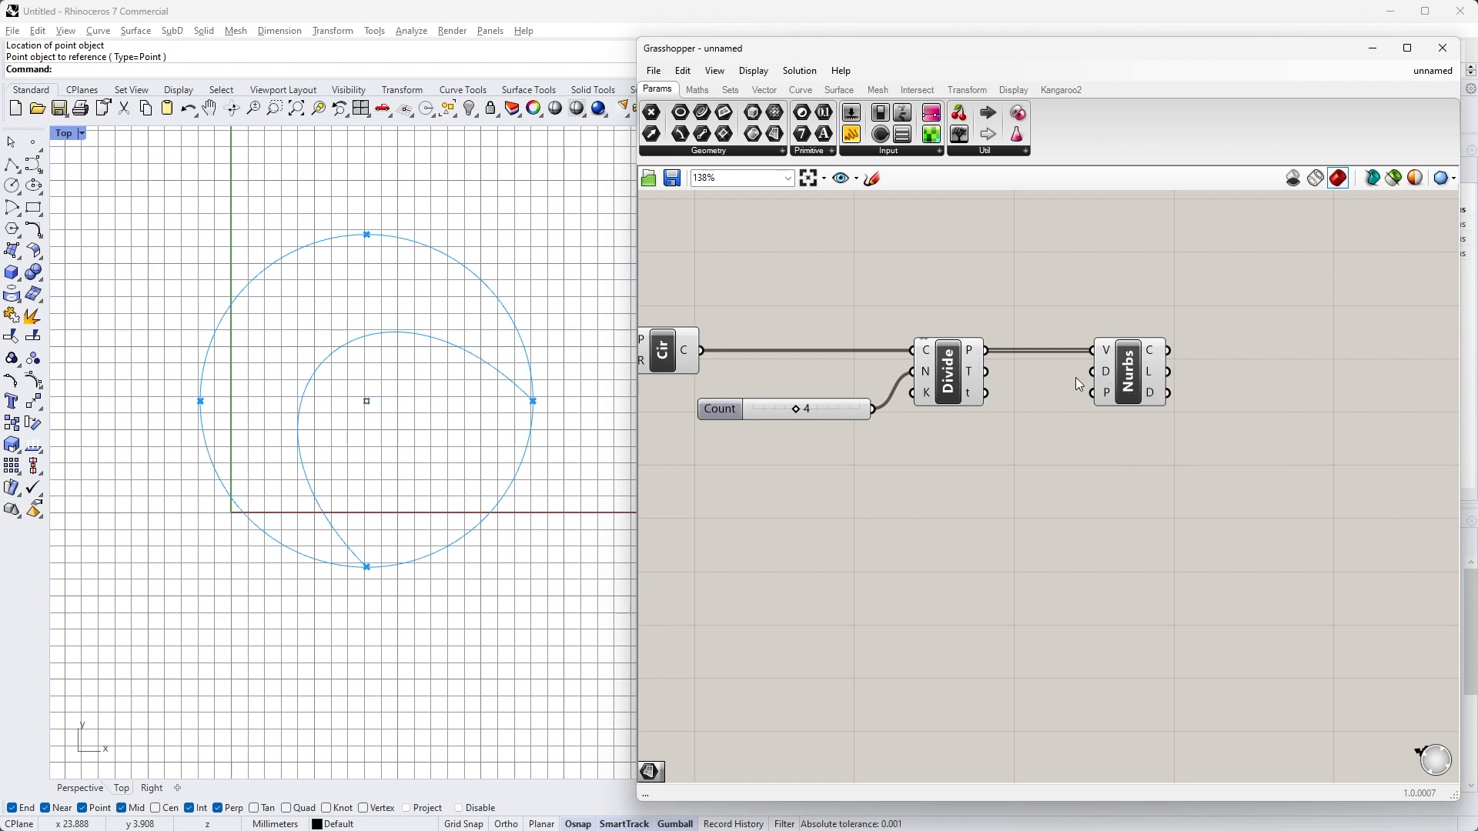
{"action": "mouse_move", "coordinate": [1108, 377]}
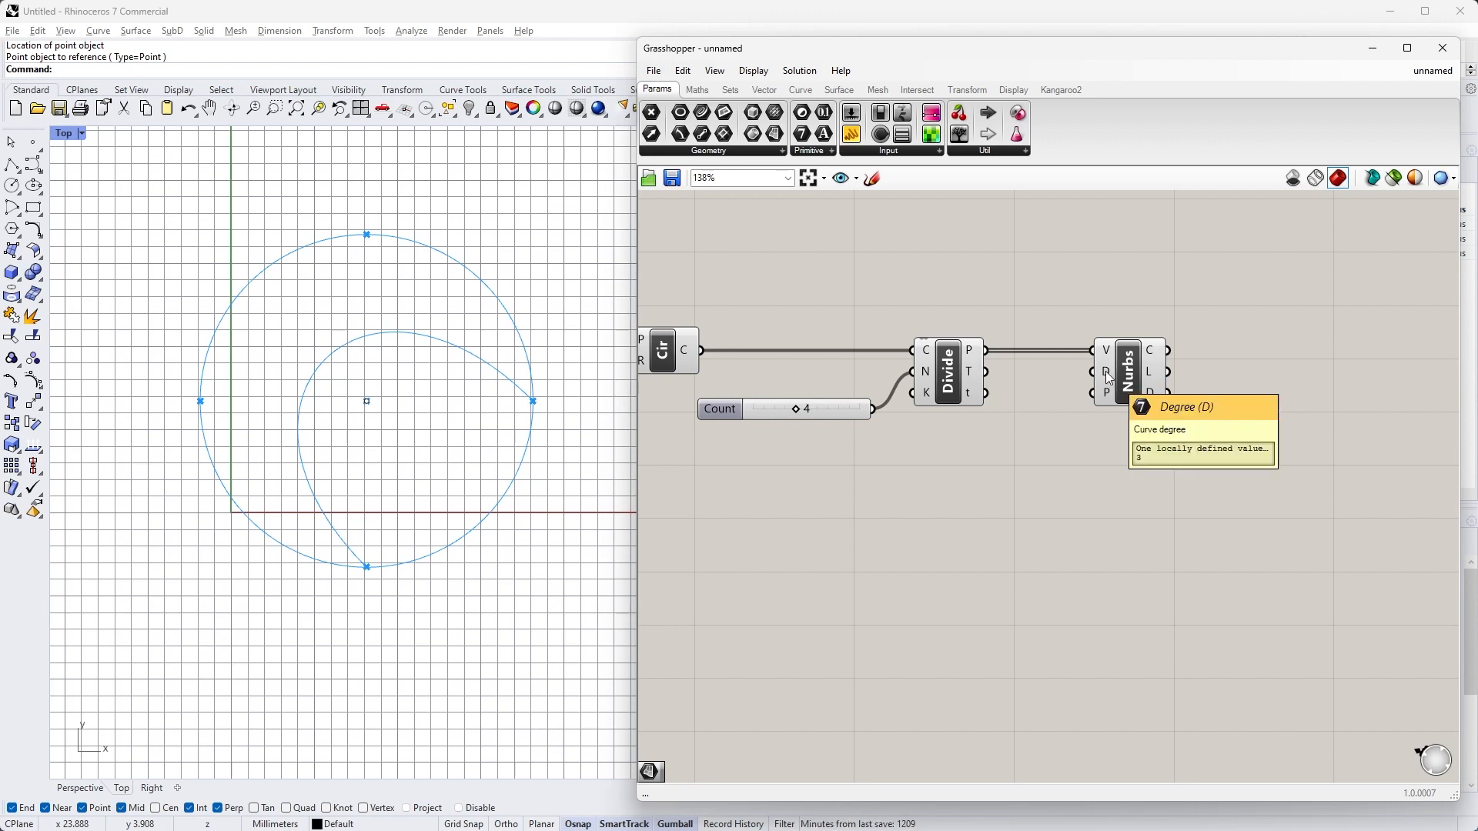
{"action": "right_click", "coordinate": [1108, 377]}
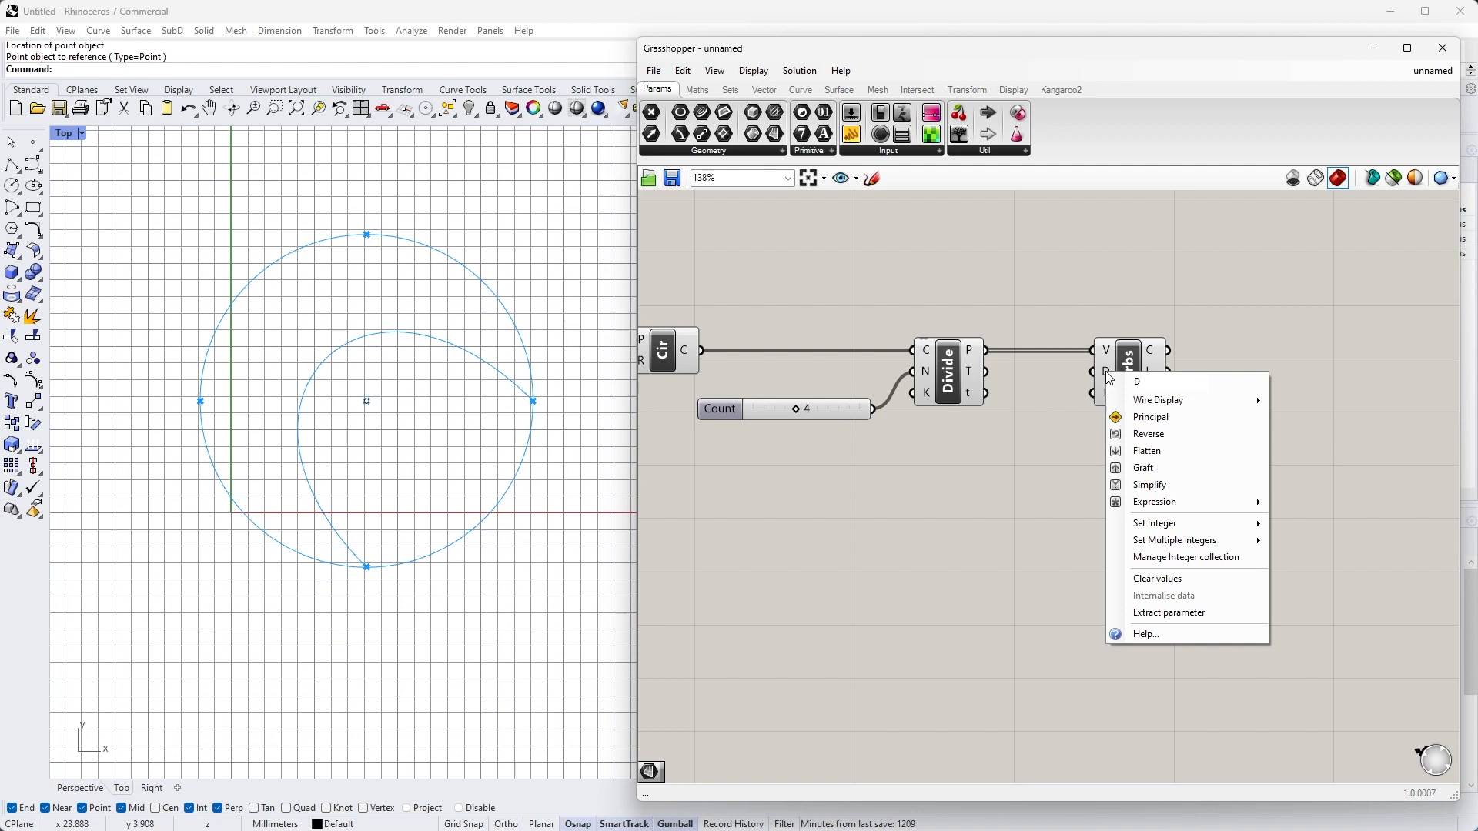
{"action": "mouse_move", "coordinate": [1185, 526]}
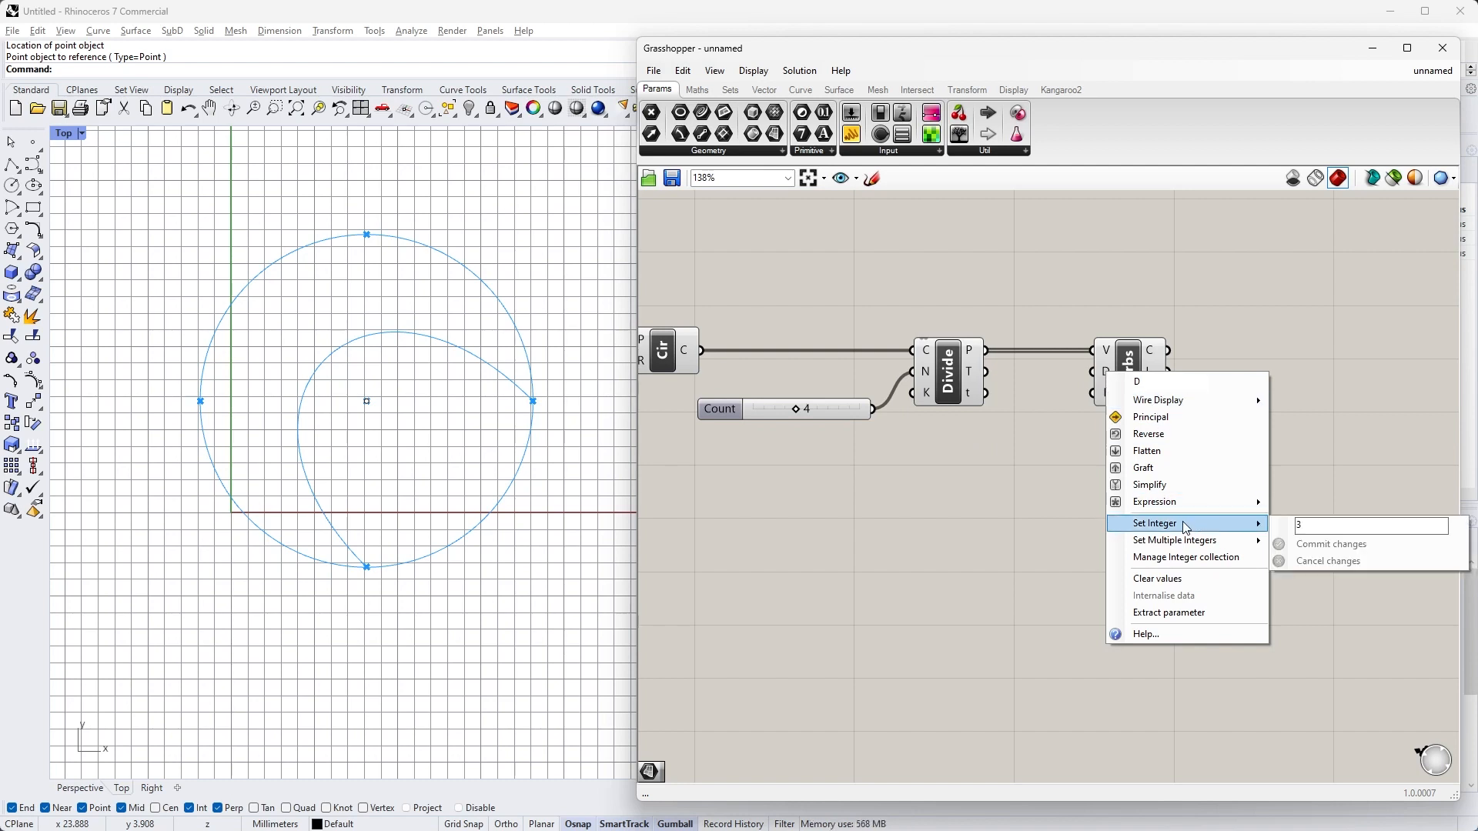
{"action": "left_click", "coordinate": [1317, 525]}
{"action": "left_click_drag", "start_coordinate": [1318, 525], "coordinate": [1283, 524]}
{"action": "type", "text": "1"}
{"action": "left_click", "coordinate": [1325, 544]}
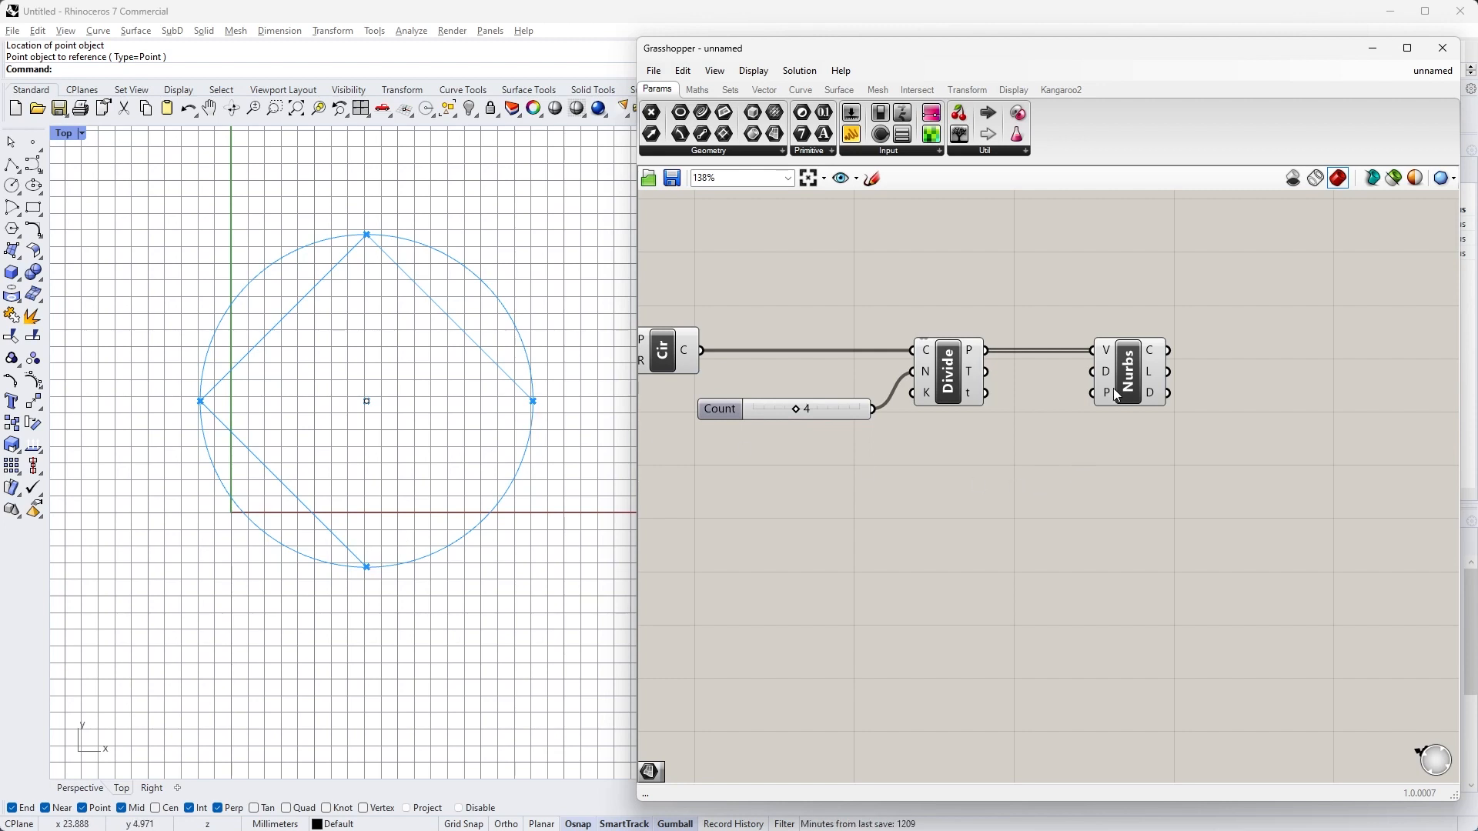
Set the Nurbs Curve component's Periodic input to True
{"action": "mouse_move", "coordinate": [1108, 396]}
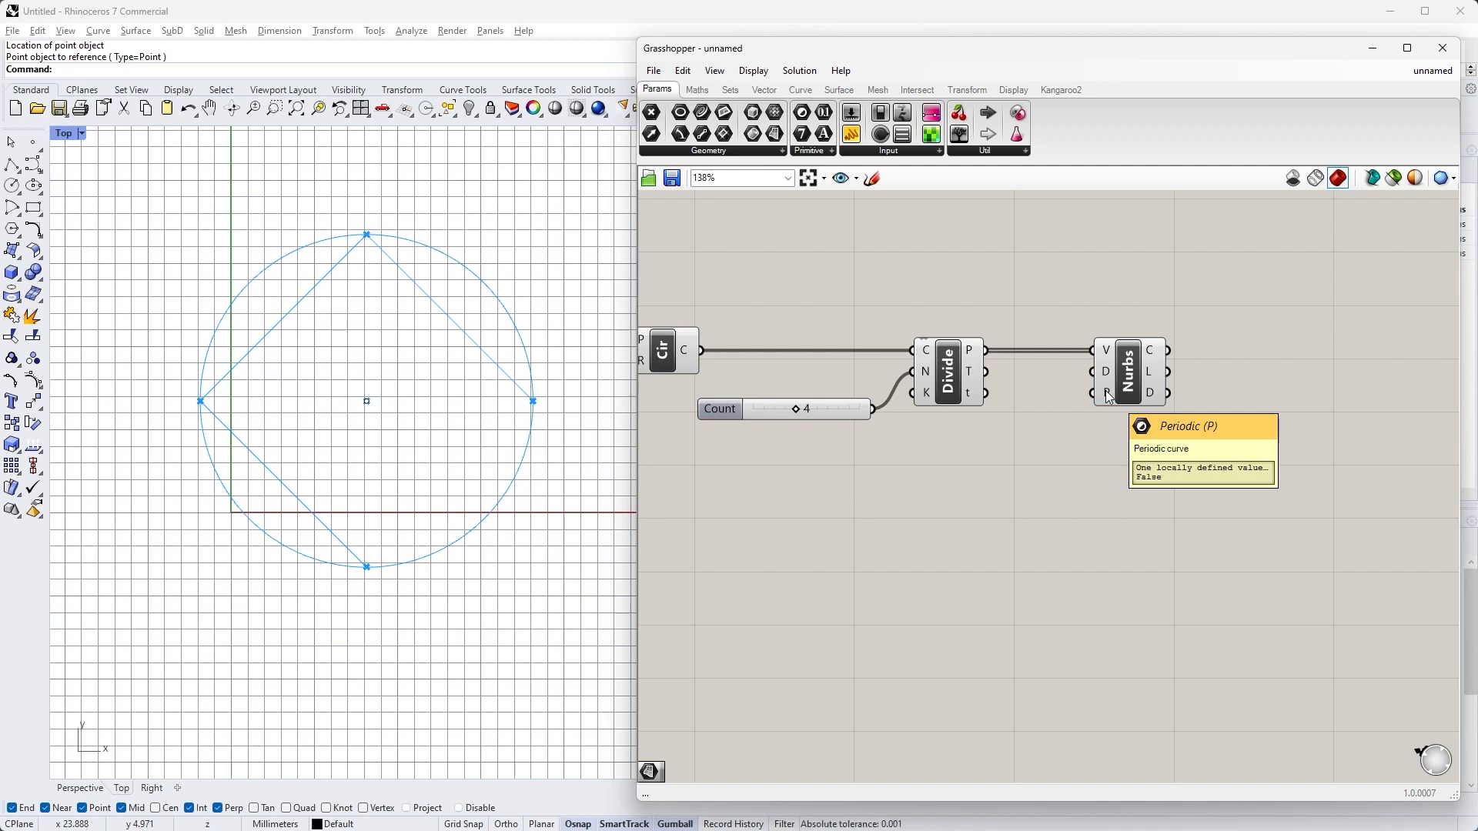
{"action": "right_click", "coordinate": [1109, 395]}
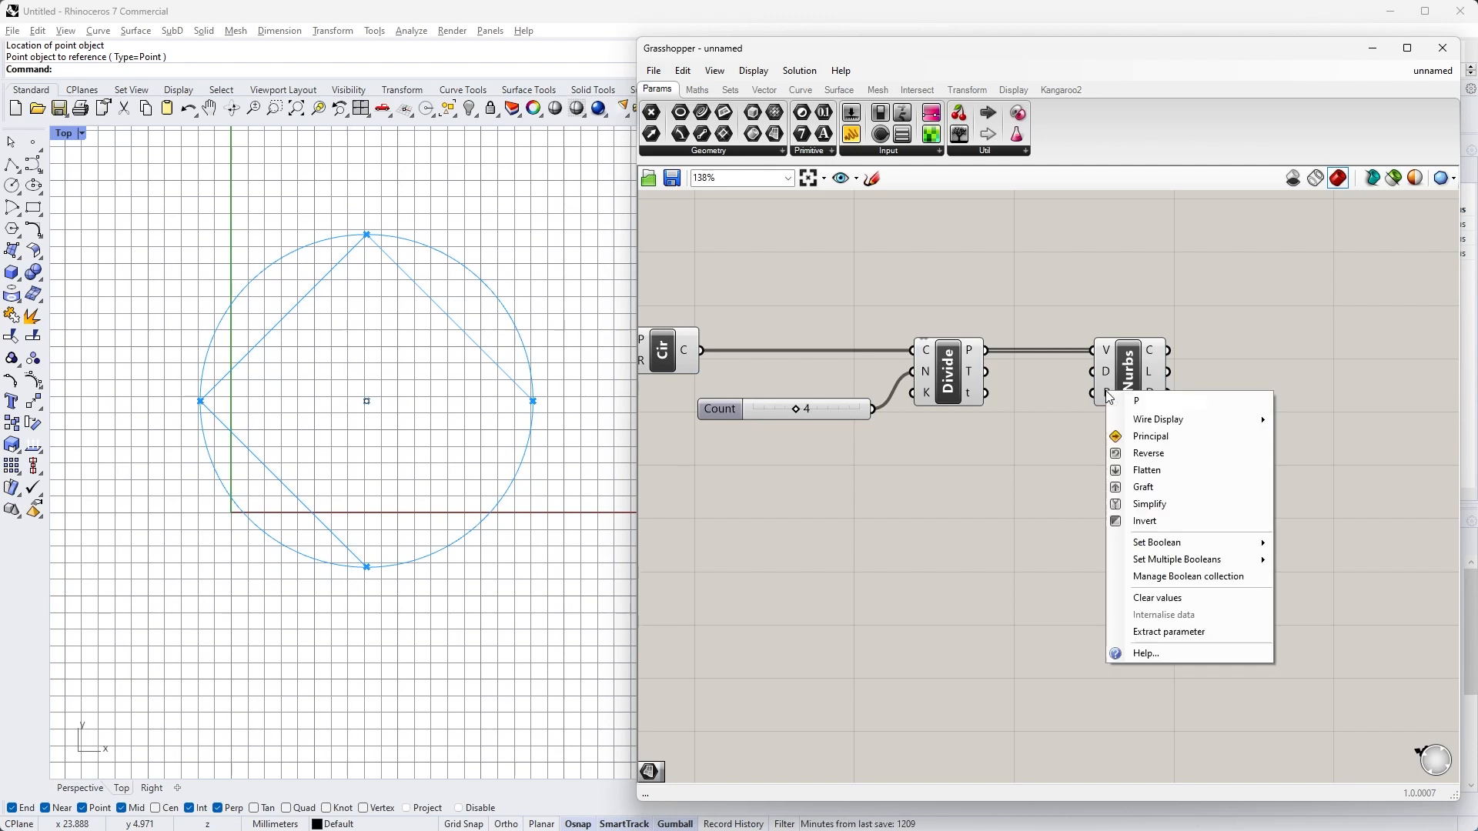
{"action": "mouse_move", "coordinate": [1177, 543]}
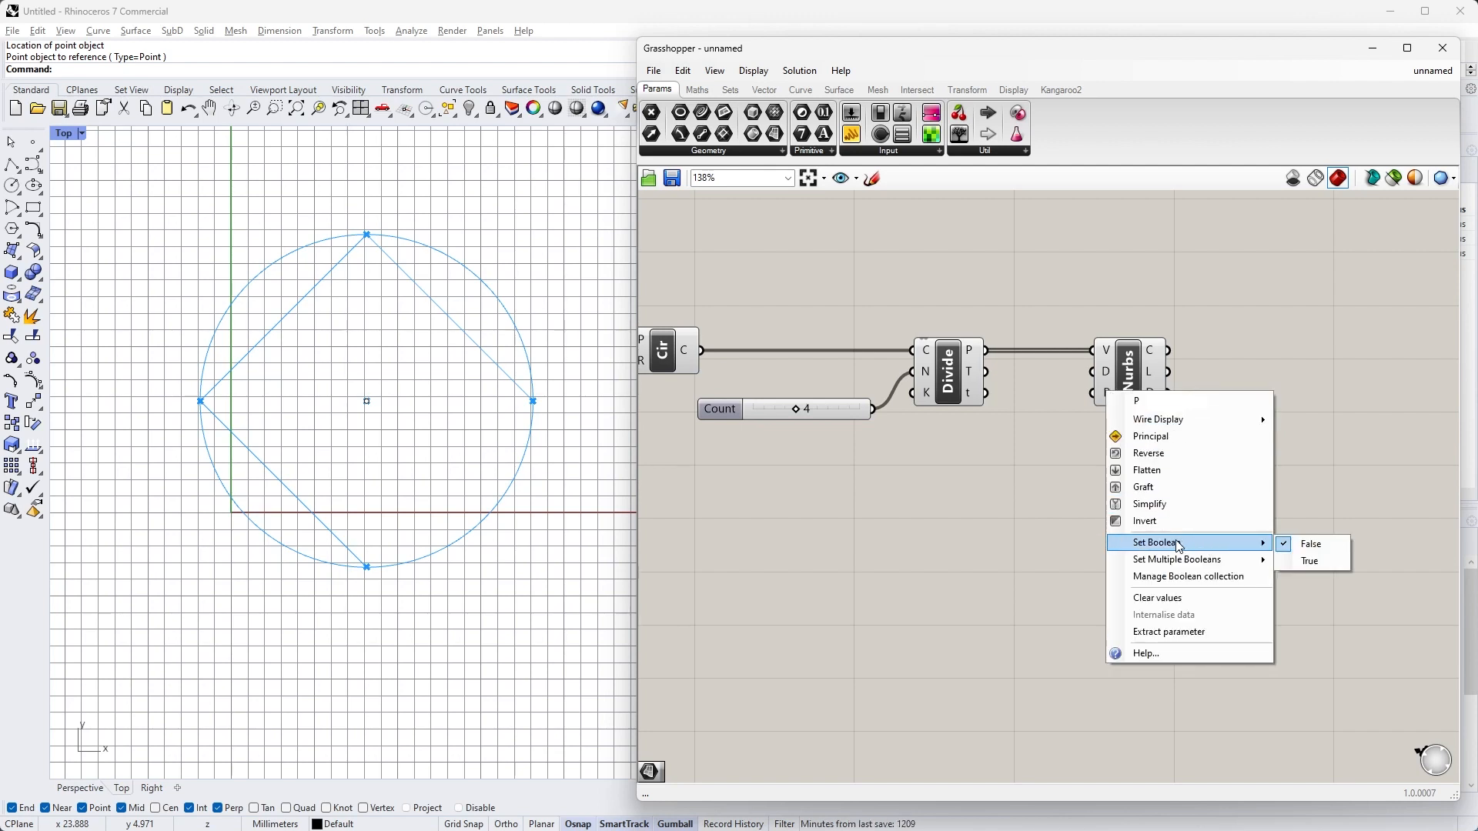
{"action": "left_click", "coordinate": [1311, 562]}
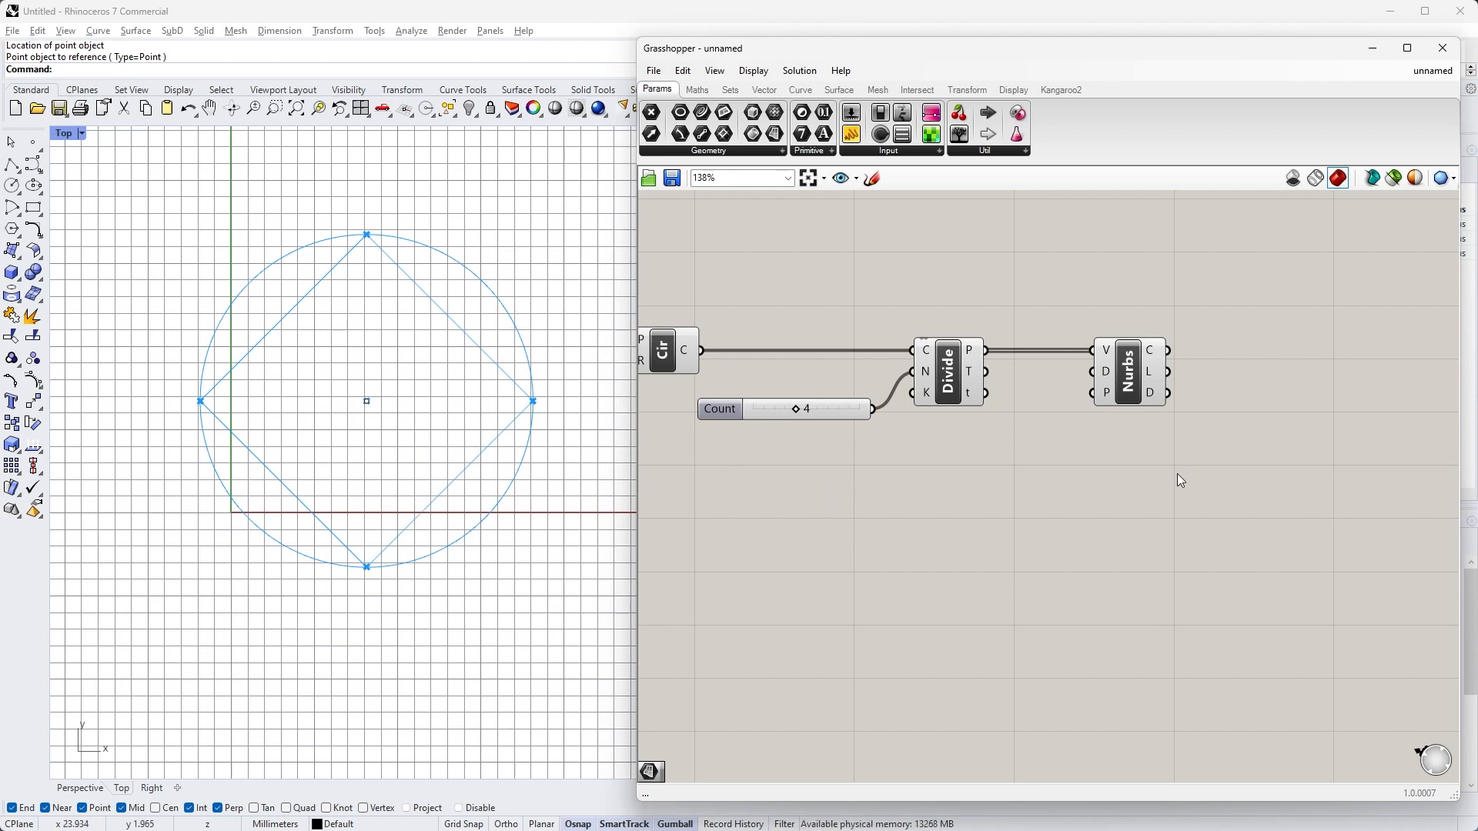
Add a Surface parameter beyond the Nurbs Curve component and connect the curve output to it
{"action": "right_click_drag", "start_coordinate": [1176, 473], "coordinate": [974, 480]}
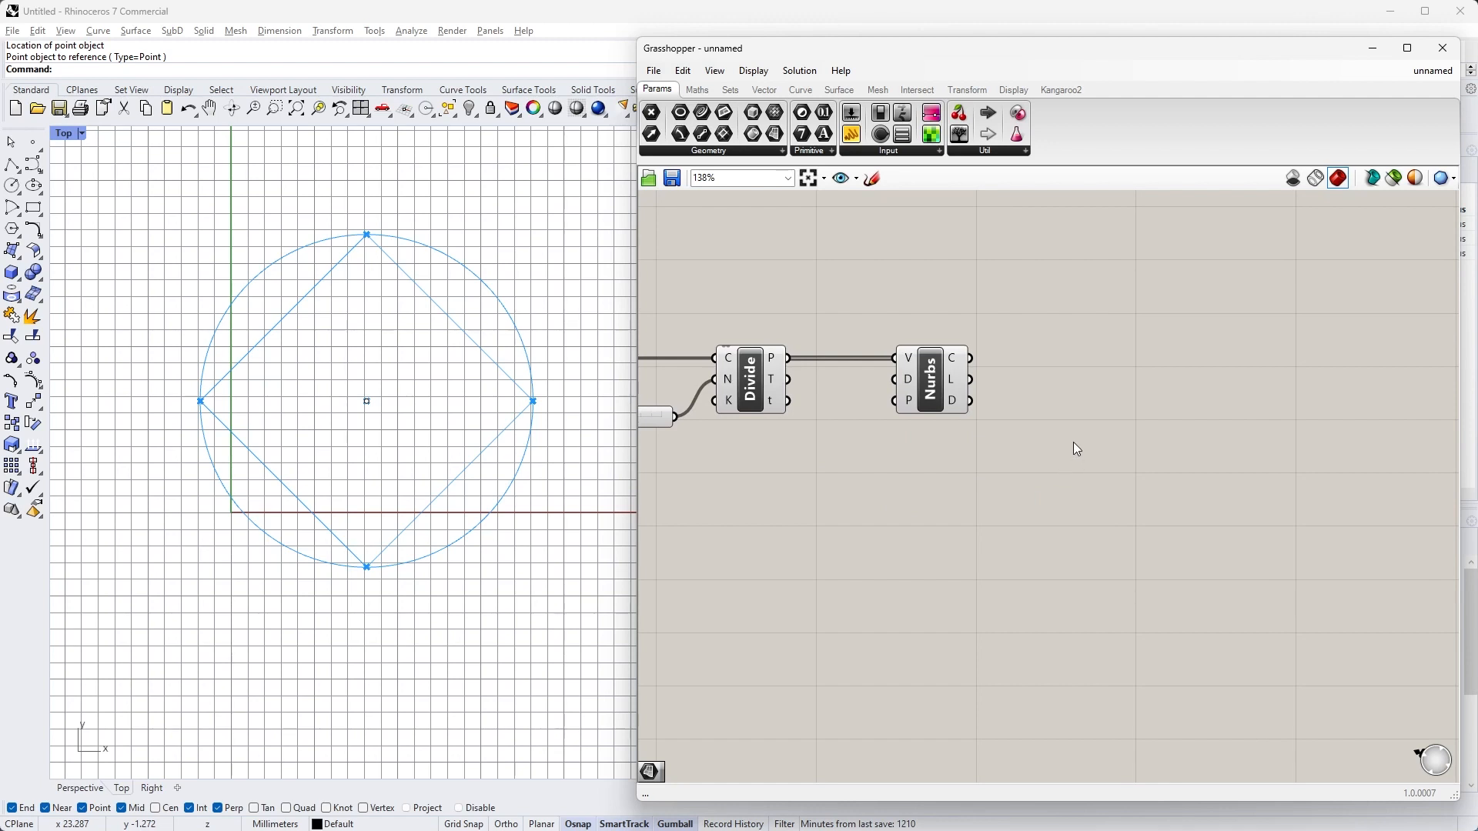
{"action": "double_click", "coordinate": [1079, 368]}
{"action": "type", "text": "surfa"}
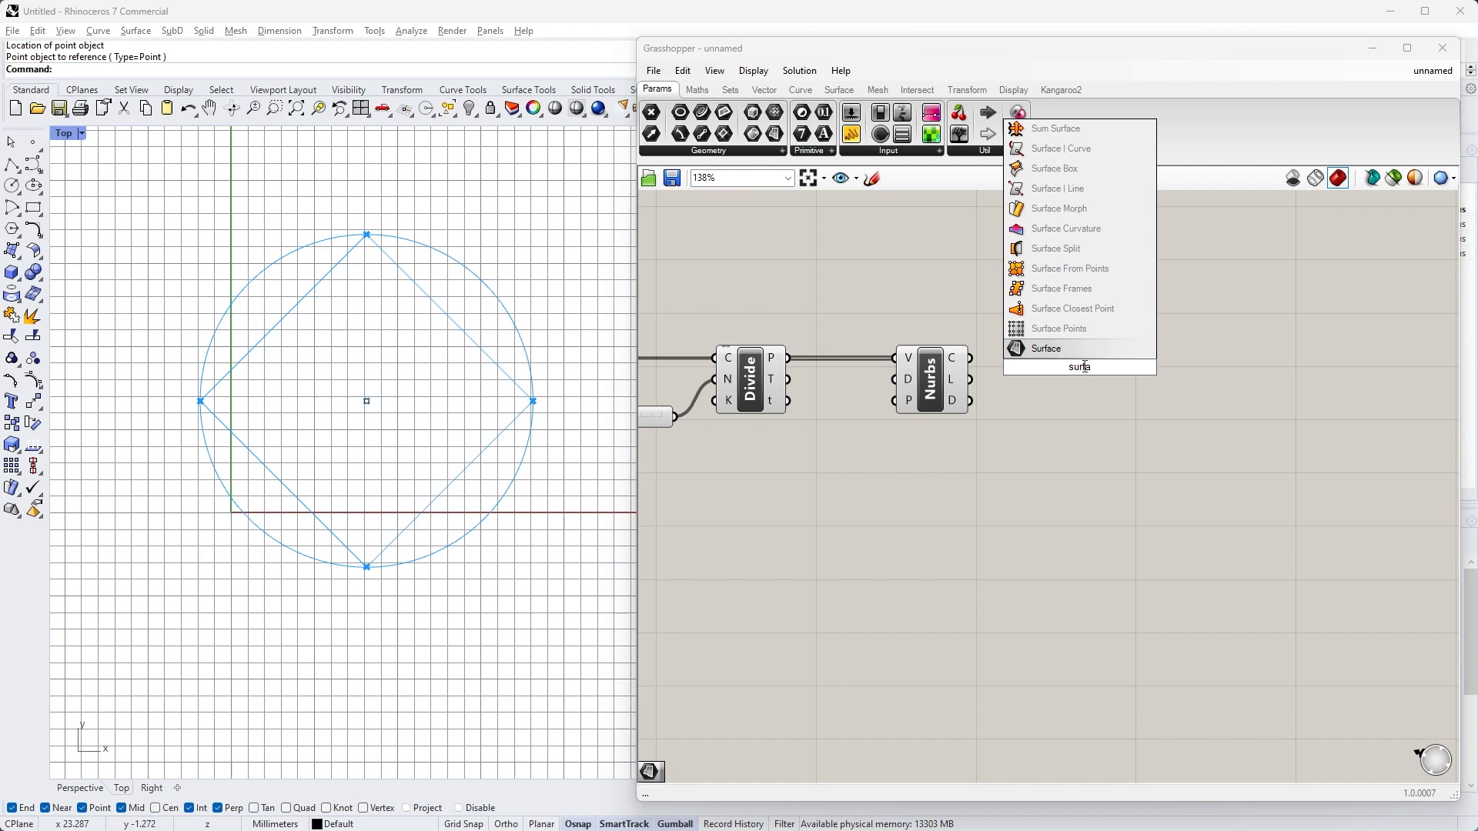
{"action": "left_click", "coordinate": [1077, 348]}
{"action": "left_click_drag", "start_coordinate": [1082, 362], "coordinate": [1065, 359]}
{"action": "left_click", "coordinate": [1067, 391]}
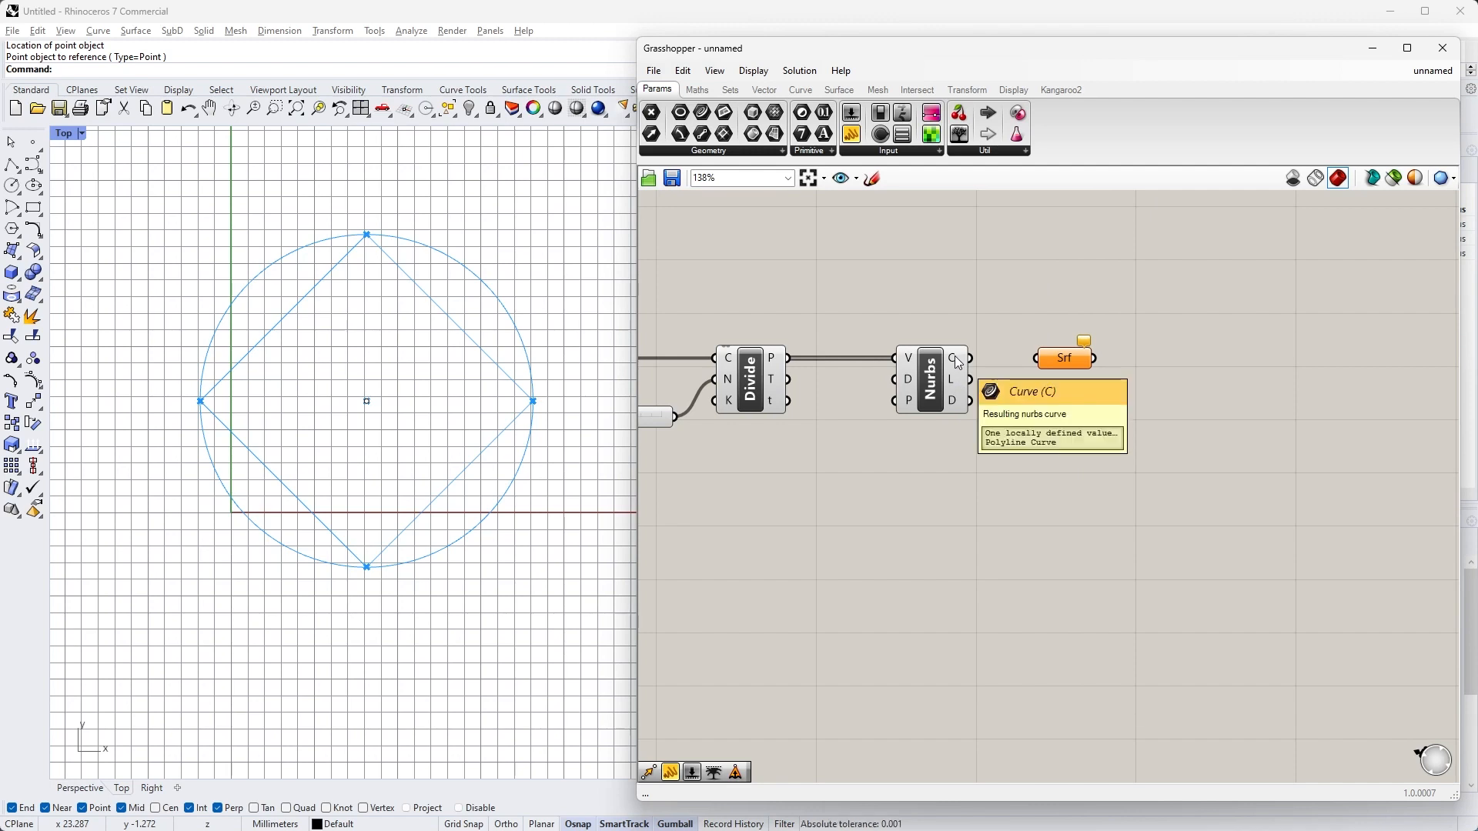
{"action": "mouse_move", "coordinate": [955, 385]}
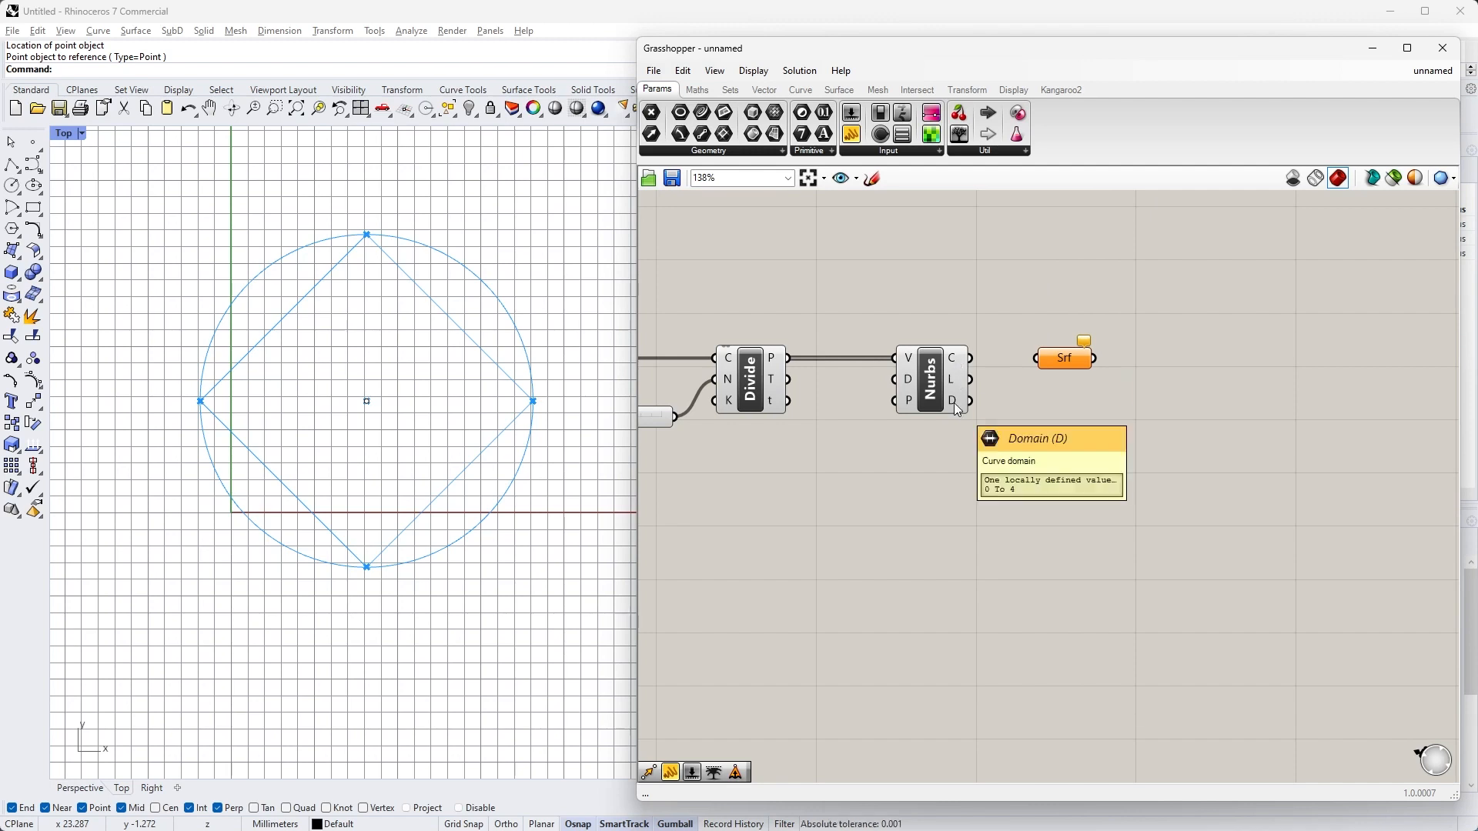
{"action": "mouse_move", "coordinate": [964, 357]}
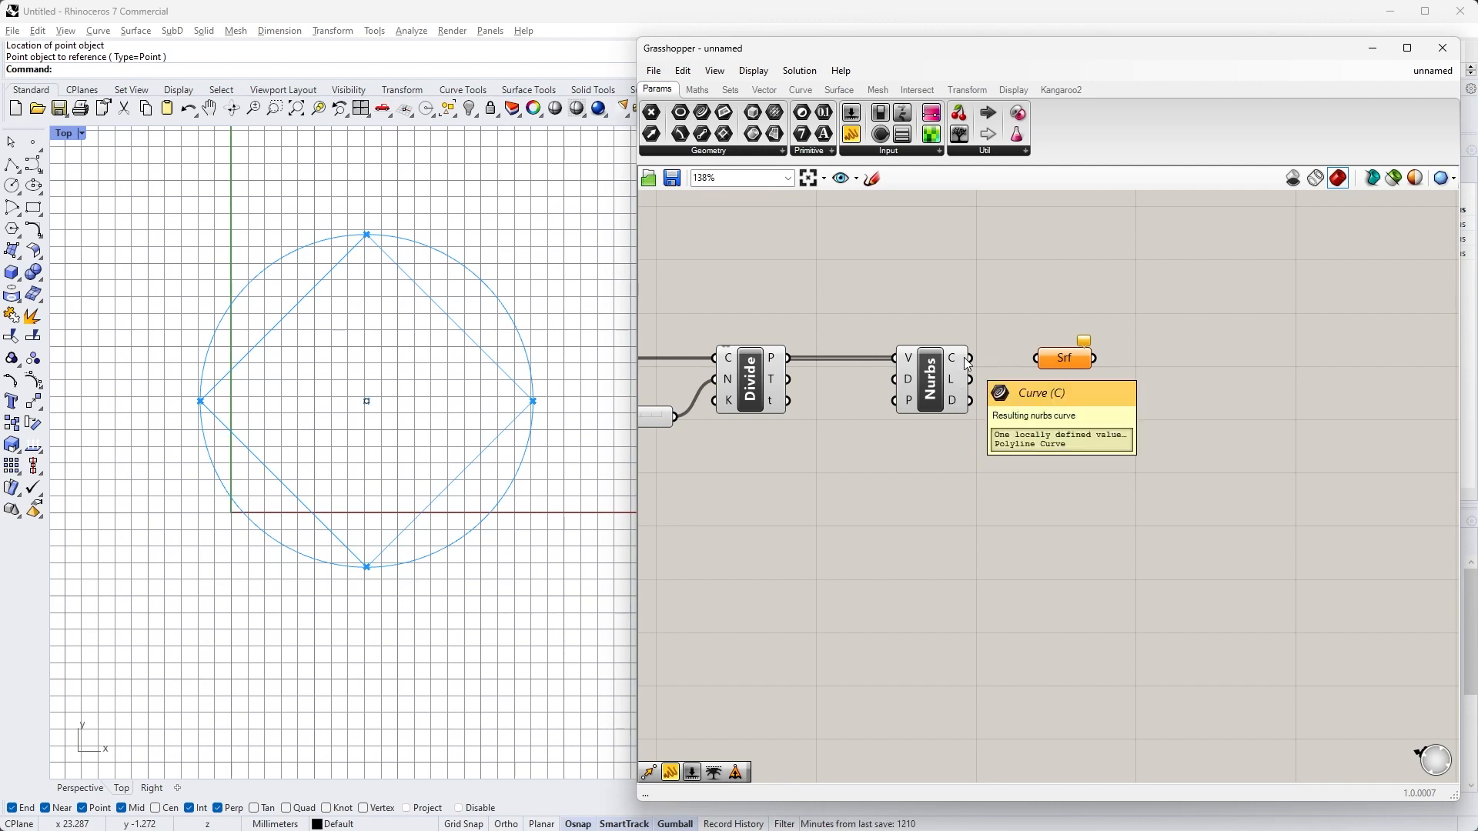
{"action": "left_click_drag", "start_coordinate": [964, 358], "coordinate": [1034, 360]}
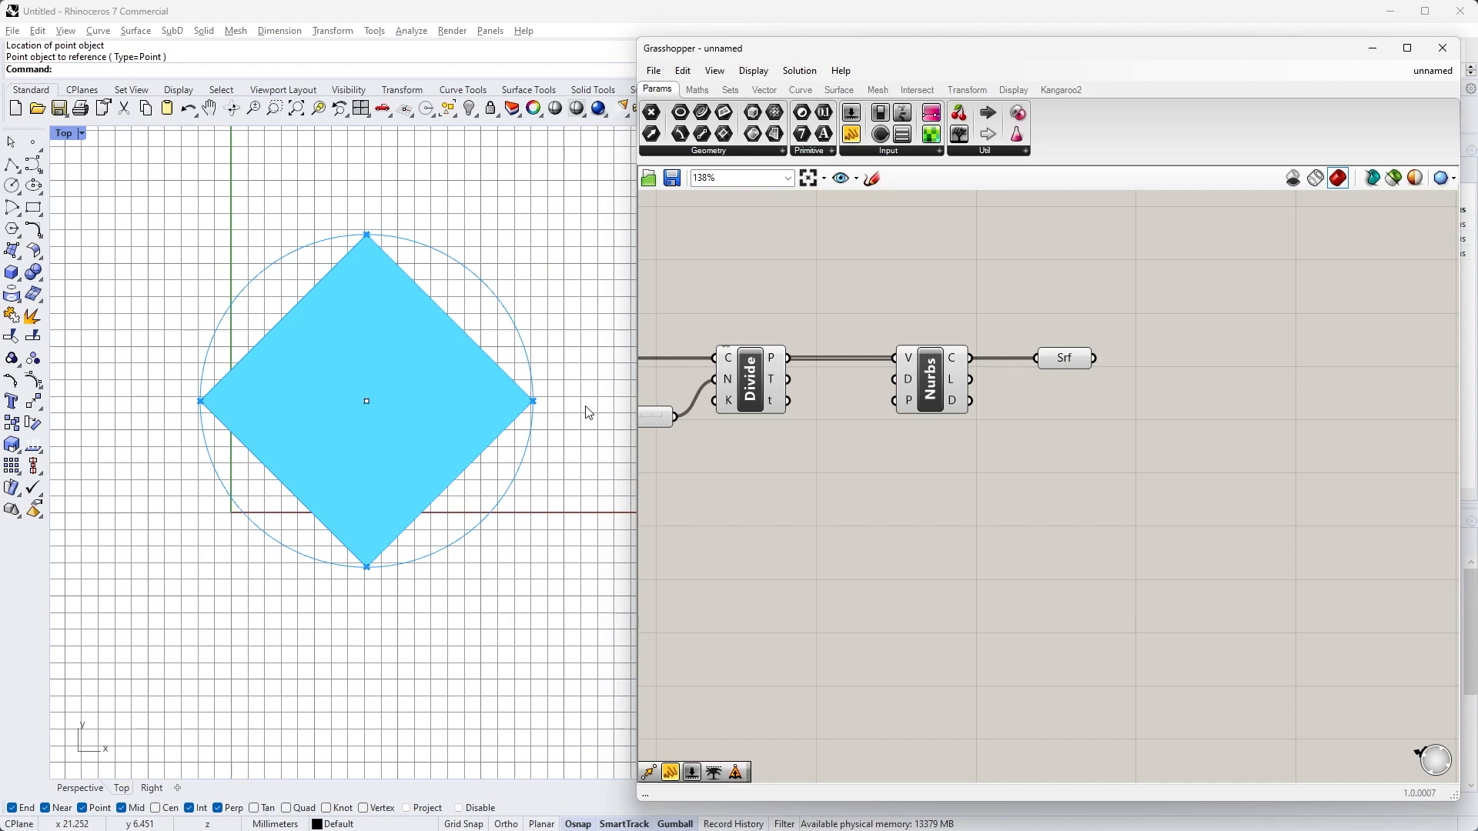
Switch the Rhino viewport from Top to a Perspective view framed closely on the square surface
{"action": "left_click", "coordinate": [80, 134]}
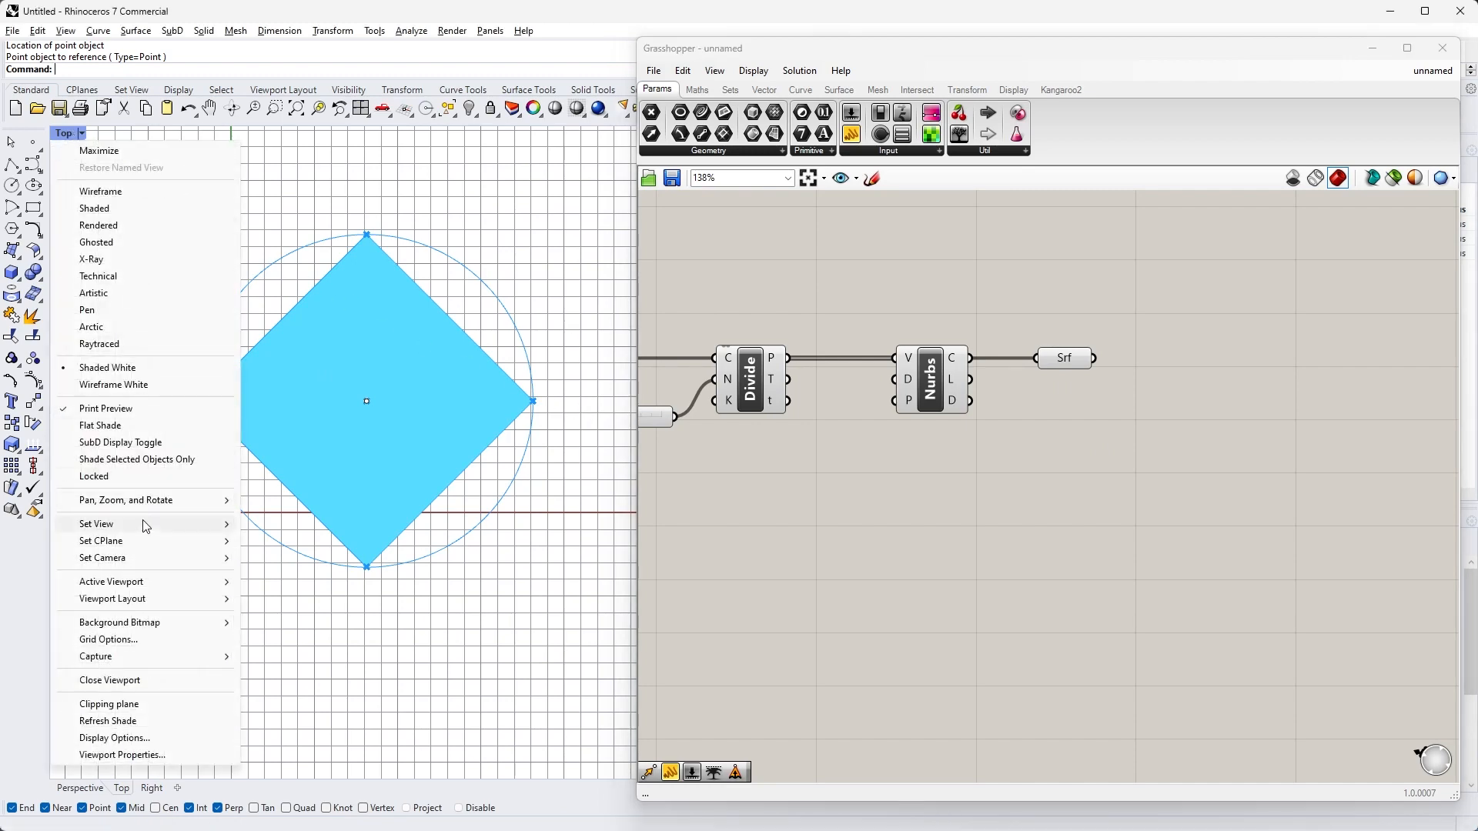
{"action": "mouse_move", "coordinate": [145, 523]}
{"action": "left_click", "coordinate": [308, 650]}
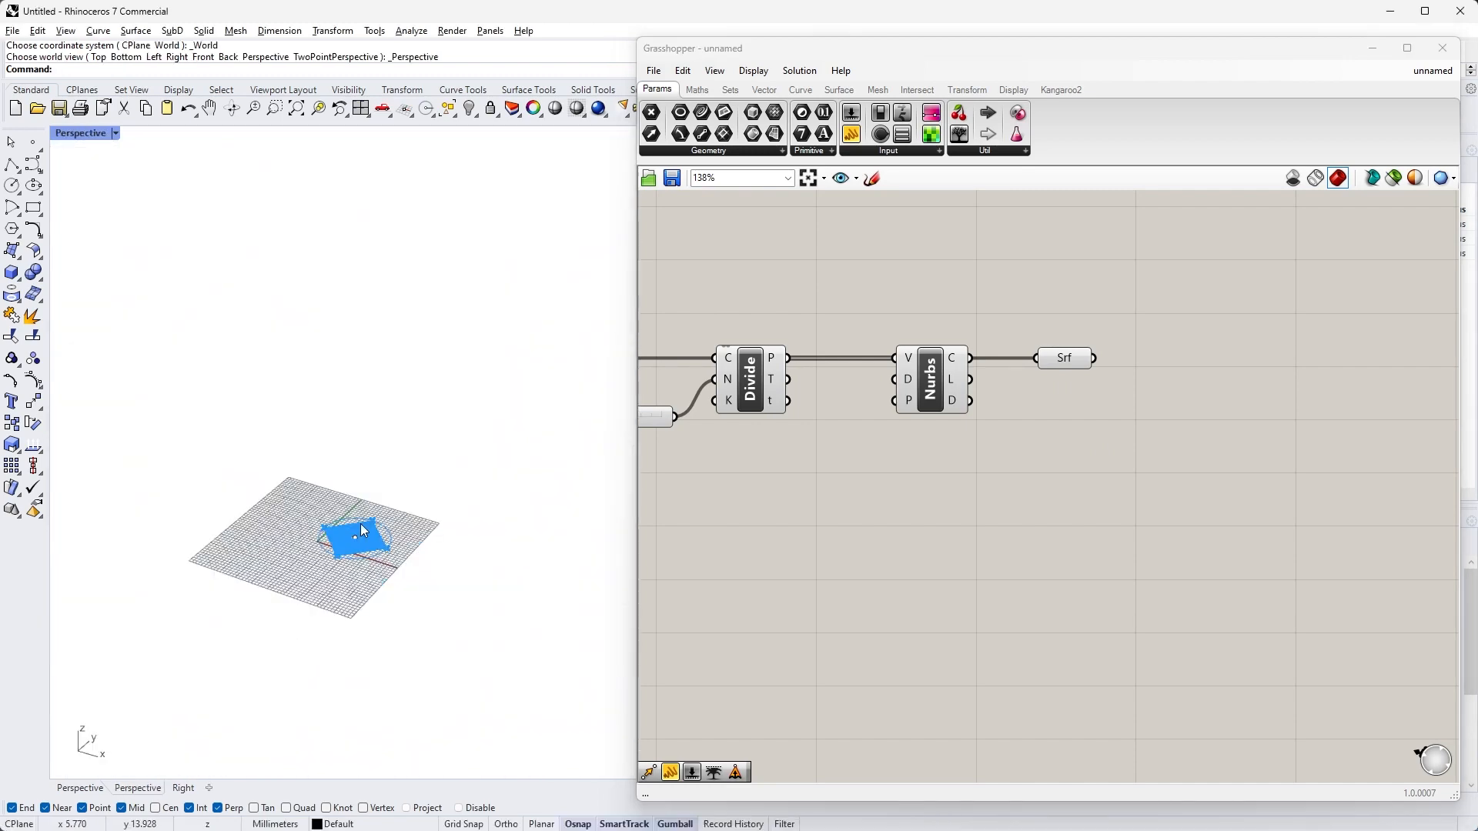
{"action": "scroll", "coordinate": [365, 518], "scroll_direction": "up", "scroll_amount": 6}
{"action": "right_click_drag", "start_coordinate": [340, 514], "coordinate": [304, 514]}
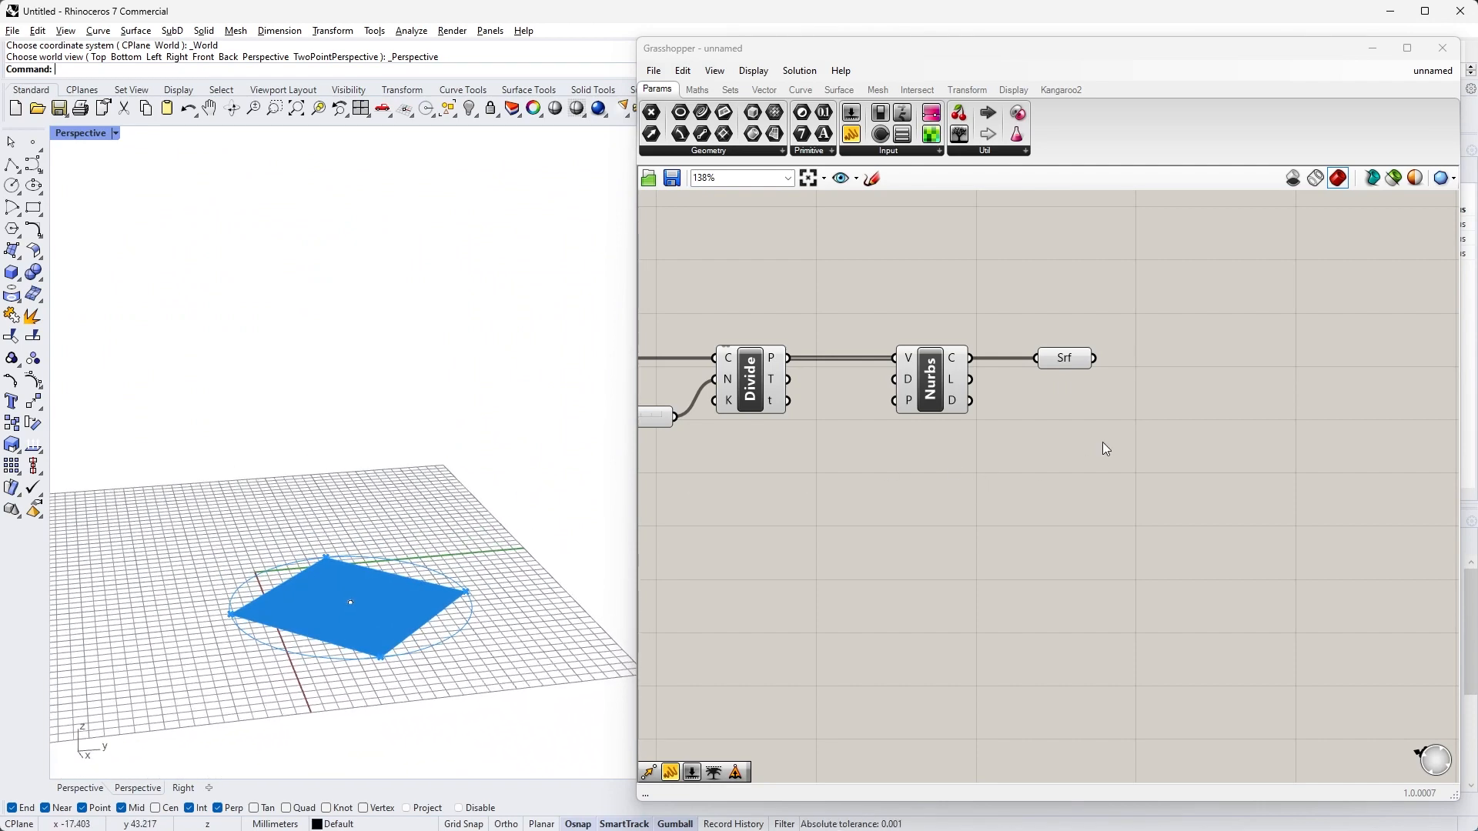
Add a Move component beyond the Surface parameter and connect the surface to its geometry input
{"action": "right_click_drag", "start_coordinate": [1204, 395], "coordinate": [1105, 378]}
{"action": "double_click", "coordinate": [1168, 364]}
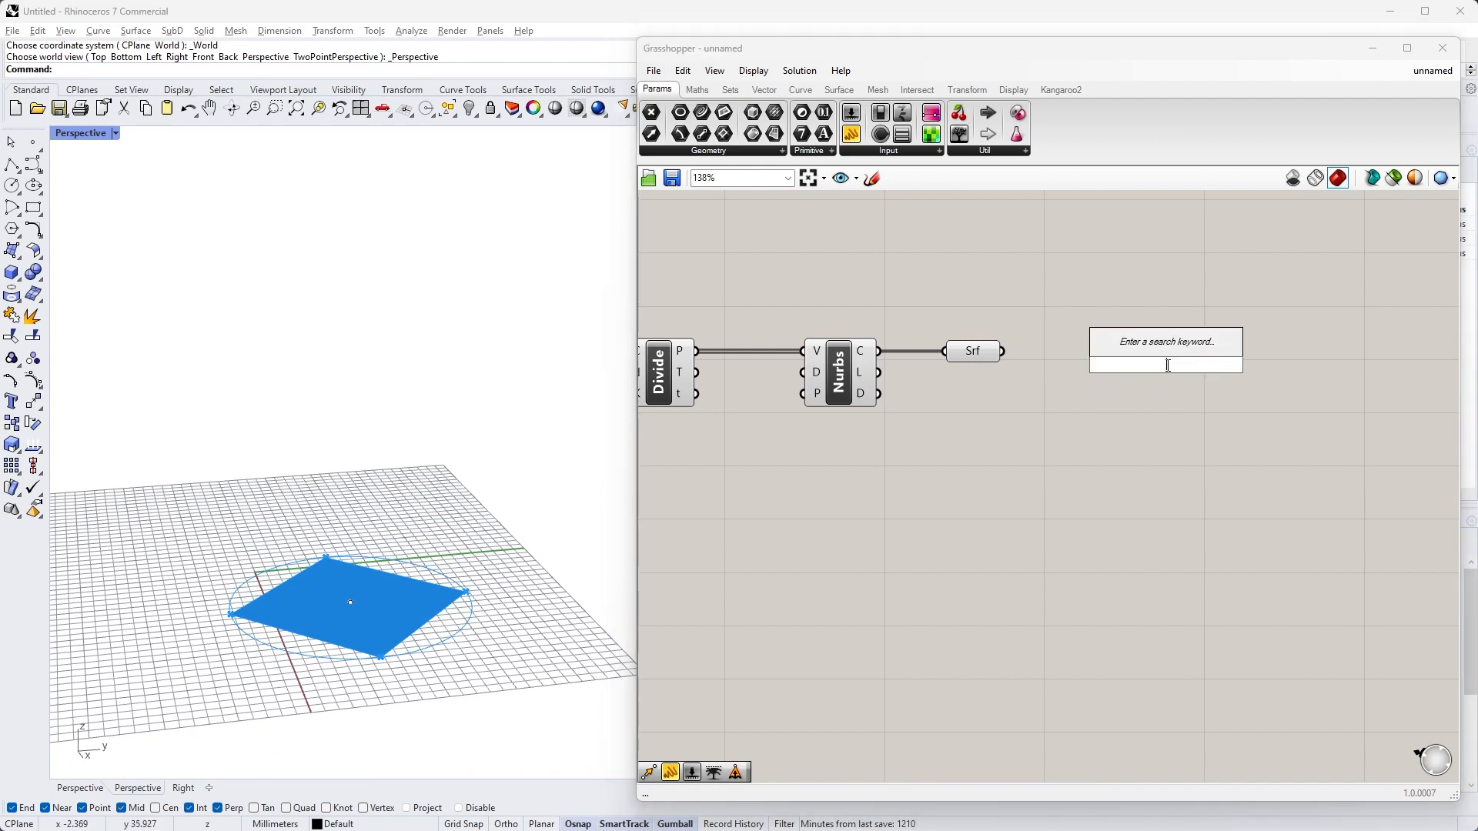
{"action": "type", "text": "move"}
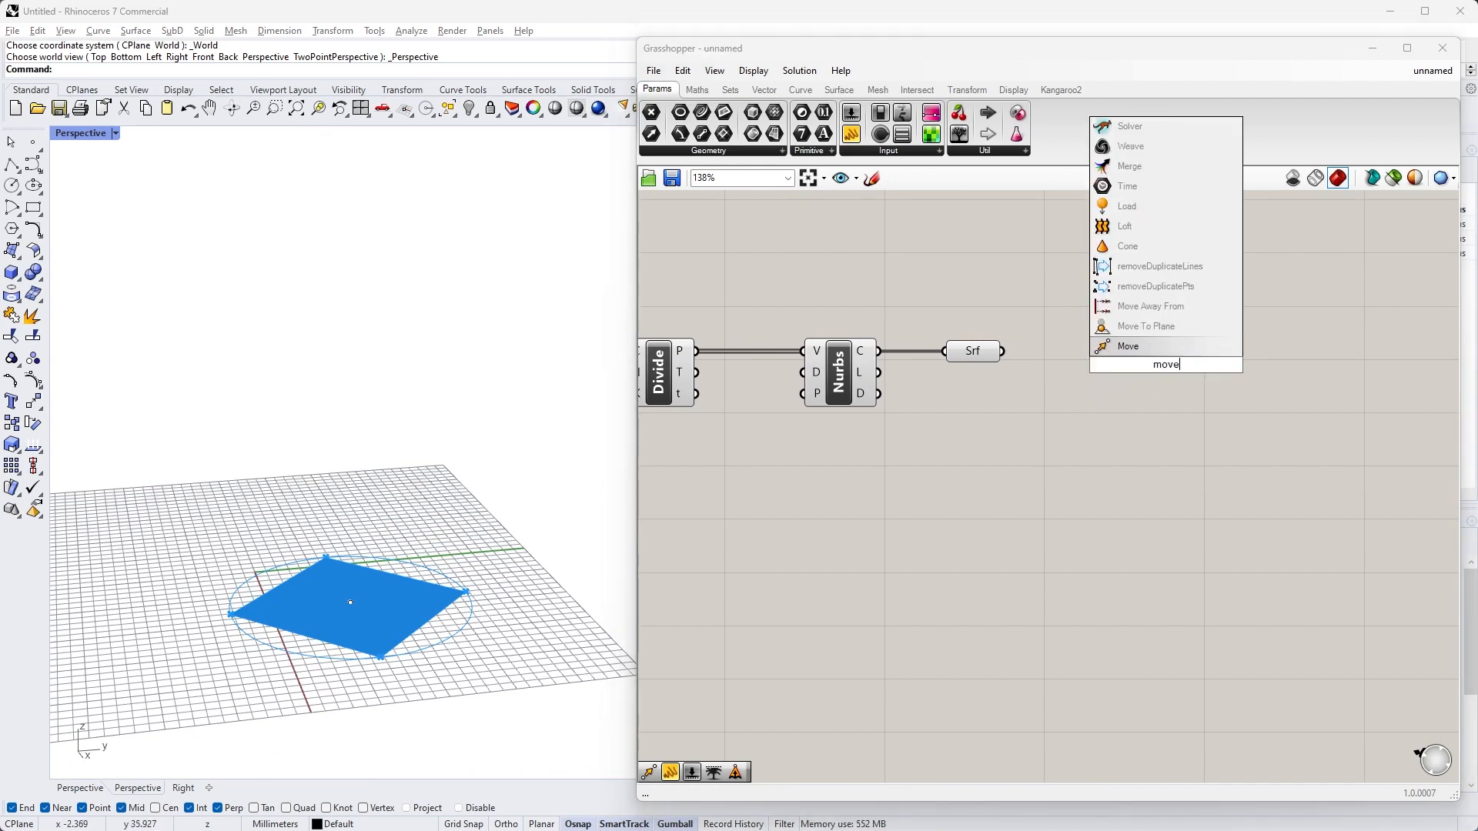
{"action": "left_click", "coordinate": [1128, 346]}
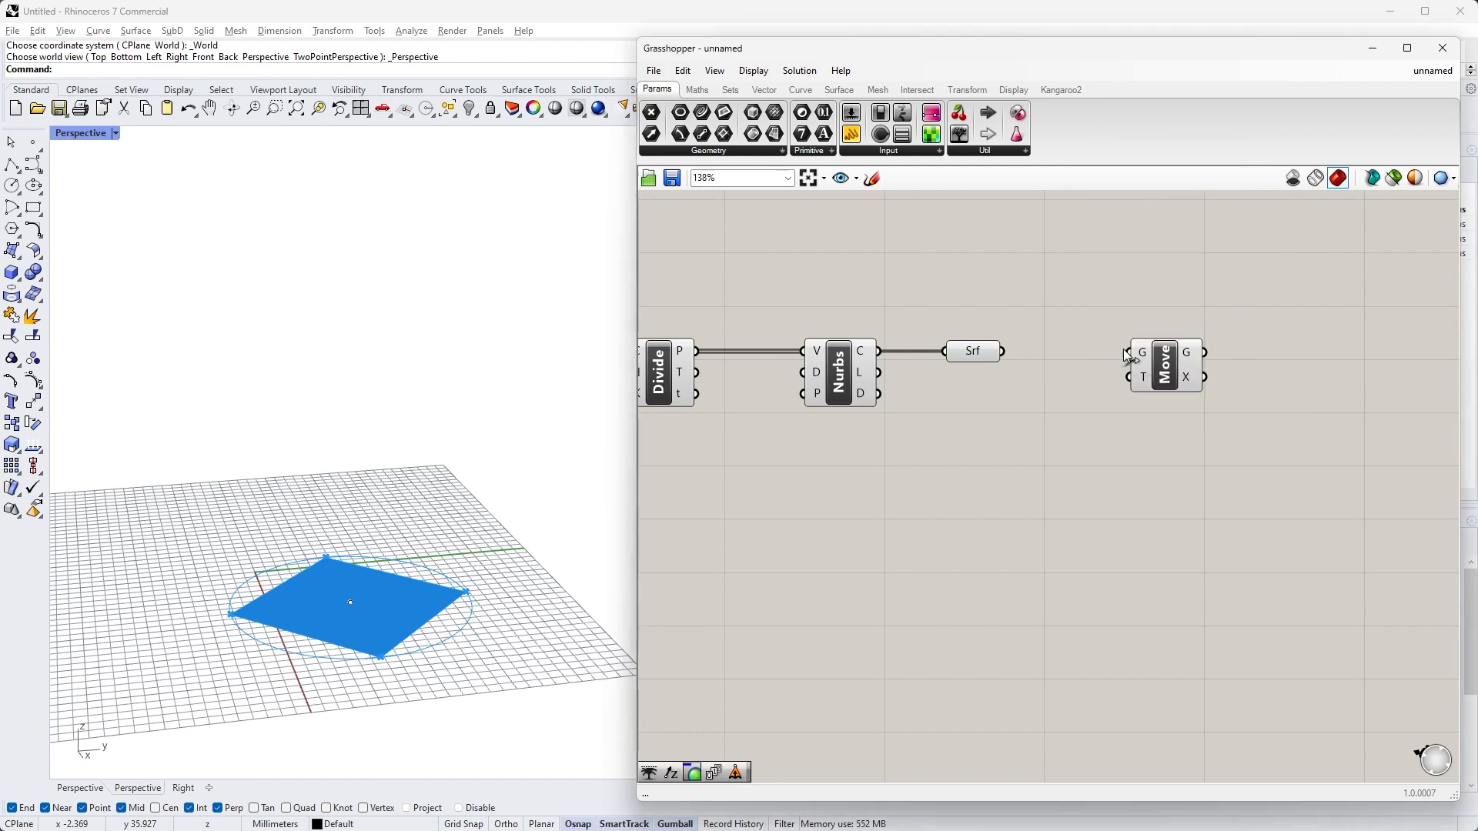
{"action": "left_click", "coordinate": [1143, 451]}
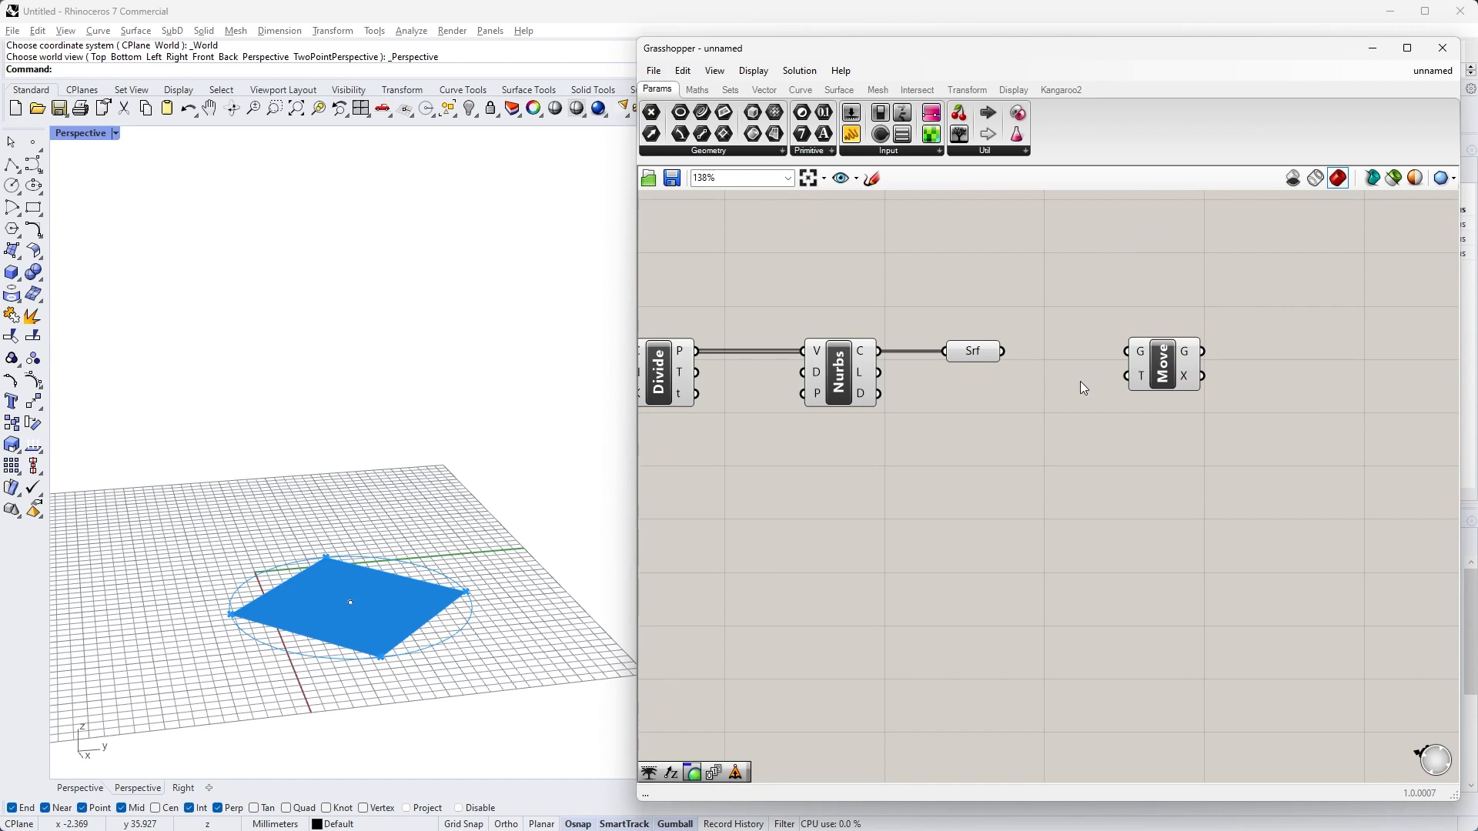
{"action": "left_click_drag", "start_coordinate": [1003, 353], "coordinate": [1123, 362]}
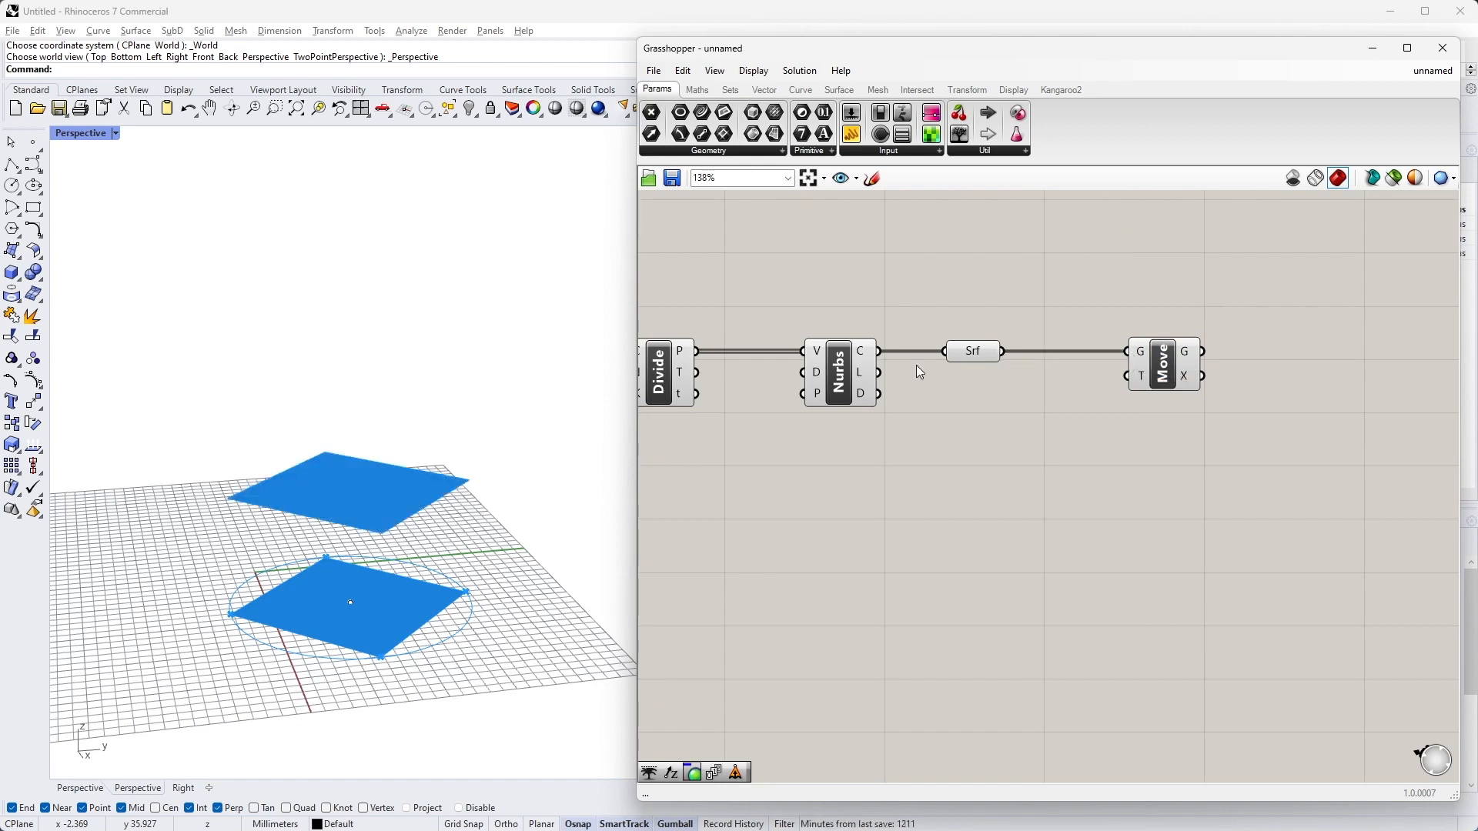
{"action": "mouse_move", "coordinate": [379, 501]}
{"action": "right_mouse_down"}
{"action": "mouse_move", "coordinate": [395, 489]}
{"action": "mouse_move", "coordinate": [360, 538]}
{"action": "mouse_move", "coordinate": [383, 509]}
{"action": "right_mouse_up"}
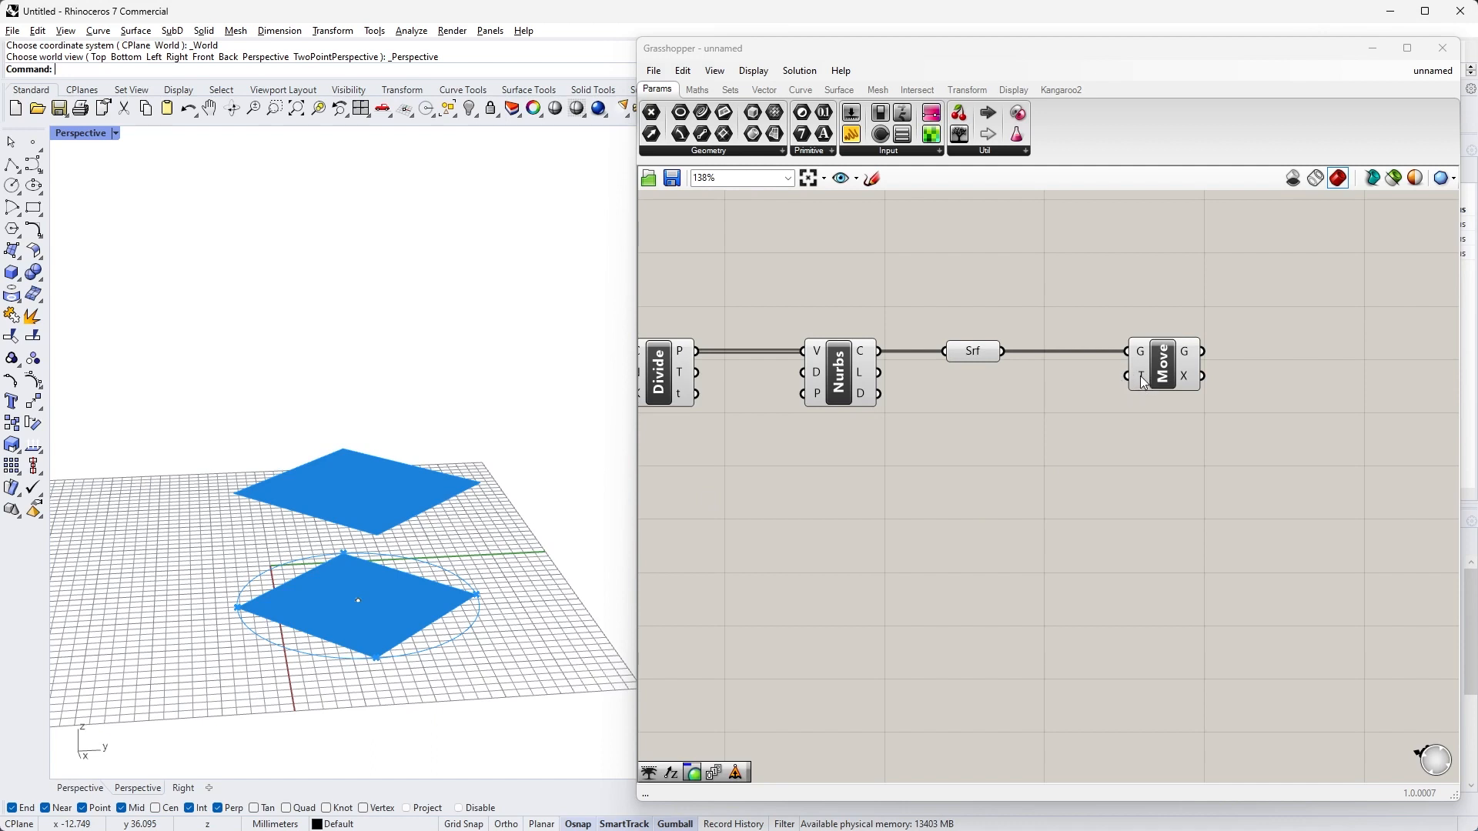
Add a Unit Z component below the surface wire and connect its vector output to Move's motion input
{"action": "mouse_move", "coordinate": [1142, 383]}
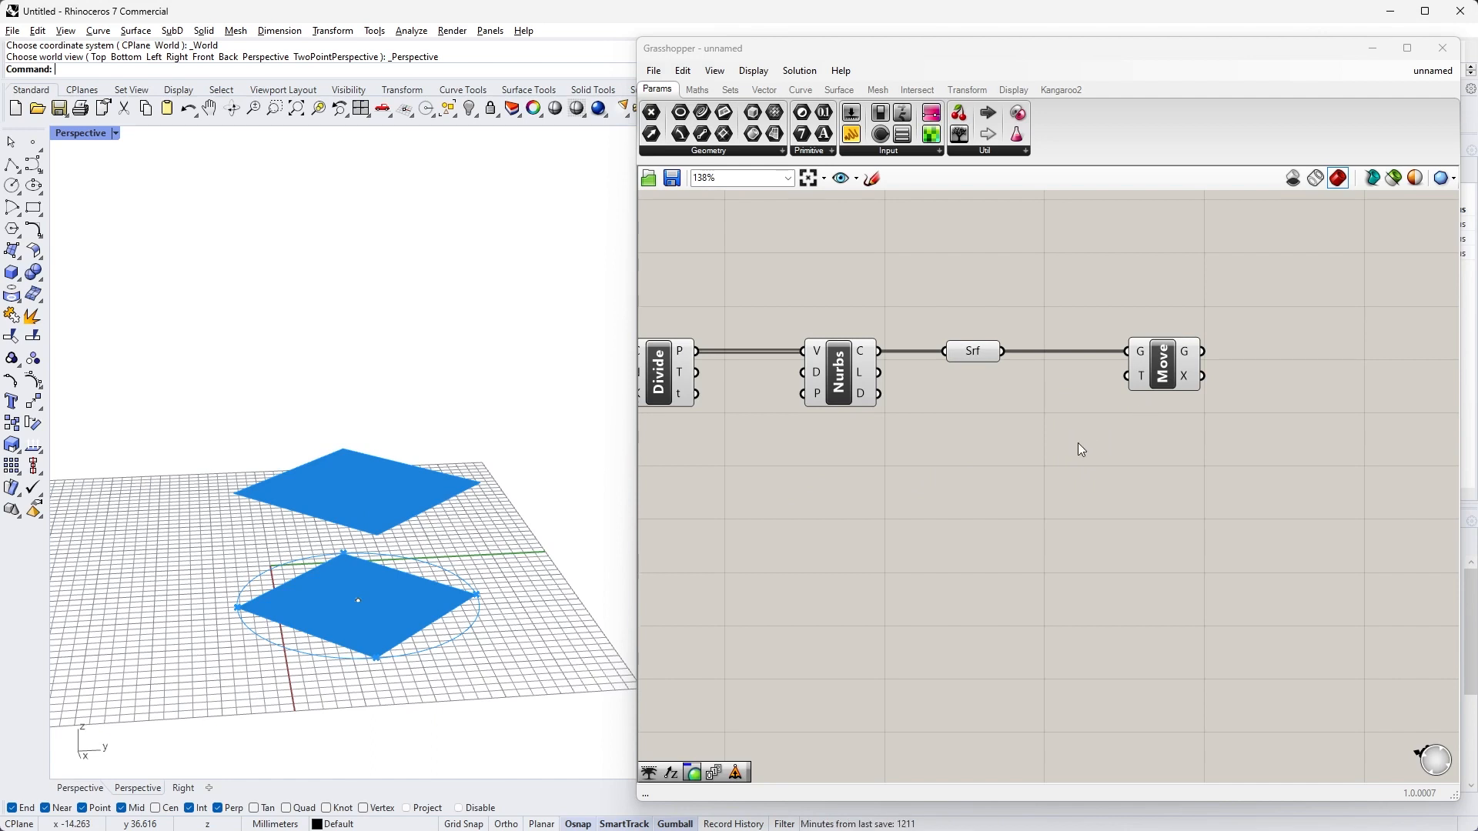
{"action": "right_click_drag", "start_coordinate": [1065, 455], "coordinate": [960, 428]}
{"action": "double_click", "coordinate": [1007, 450]}
{"action": "type", "text": "z"}
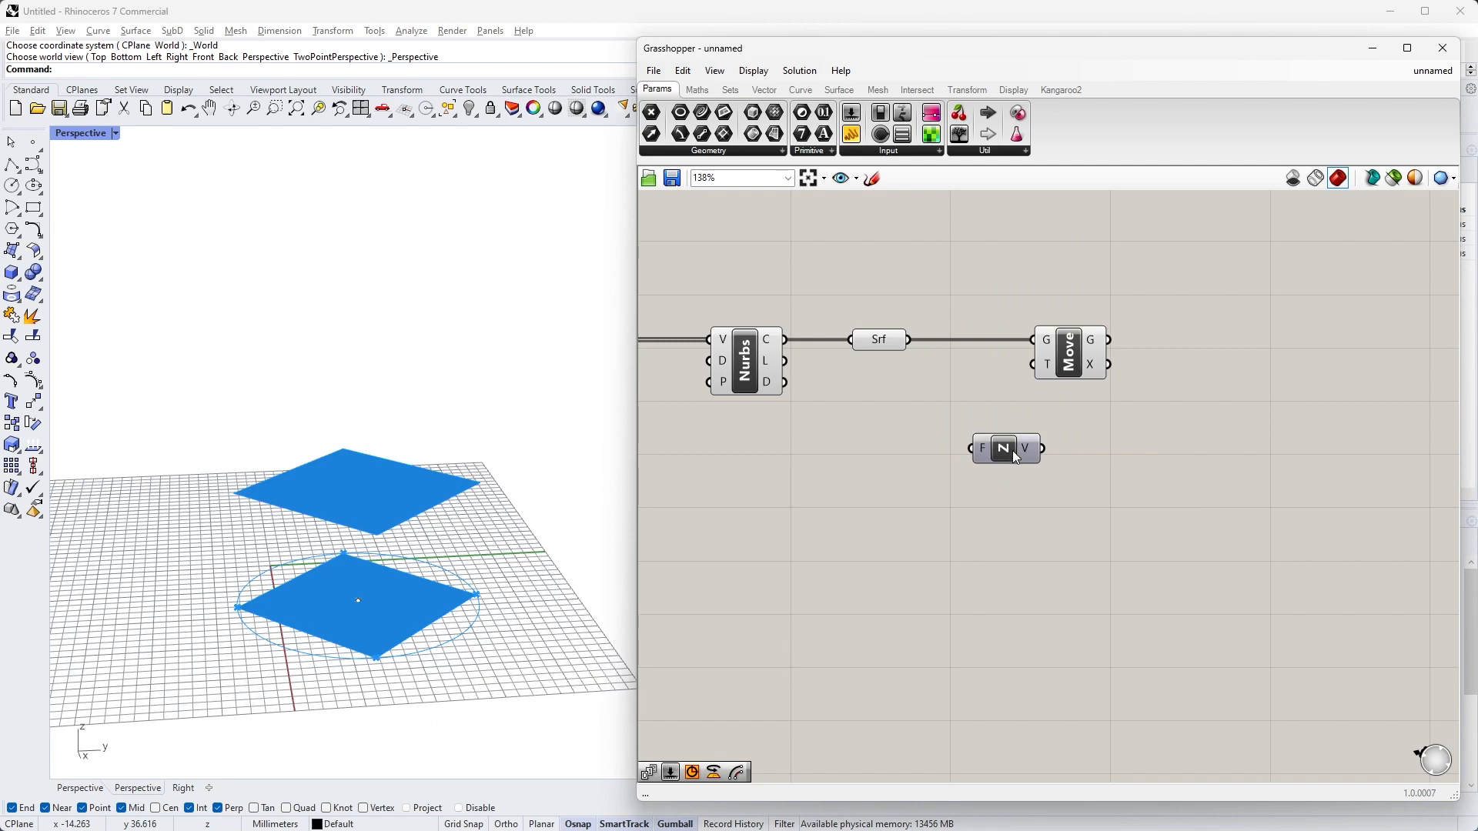
{"action": "left_click_drag", "start_coordinate": [1009, 458], "coordinate": [958, 428]}
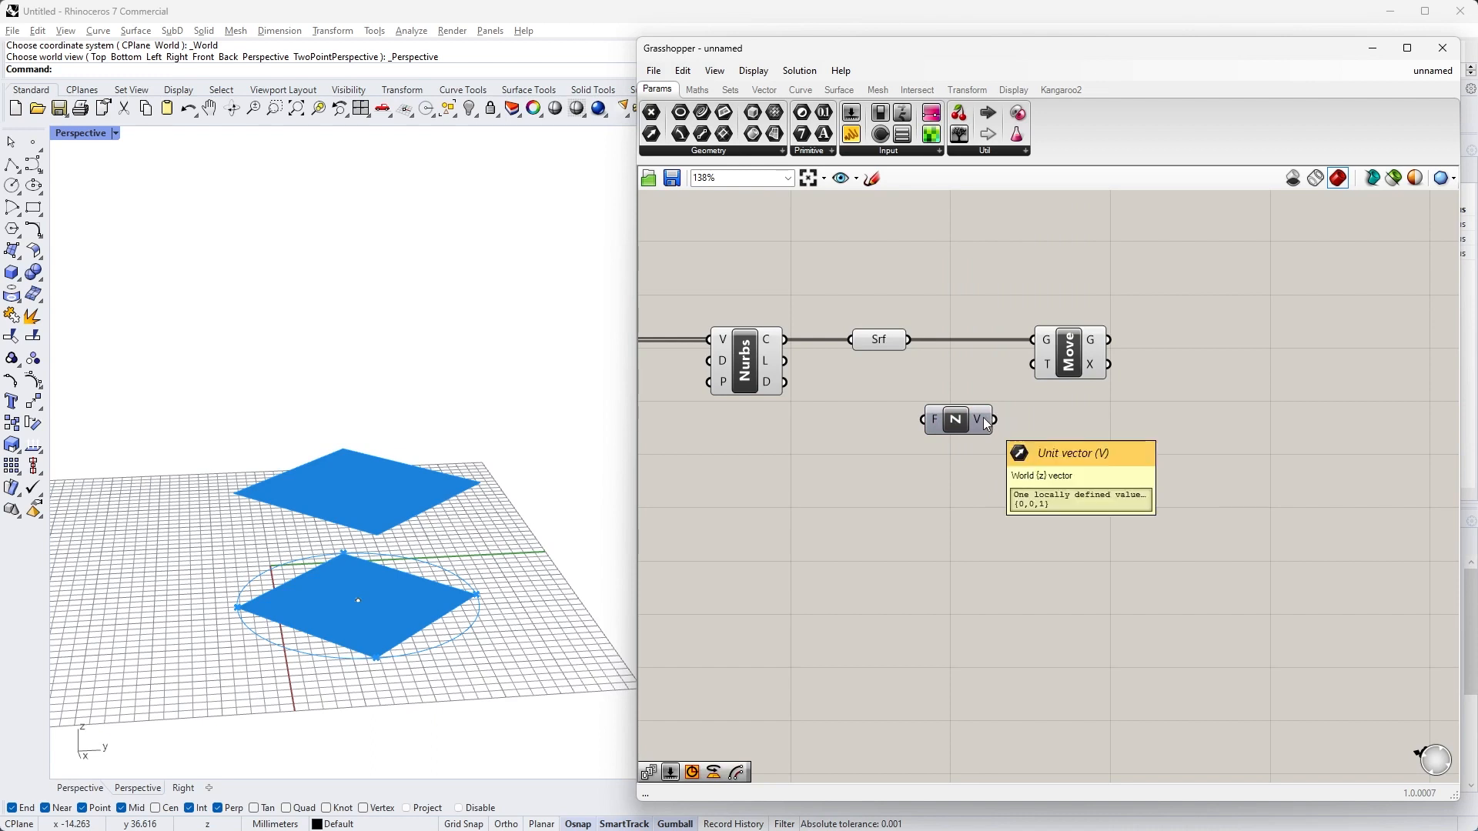
{"action": "left_click_drag", "start_coordinate": [994, 419], "coordinate": [1032, 365]}
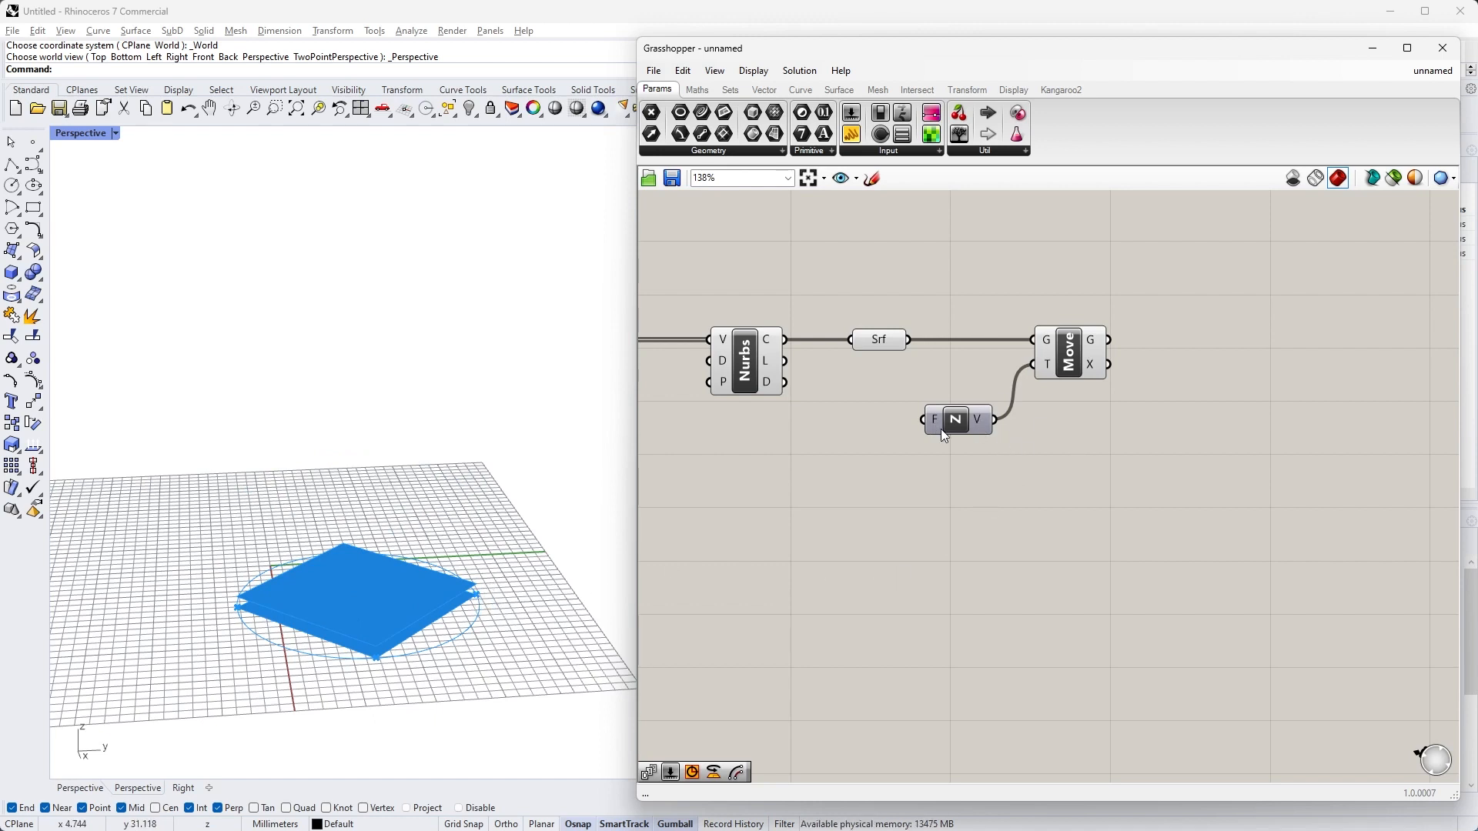
{"action": "mouse_move", "coordinate": [982, 423]}
{"action": "mouse_move", "coordinate": [938, 424]}
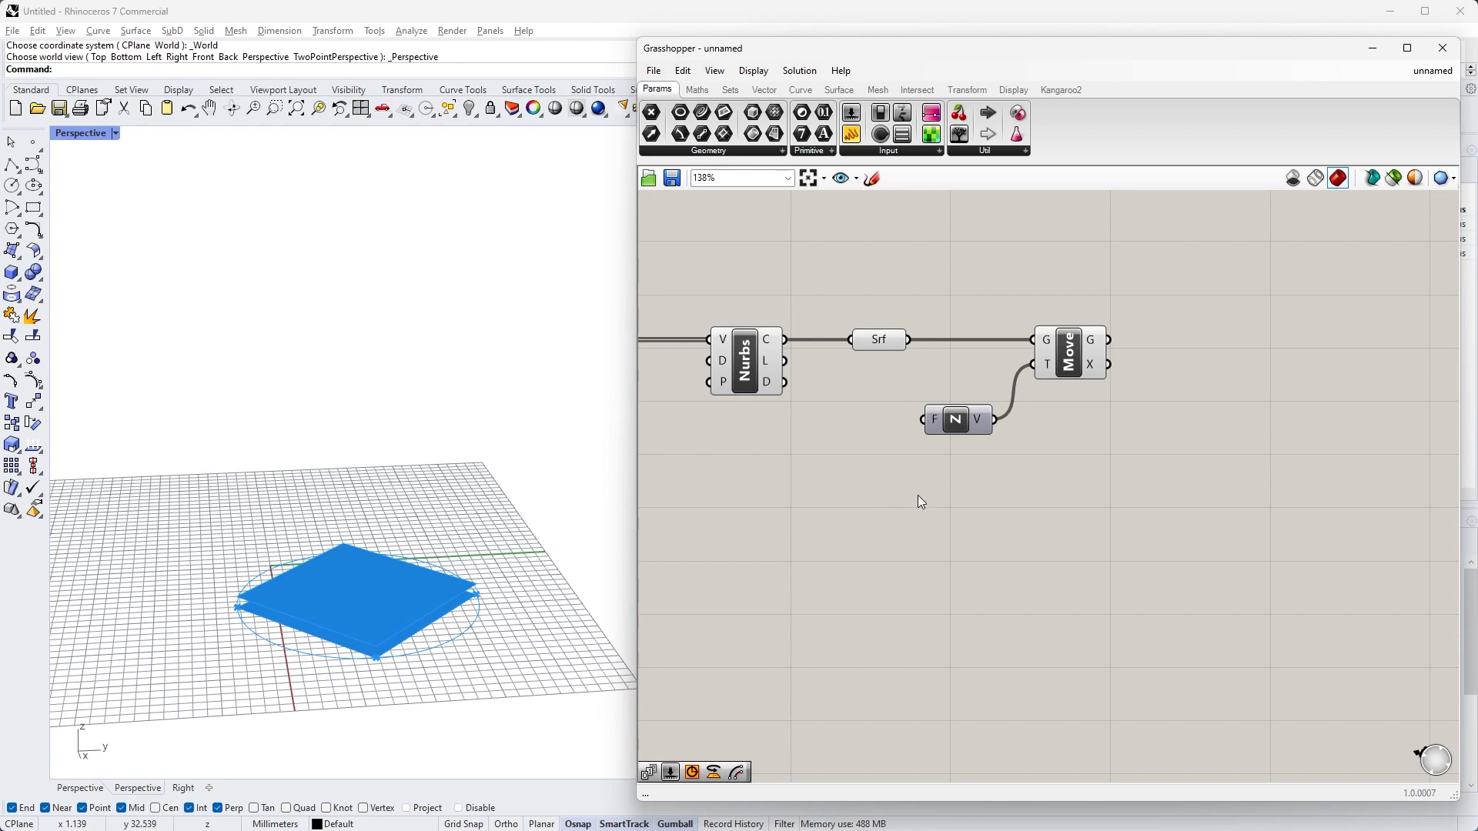
Shift the Unit Z and Move components away from the Surface parameter and add a Series component in the gap, before Unit Z
{"action": "right_click_drag", "start_coordinate": [917, 476], "coordinate": [862, 460]}
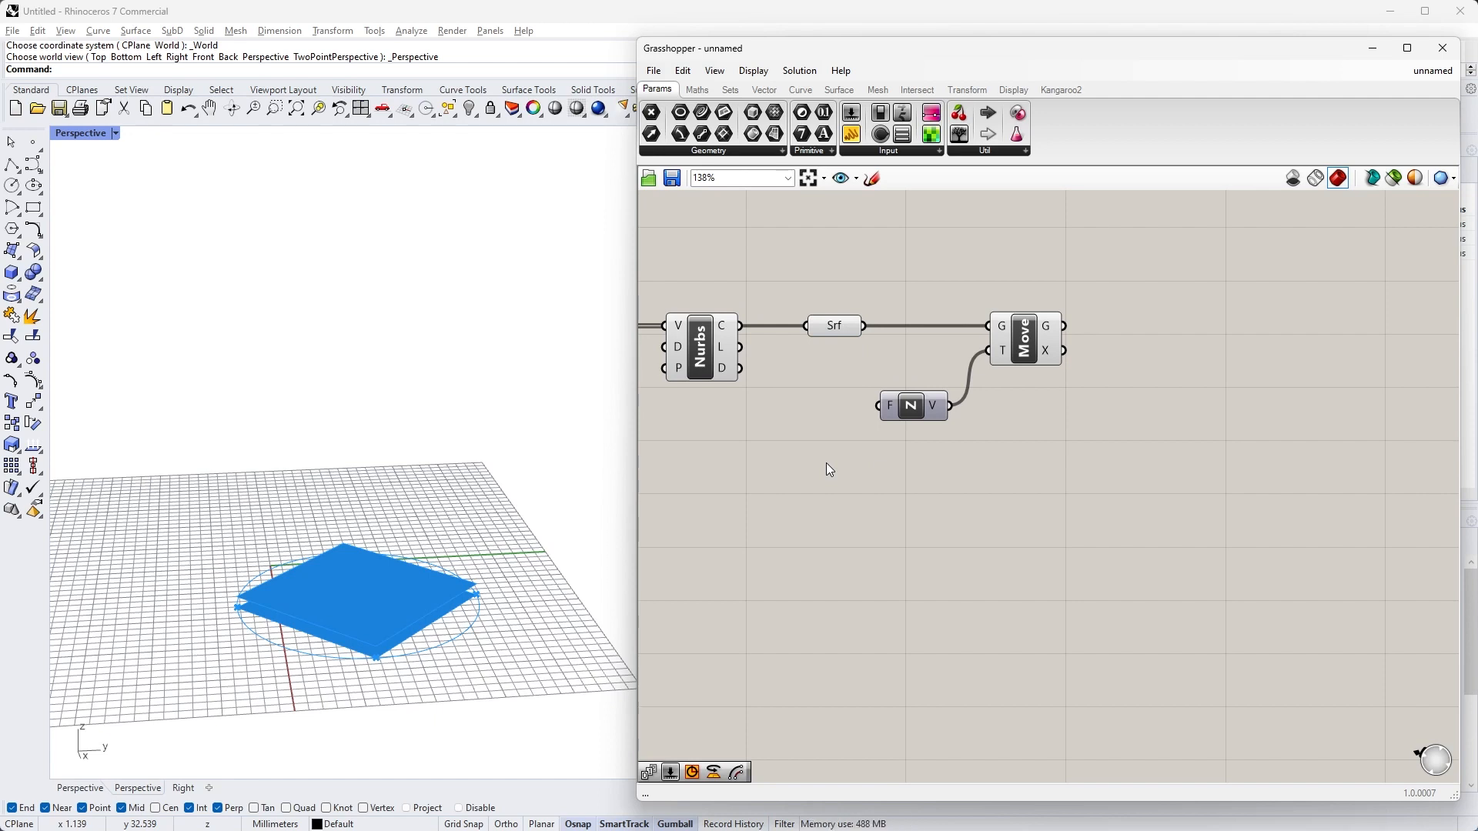
{"action": "left_click_drag", "start_coordinate": [871, 438], "coordinate": [1139, 438], "text": "alt"}
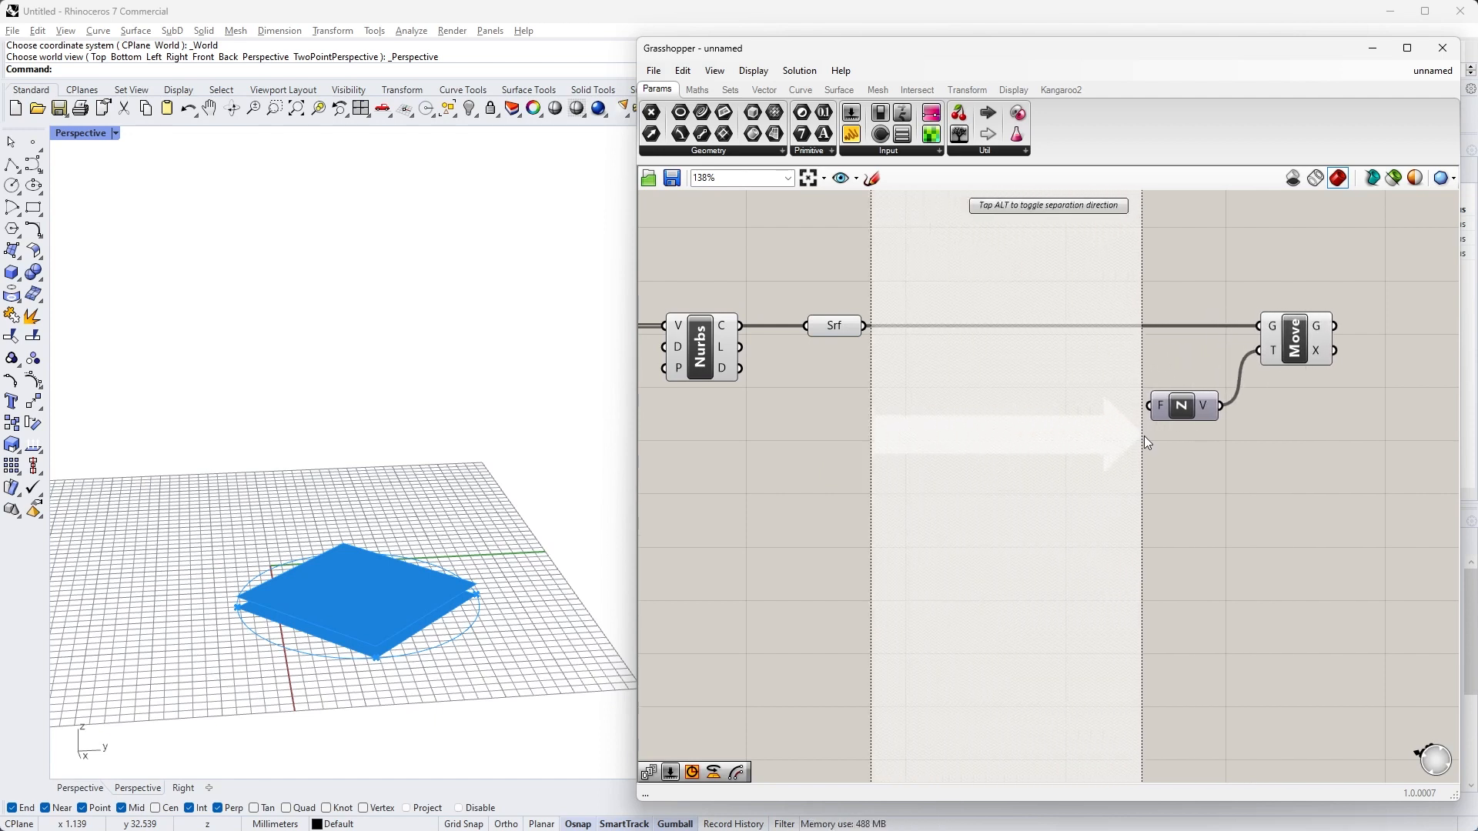
{"action": "double_click", "coordinate": [1059, 476]}
{"action": "type", "text": "series"}
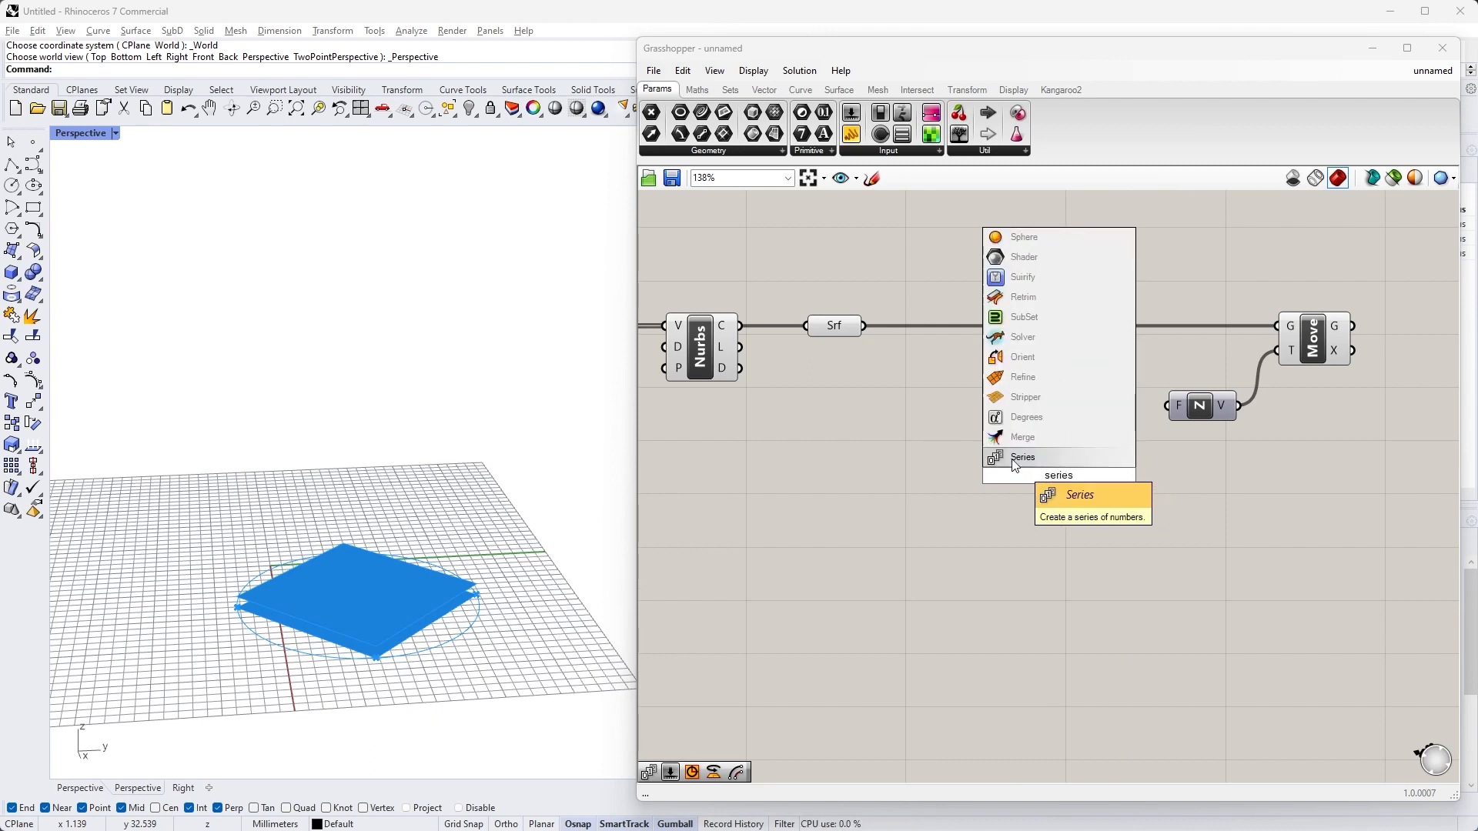
{"action": "key", "text": "Return"}
{"action": "left_click_drag", "start_coordinate": [1061, 489], "coordinate": [1049, 461]}
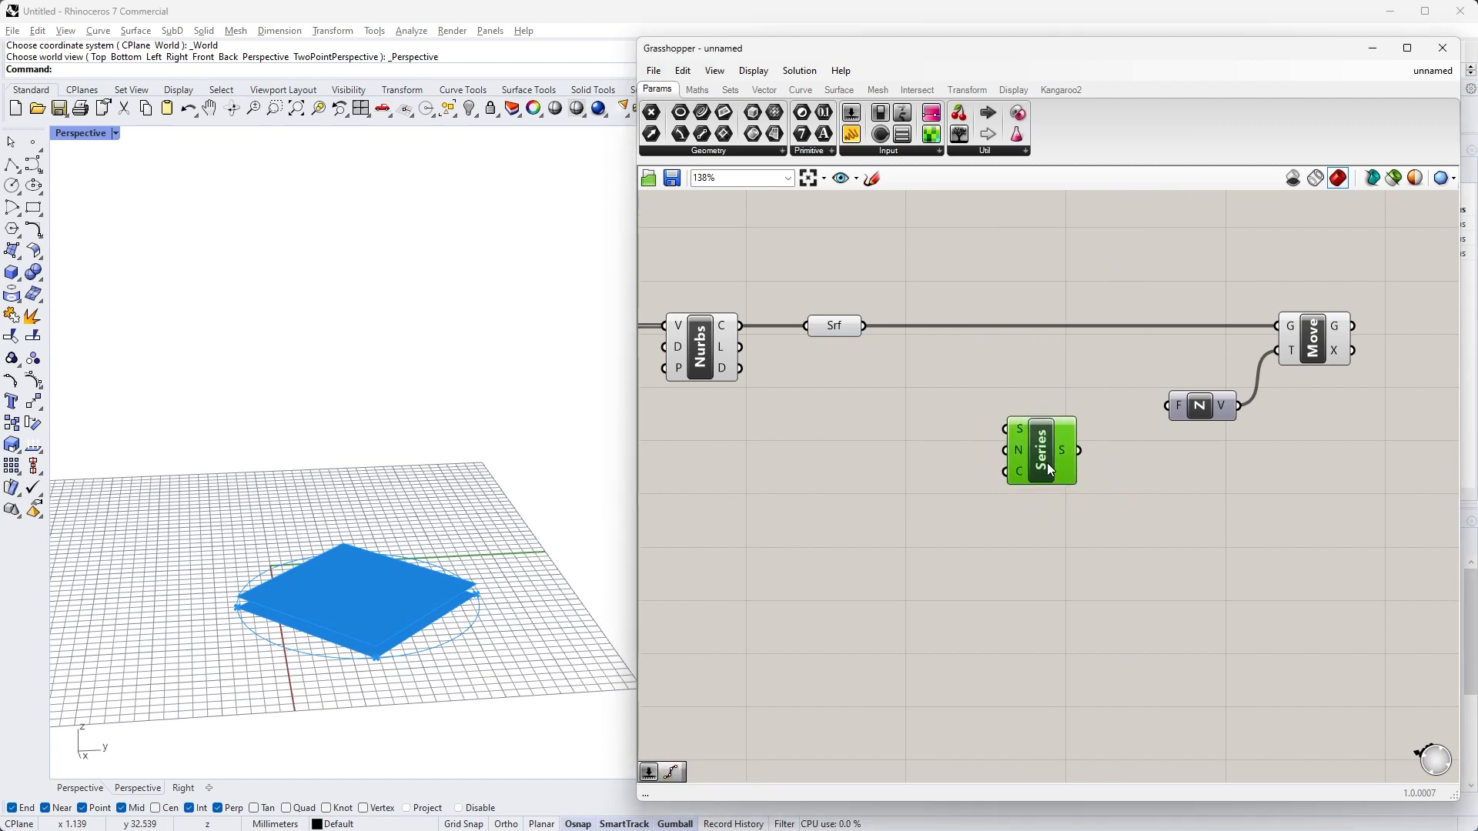
{"action": "left_click", "coordinate": [1056, 512]}
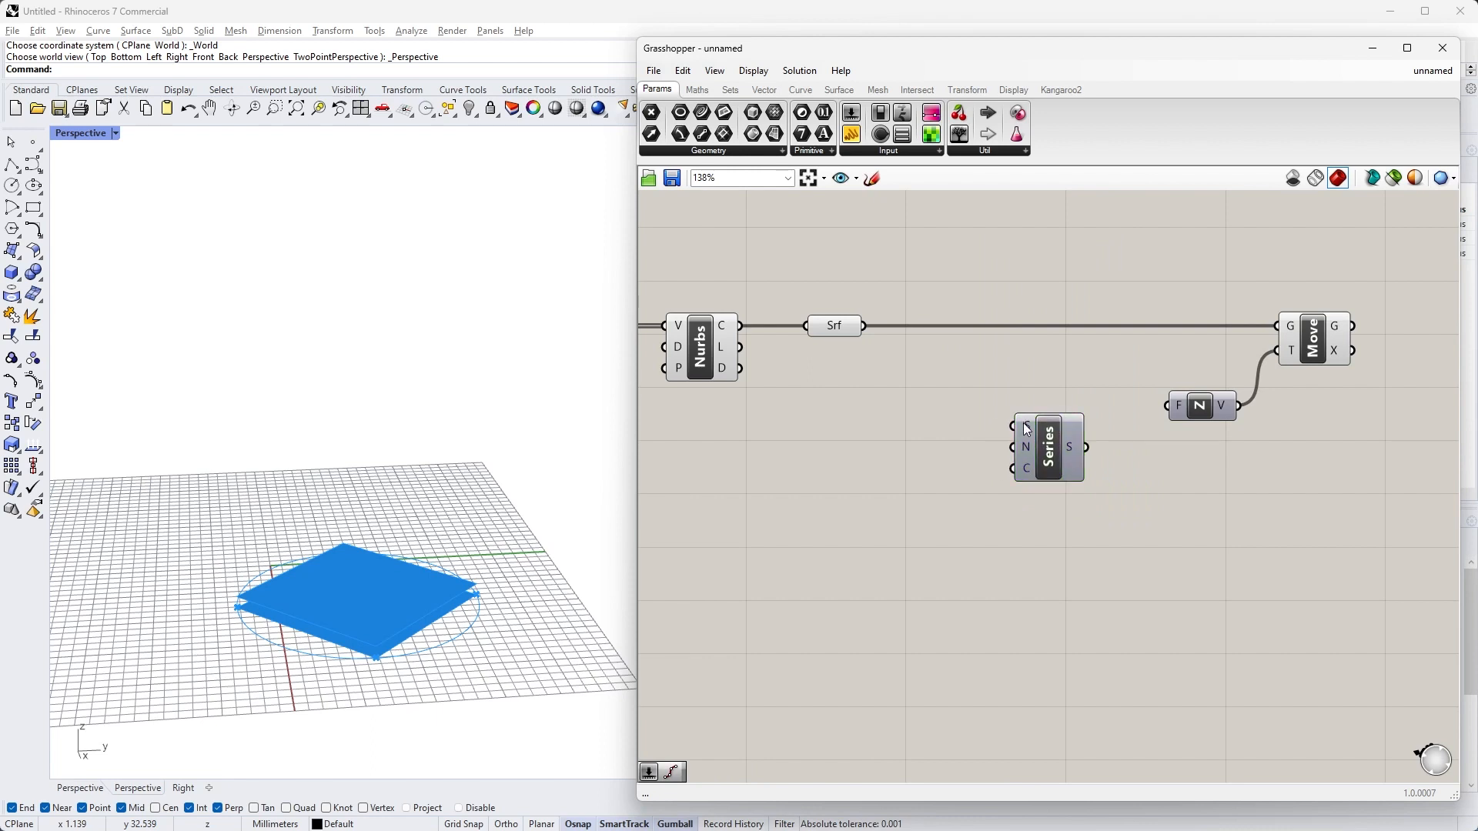
Add a number slider set to 20 in front of the Series component, level with its inputs
{"action": "mouse_move", "coordinate": [1027, 430]}
{"action": "double_click", "coordinate": [902, 445]}
{"action": "type", "text": "20"}
{"action": "key", "text": "Return"}
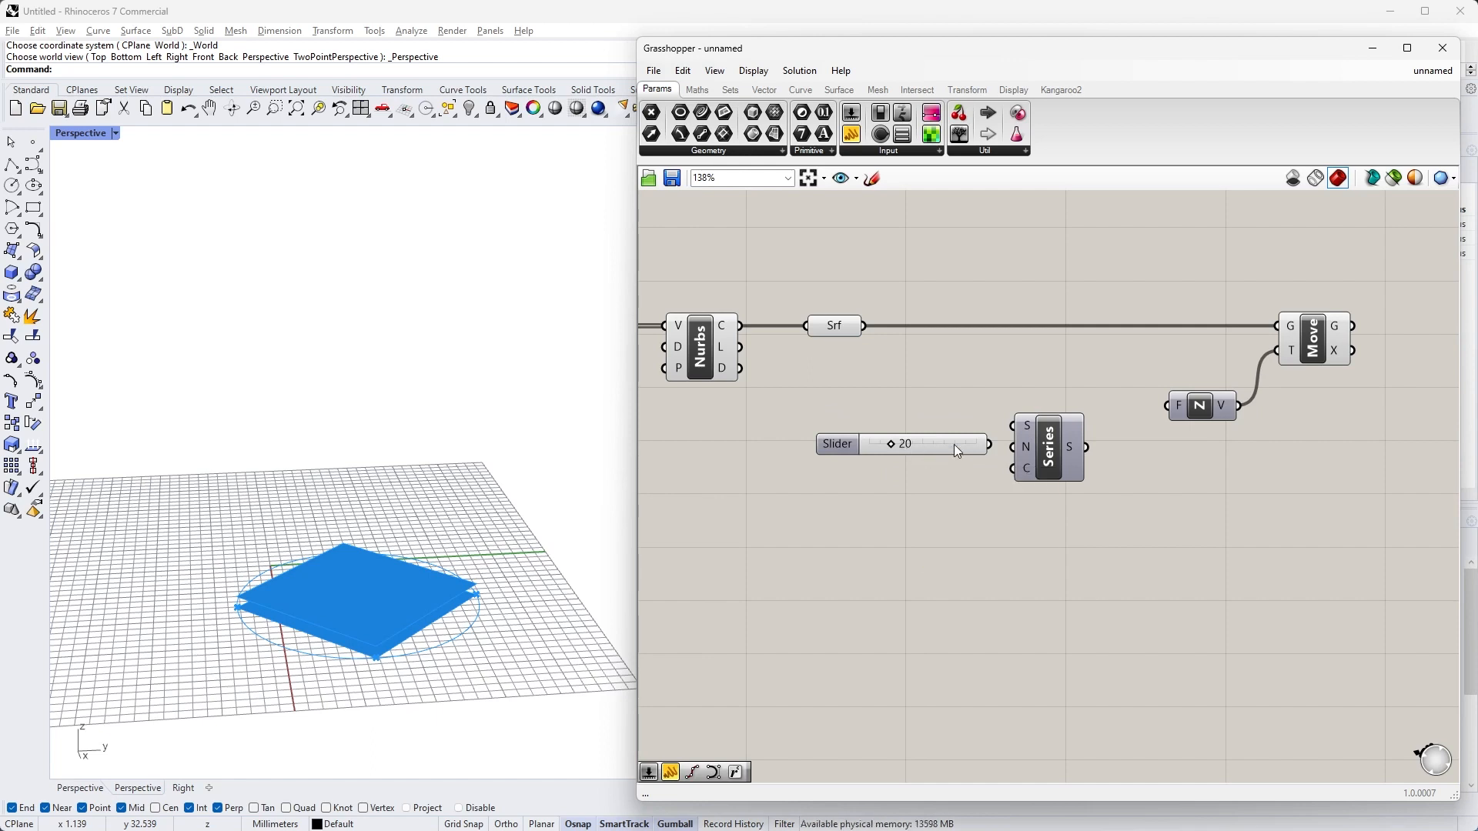
{"action": "left_click_drag", "start_coordinate": [953, 445], "coordinate": [950, 447]}
{"action": "left_click", "coordinate": [949, 482]}
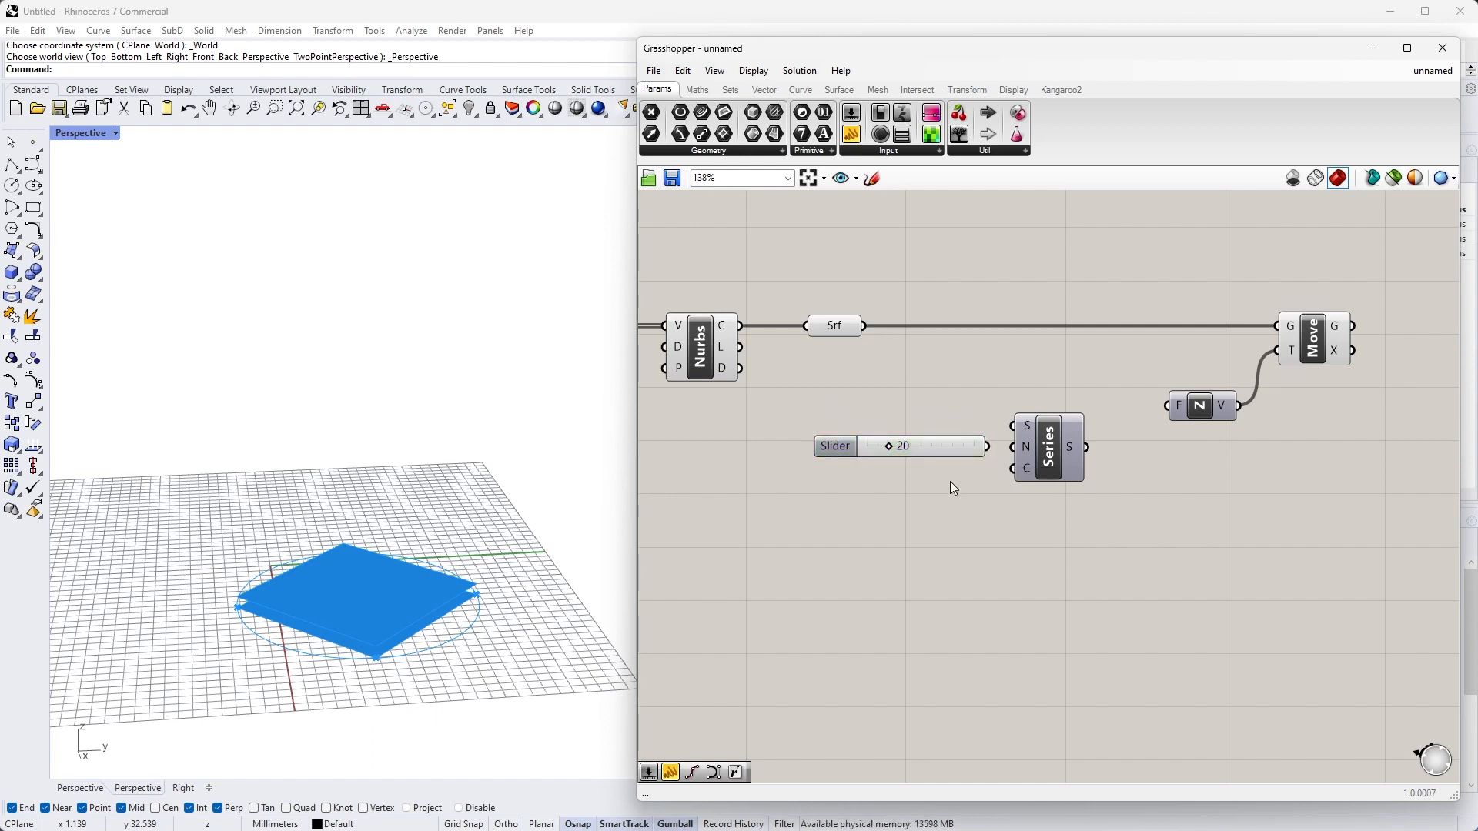
Add a second slider set to 3 below the first, and wire the sliders to Series' step and count inputs
{"action": "double_click", "coordinate": [906, 479]}
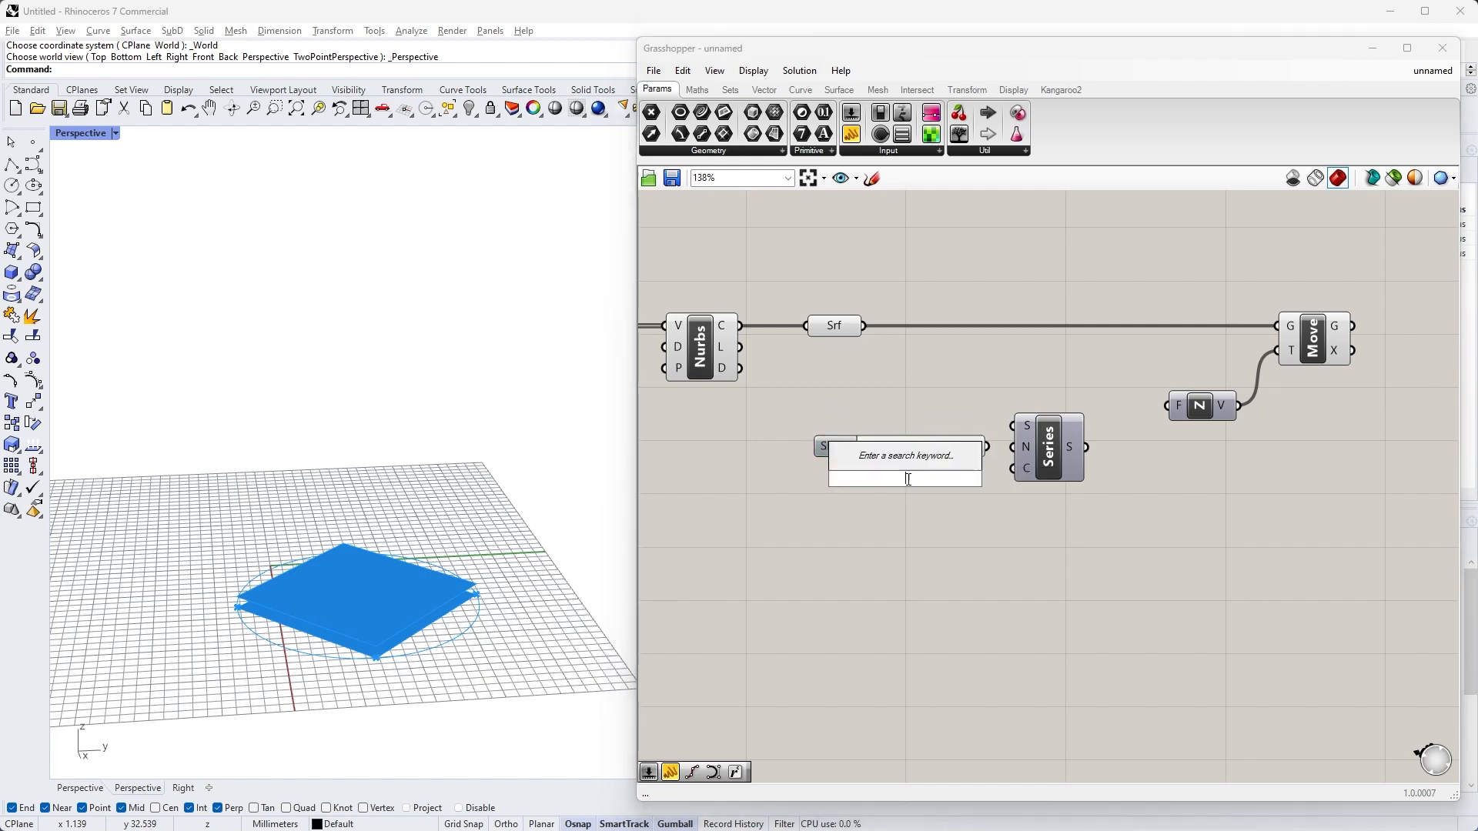
{"action": "type", "text": "3"}
{"action": "key", "text": "Return"}
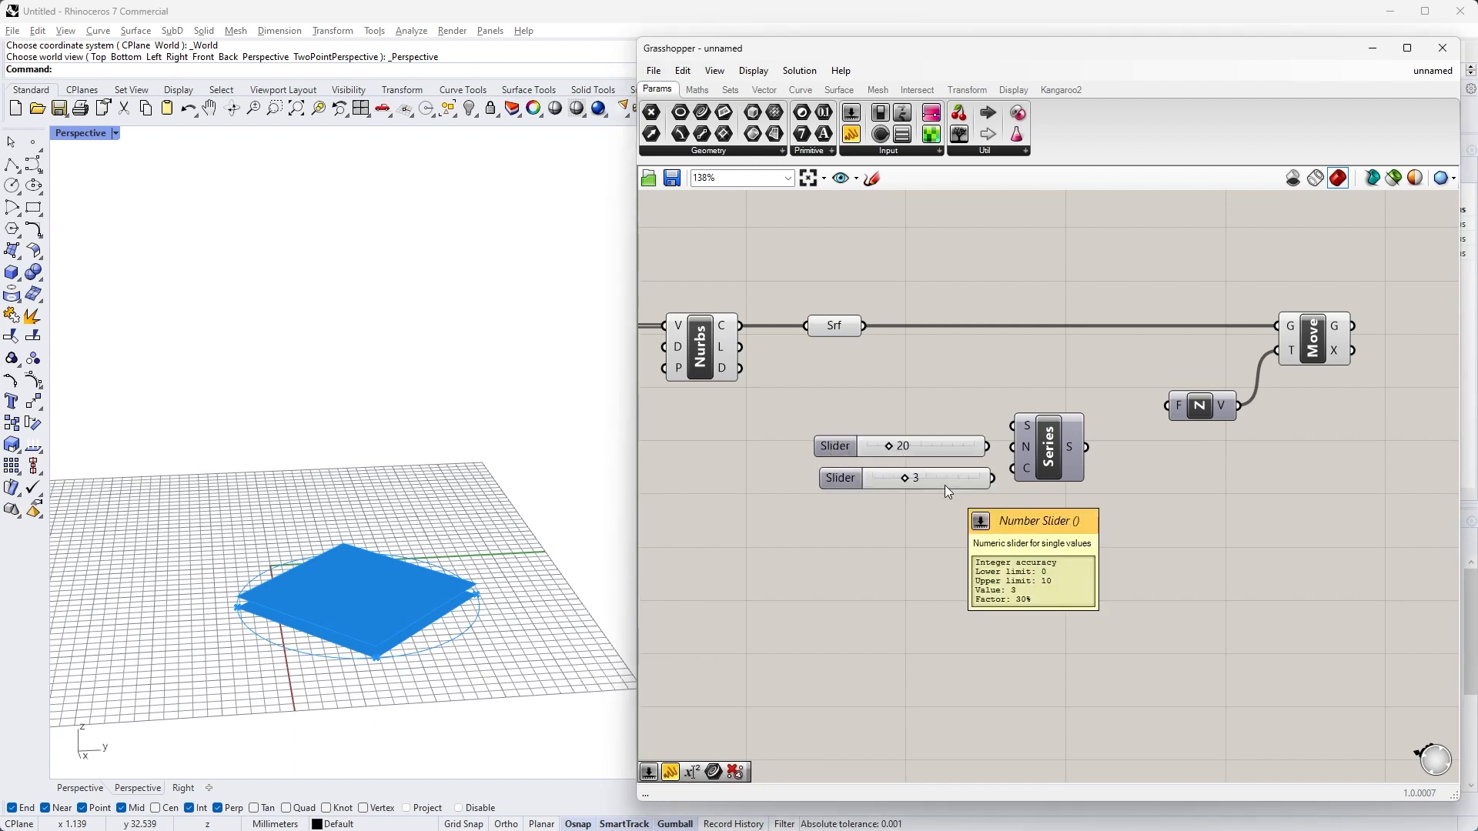
{"action": "left_click", "coordinate": [950, 477]}
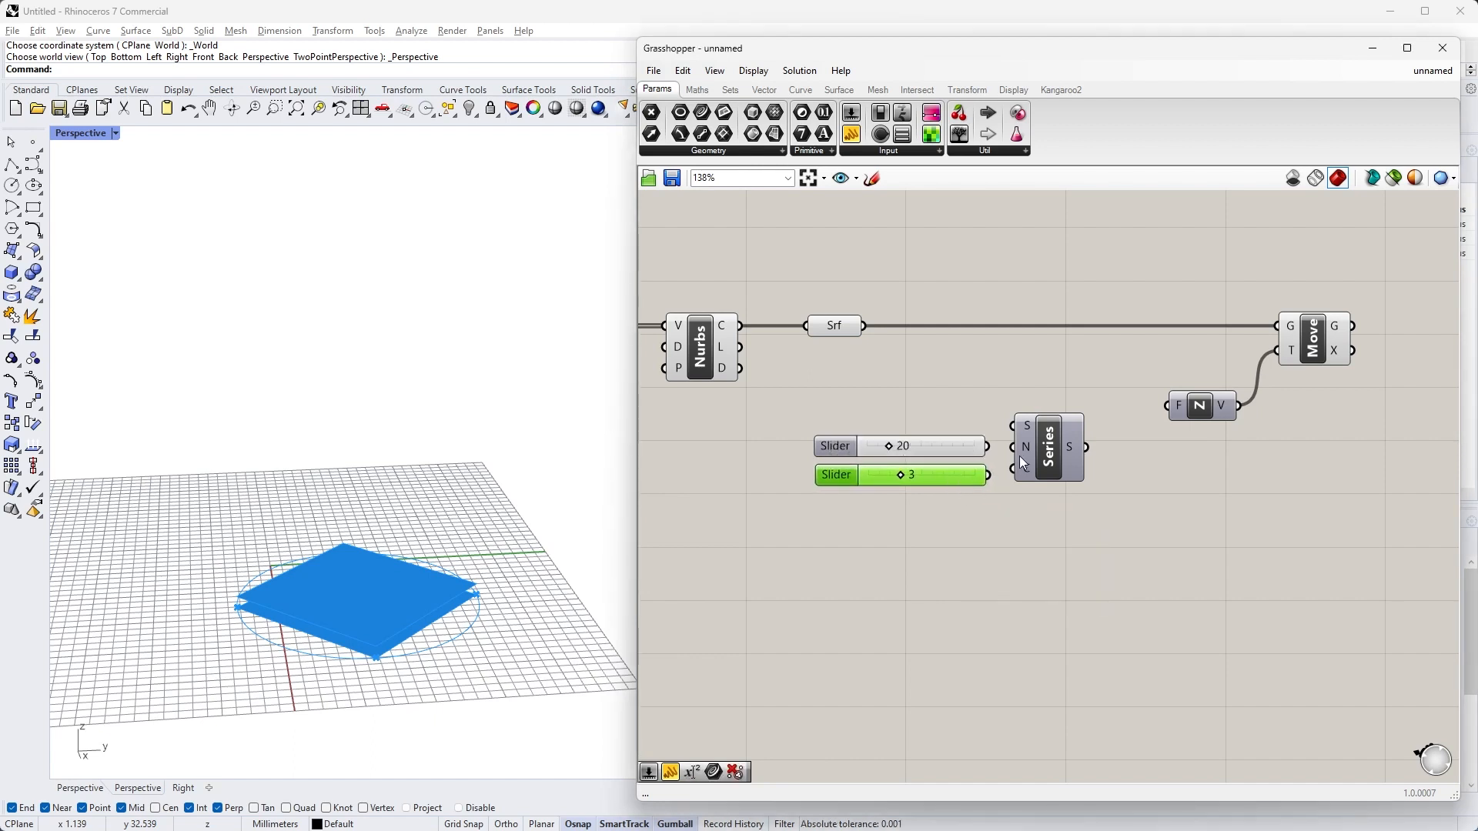
{"action": "left_click_drag", "start_coordinate": [1005, 454], "coordinate": [1013, 468]}
{"action": "left_click", "coordinate": [1078, 574]}
Place a Panel below Unit Z, connect the Series output to it, and fit it neatly under that component
{"action": "right_click_drag", "start_coordinate": [1127, 573], "coordinate": [1022, 570]}
{"action": "left_click_drag", "start_coordinate": [851, 134], "coordinate": [1123, 497]}
{"action": "left_click_drag", "start_coordinate": [984, 449], "coordinate": [1038, 498]}
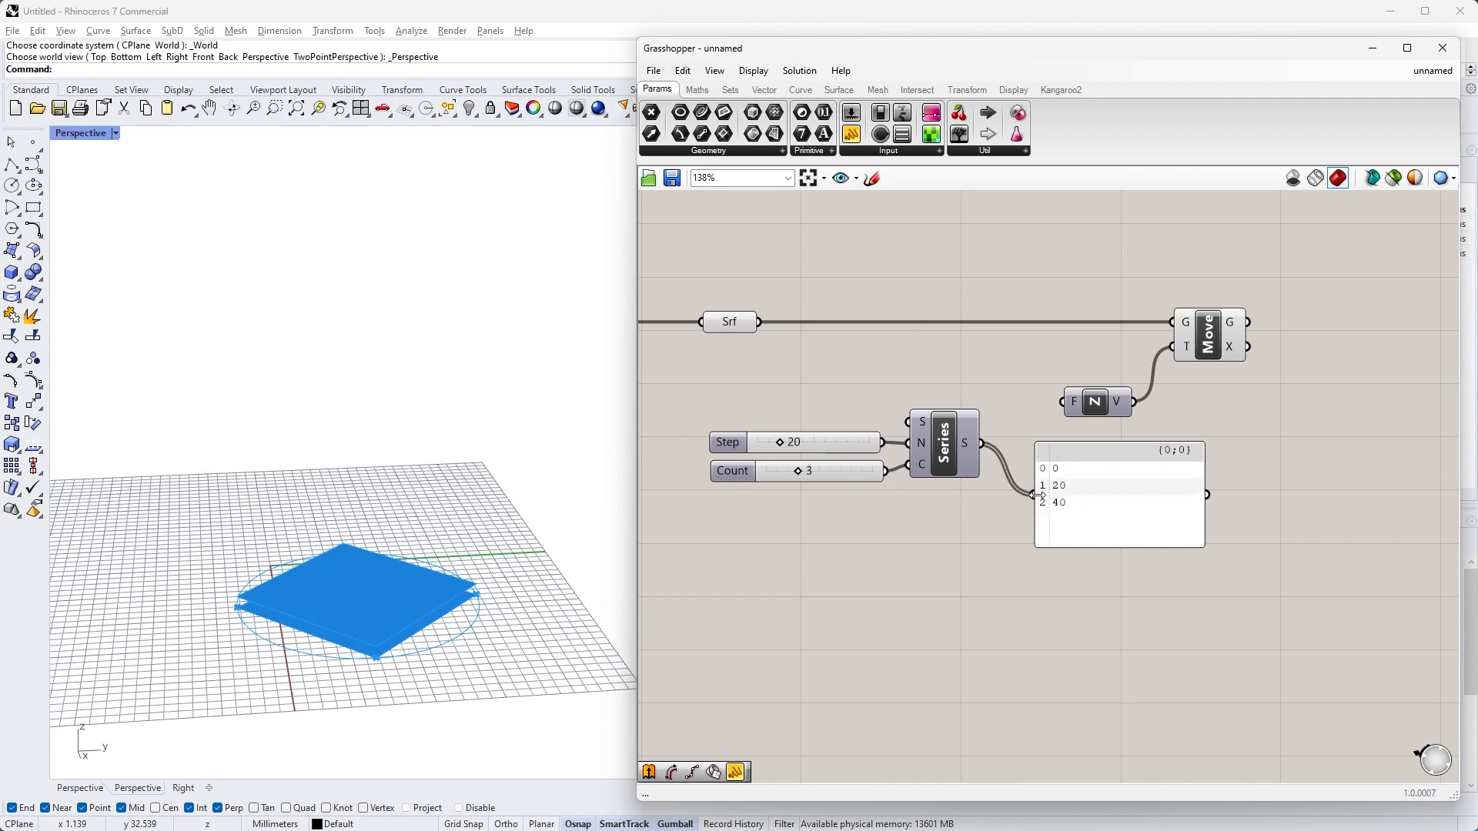
{"action": "left_click_drag", "start_coordinate": [1157, 547], "coordinate": [1168, 487]}
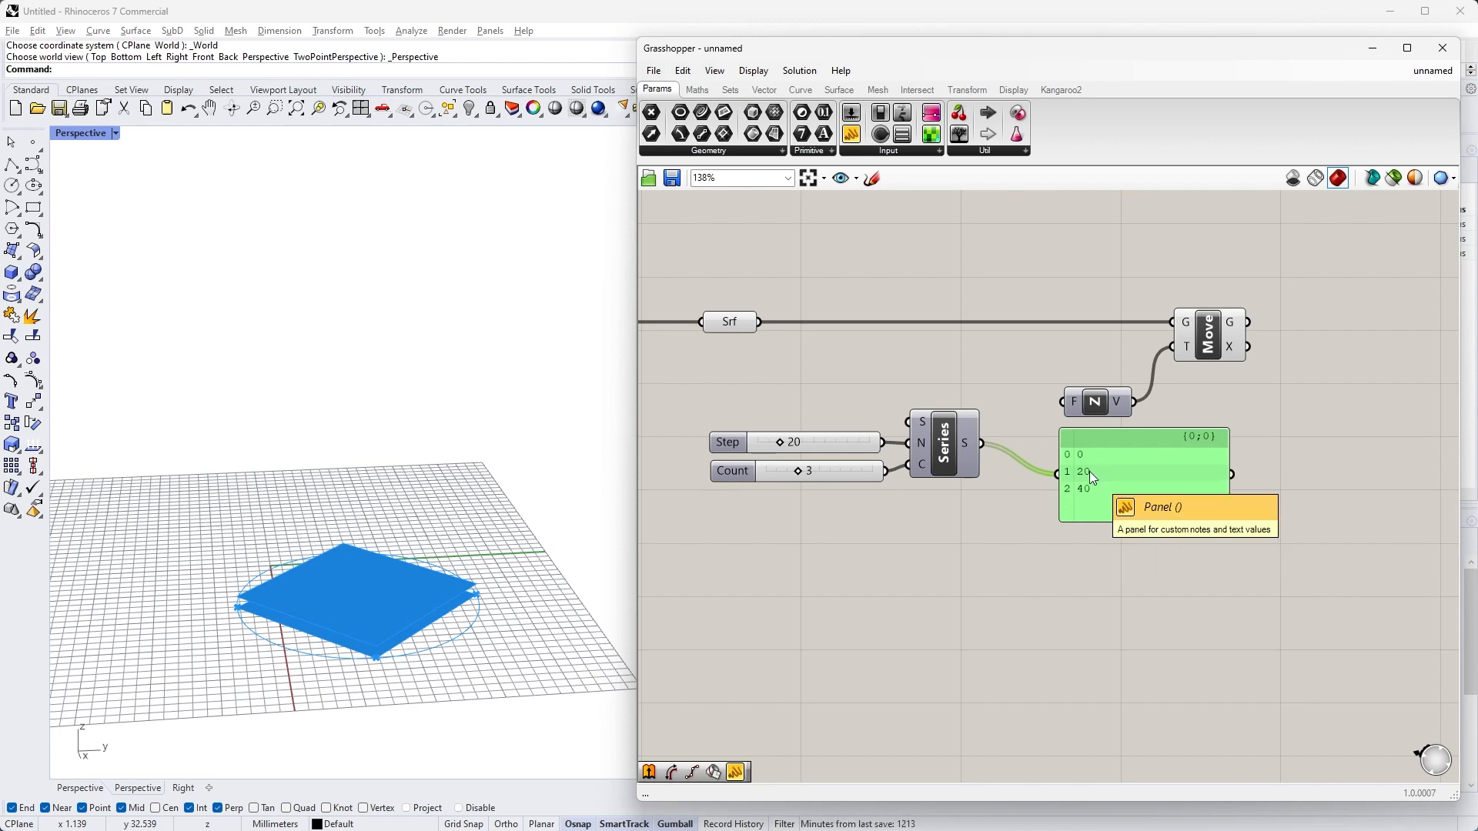
{"action": "left_click", "coordinate": [985, 531]}
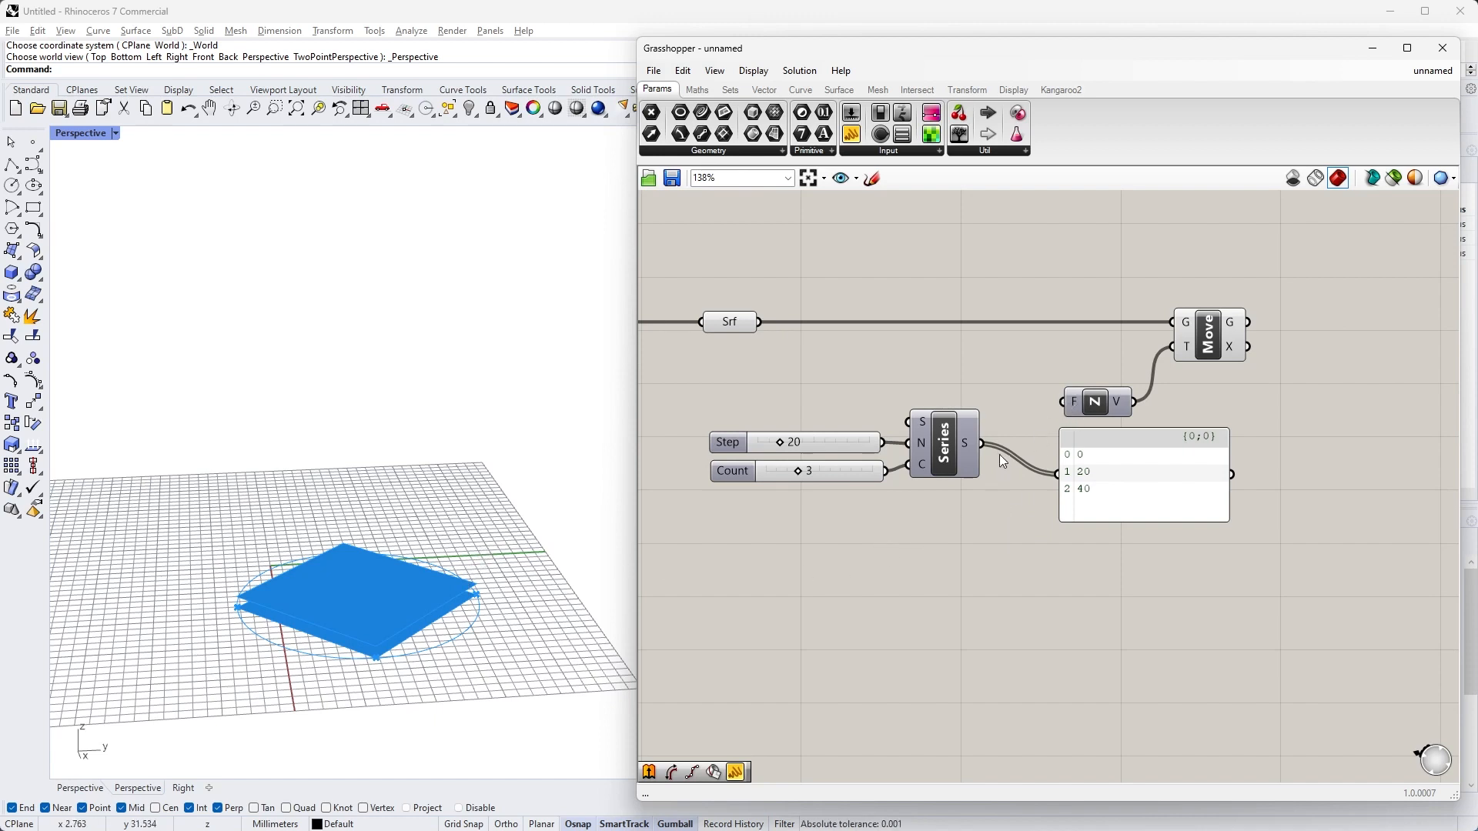
Connect the Series output to Unit Z's factor input and inspect the Move component's surface copies in the viewport
{"action": "left_click_drag", "start_coordinate": [982, 443], "coordinate": [1062, 401]}
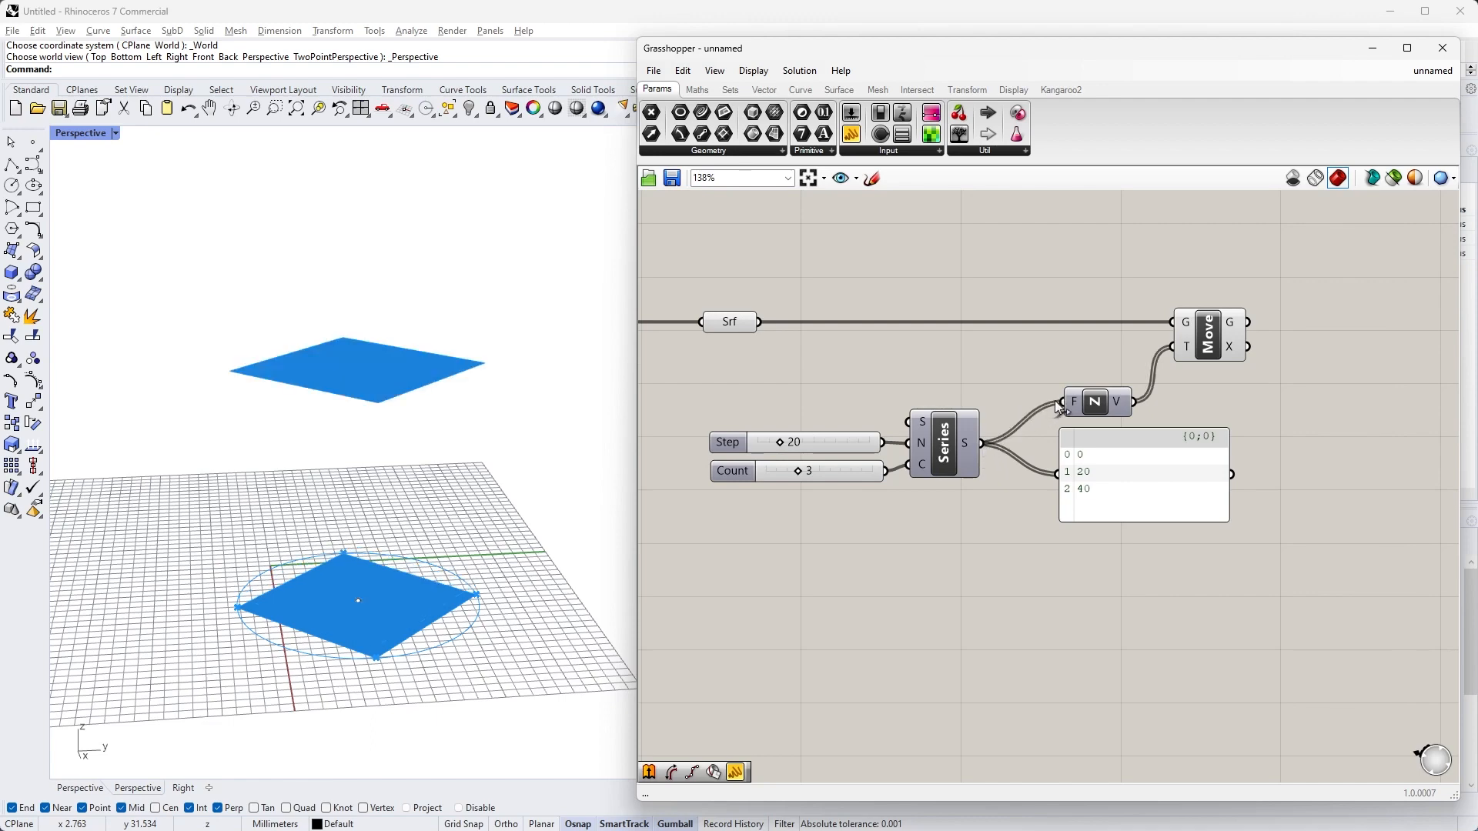
{"action": "scroll", "coordinate": [444, 404], "scroll_direction": "down", "scroll_amount": 3}
{"action": "right_click_drag", "start_coordinate": [445, 404], "coordinate": [448, 462]}
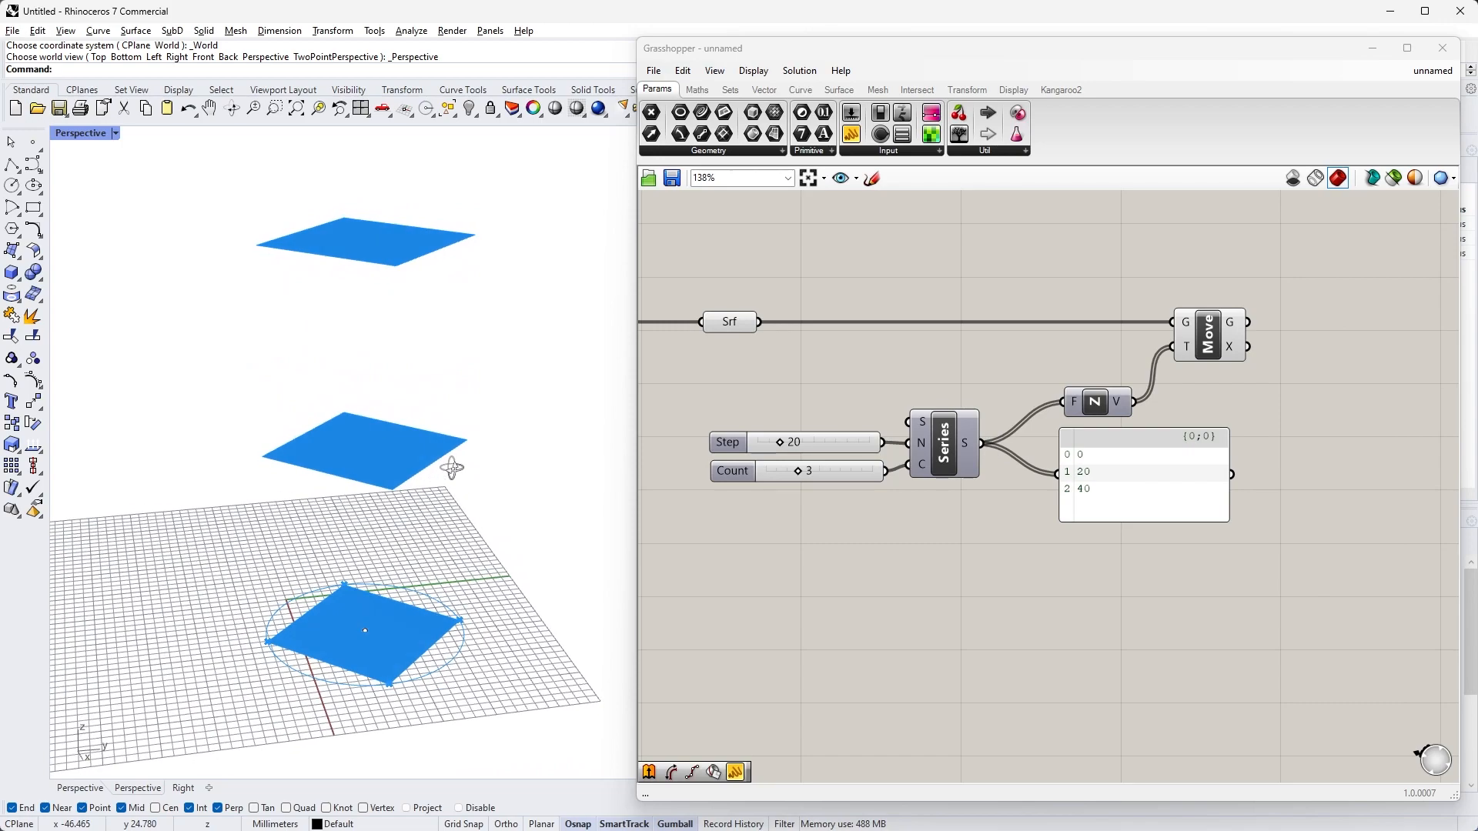
{"action": "left_click", "coordinate": [1221, 352]}
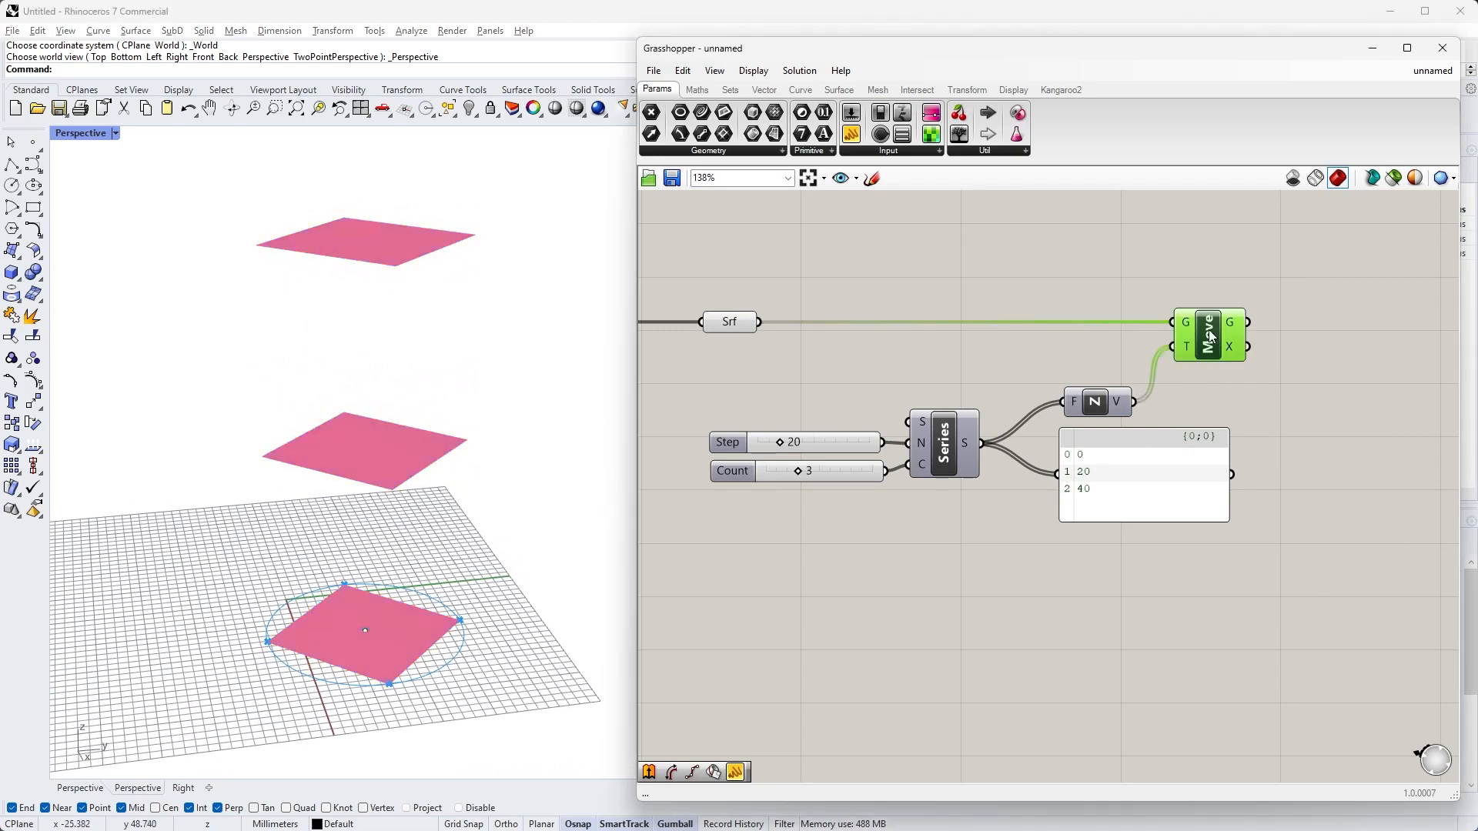
{"action": "mouse_move", "coordinate": [504, 389]}
{"action": "right_mouse_down"}
{"action": "mouse_move", "coordinate": [386, 382]}
{"action": "mouse_move", "coordinate": [501, 393]}
{"action": "right_mouse_up"}
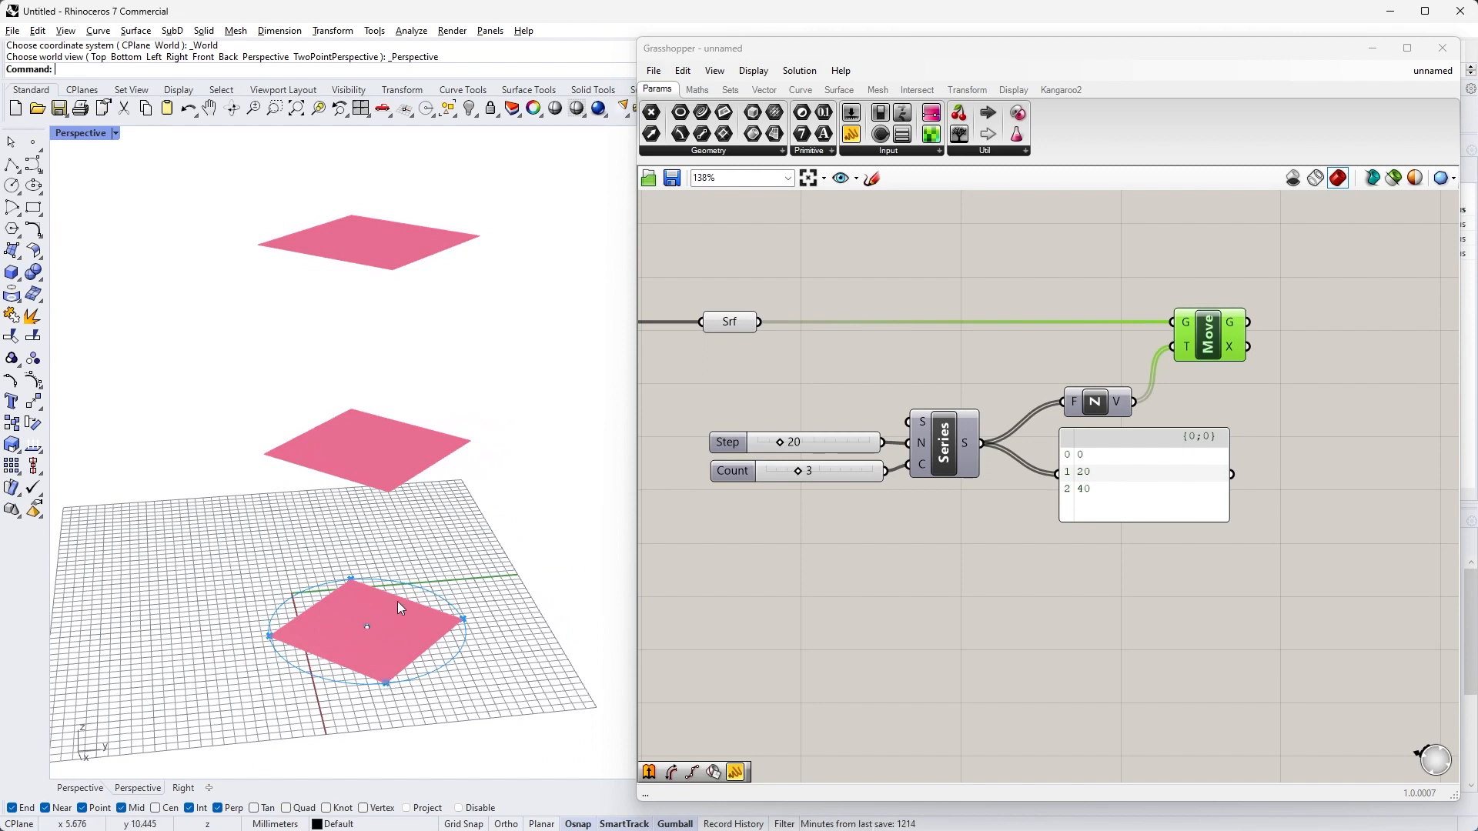
{"action": "left_click", "coordinate": [1052, 551]}
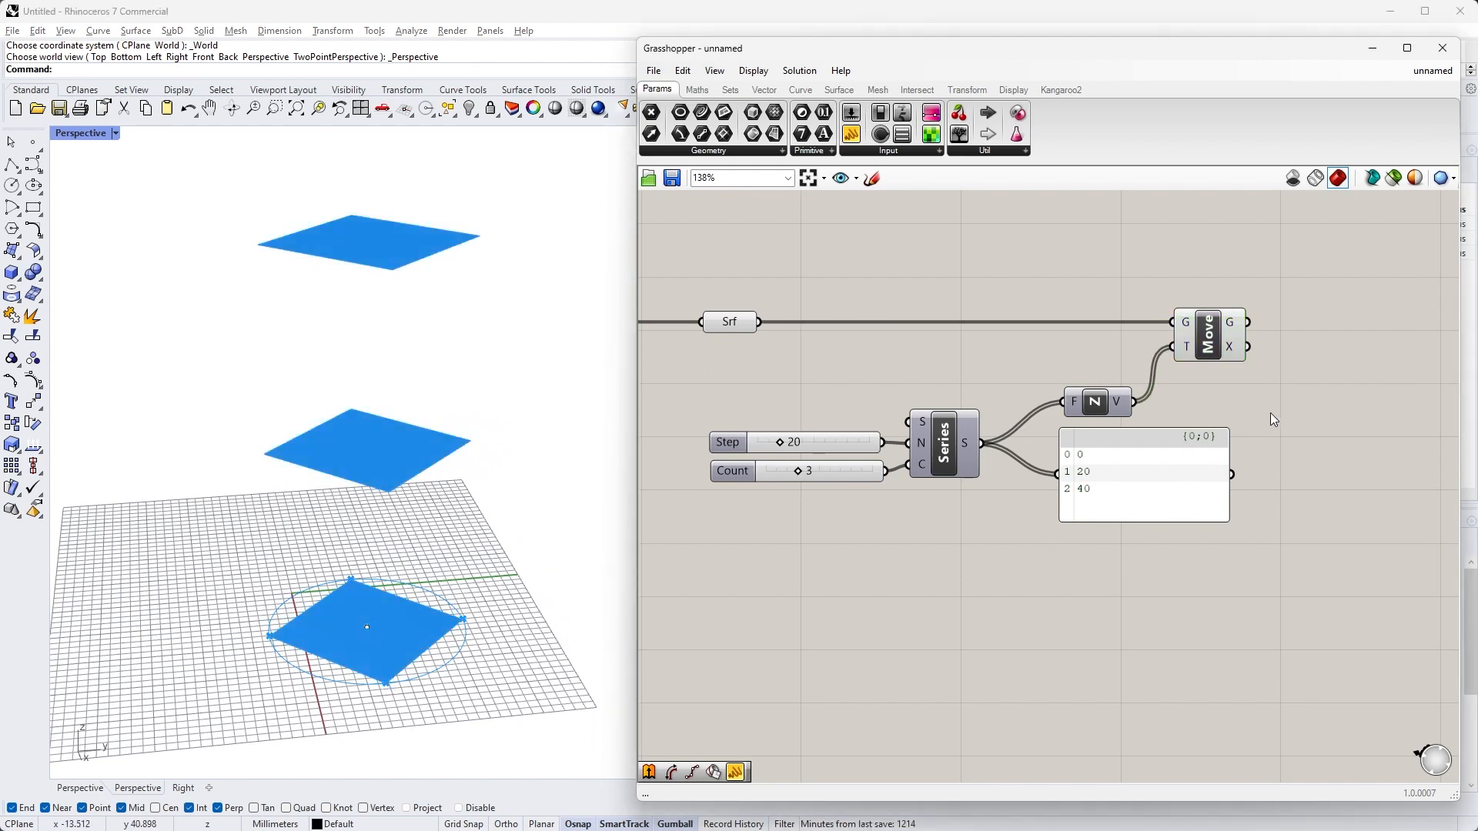
Add an Extrude component beyond Move and connect Move's geometry output to its base input
{"action": "scroll", "coordinate": [1270, 412], "scroll_direction": "down", "scroll_amount": 1}
{"action": "right_click_drag", "start_coordinate": [1263, 414], "coordinate": [990, 400]}
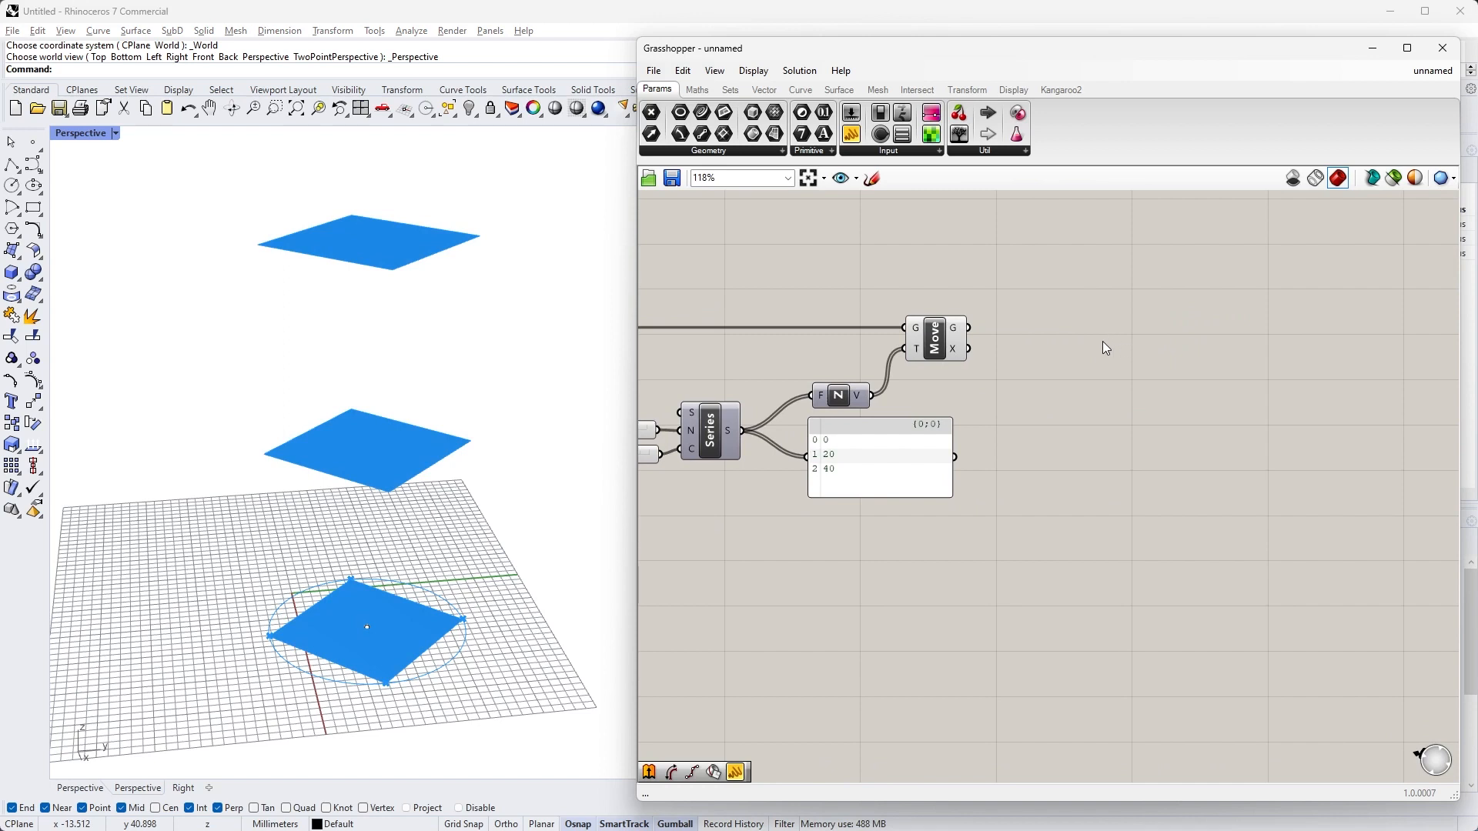
{"action": "scroll", "coordinate": [1110, 341], "scroll_direction": "up", "scroll_amount": 1}
{"action": "double_click", "coordinate": [1113, 339]}
{"action": "type", "text": "extrude"}
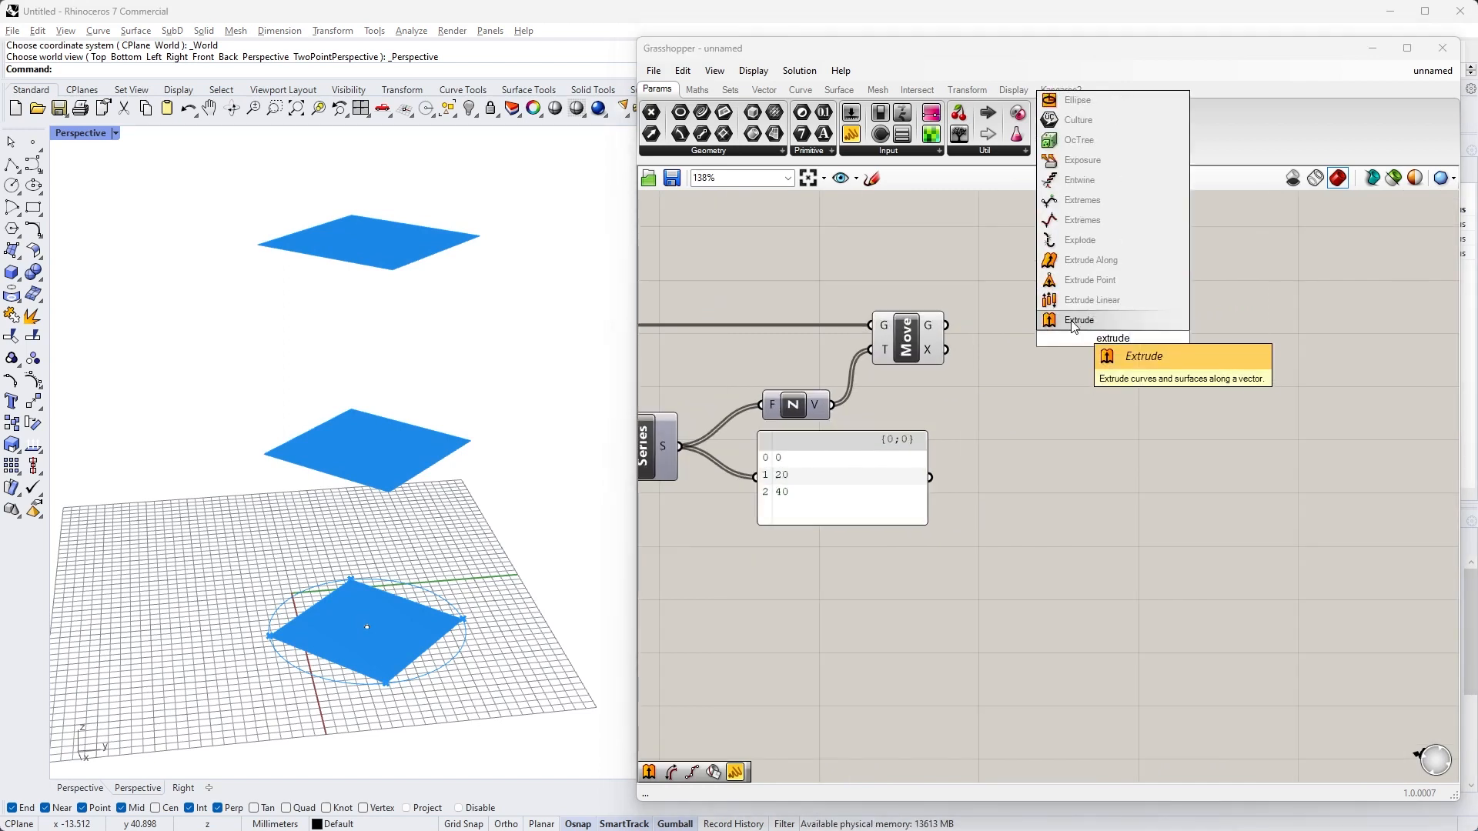
{"action": "left_click", "coordinate": [1076, 320]}
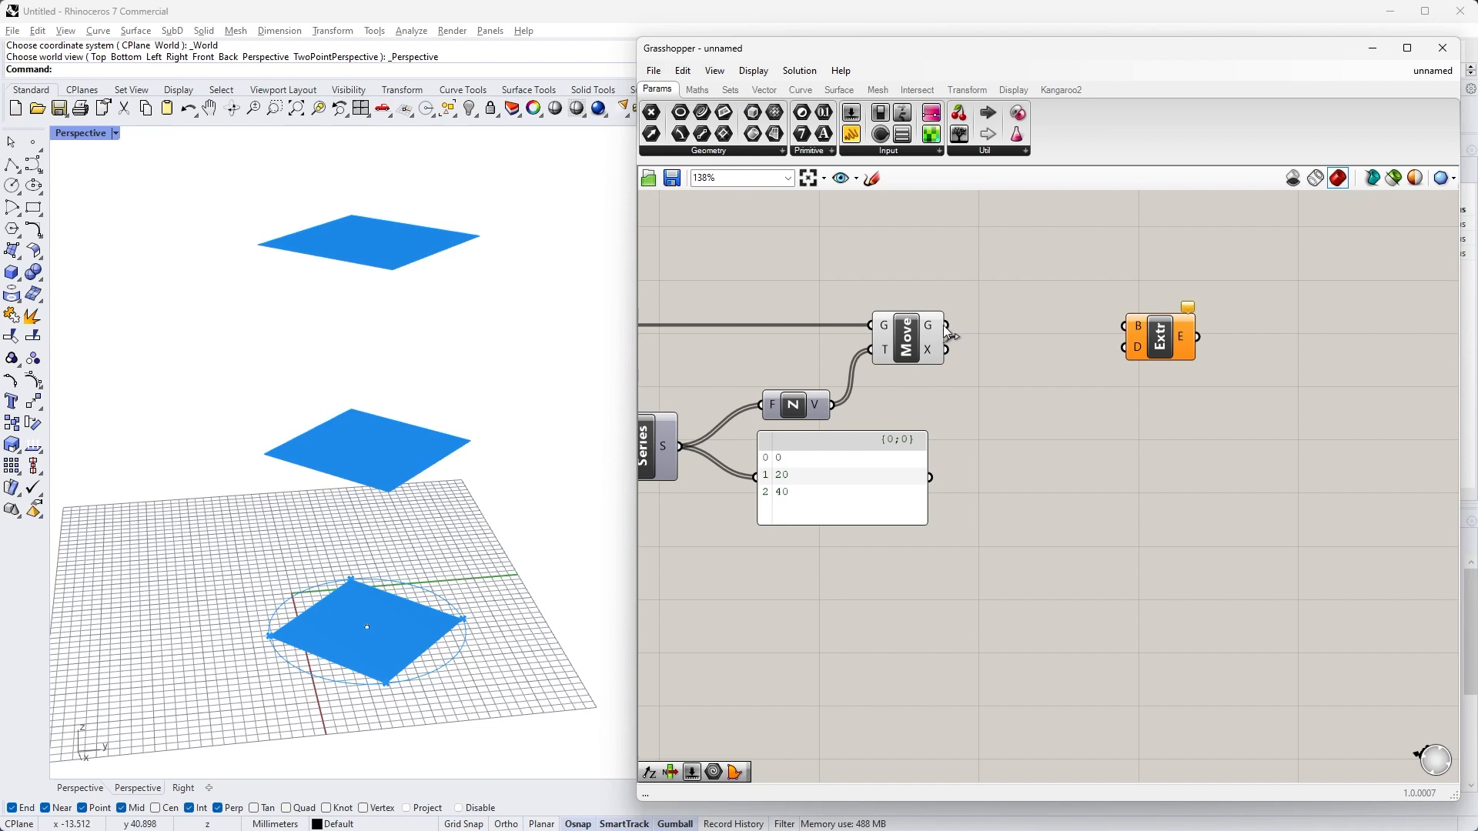
{"action": "left_click_drag", "start_coordinate": [946, 326], "coordinate": [1133, 336]}
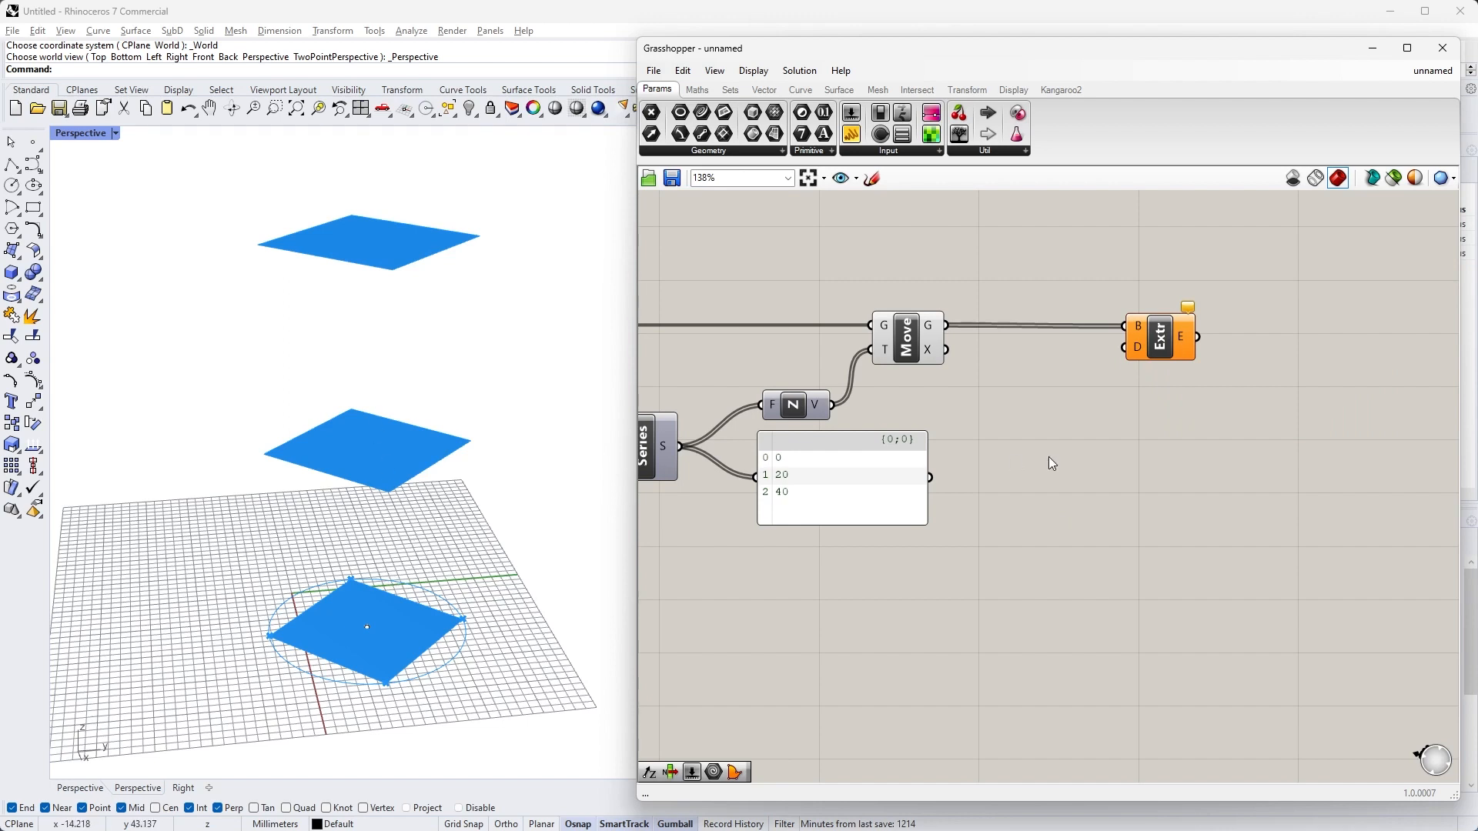
Add a second Unit Z component before Extrude and connect its vector output to Extrude's direction input
{"action": "double_click", "coordinate": [1039, 399]}
{"action": "type", "text": "z"}
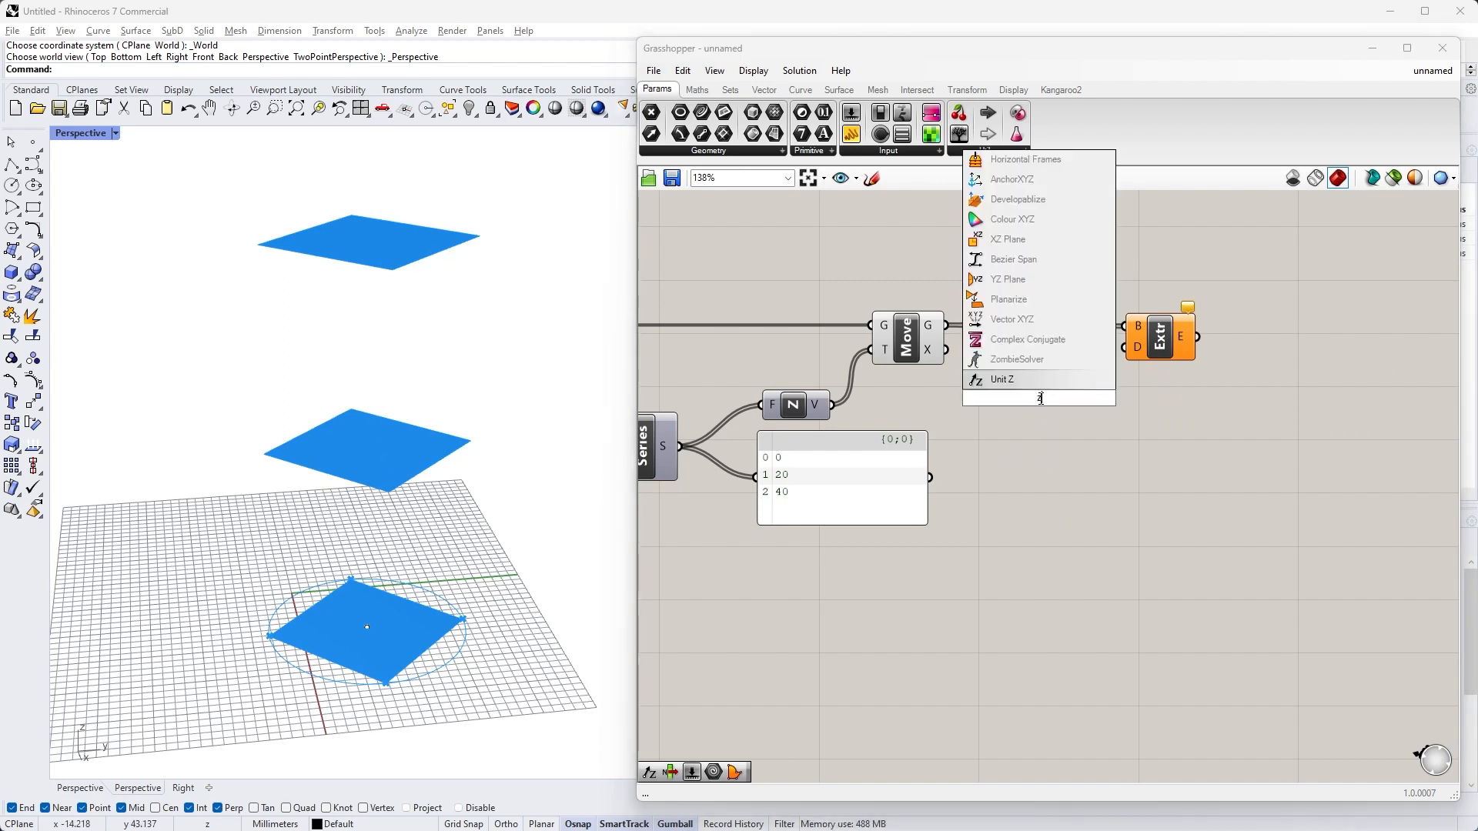
{"action": "left_click", "coordinate": [1001, 384]}
{"action": "left_click_drag", "start_coordinate": [1038, 394], "coordinate": [1122, 349]}
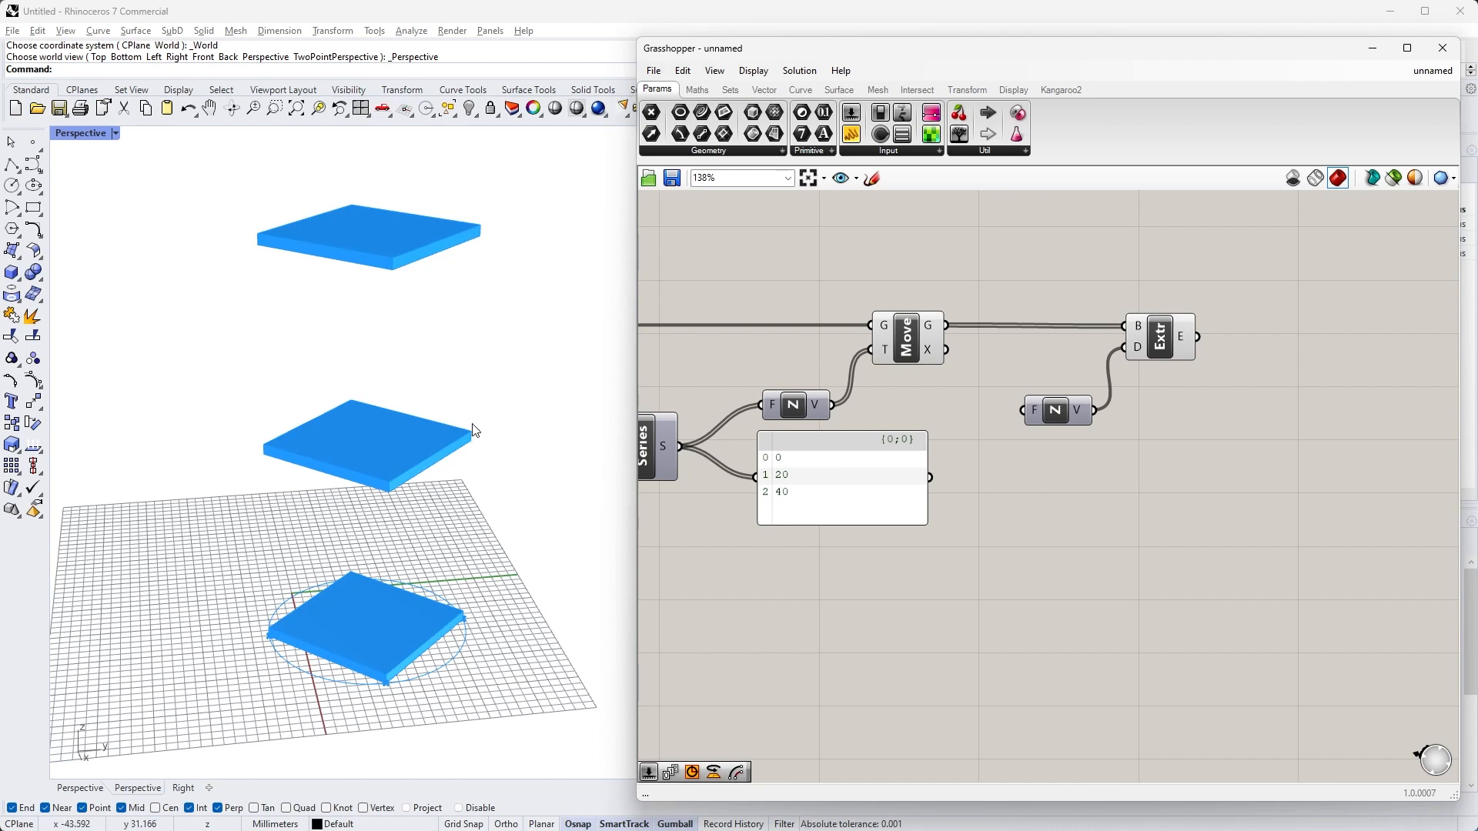
Connect the Step slider to the second Unit Z's factor input so the extrusion height matches the floor spacing
{"action": "right_click_drag", "start_coordinate": [804, 492], "coordinate": [860, 483]}
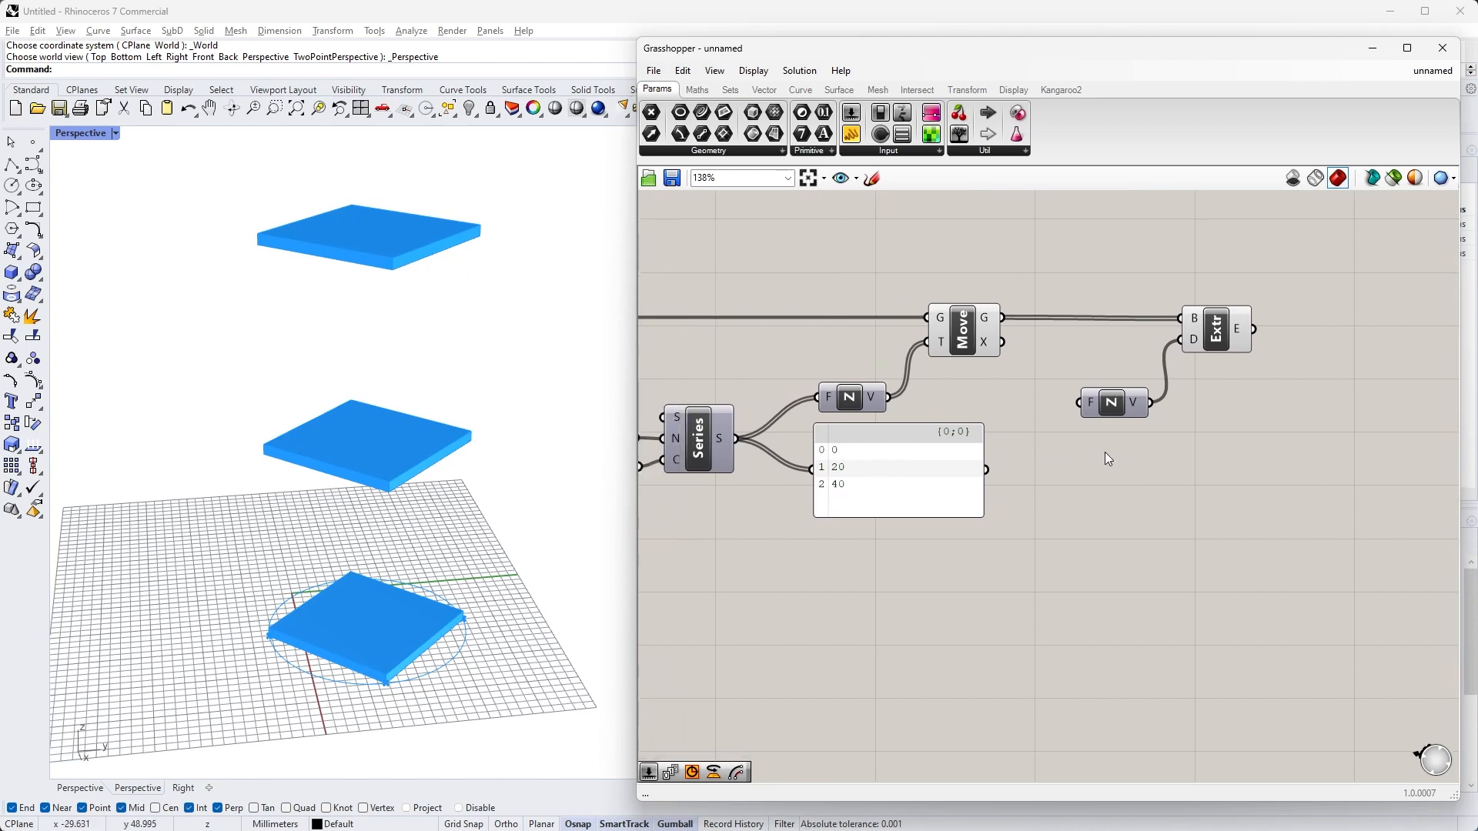
{"action": "scroll", "coordinate": [1077, 411], "scroll_direction": "down", "scroll_amount": 2}
{"action": "right_click_drag", "start_coordinate": [784, 449], "coordinate": [899, 417]}
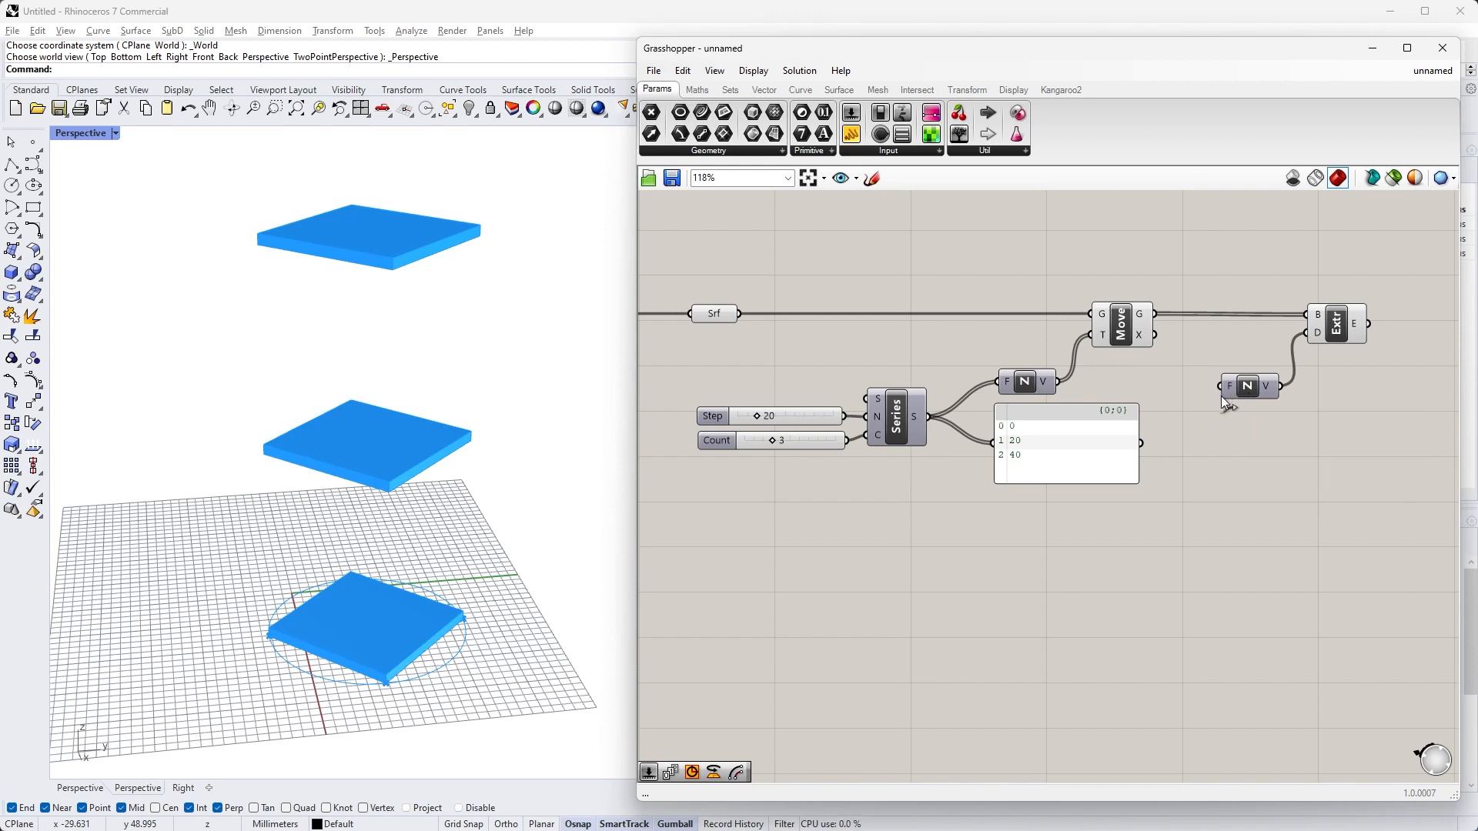
{"action": "left_click_drag", "start_coordinate": [845, 416], "coordinate": [1219, 416]}
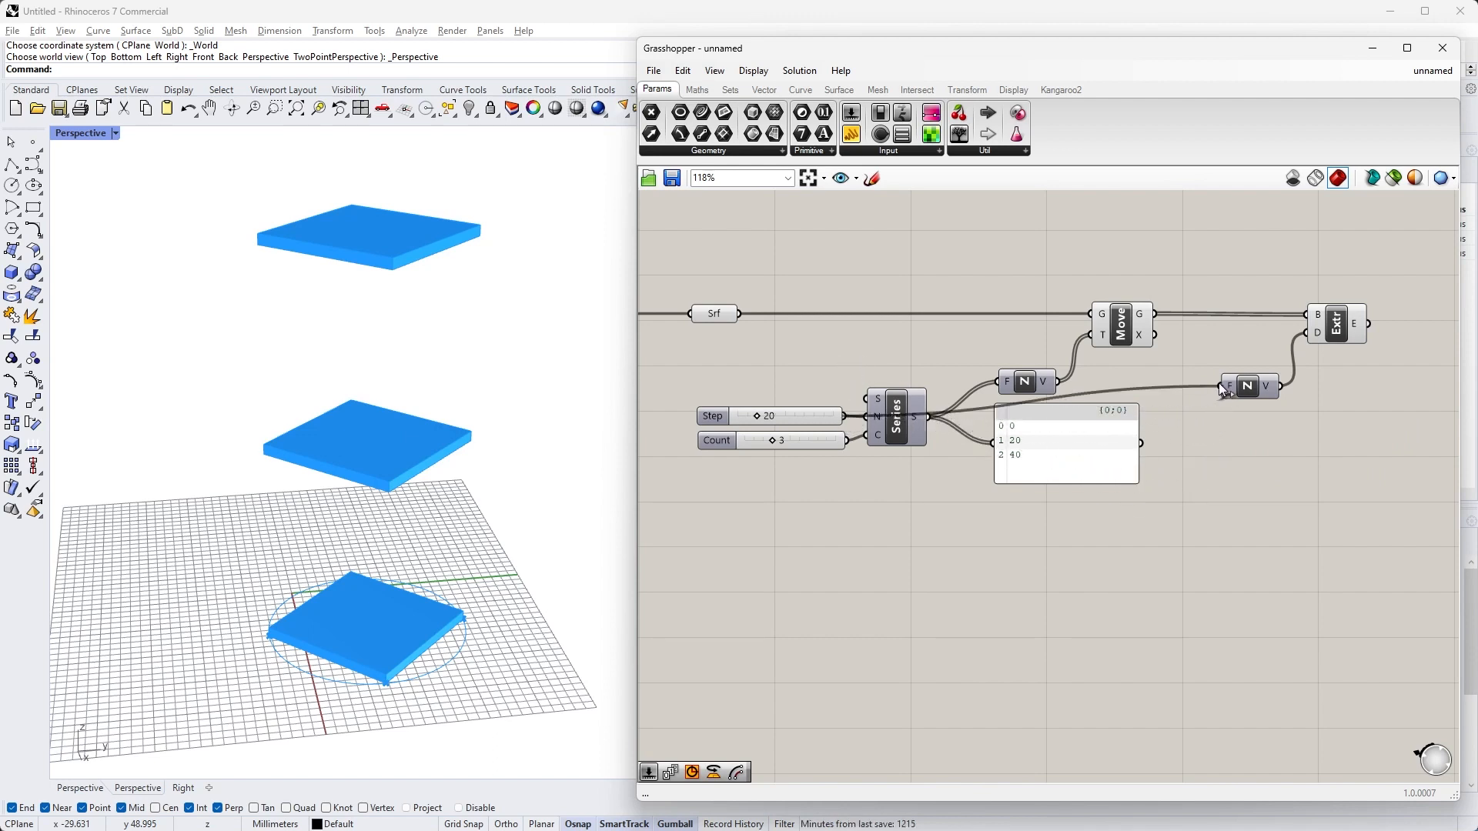
{"action": "left_click_drag", "start_coordinate": [1223, 388], "coordinate": [1225, 387]}
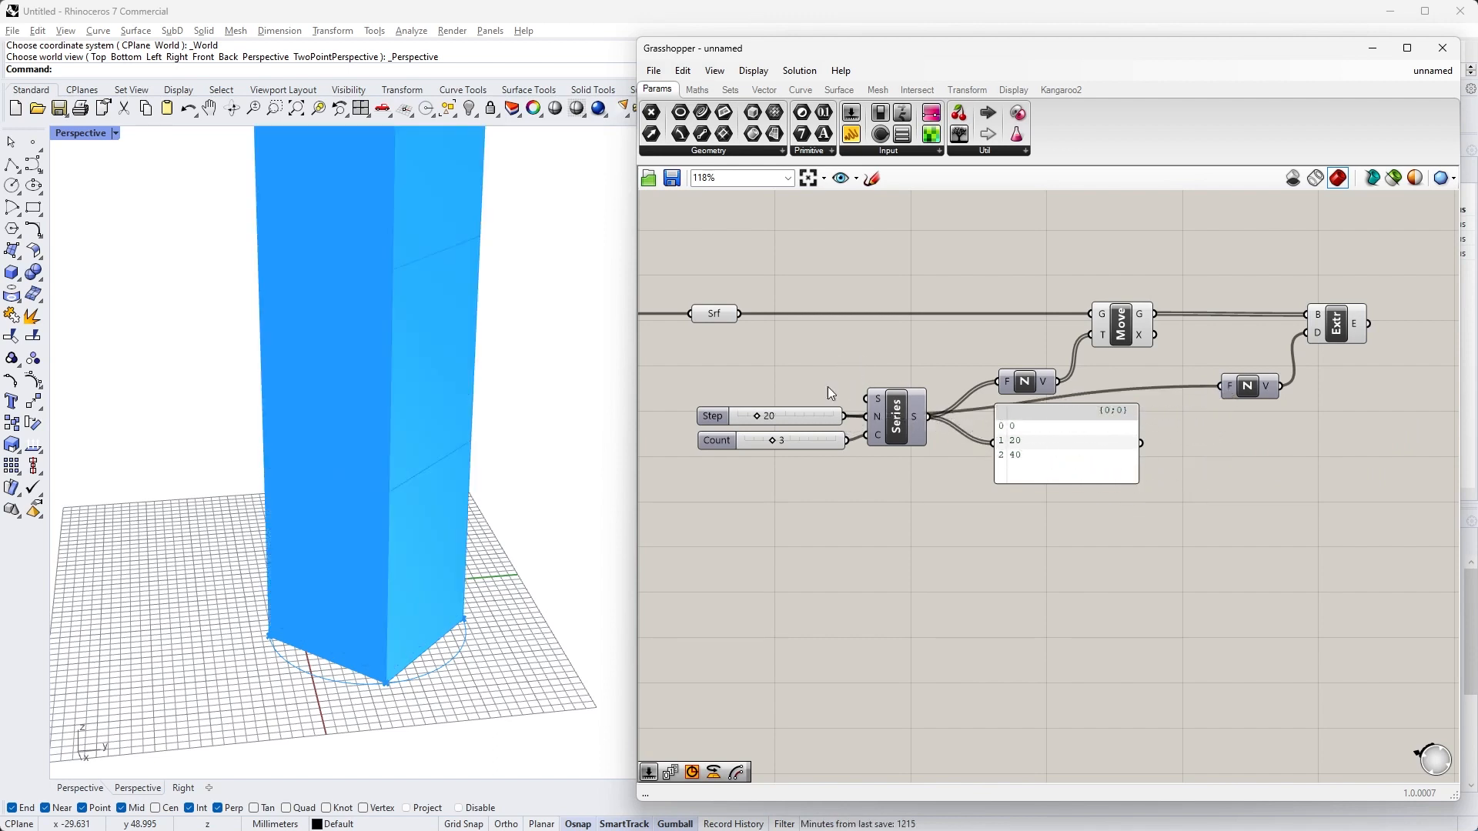
{"action": "scroll", "coordinate": [501, 397], "scroll_direction": "down", "scroll_amount": 2}
{"action": "scroll", "coordinate": [498, 416], "scroll_direction": "down", "scroll_amount": 2}
{"action": "right_click_drag", "start_coordinate": [495, 455], "coordinate": [555, 404]}
Add a Rotate component that rotates objects in a plane beyond Extrude, and connect the extrusion output to its geometry input
{"action": "right_click_drag", "start_coordinate": [1354, 371], "coordinate": [1059, 380]}
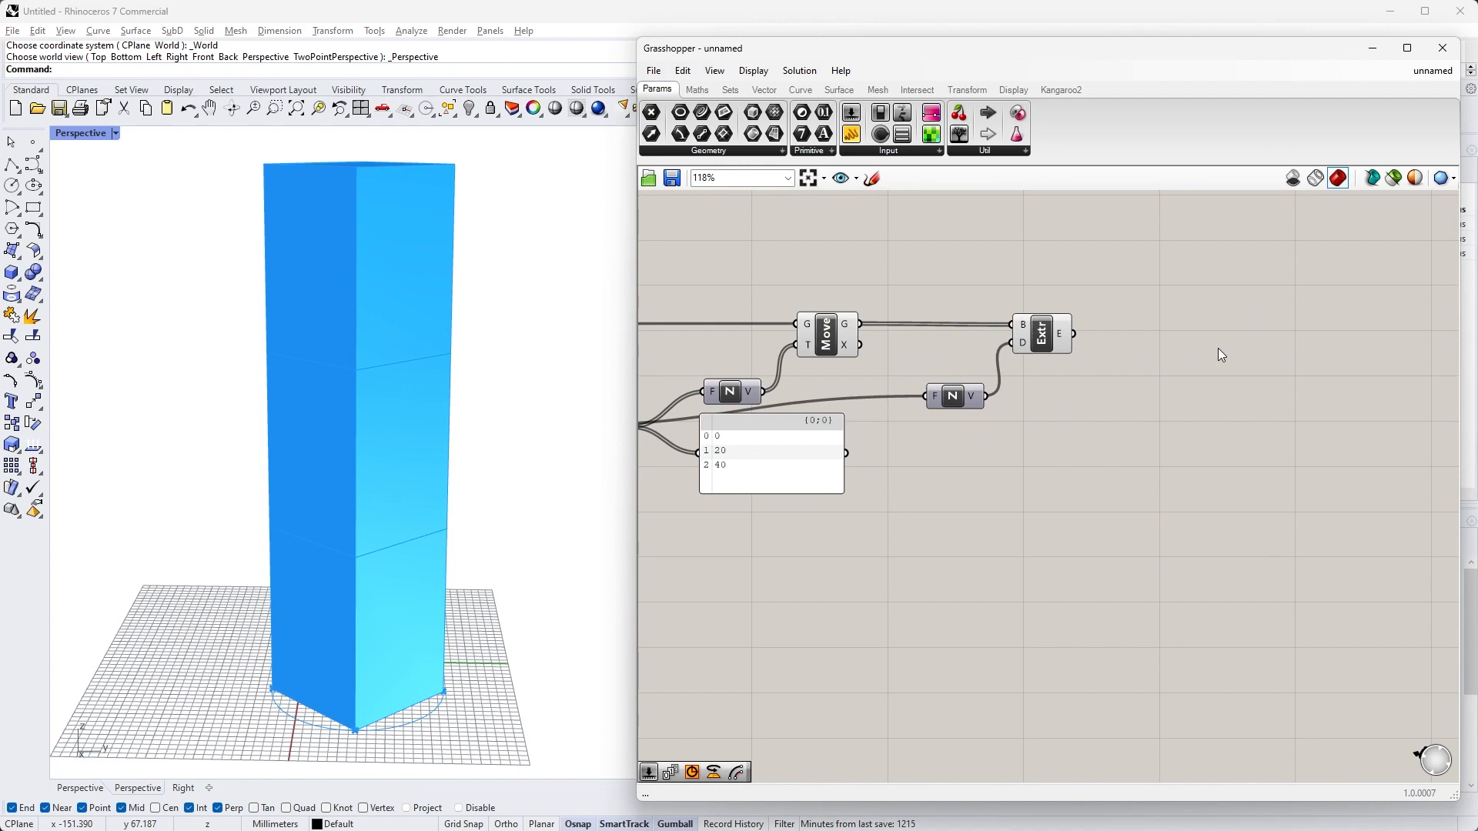
{"action": "double_click", "coordinate": [1229, 351]}
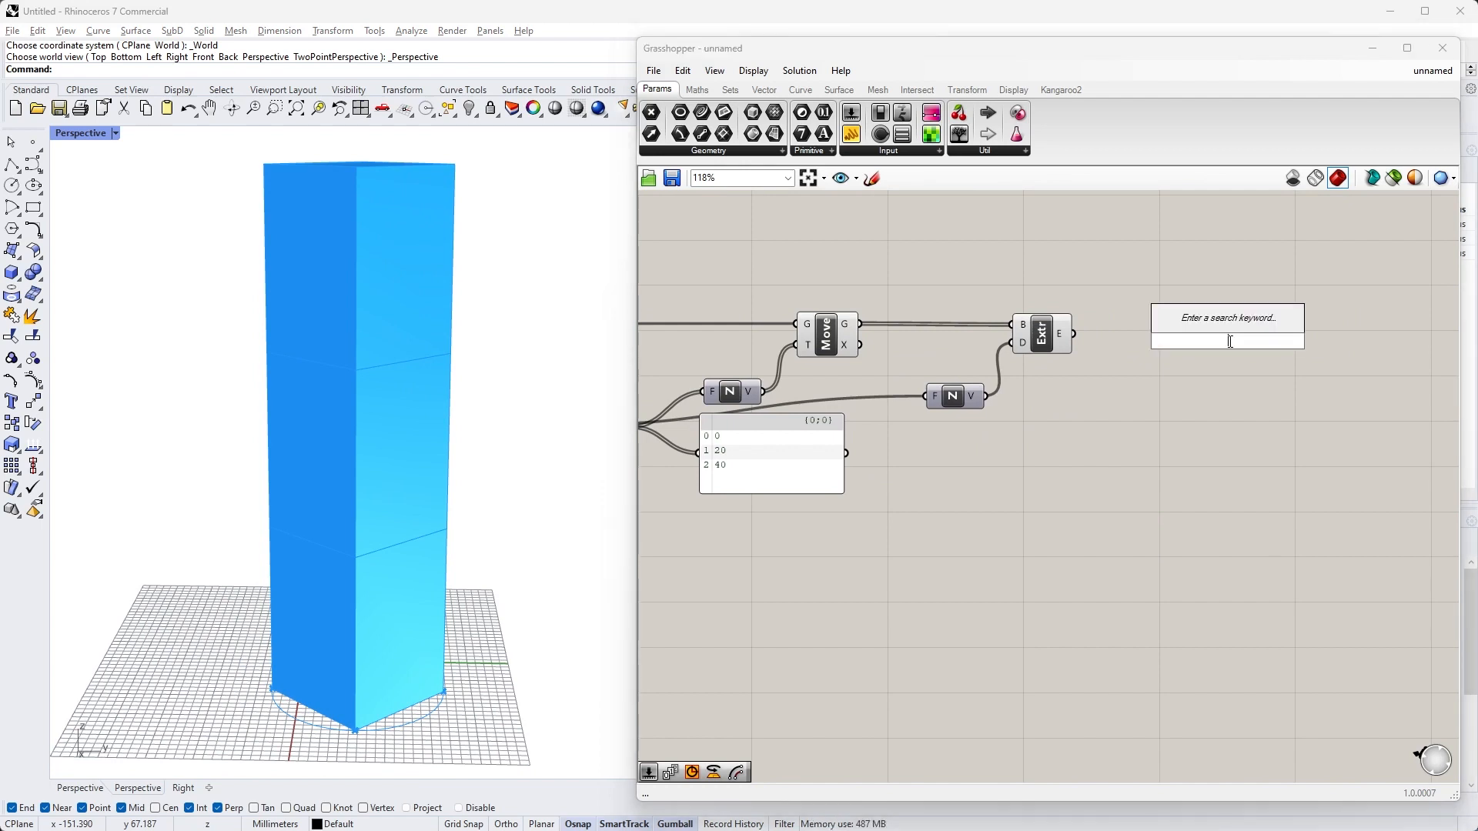
{"action": "type", "text": "rotate"}
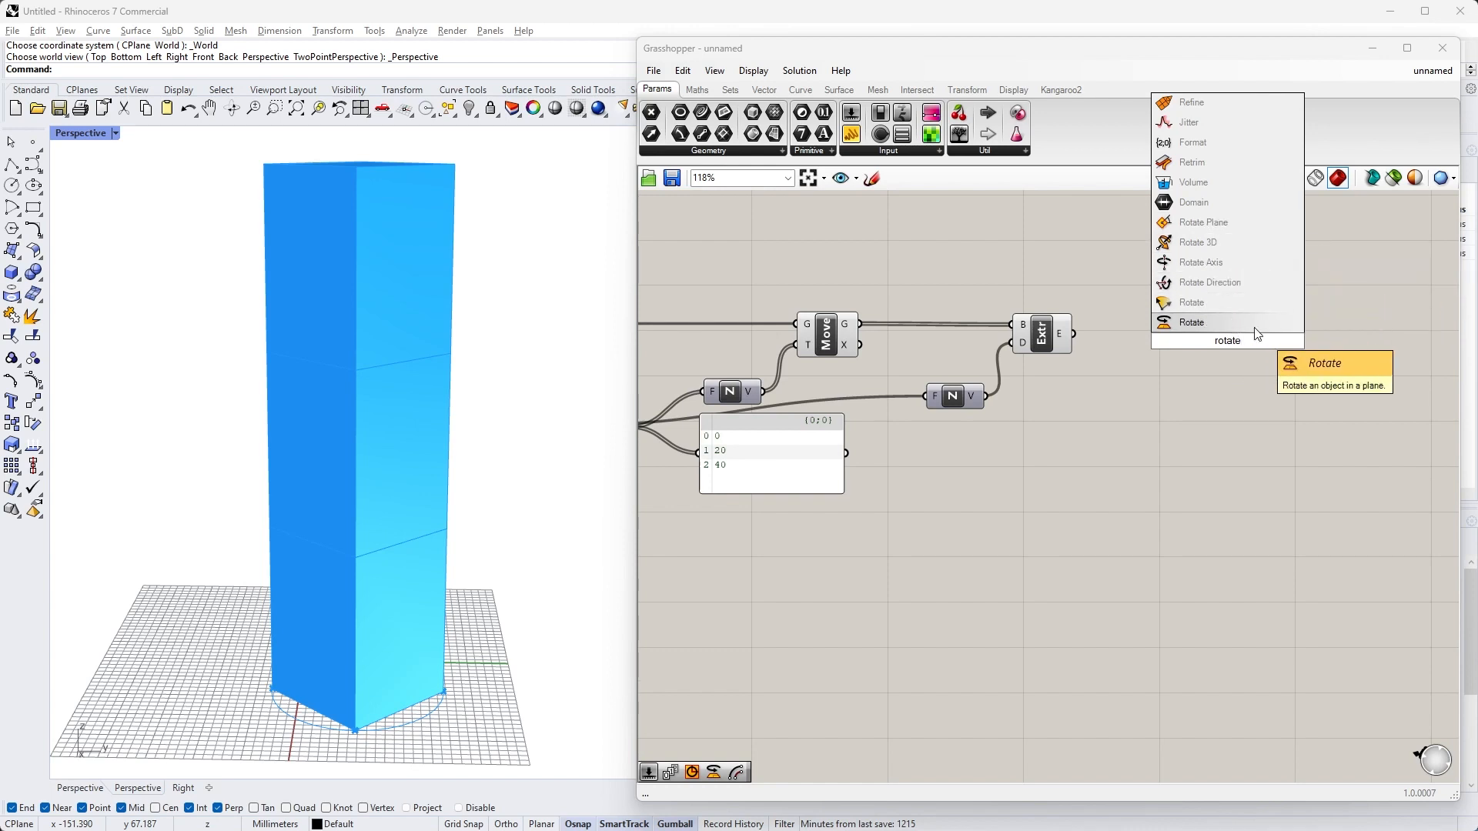
{"action": "type", "text": "e"}
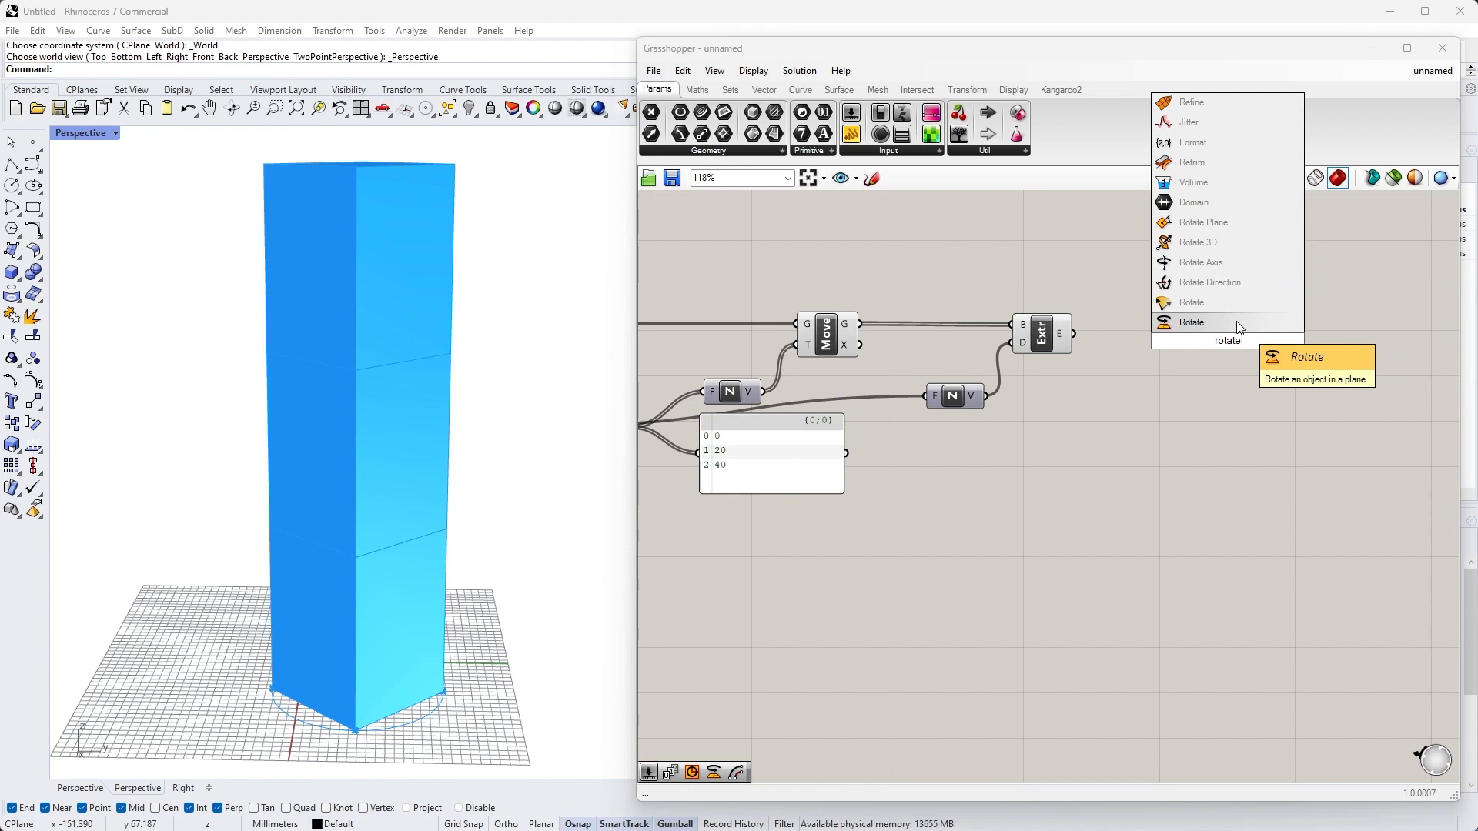
{"action": "left_click", "coordinate": [1239, 324]}
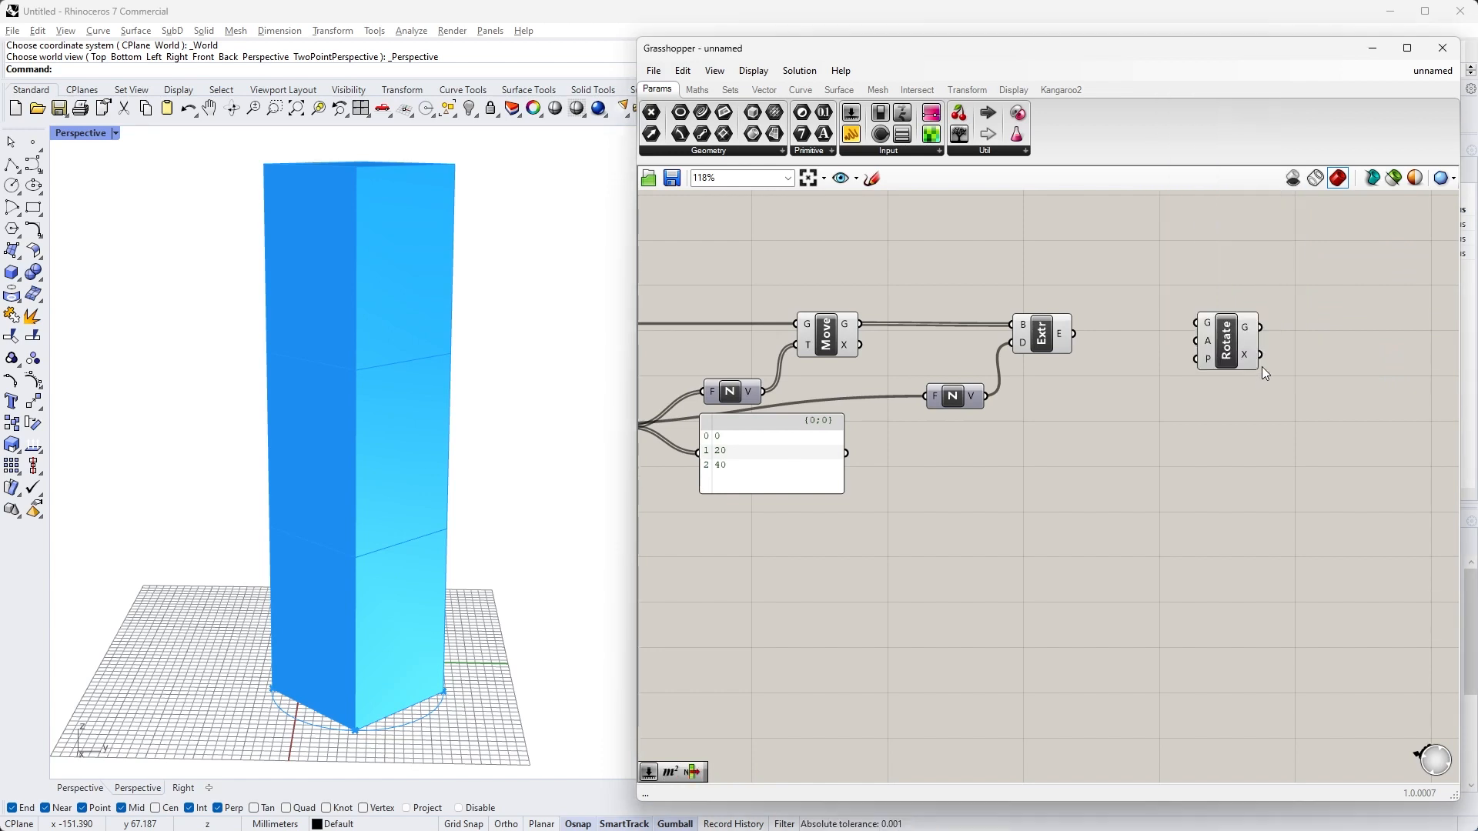
{"action": "scroll", "coordinate": [1263, 410], "scroll_direction": "up", "scroll_amount": 2}
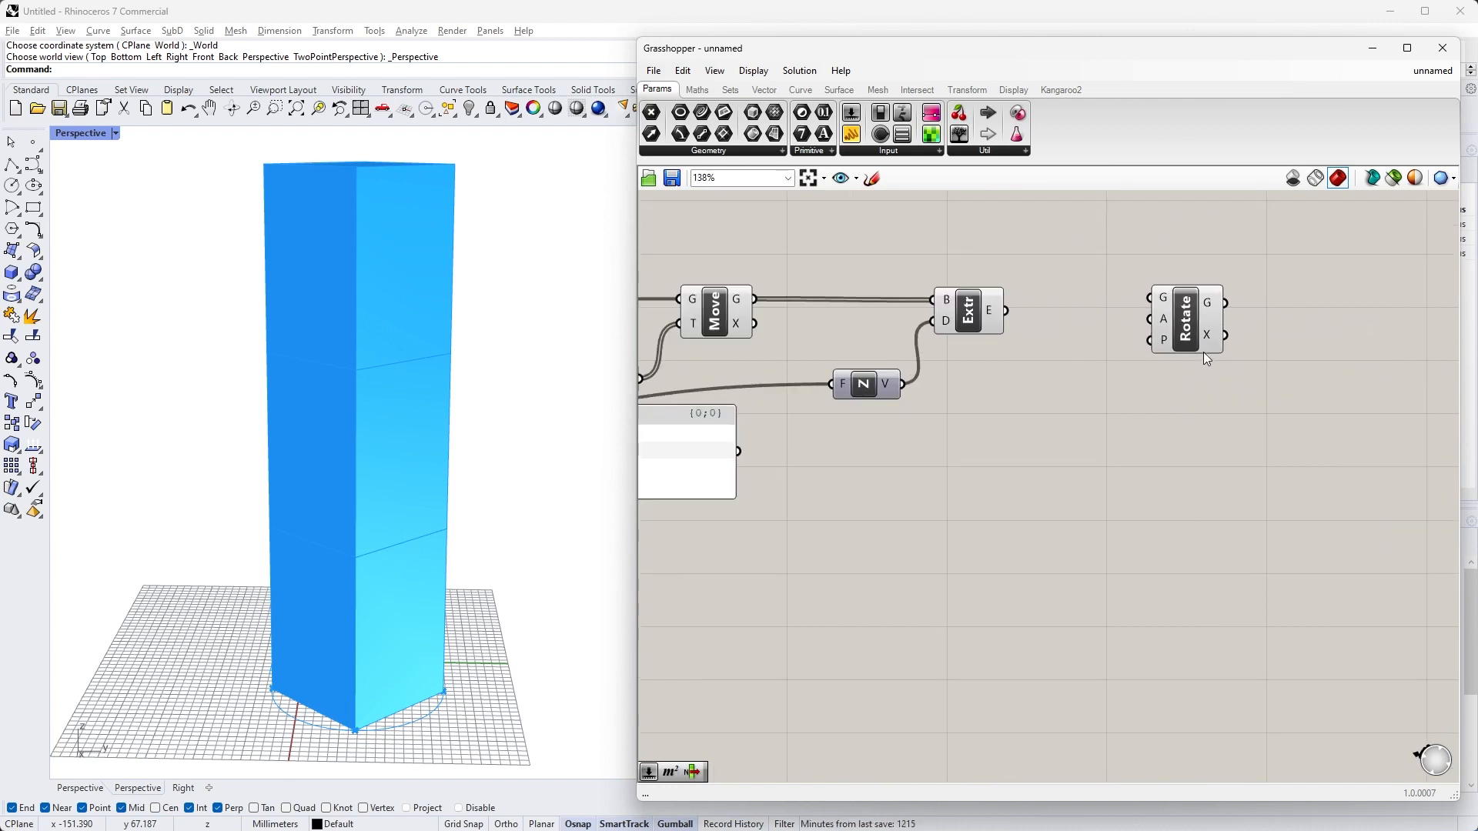
{"action": "left_click_drag", "start_coordinate": [1187, 325], "coordinate": [1222, 341]}
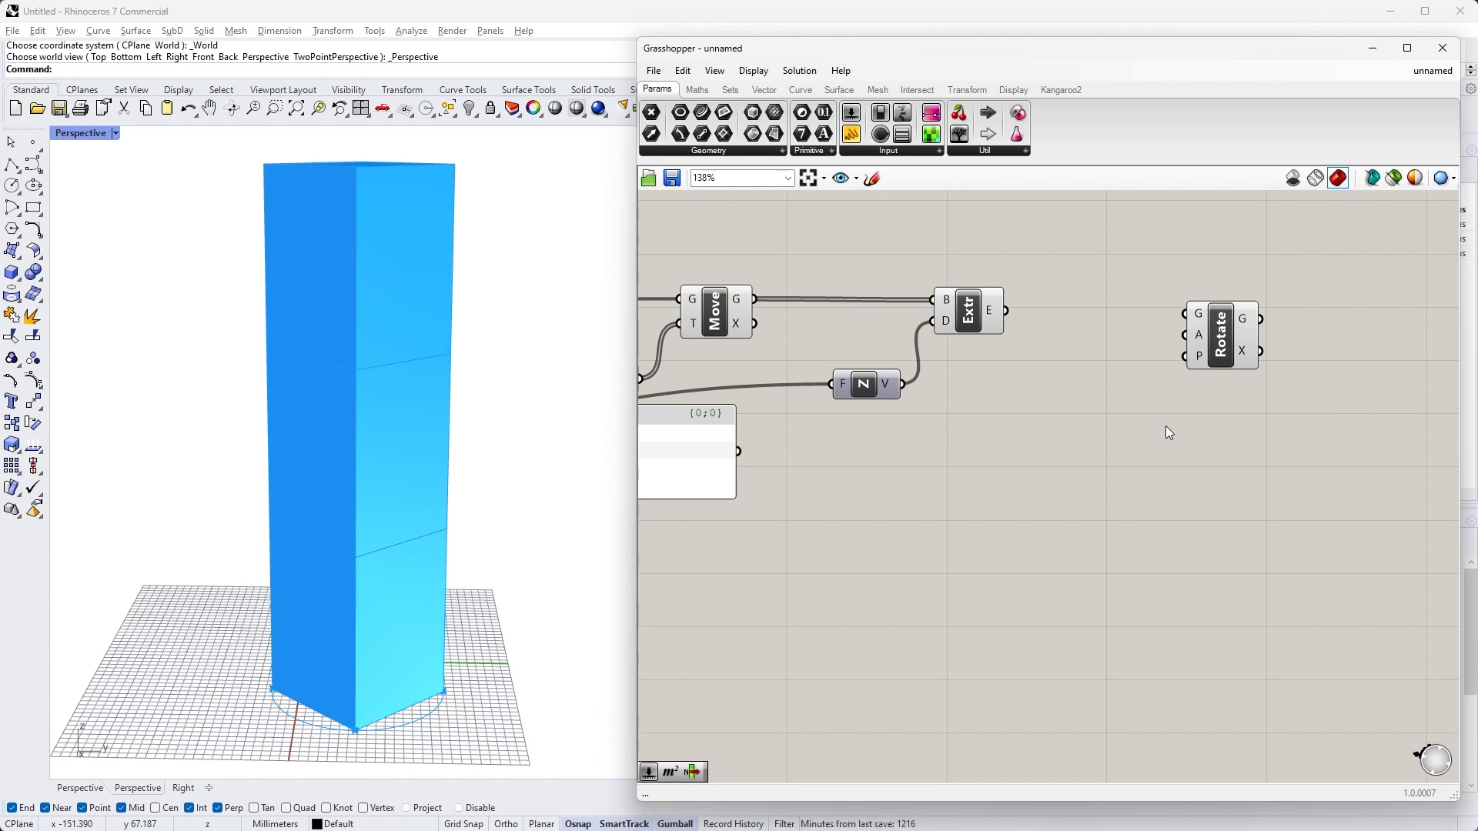
{"action": "left_click_drag", "start_coordinate": [1005, 308], "coordinate": [1185, 314]}
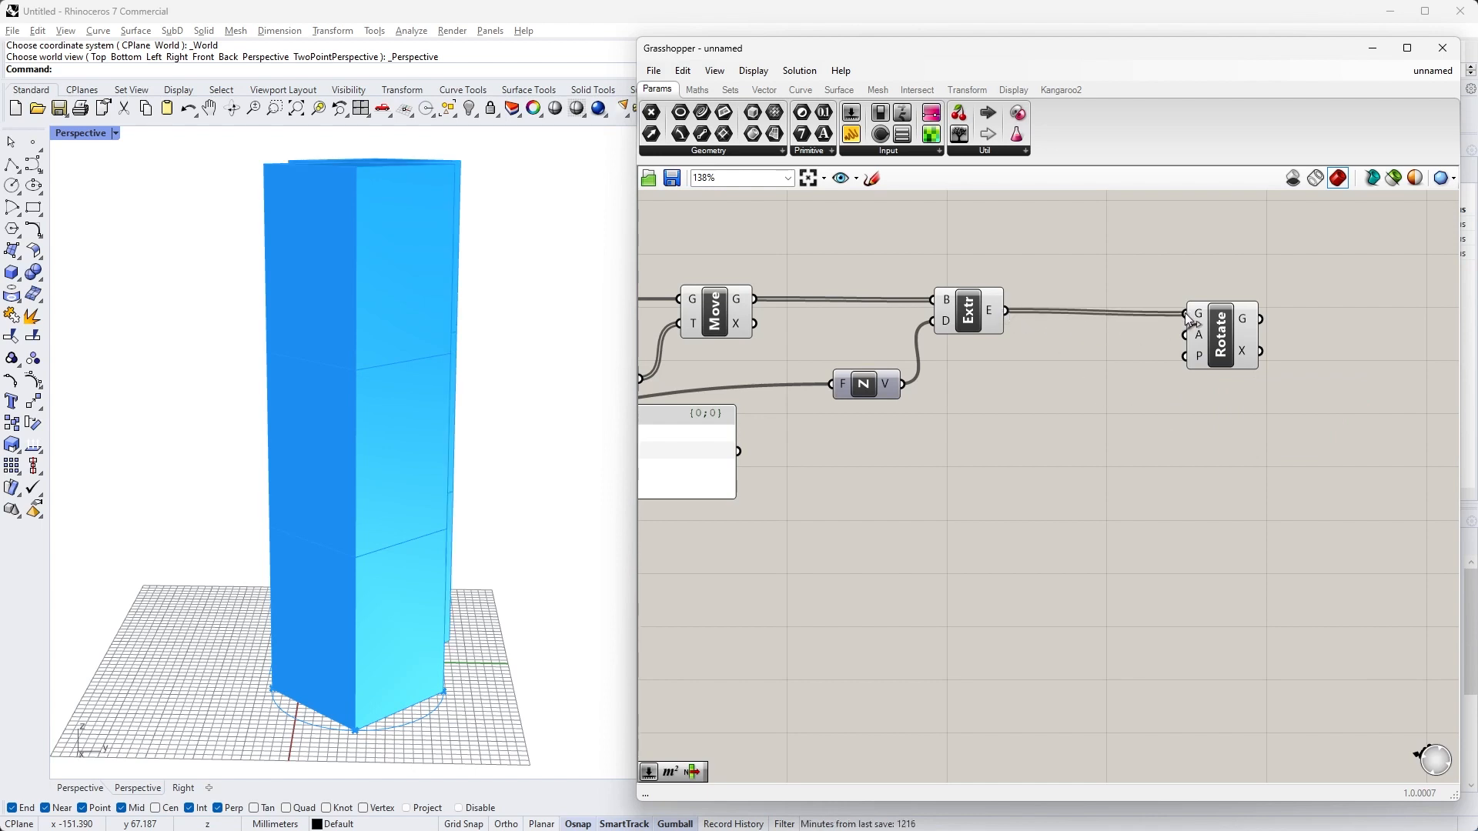
Select the Rotate component and compare its result with the original tower, switching the Rhino viewport to a close Top view
{"action": "mouse_move", "coordinate": [428, 314]}
{"action": "right_mouse_down"}
{"action": "mouse_move", "coordinate": [484, 353]}
{"action": "mouse_move", "coordinate": [495, 396]}
{"action": "mouse_move", "coordinate": [425, 297]}
{"action": "right_mouse_up"}
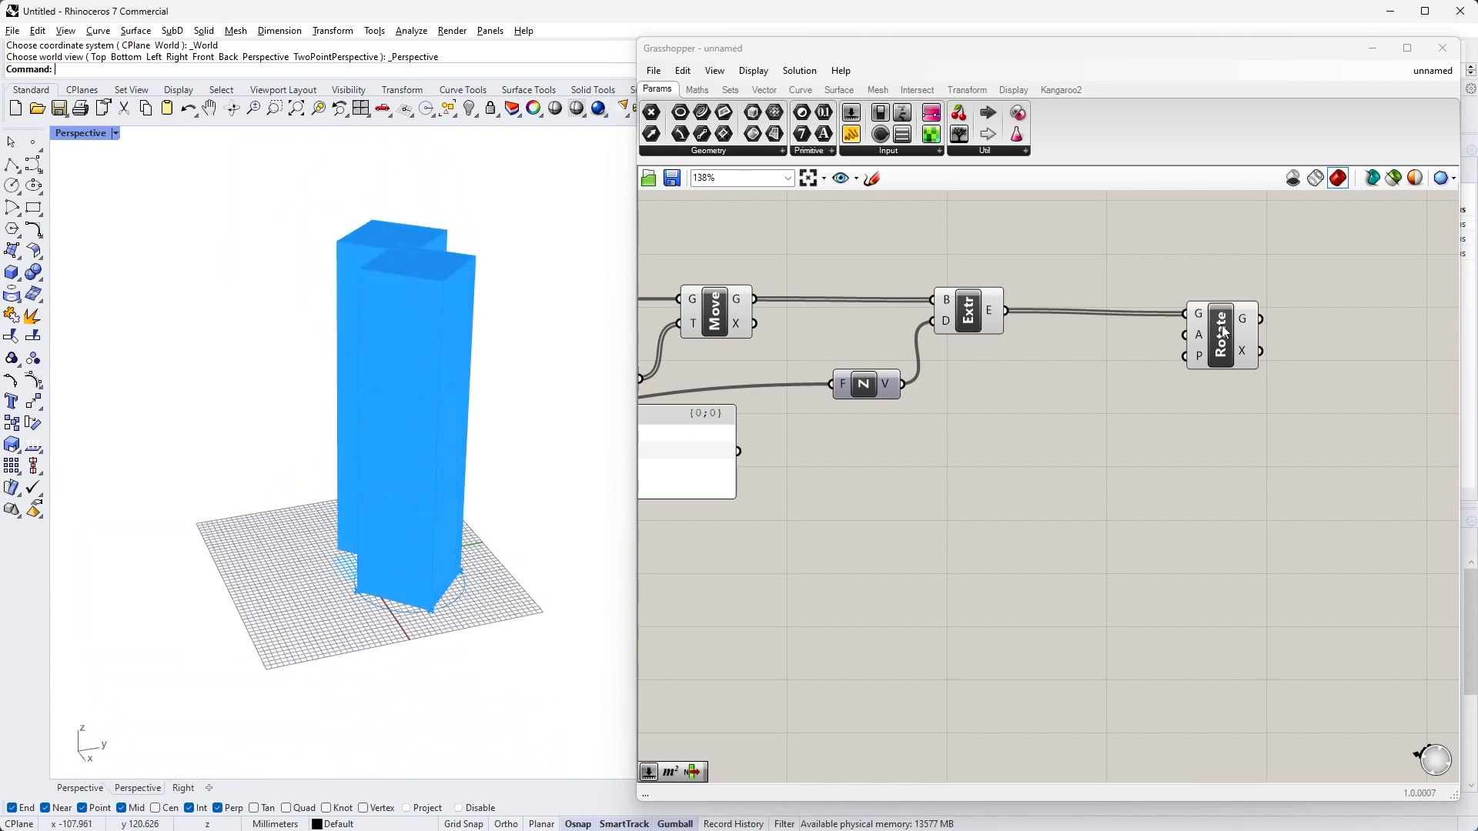
{"action": "right_click_drag", "start_coordinate": [521, 258], "coordinate": [561, 281]}
{"action": "scroll", "coordinate": [473, 233], "scroll_direction": "up", "scroll_amount": 2}
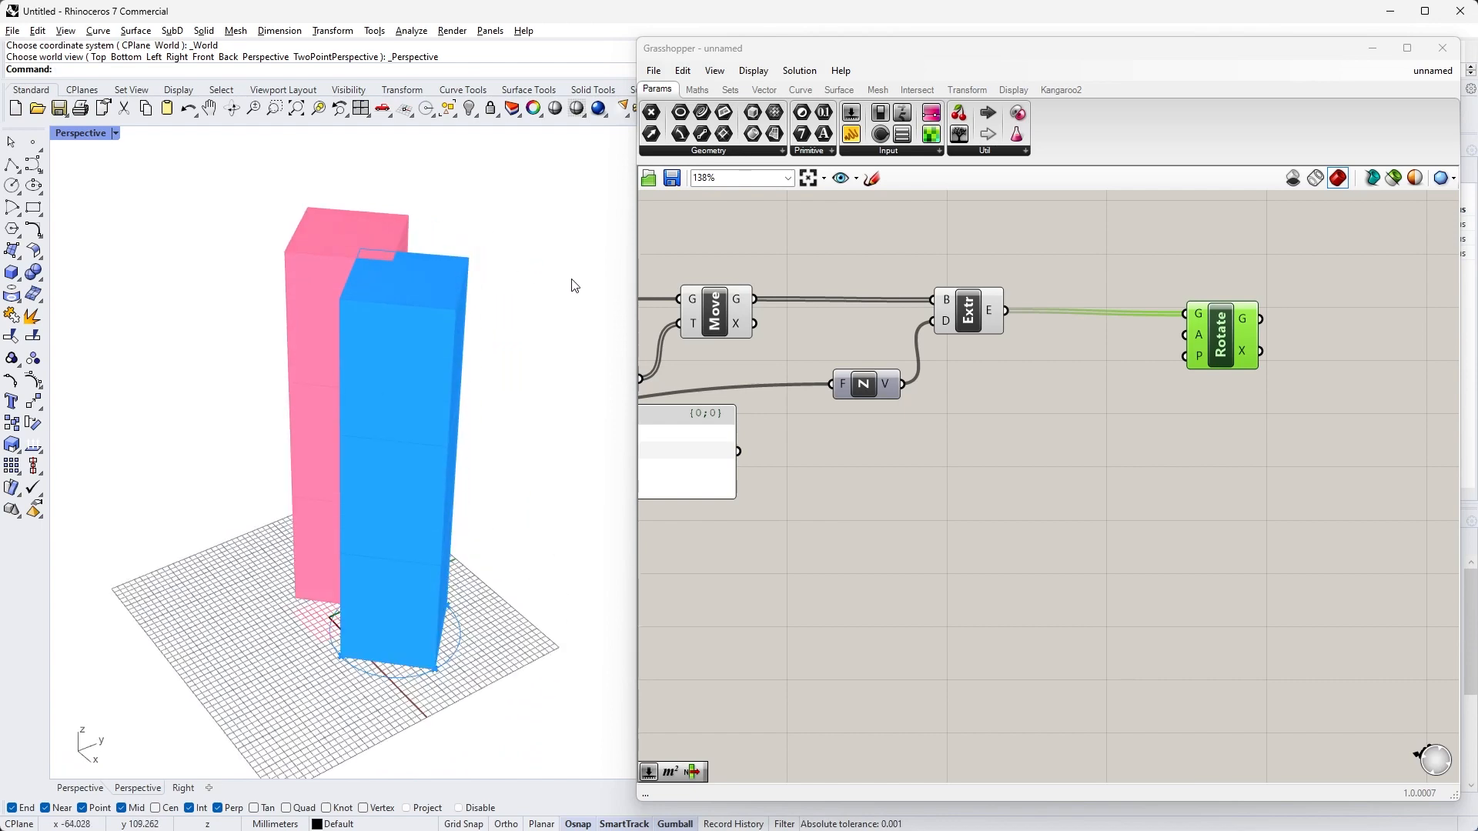
{"action": "left_click", "coordinate": [115, 133]}
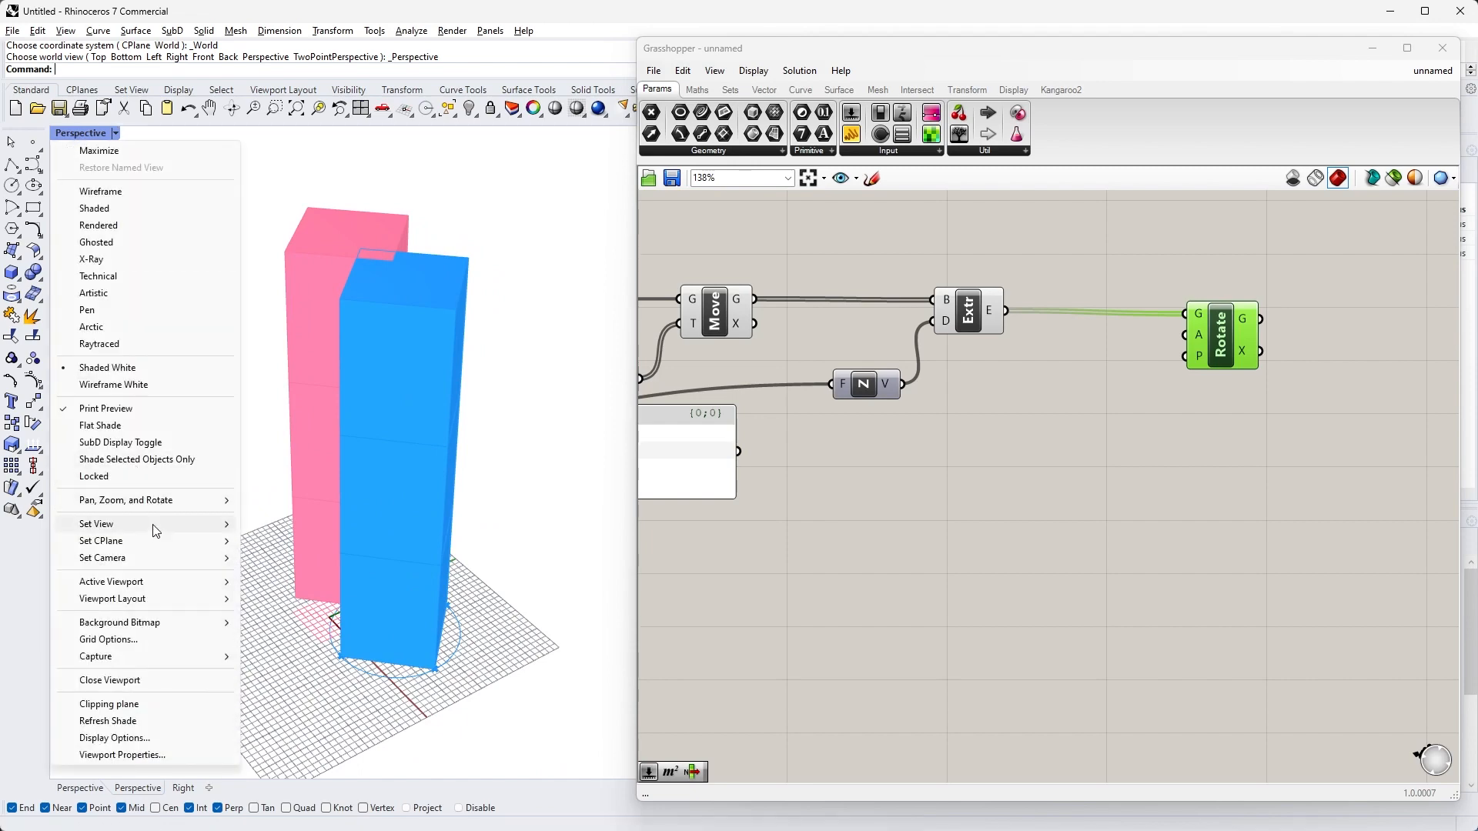
{"action": "mouse_move", "coordinate": [152, 524]}
{"action": "left_click", "coordinate": [347, 541]}
{"action": "scroll", "coordinate": [331, 429], "scroll_direction": "up", "scroll_amount": 4}
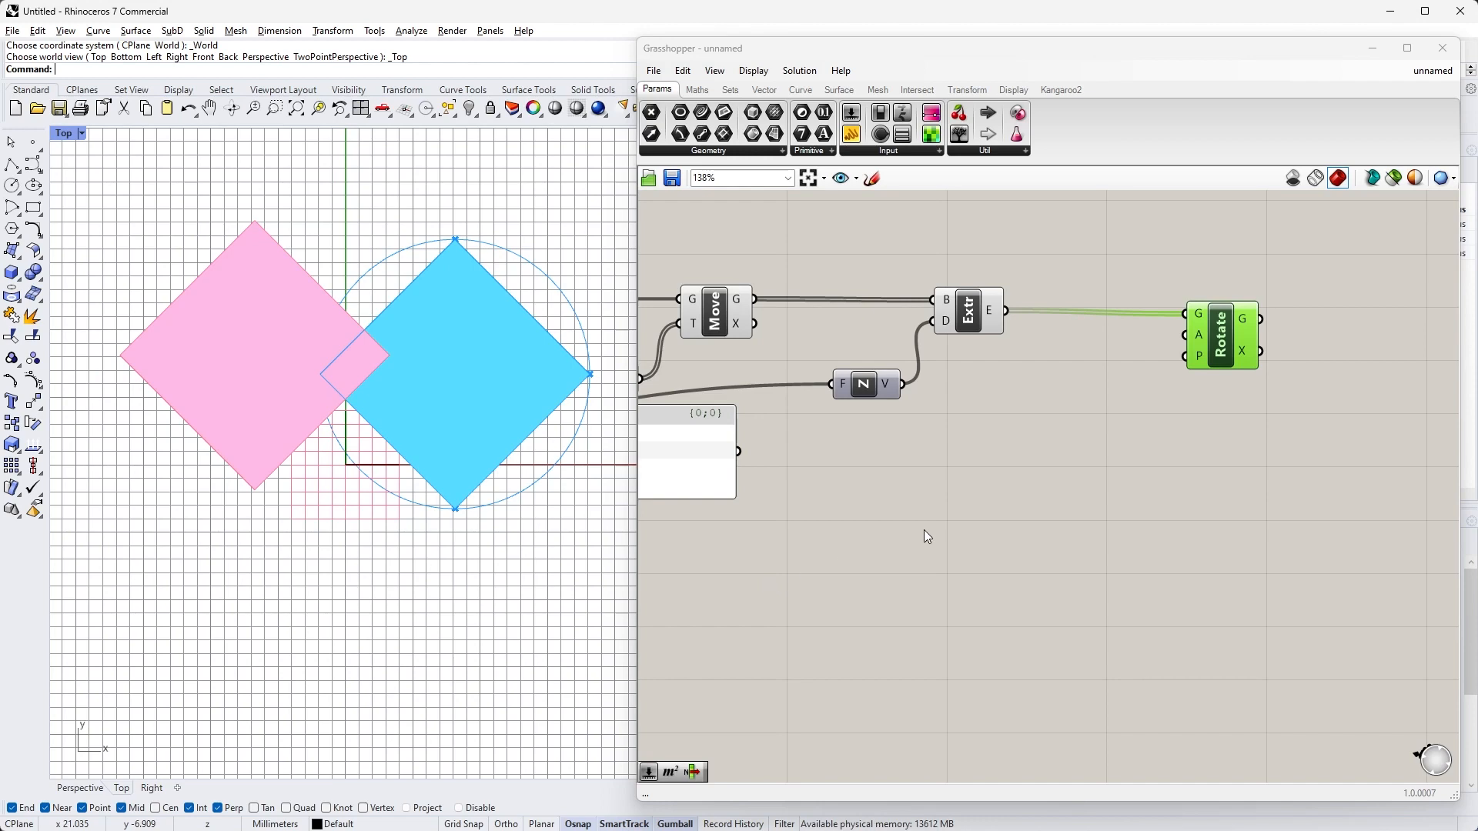
Switch the Rhino viewport to Perspective to see both towers, and nudge the Rotate component slightly
{"action": "left_click", "coordinate": [80, 133]}
{"action": "mouse_move", "coordinate": [154, 524]}
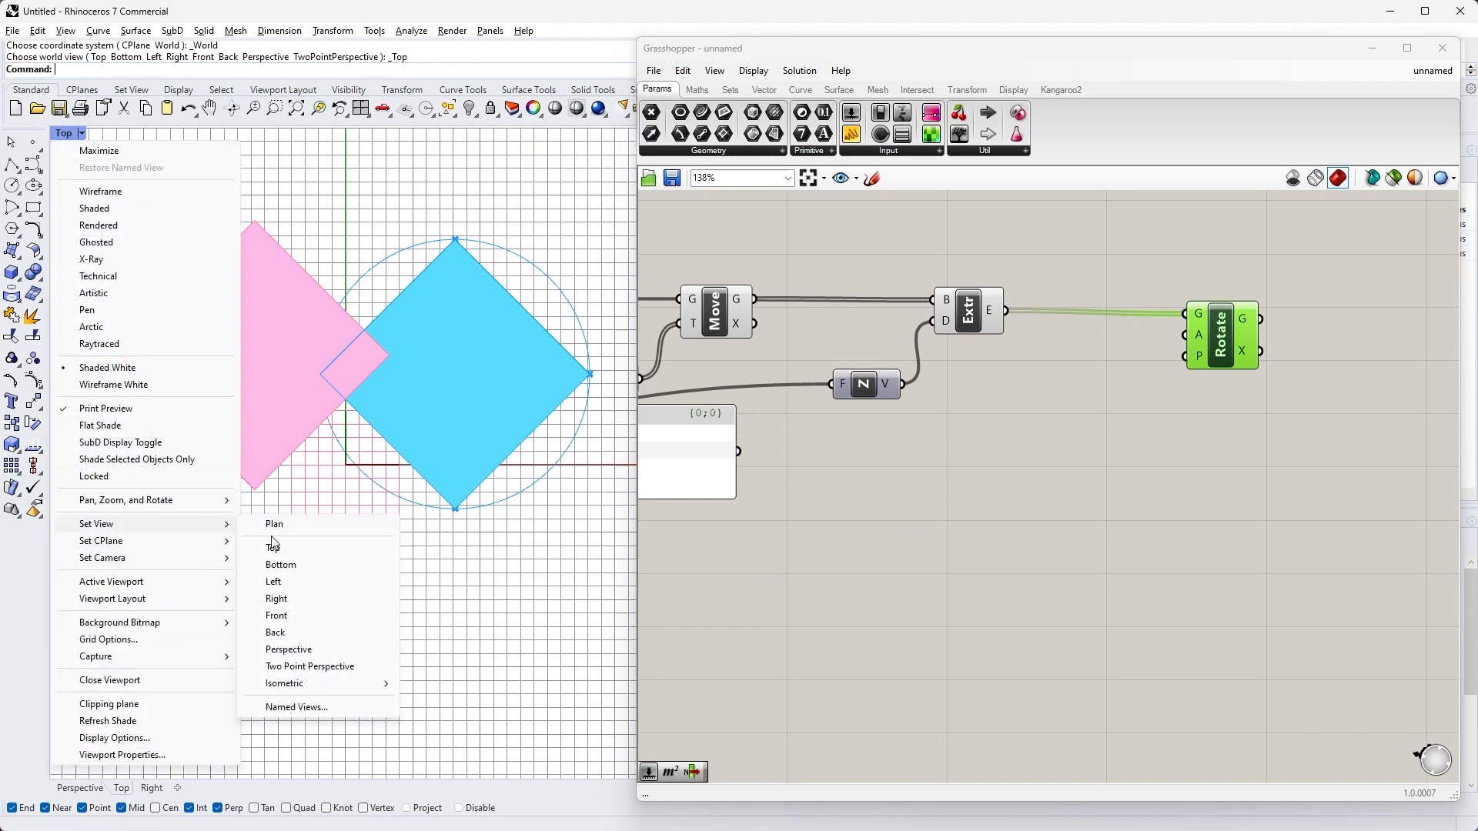
{"action": "left_click", "coordinate": [274, 653]}
{"action": "right_click_drag", "start_coordinate": [462, 487], "coordinate": [464, 533]}
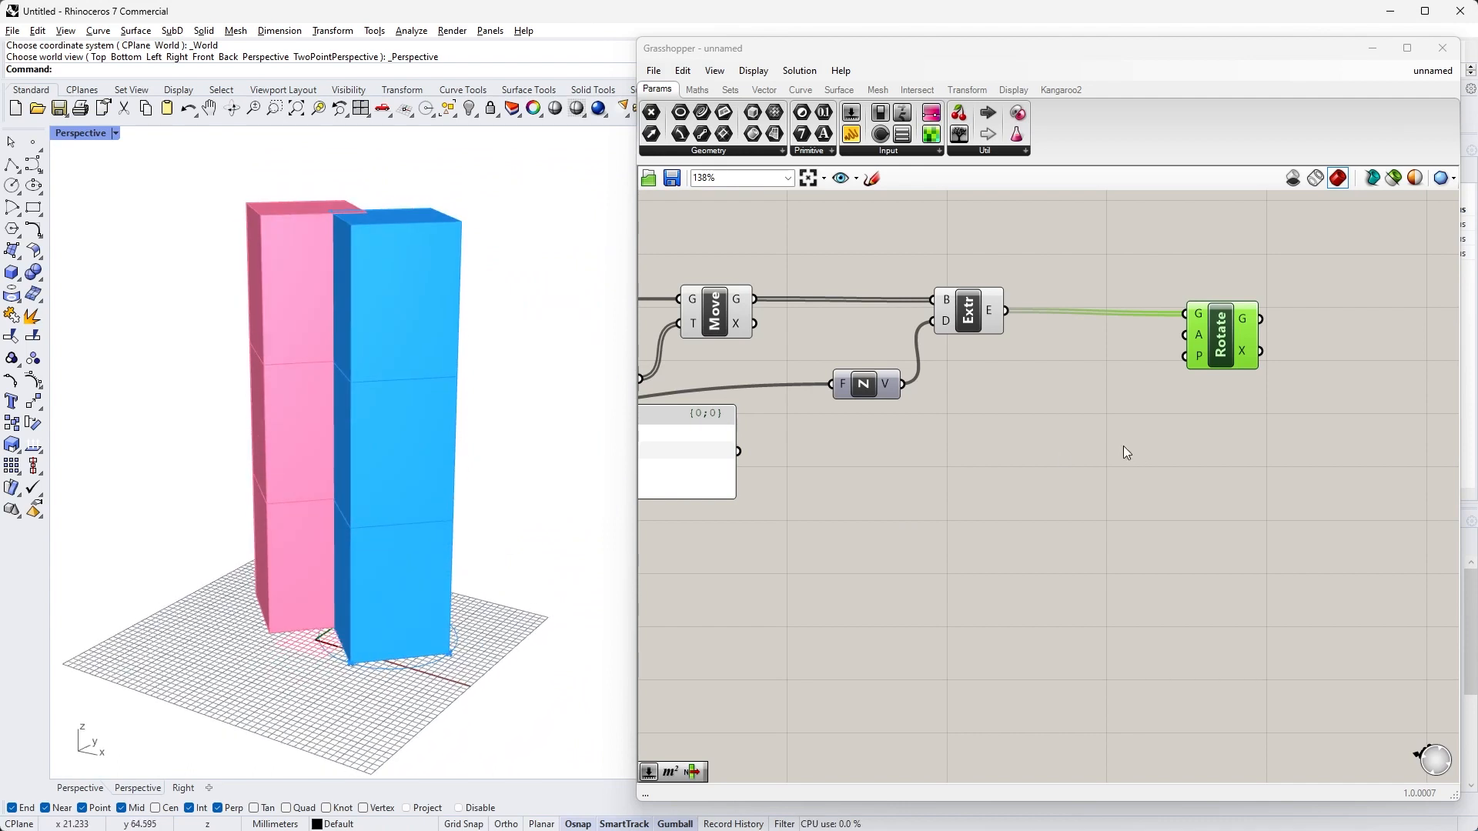
{"action": "left_click", "coordinate": [1162, 411]}
{"action": "left_click_drag", "start_coordinate": [1246, 355], "coordinate": [1250, 352]}
{"action": "left_click", "coordinate": [1224, 388]}
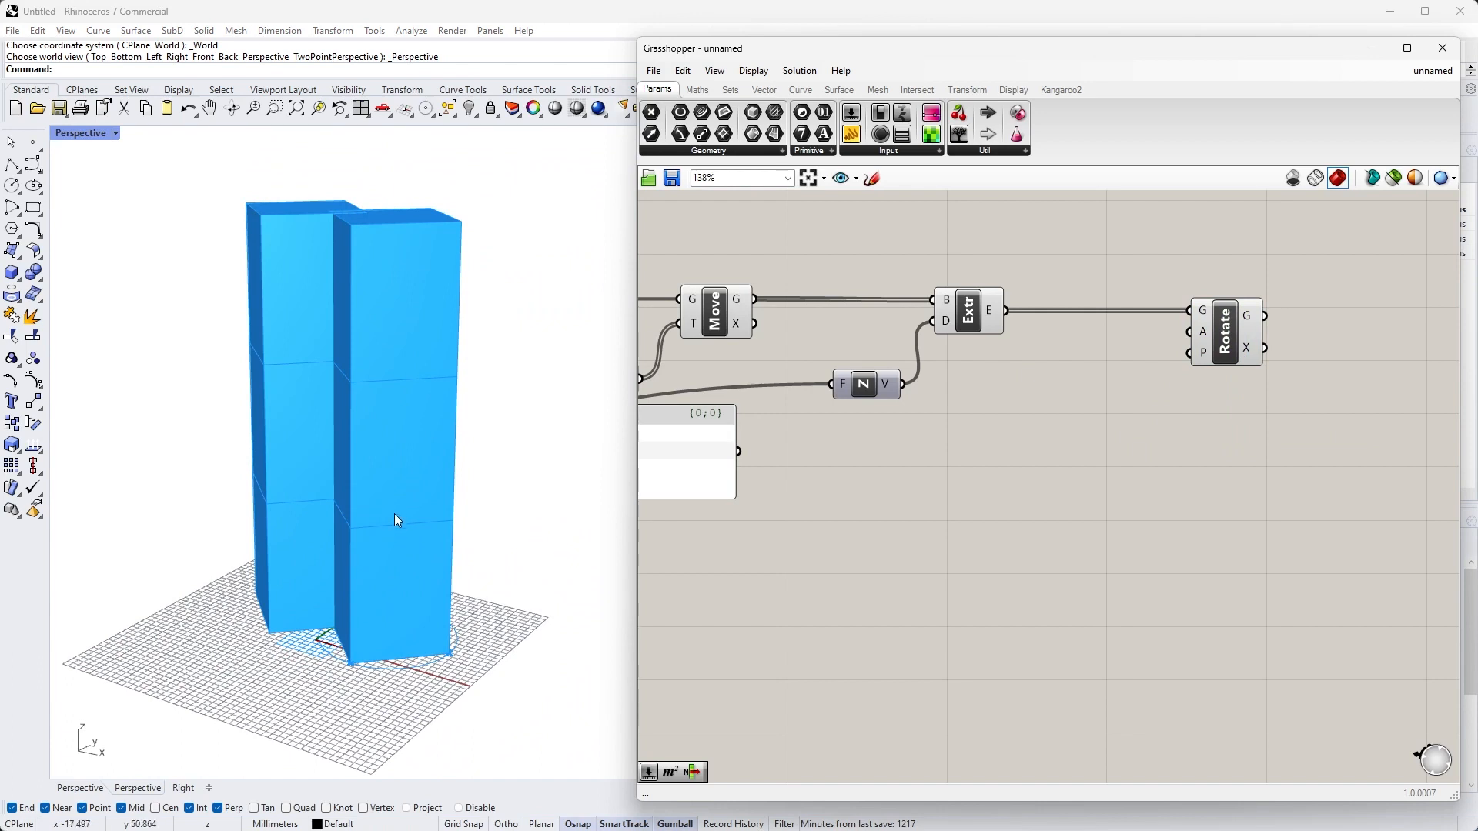
Limit the preview to selected components and select Move to examine the stacked floor surfaces on their own
{"action": "left_click", "coordinate": [1393, 179]}
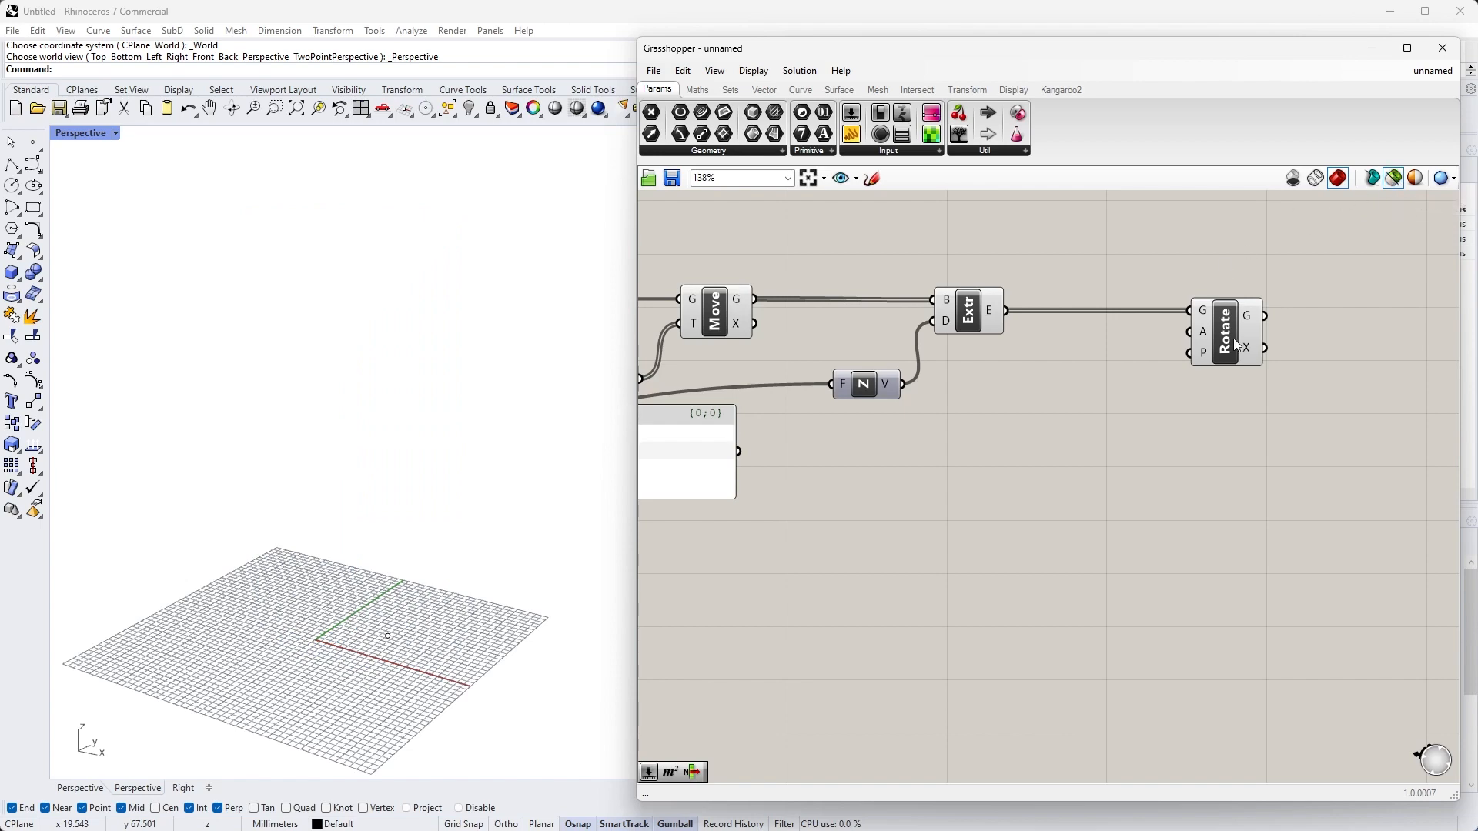
{"action": "scroll", "coordinate": [1005, 358], "scroll_direction": "down", "scroll_amount": 1}
{"action": "right_click_drag", "start_coordinate": [1005, 358], "coordinate": [1101, 341]}
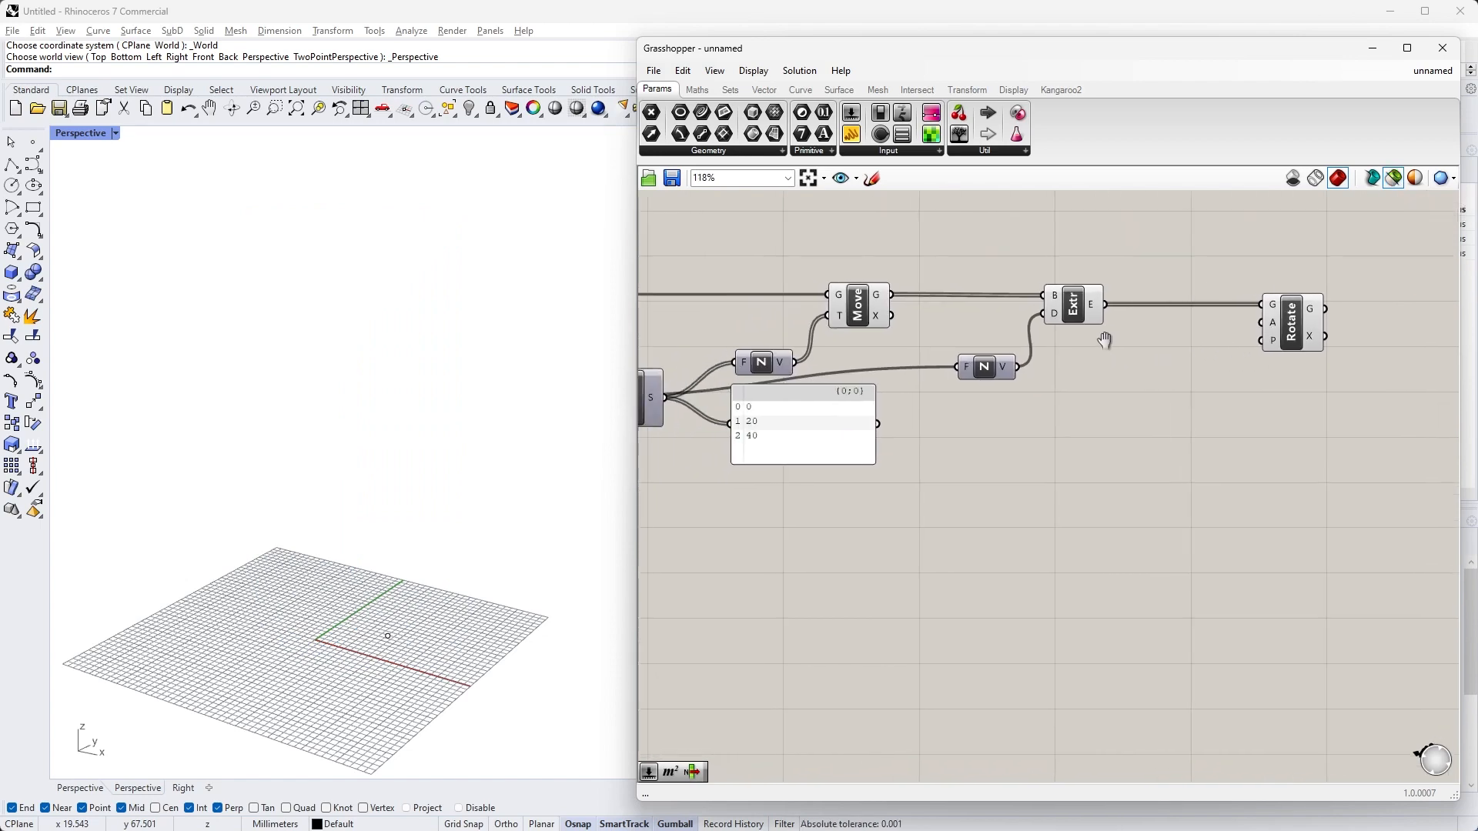
{"action": "left_click", "coordinate": [875, 317]}
{"action": "scroll", "coordinate": [393, 462], "scroll_direction": "up", "scroll_amount": 3}
{"action": "scroll", "coordinate": [394, 461], "scroll_direction": "down", "scroll_amount": 3}
{"action": "right_click_drag", "start_coordinate": [389, 501], "coordinate": [384, 431]}
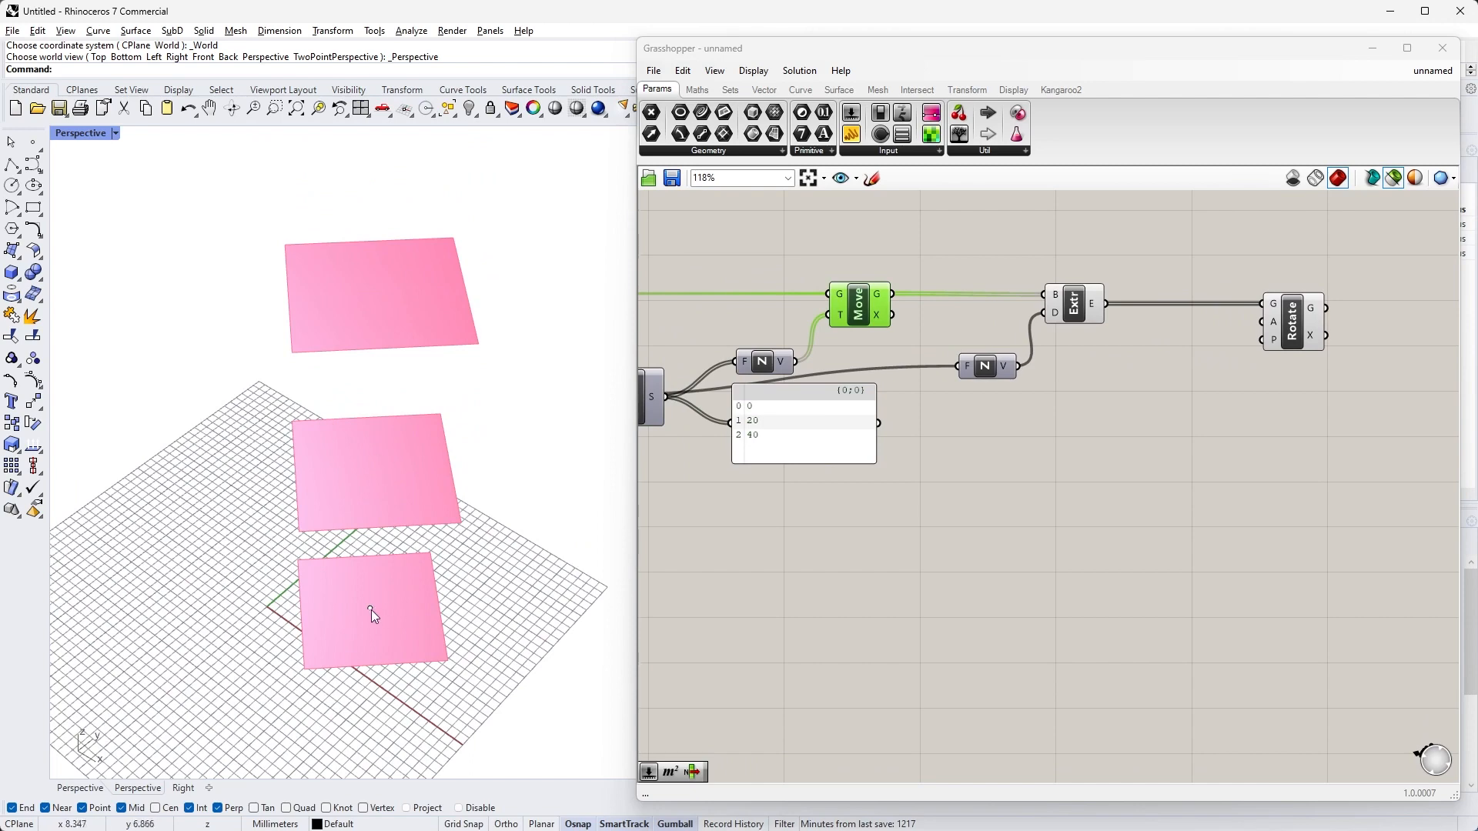
{"action": "right_click_drag", "start_coordinate": [392, 303], "coordinate": [431, 346]}
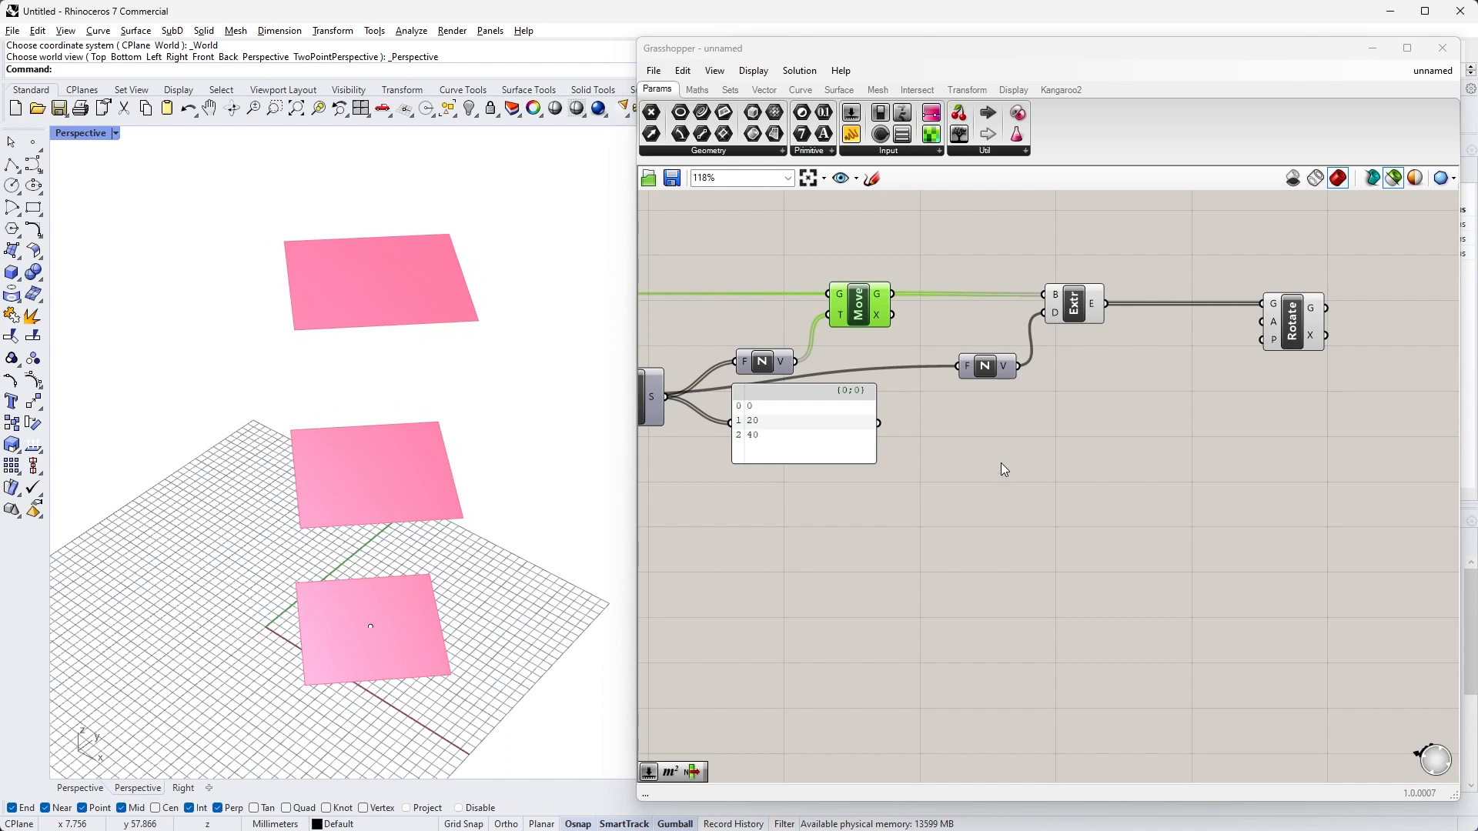
Add an Area component below Extrude and connect Move's geometry output to its geometry input
{"action": "left_click", "coordinate": [1004, 470]}
{"action": "double_click", "coordinate": [1000, 463]}
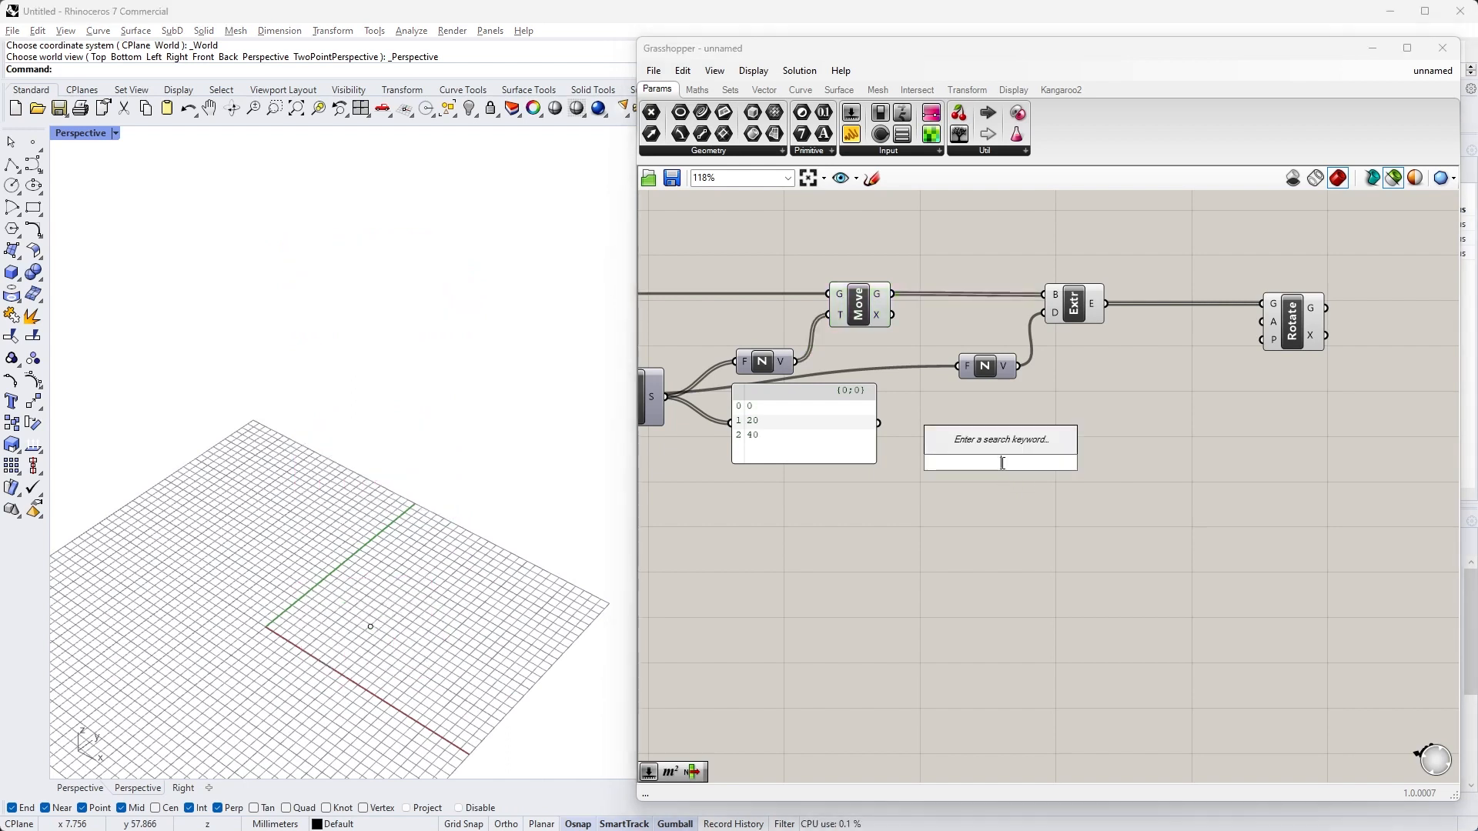
{"action": "type", "text": "area"}
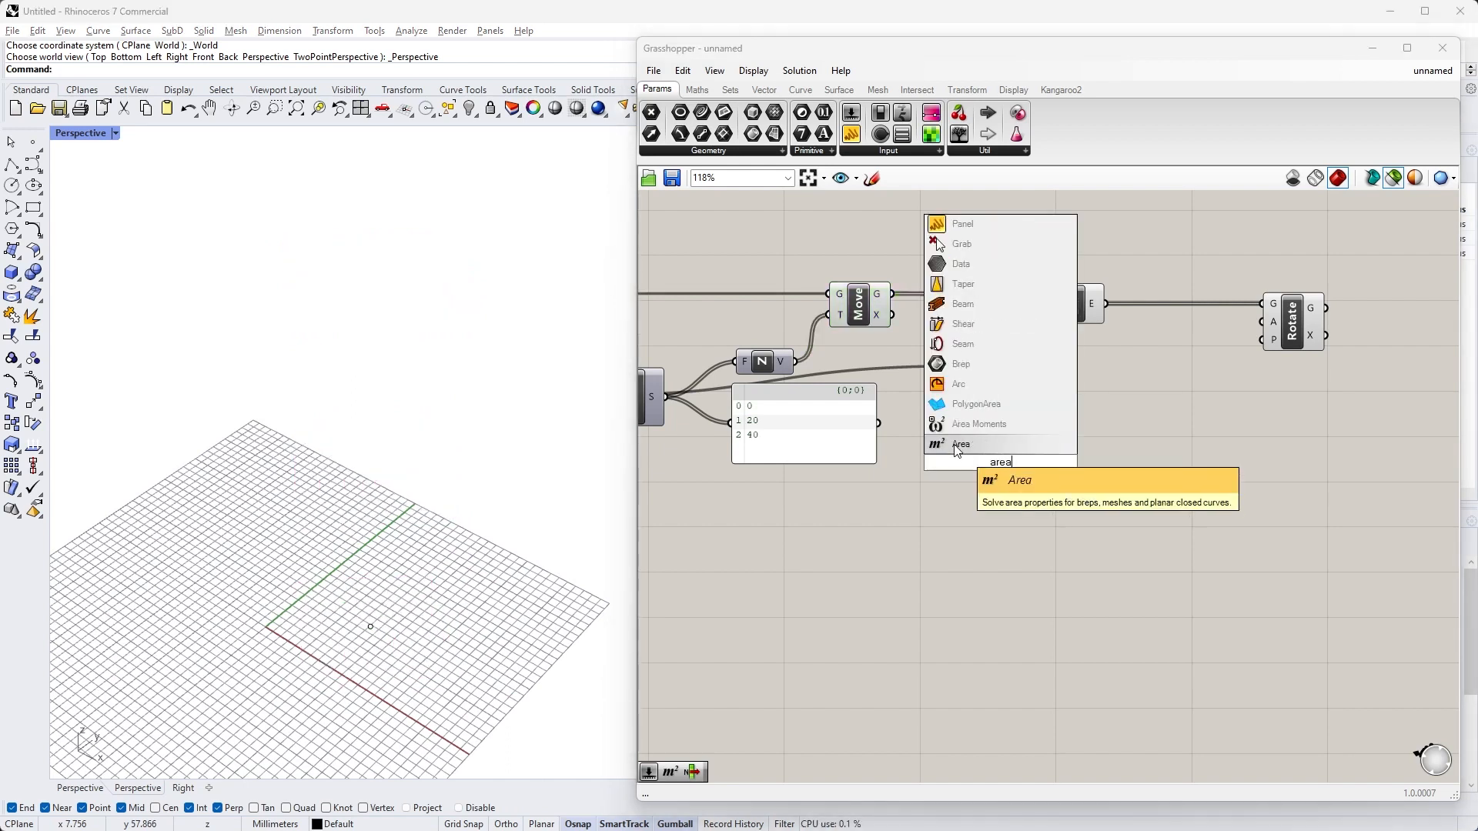
{"action": "left_click", "coordinate": [955, 445]}
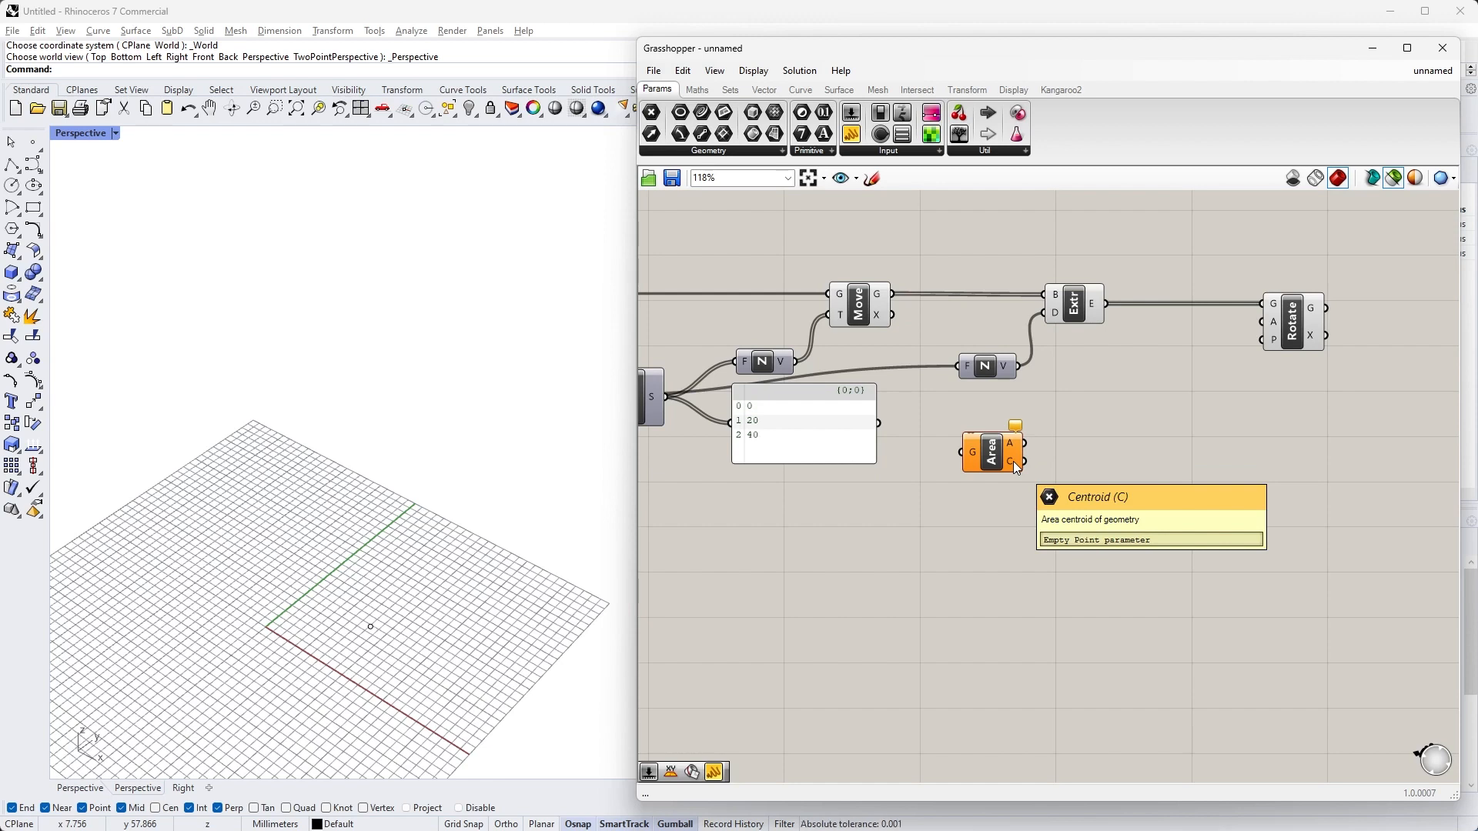
{"action": "left_click", "coordinate": [867, 299]}
{"action": "left_click_drag", "start_coordinate": [892, 293], "coordinate": [968, 452]}
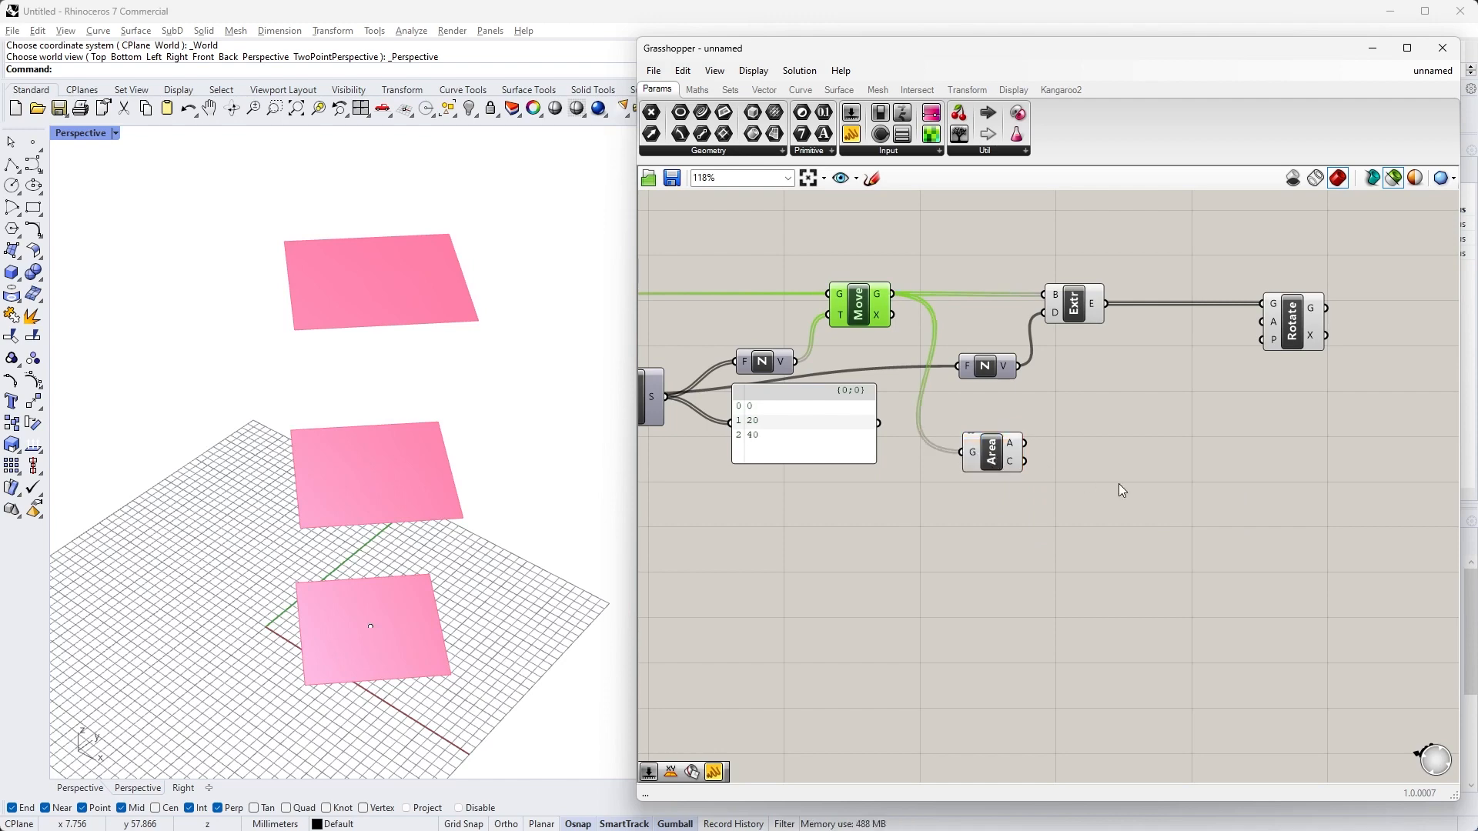
Select Area together with Move to check the floor centroids from several angles, and restore the preview of all components
{"action": "left_click", "coordinate": [991, 454], "text": "shift"}
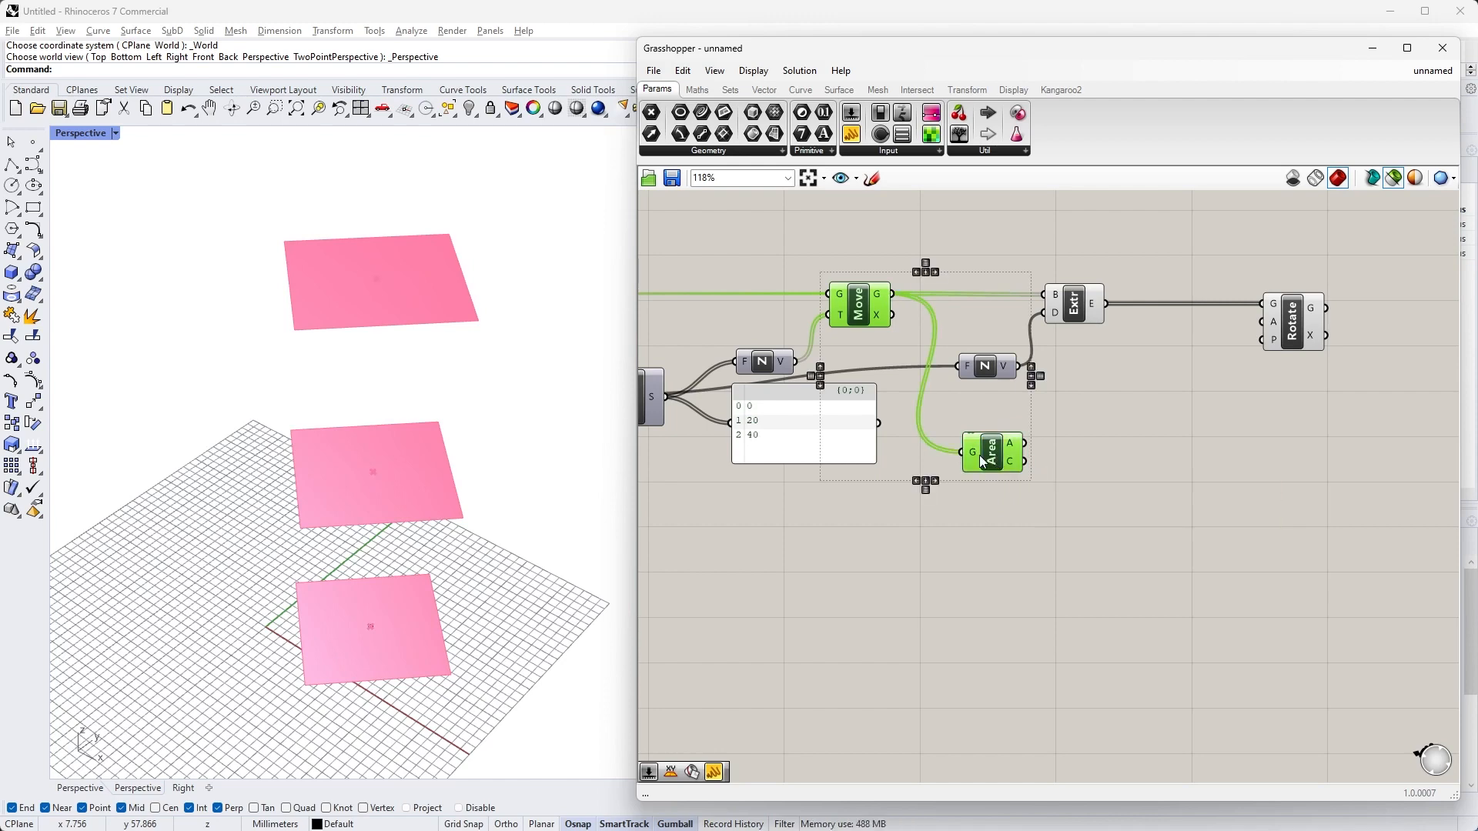
{"action": "right_click_drag", "start_coordinate": [439, 531], "coordinate": [377, 503]}
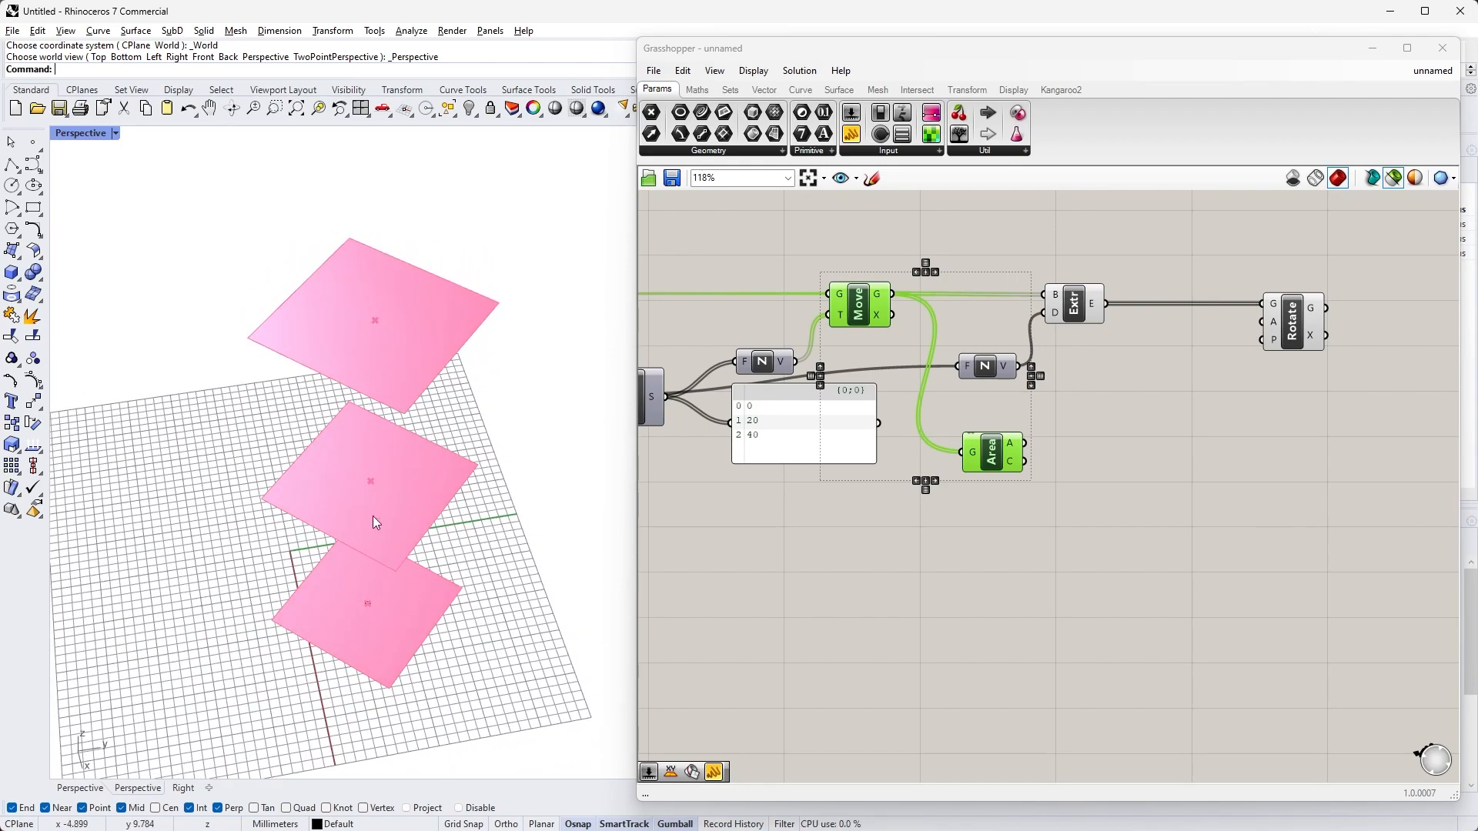
{"action": "right_click_drag", "start_coordinate": [377, 463], "coordinate": [395, 391]}
{"action": "left_click", "coordinate": [1393, 177]}
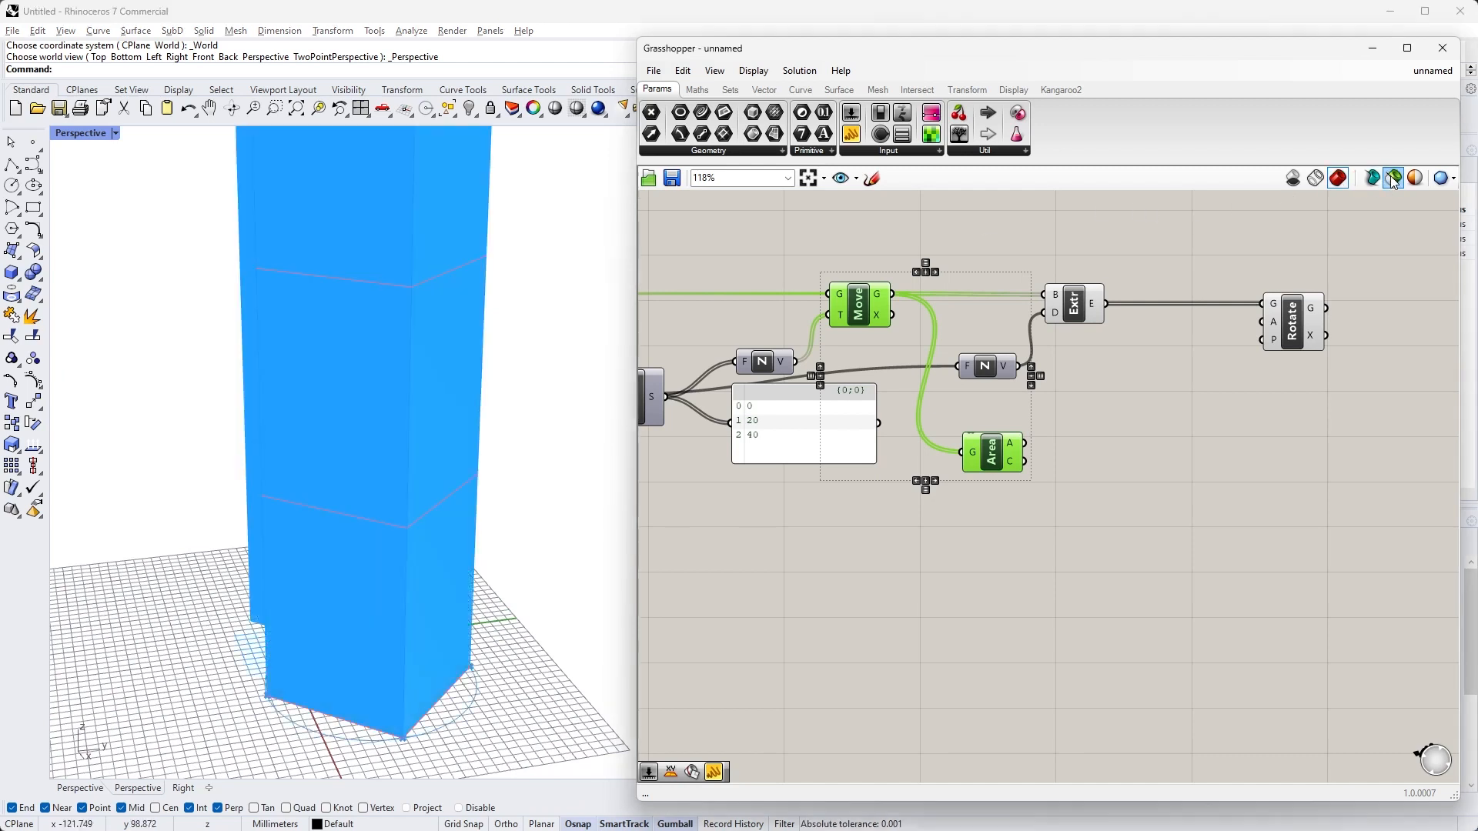
{"action": "left_click", "coordinate": [1089, 455]}
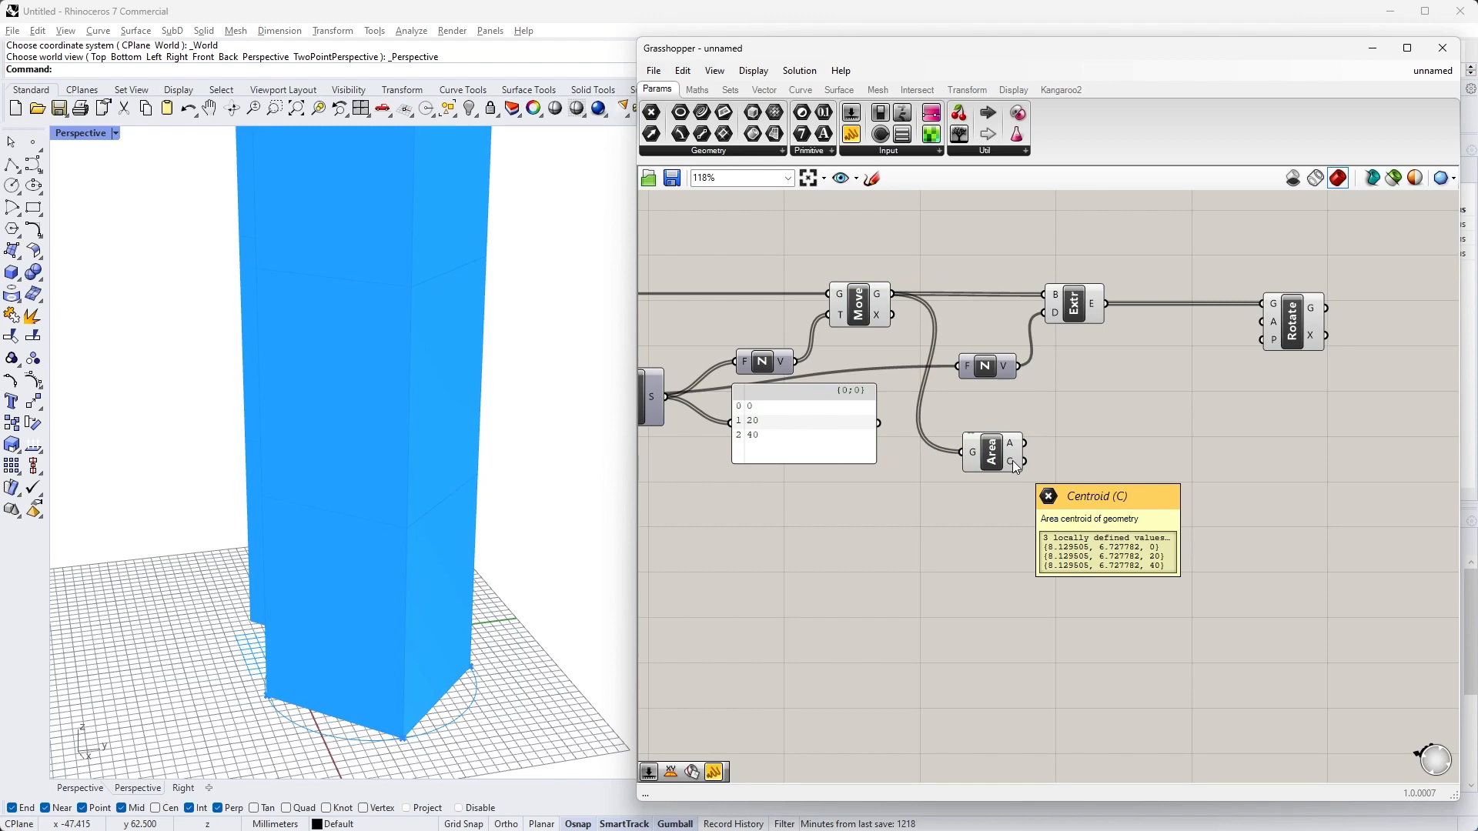
Connect Area's centroid output to Rotate's plane input and check the rotated tower against the original
{"action": "left_click_drag", "start_coordinate": [1019, 460], "coordinate": [1262, 344]}
{"action": "scroll", "coordinate": [394, 403], "scroll_direction": "down", "scroll_amount": 5}
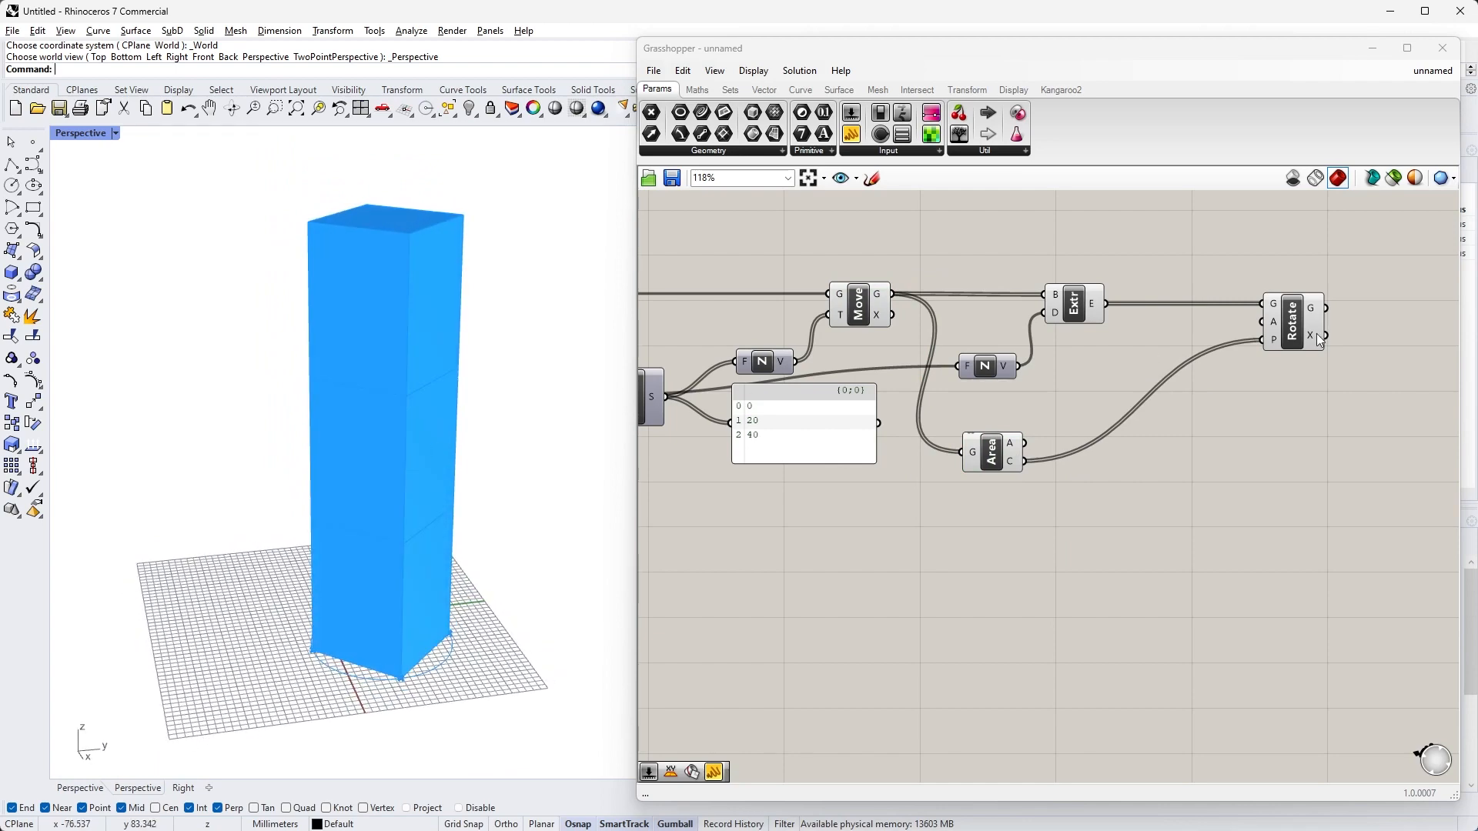
{"action": "mouse_move", "coordinate": [454, 286]}
{"action": "right_mouse_down"}
{"action": "mouse_move", "coordinate": [438, 330]}
{"action": "mouse_move", "coordinate": [459, 277]}
{"action": "mouse_move", "coordinate": [542, 300]}
{"action": "mouse_move", "coordinate": [452, 297]}
{"action": "right_mouse_up"}
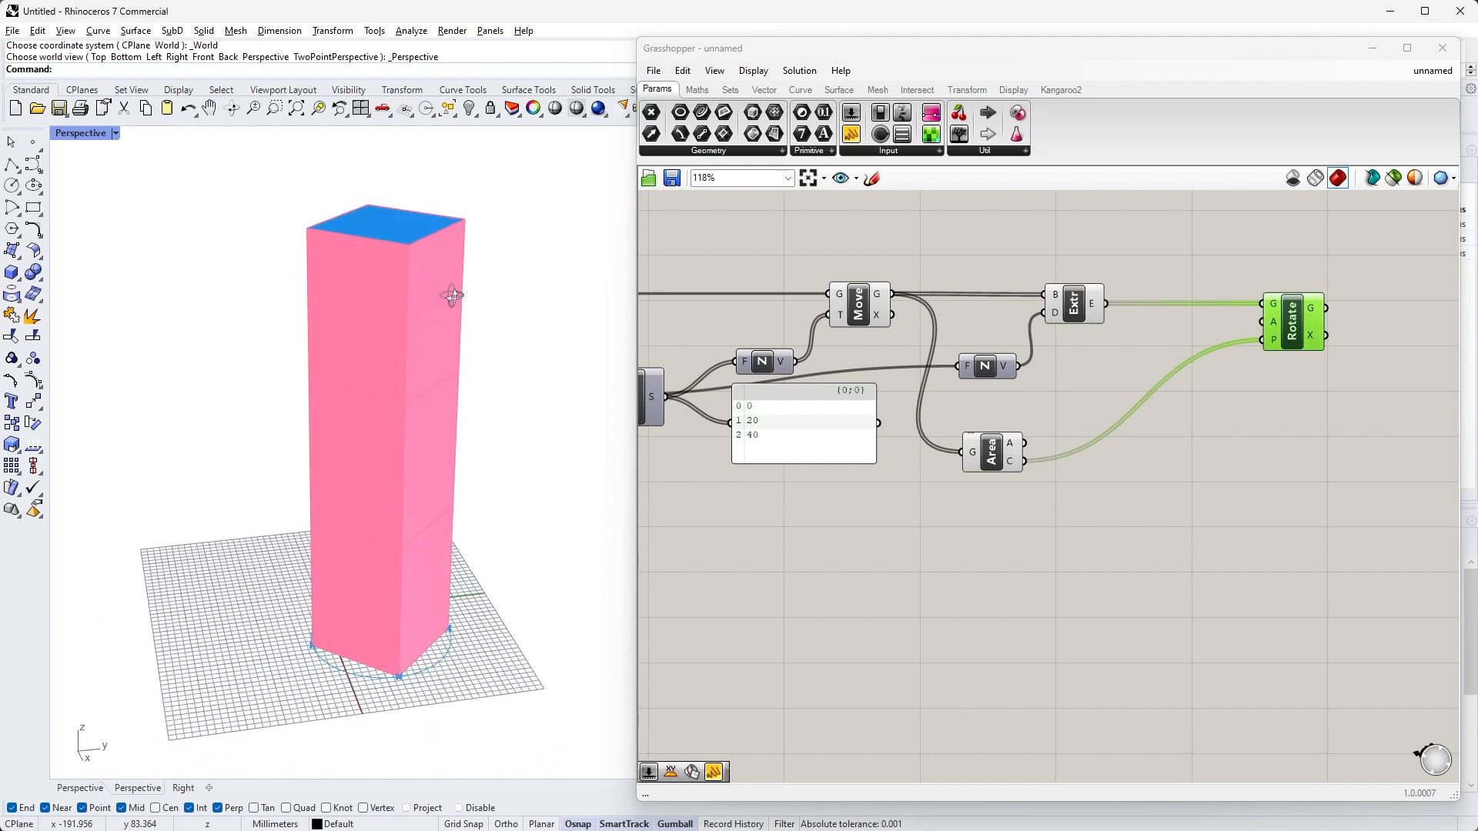
{"action": "left_click", "coordinate": [1233, 428]}
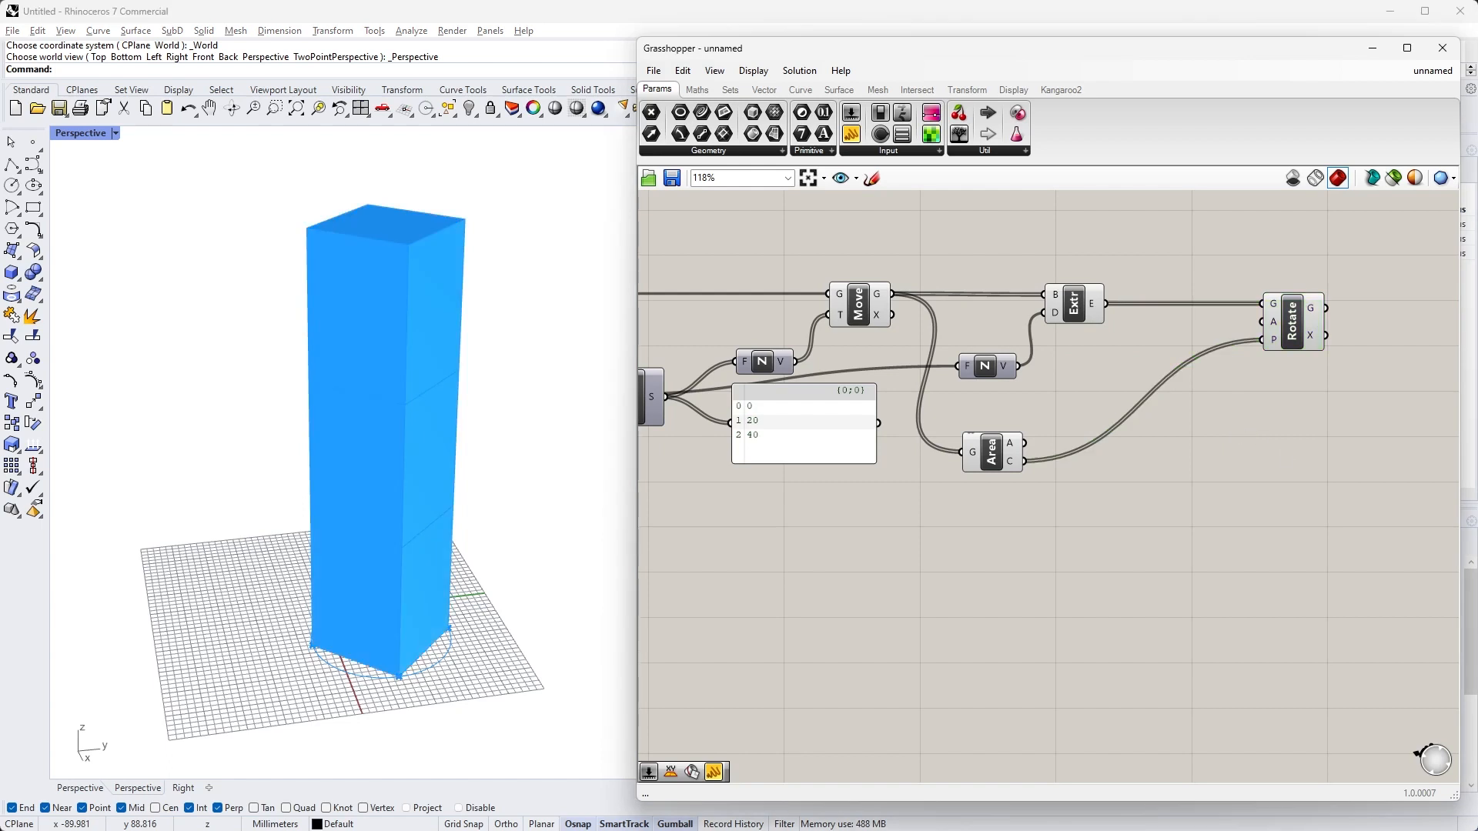
{"action": "right_click_drag", "start_coordinate": [554, 419], "coordinate": [520, 411]}
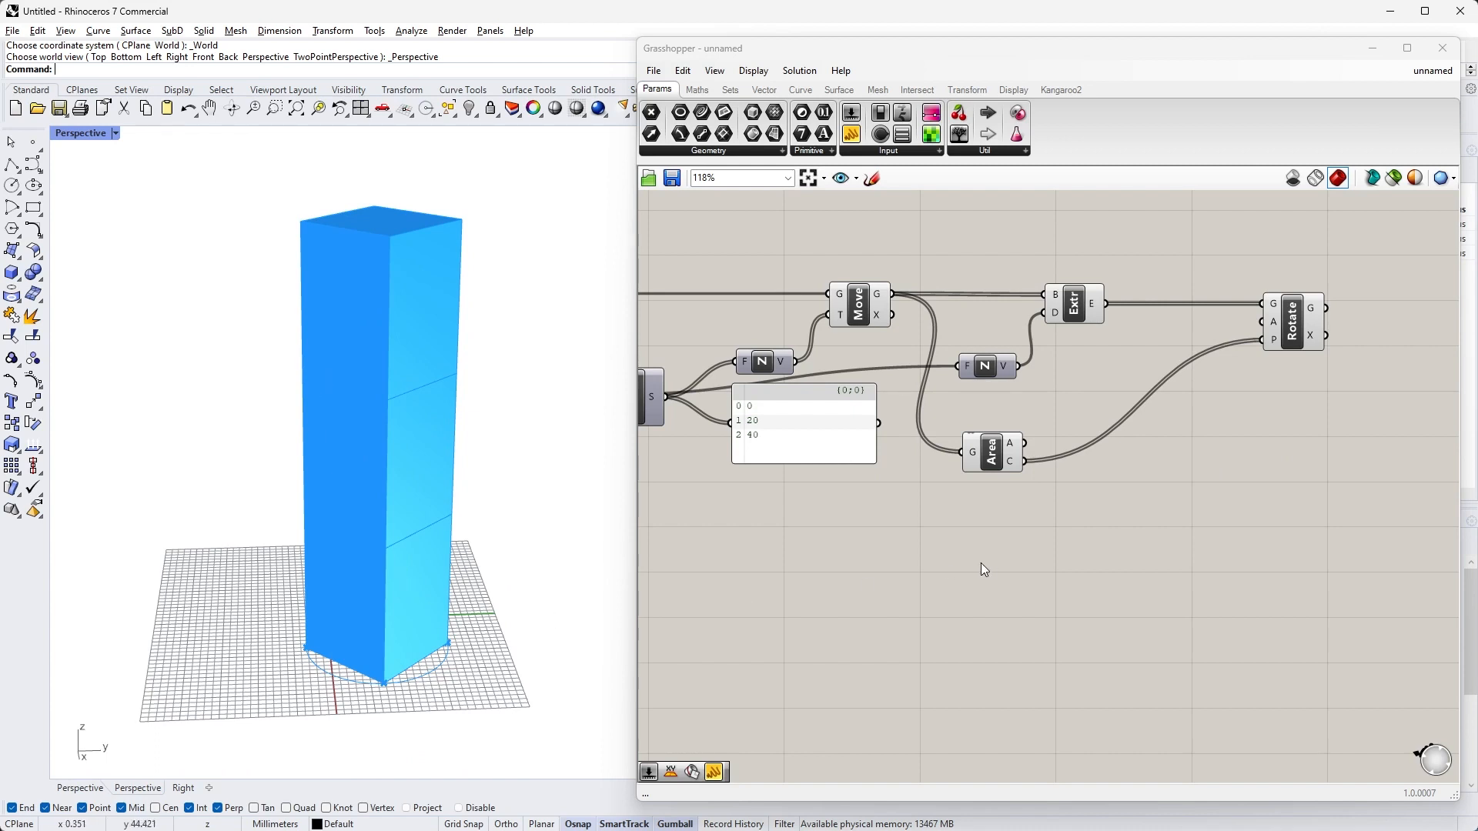
Add a number slider with the value 45 and place it below the Area component
{"action": "right_click_drag", "start_coordinate": [1111, 561], "coordinate": [1046, 519]}
{"action": "double_click", "coordinate": [1004, 516]}
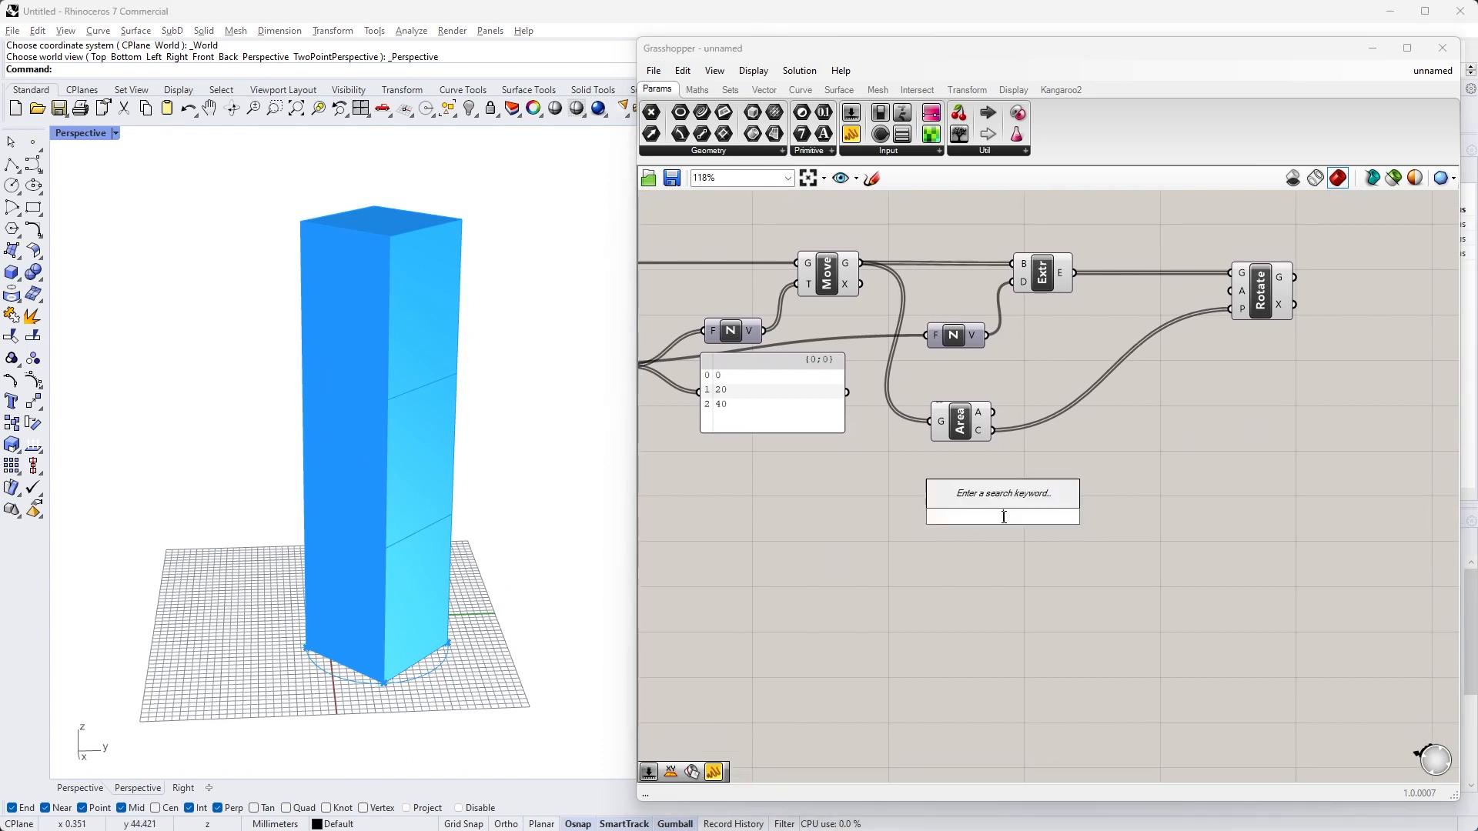
{"action": "type", "text": "45"}
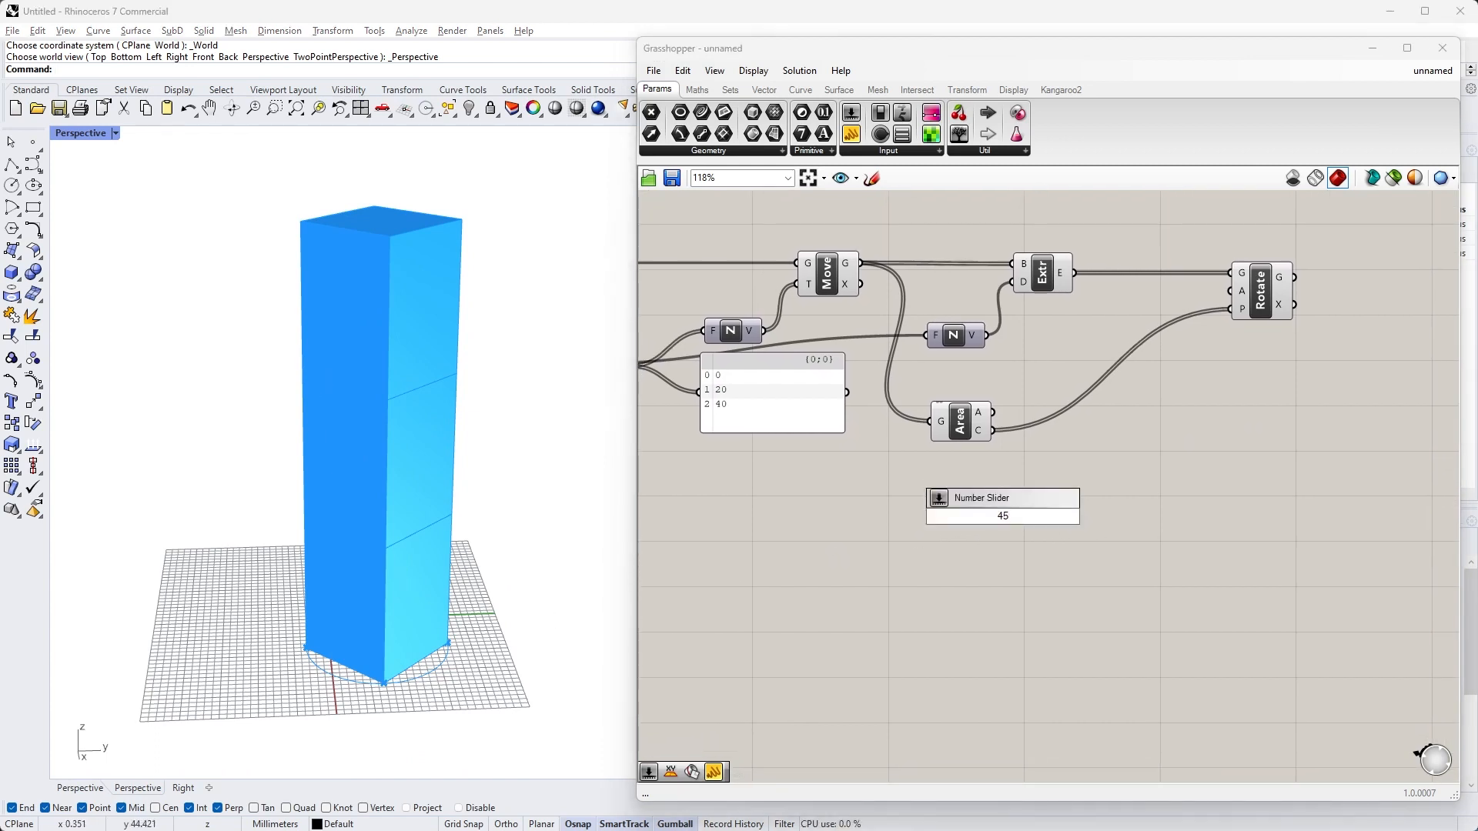
{"action": "key", "text": "Return"}
{"action": "left_click_drag", "start_coordinate": [1005, 515], "coordinate": [923, 498]}
{"action": "left_click", "coordinate": [1052, 556]}
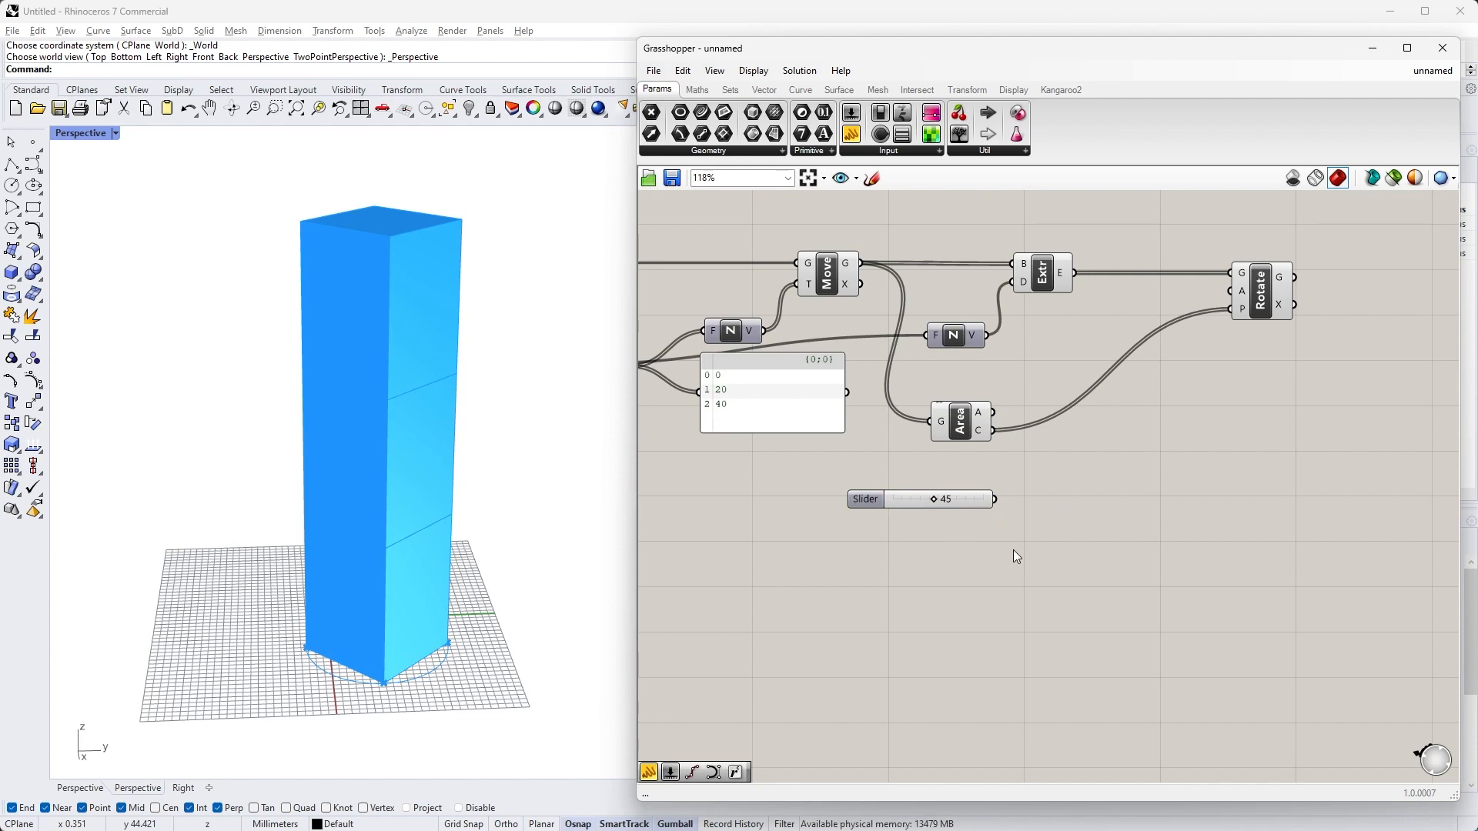
Add a Radians component fed by the 45 slider and connect its radians output to Rotate's angle input
{"action": "double_click", "coordinate": [1065, 498]}
{"action": "type", "text": "radi"}
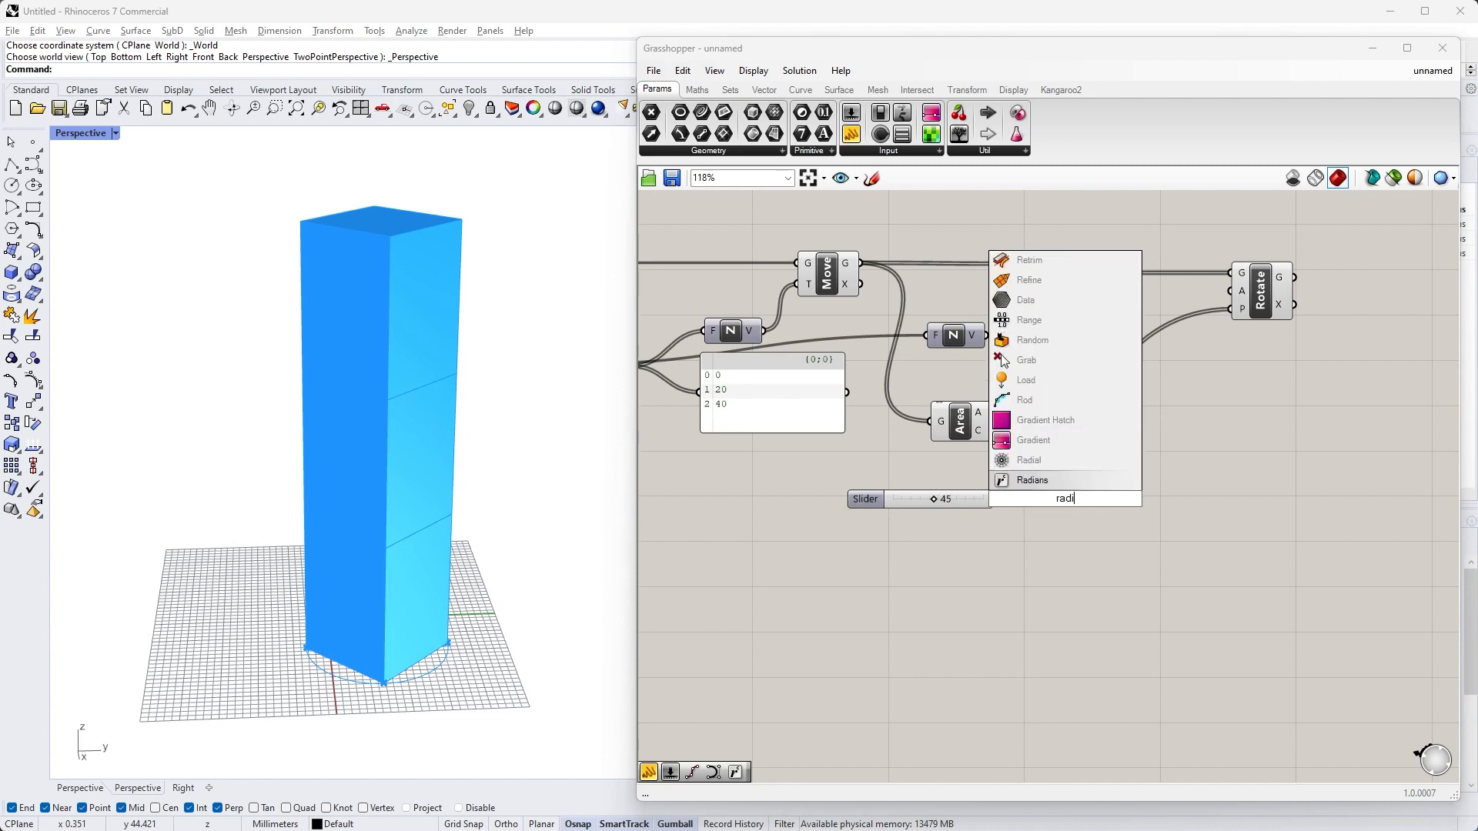
{"action": "type", "text": "ans"}
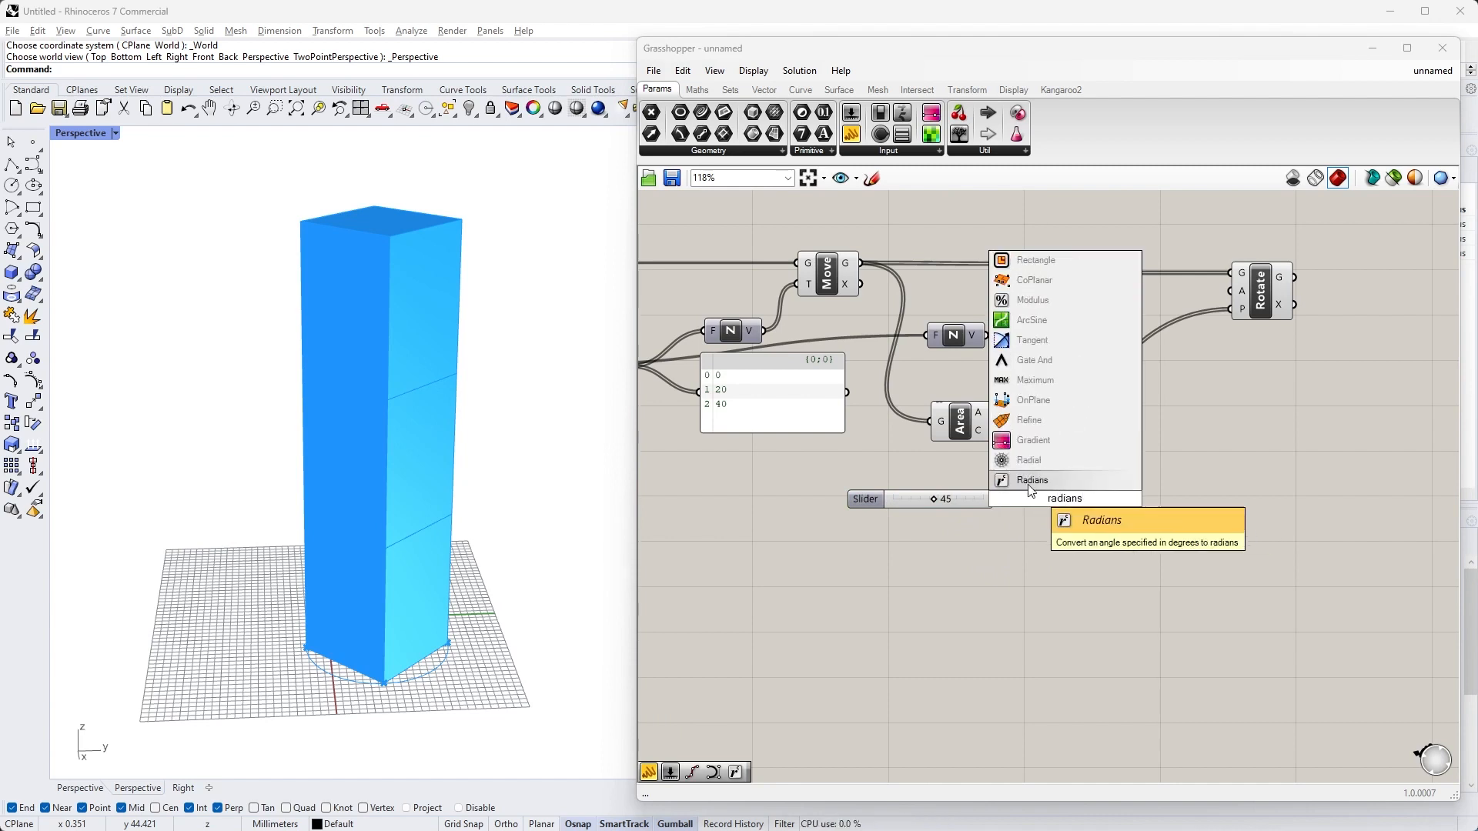
{"action": "left_click", "coordinate": [1102, 482]}
{"action": "left_click_drag", "start_coordinate": [1069, 502], "coordinate": [1230, 292]}
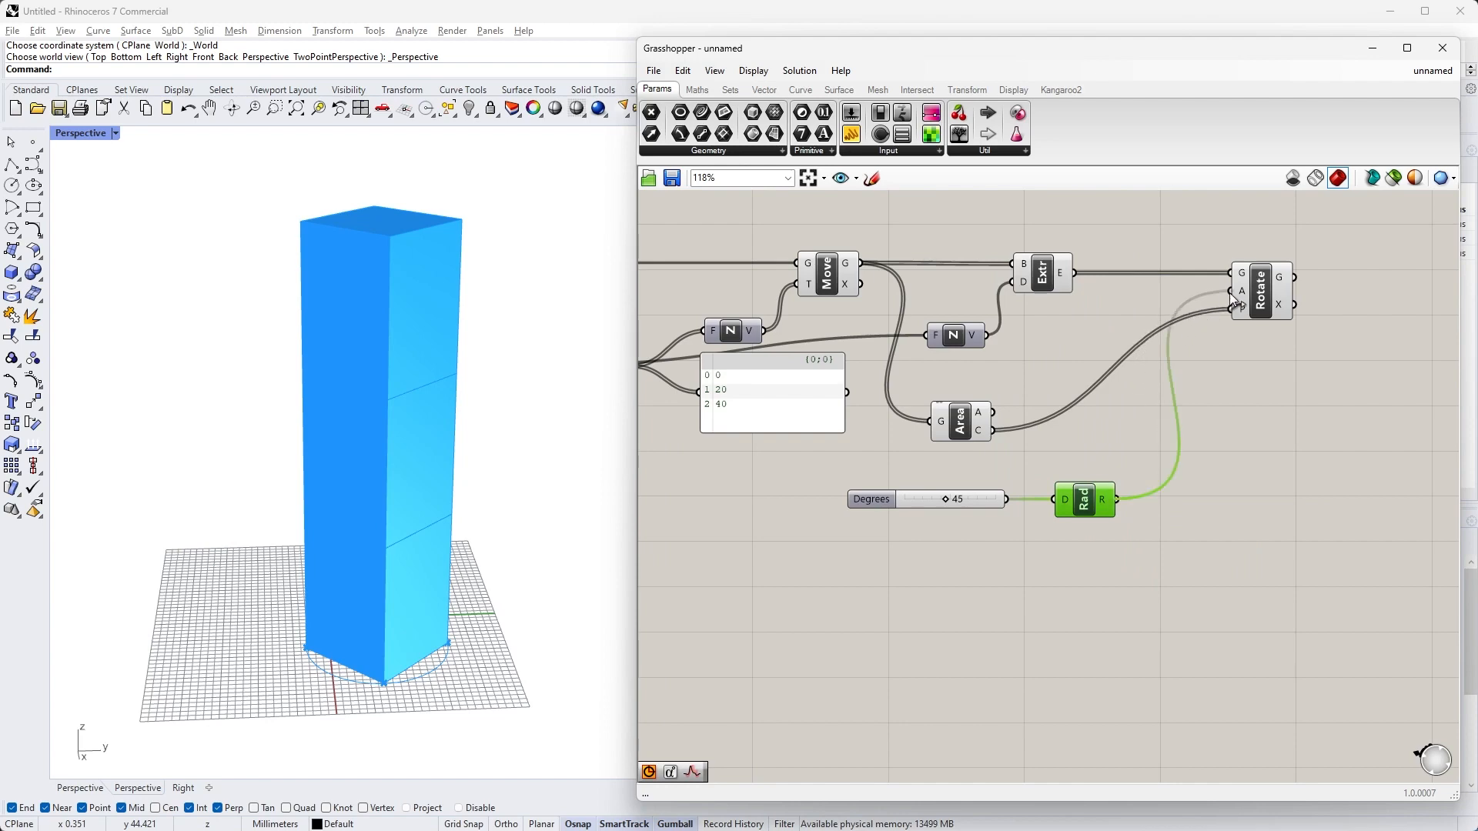
{"action": "right_click_drag", "start_coordinate": [474, 331], "coordinate": [515, 392]}
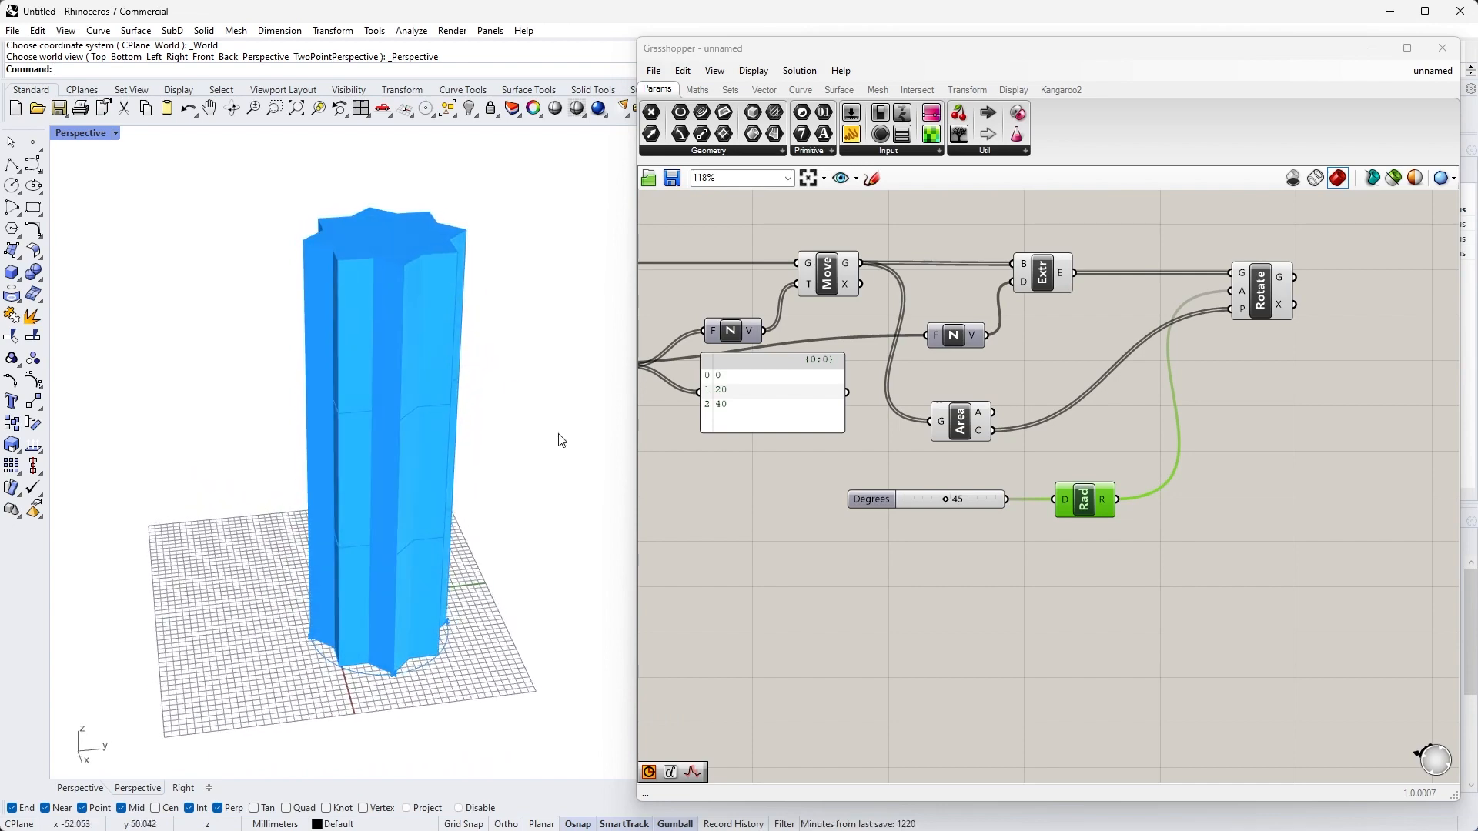
{"action": "left_click", "coordinate": [925, 596]}
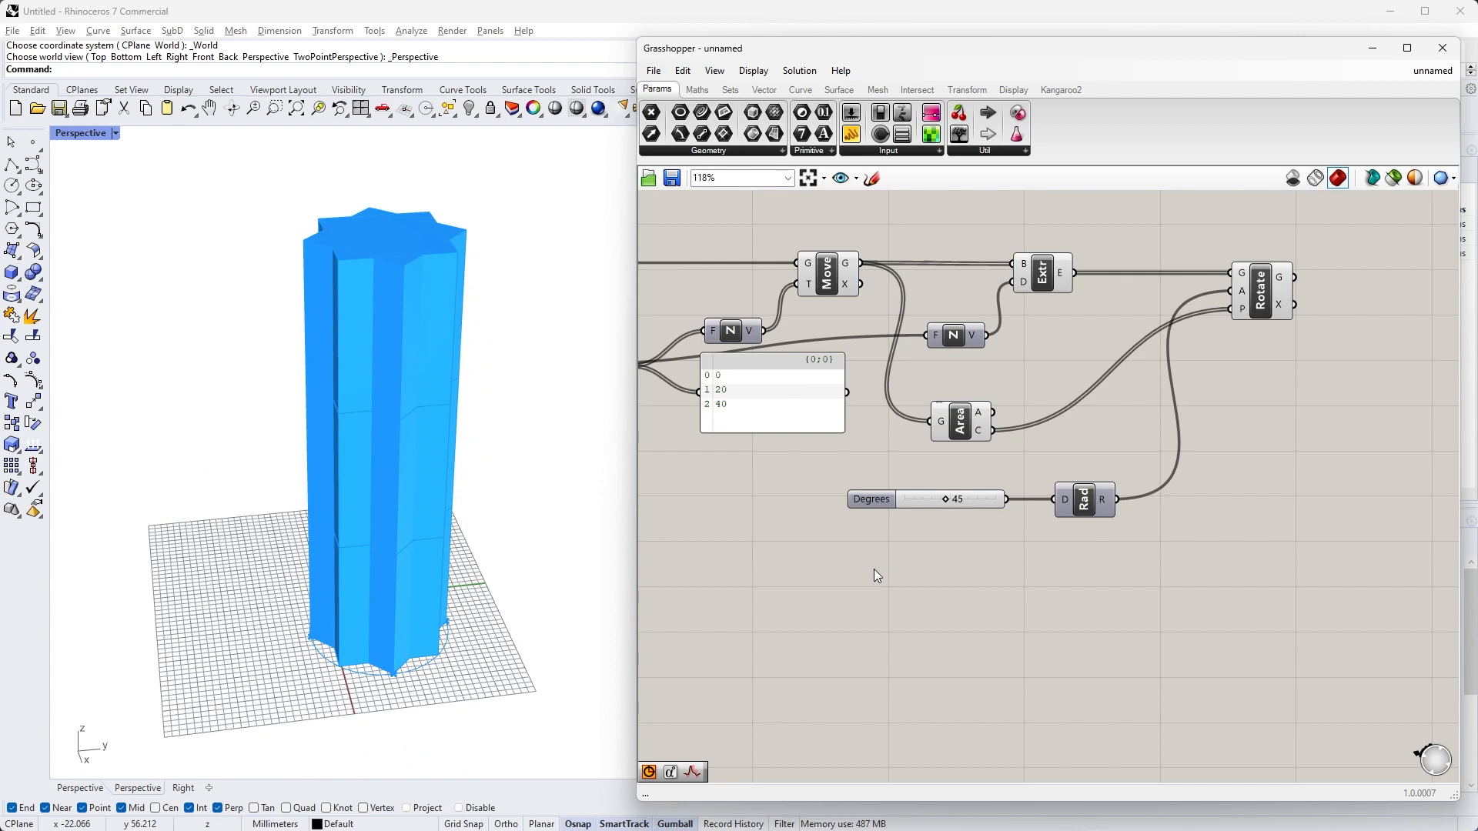
Align the Area component, the Degrees slider and the Radians component in a tidy layout below Extrude
{"action": "left_click_drag", "start_coordinate": [958, 427], "coordinate": [1039, 406]}
{"action": "left_click_drag", "start_coordinate": [1147, 565], "coordinate": [935, 483]}
{"action": "left_click_drag", "start_coordinate": [1092, 498], "coordinate": [1049, 497]}
{"action": "left_click", "coordinate": [1048, 546]}
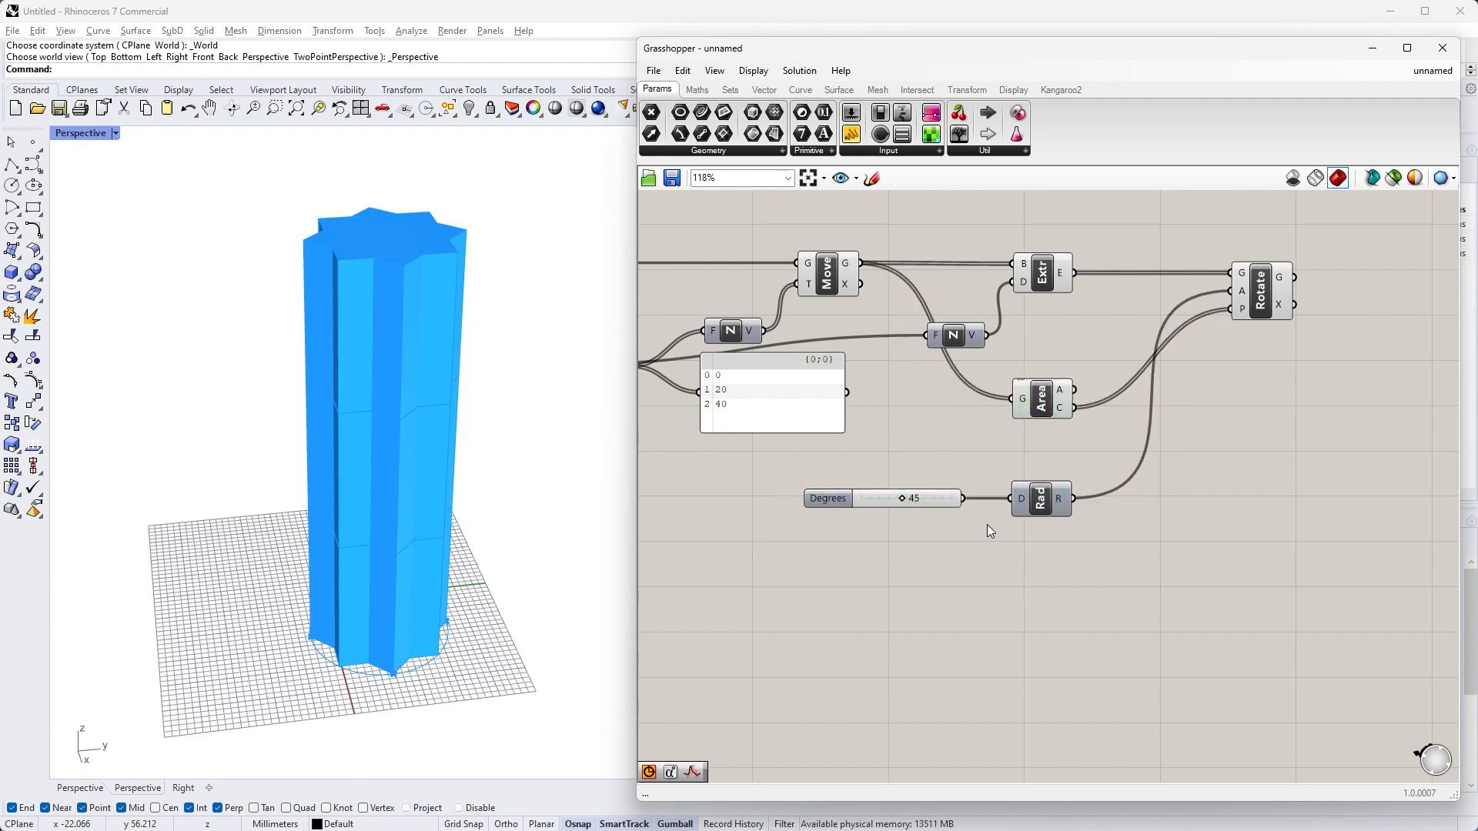
Review the whole definition and select Extrude and Rotate in turn to compare the original and rotated towers
{"action": "scroll", "coordinate": [1128, 431], "scroll_direction": "down", "scroll_amount": 5}
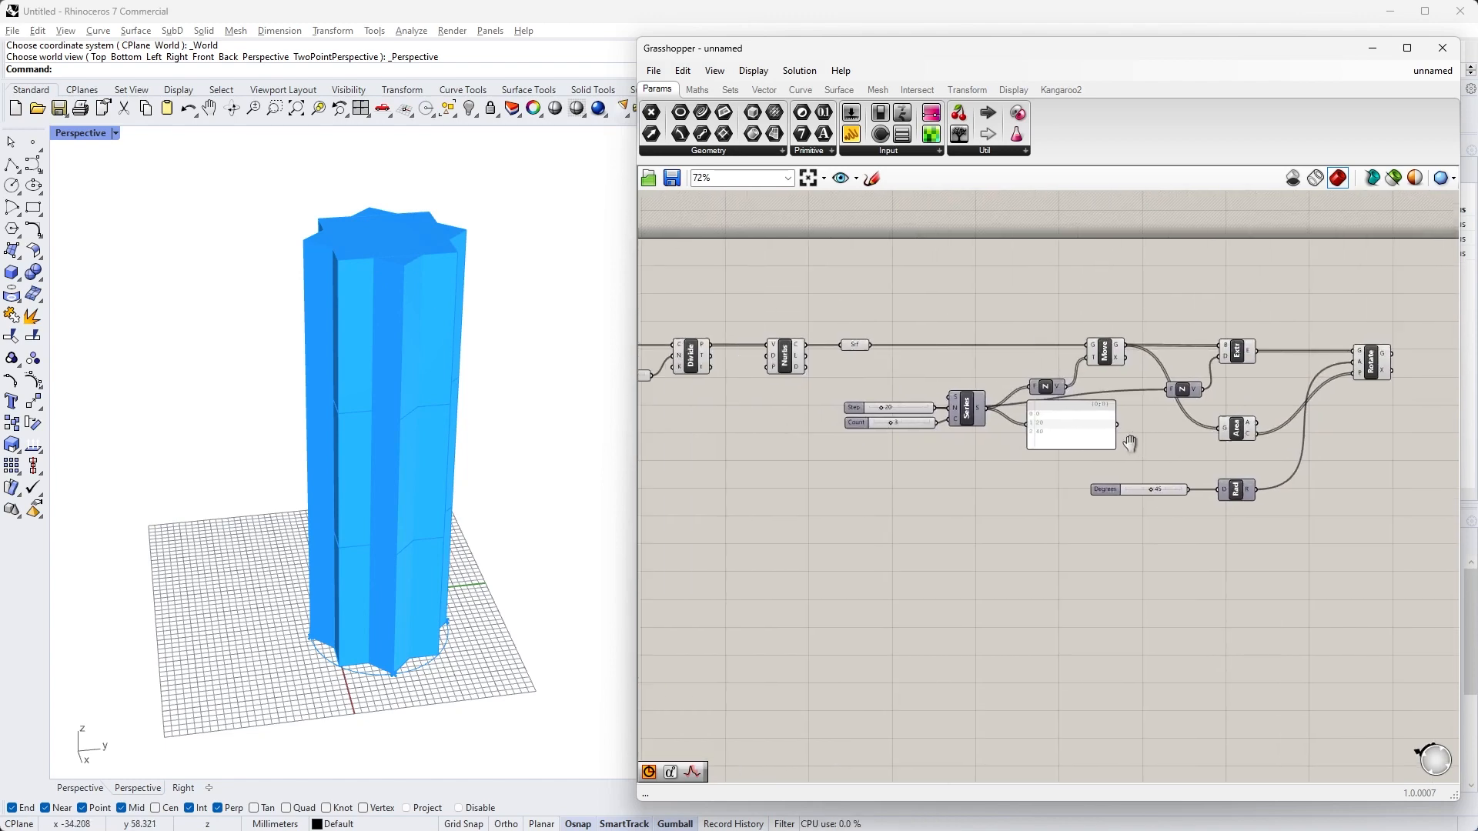
{"action": "right_click_drag", "start_coordinate": [1150, 425], "coordinate": [1168, 423]}
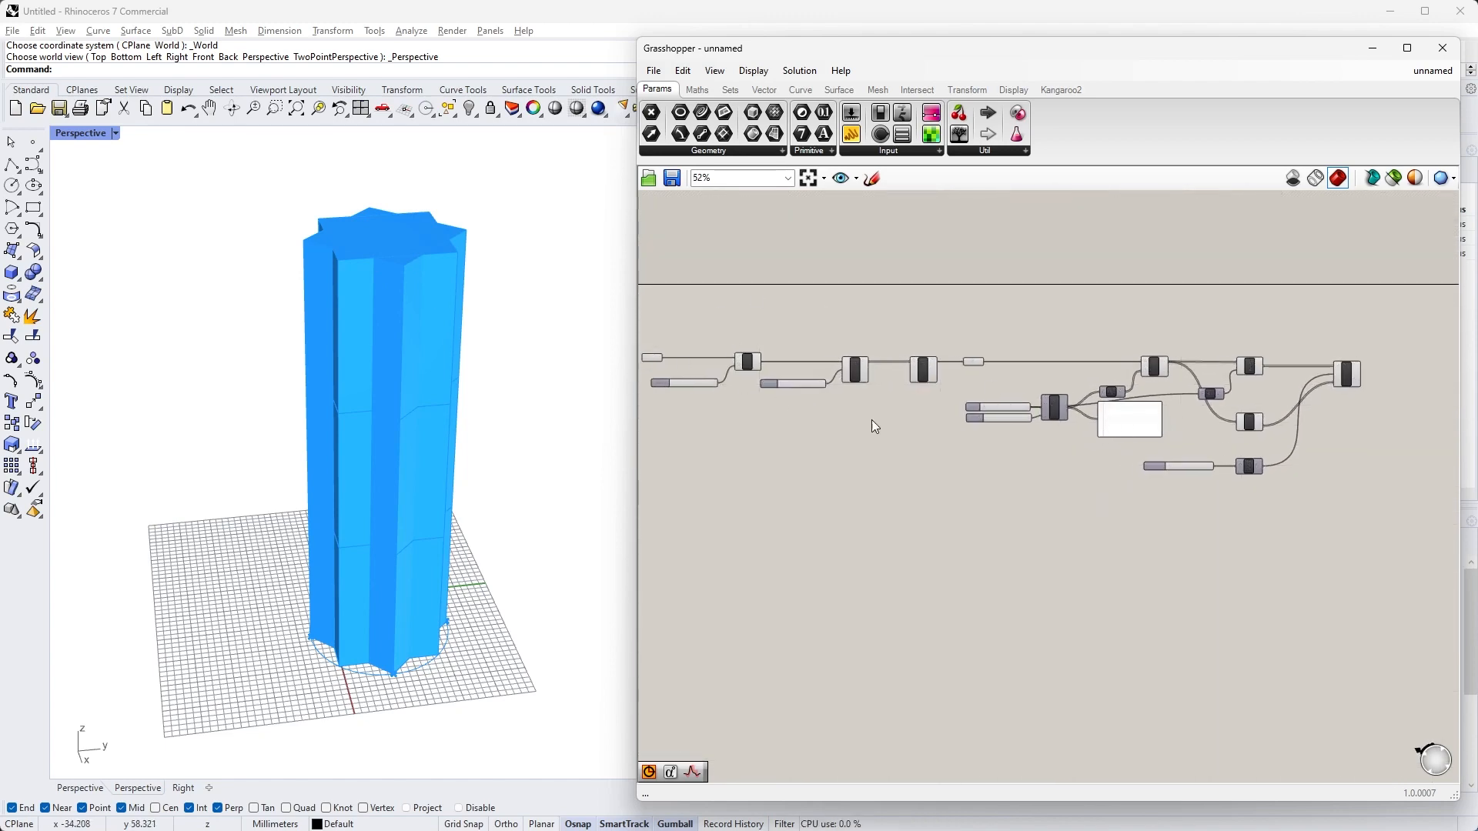
{"action": "right_click_drag", "start_coordinate": [805, 424], "coordinate": [821, 412]}
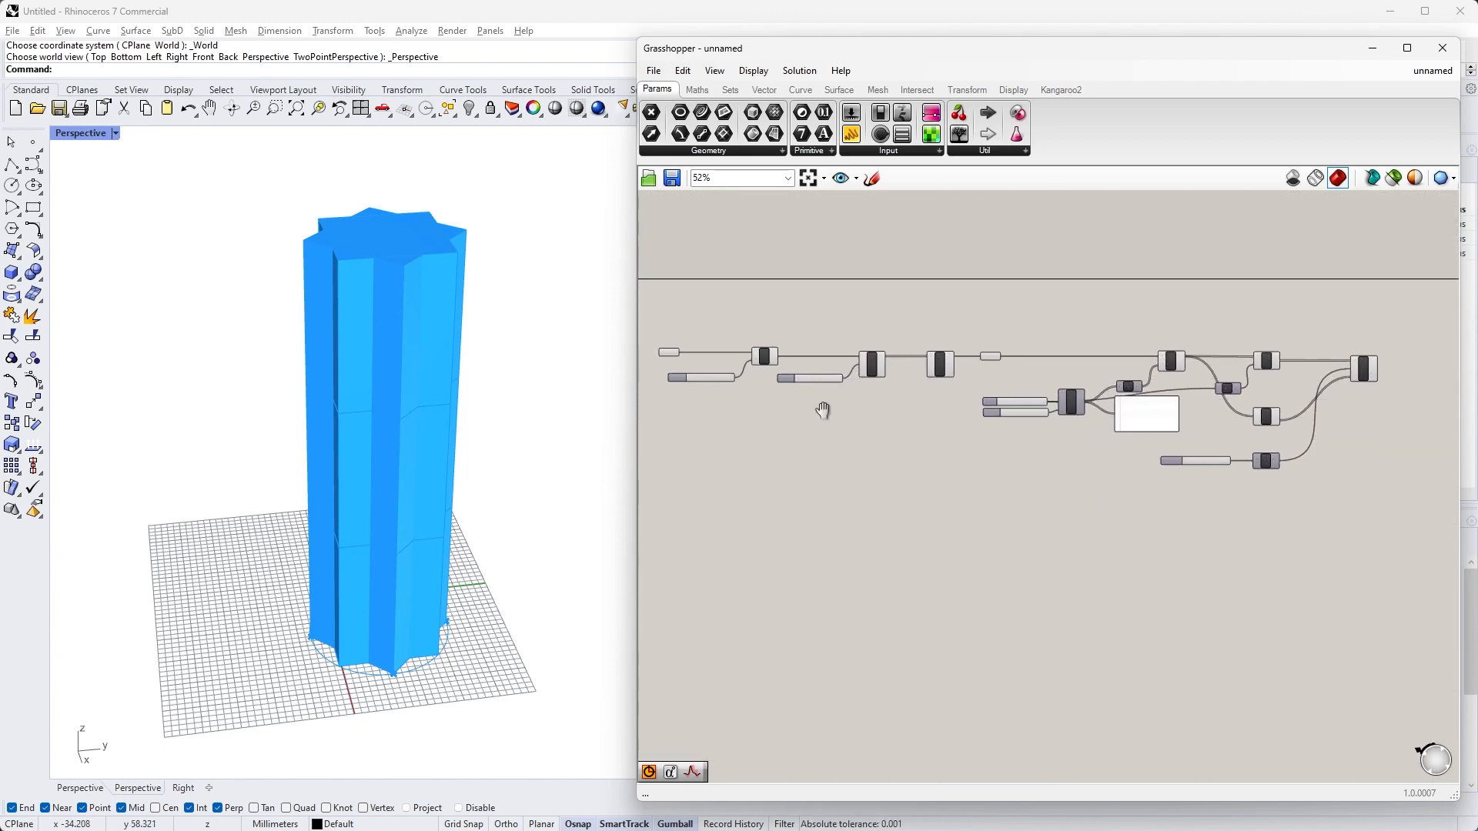
{"action": "scroll", "coordinate": [1316, 374], "scroll_direction": "up", "scroll_amount": 3}
{"action": "left_click", "coordinate": [1228, 354]}
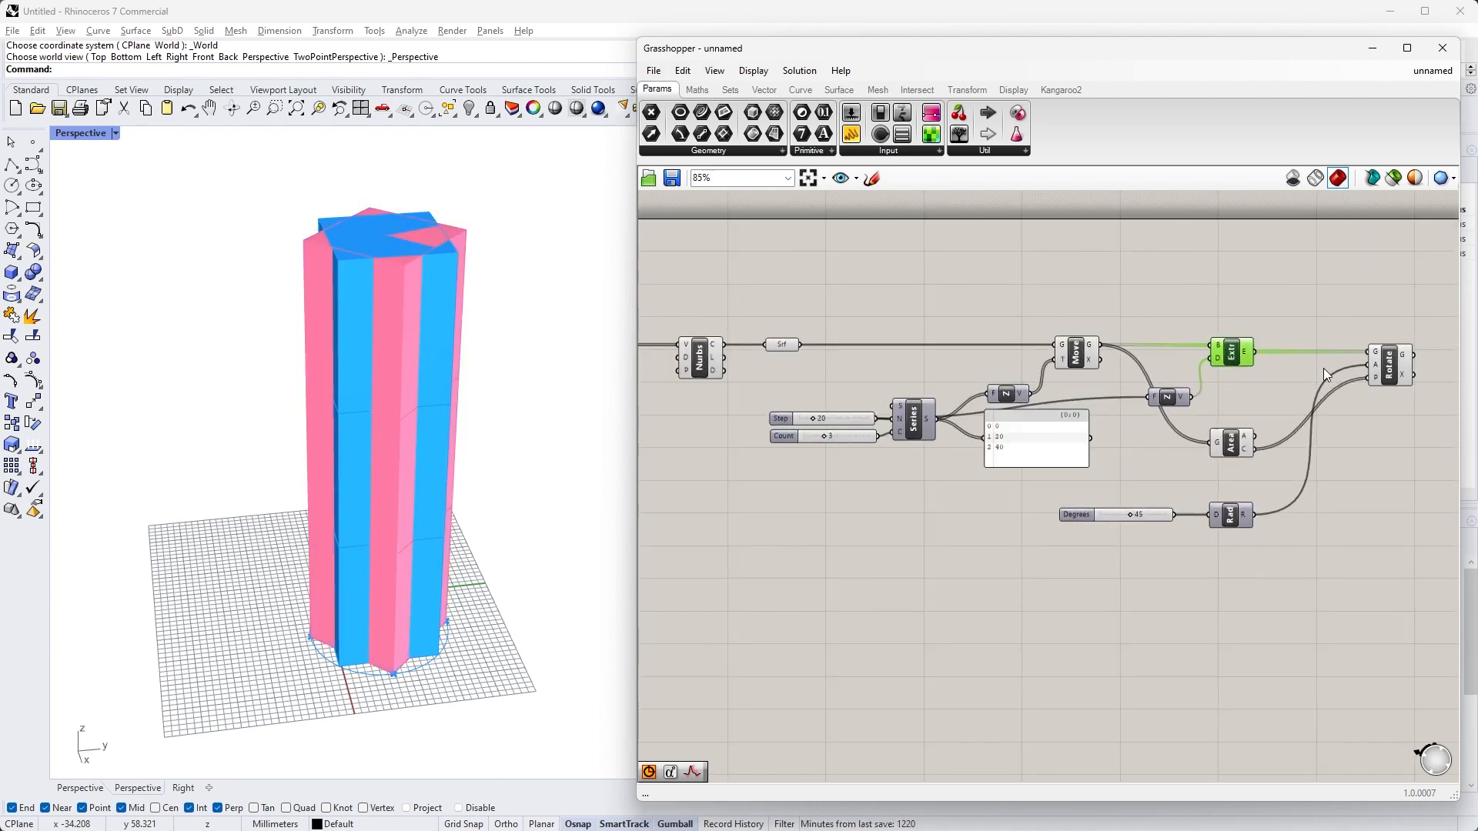
{"action": "left_click", "coordinate": [1379, 368]}
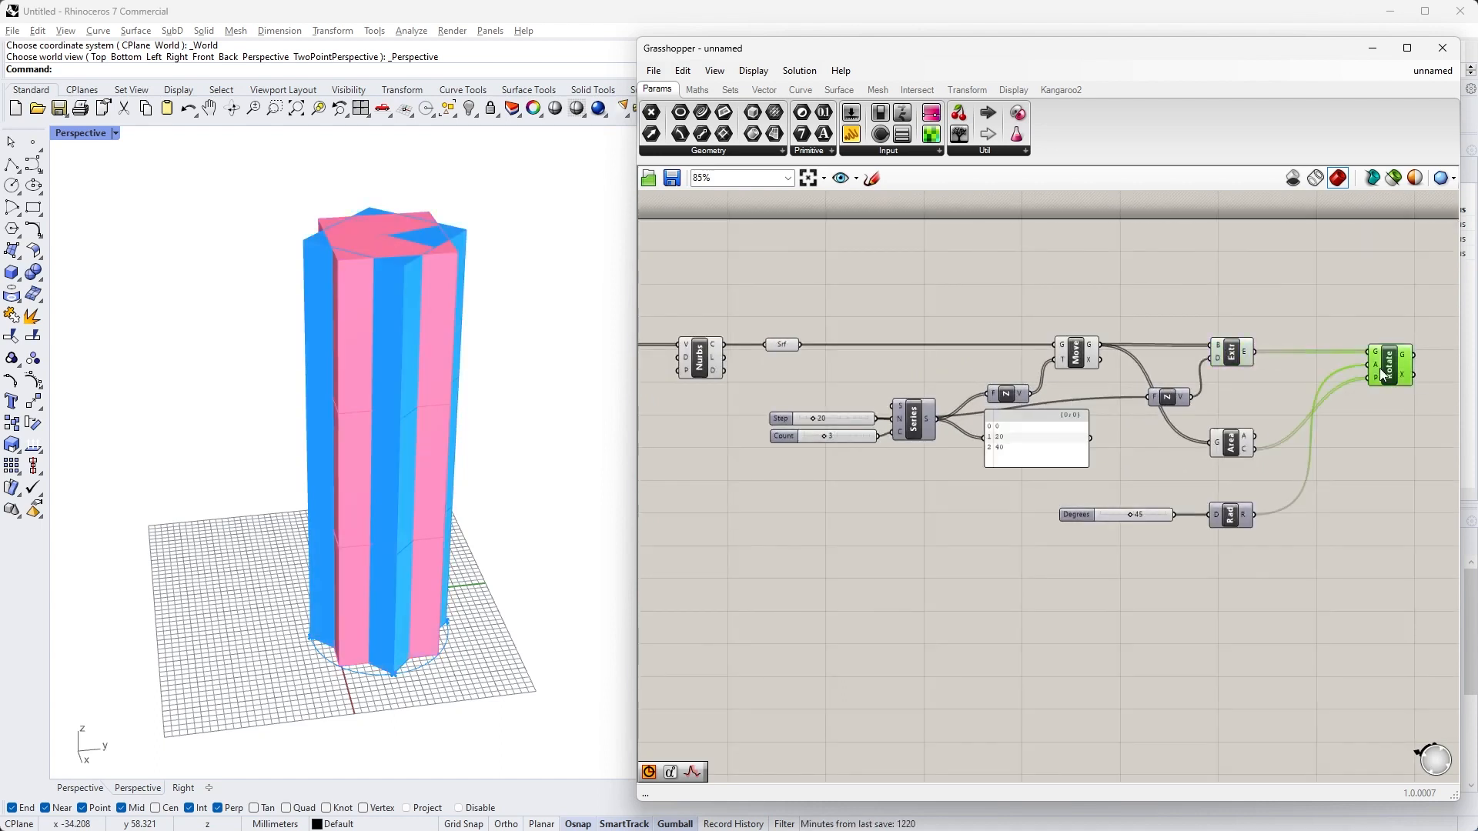
{"action": "left_click", "coordinate": [1384, 435]}
{"action": "scroll", "coordinate": [1384, 435], "scroll_direction": "up", "scroll_amount": 3}
{"action": "right_click_drag", "start_coordinate": [1397, 409], "coordinate": [1273, 400]}
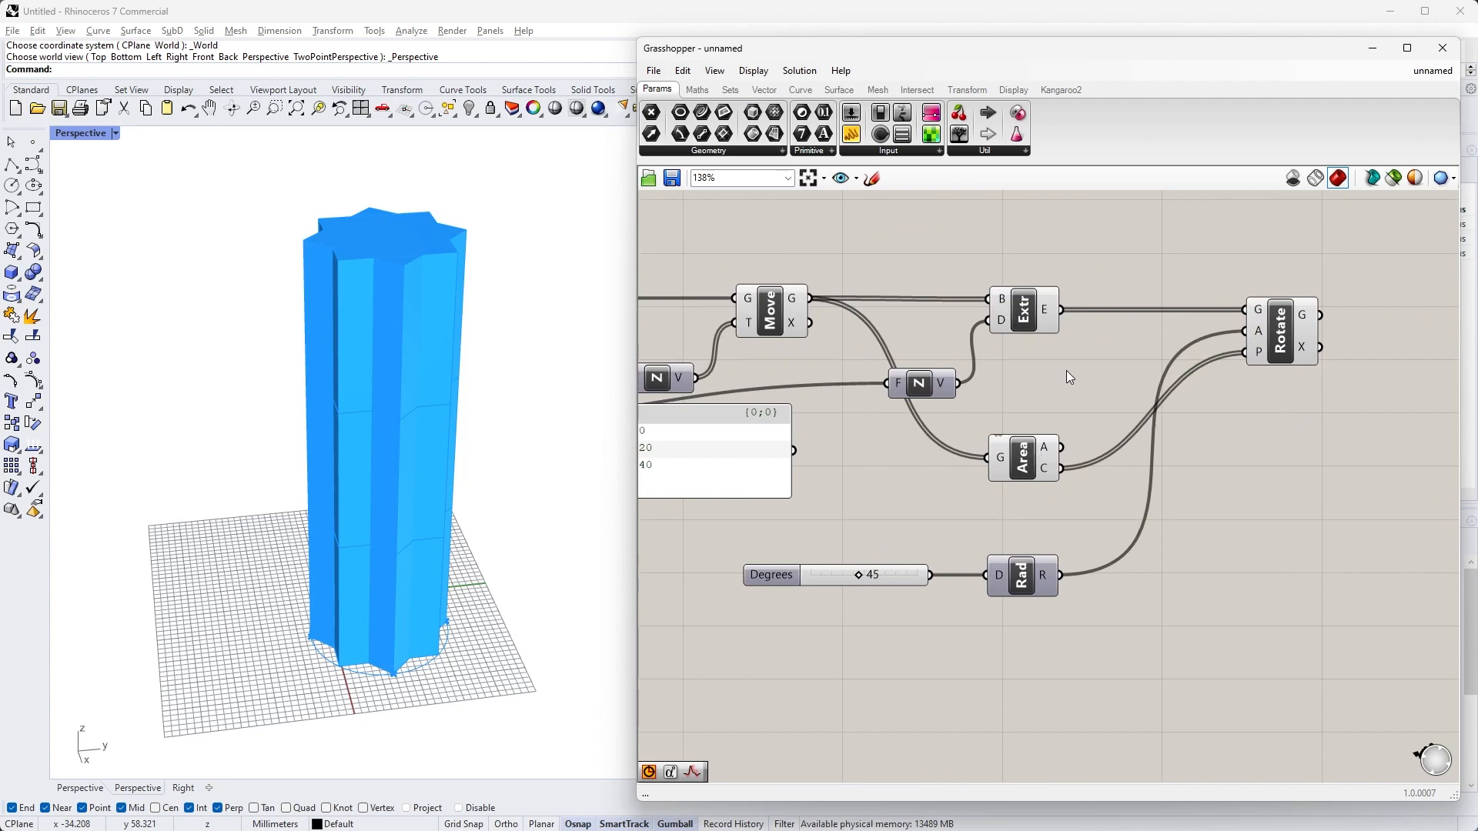
{"action": "left_click", "coordinate": [1026, 311]}
{"action": "mouse_move", "coordinate": [452, 265]}
{"action": "right_mouse_down"}
{"action": "mouse_move", "coordinate": [454, 300]}
{"action": "mouse_move", "coordinate": [448, 257]}
{"action": "right_mouse_up"}
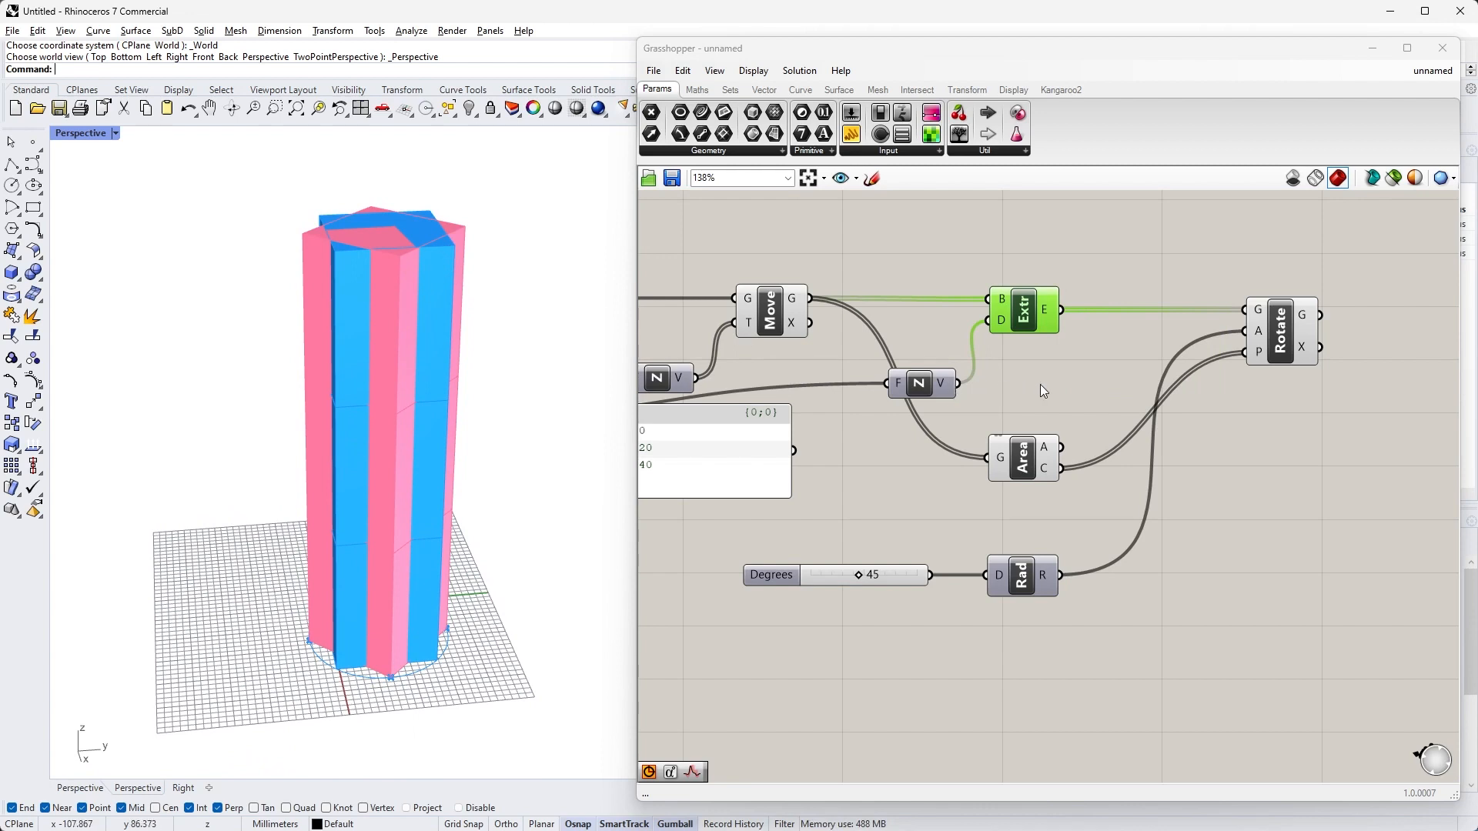
Turn off the preview of Extrude and of all components from the base point through Move, so only the rotated tower shows
{"action": "right_click", "coordinate": [1028, 308]}
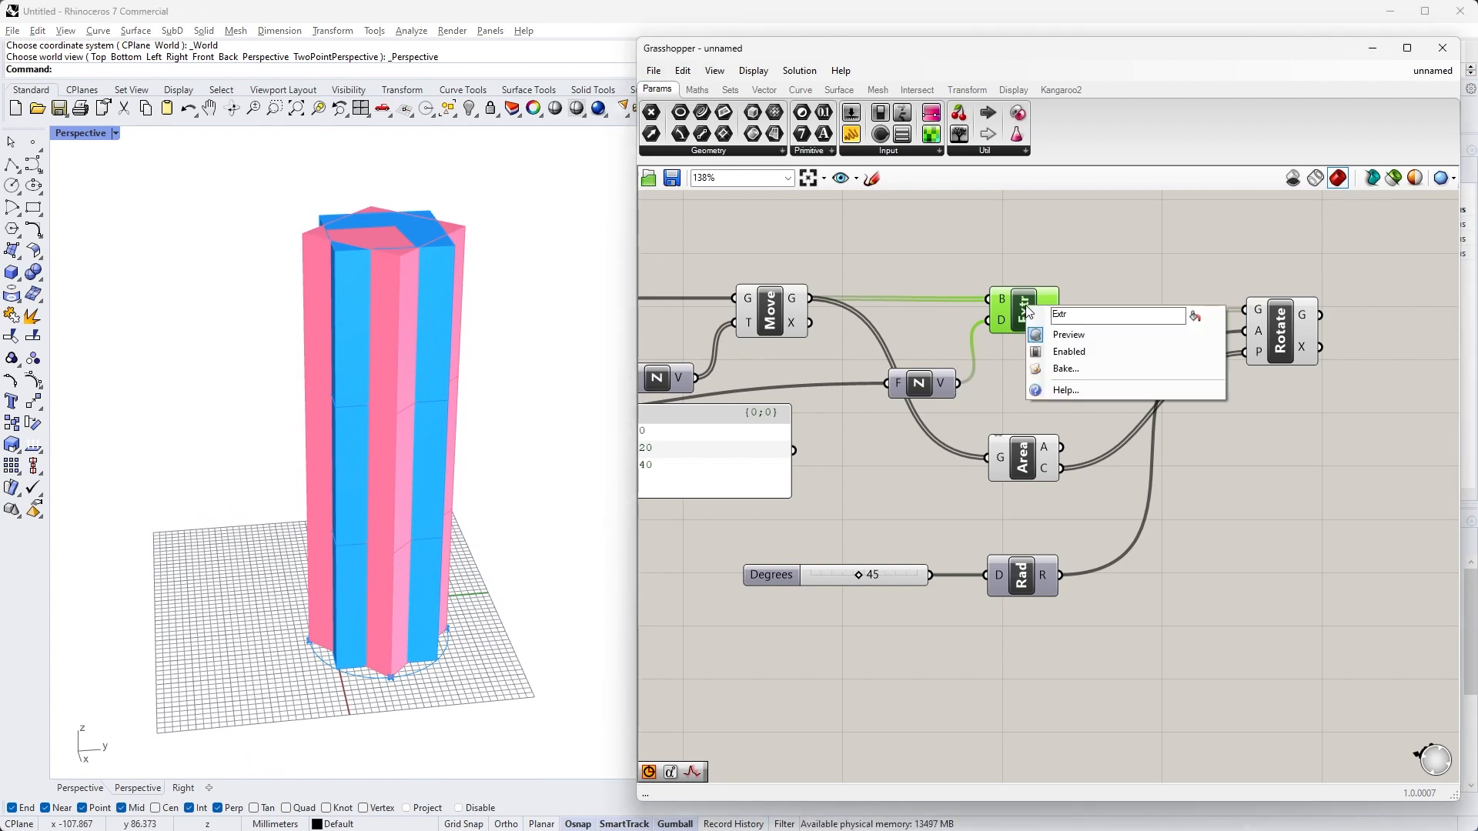
{"action": "left_click", "coordinate": [1067, 336]}
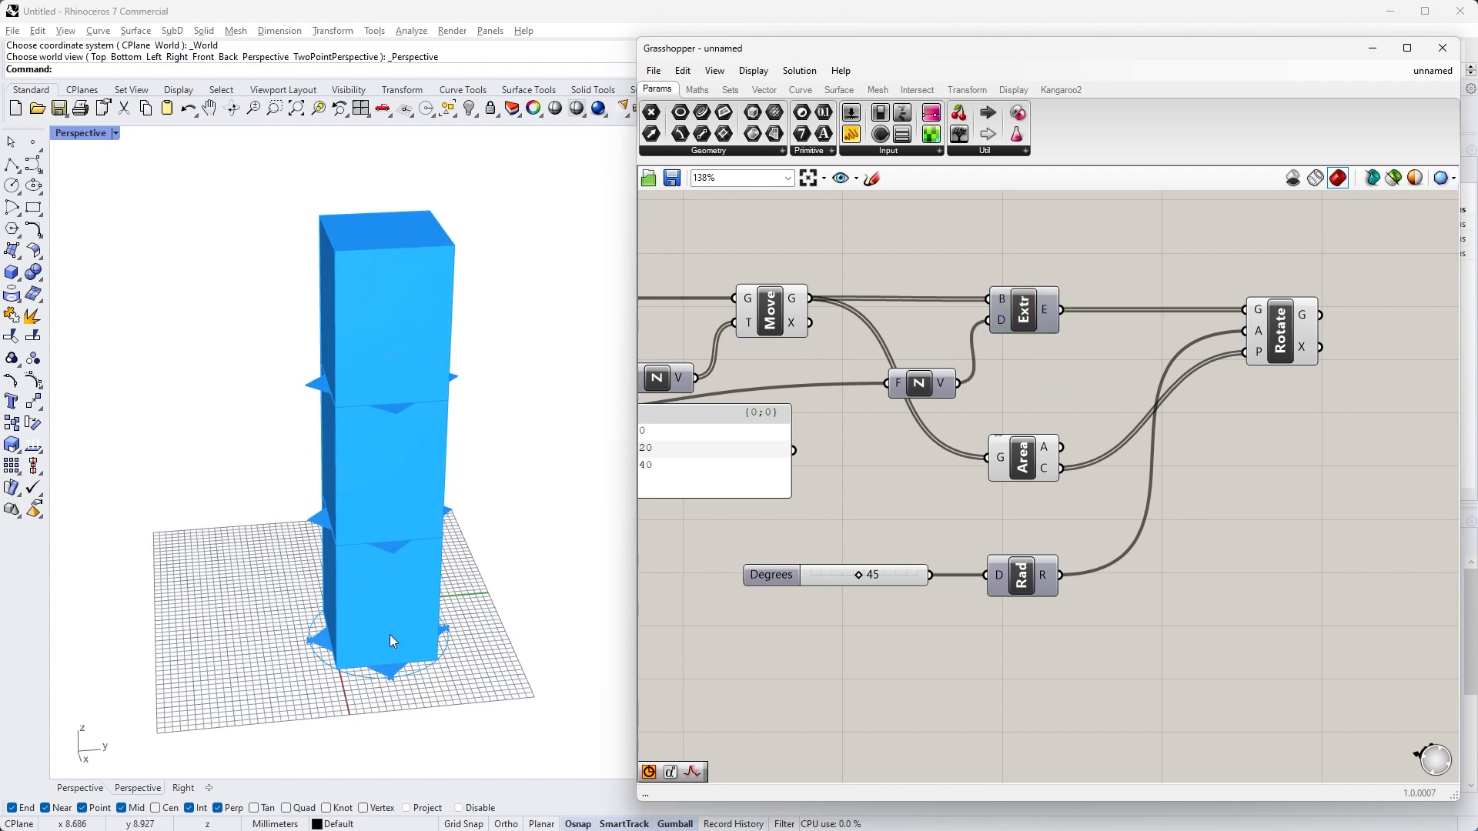
{"action": "scroll", "coordinate": [947, 348], "scroll_direction": "down", "scroll_amount": 5}
{"action": "left_click_drag", "start_coordinate": [684, 308], "coordinate": [1103, 400]}
{"action": "scroll", "coordinate": [1122, 381], "scroll_direction": "up", "scroll_amount": 2}
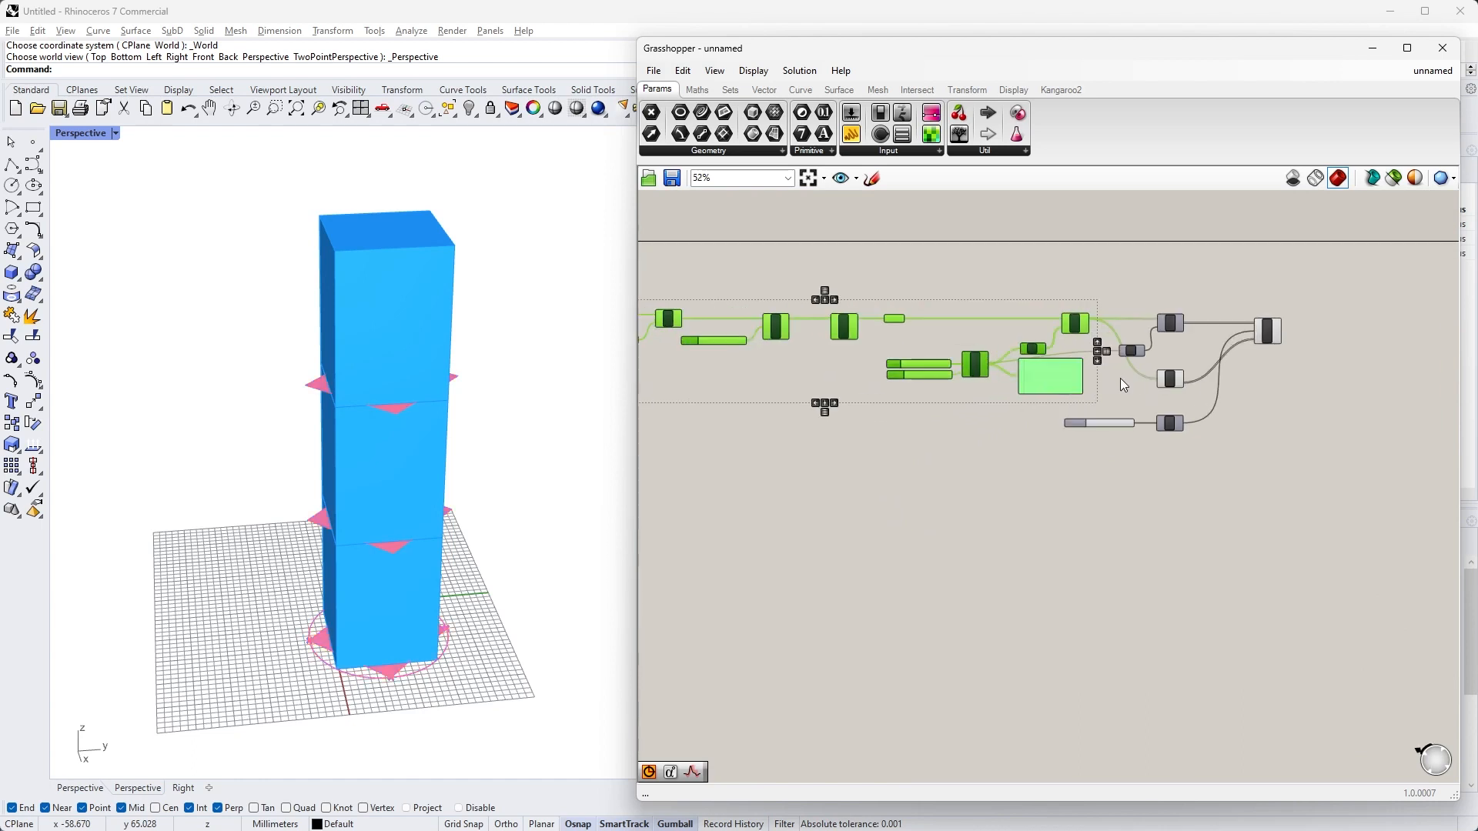
{"action": "left_click", "coordinate": [1218, 402]}
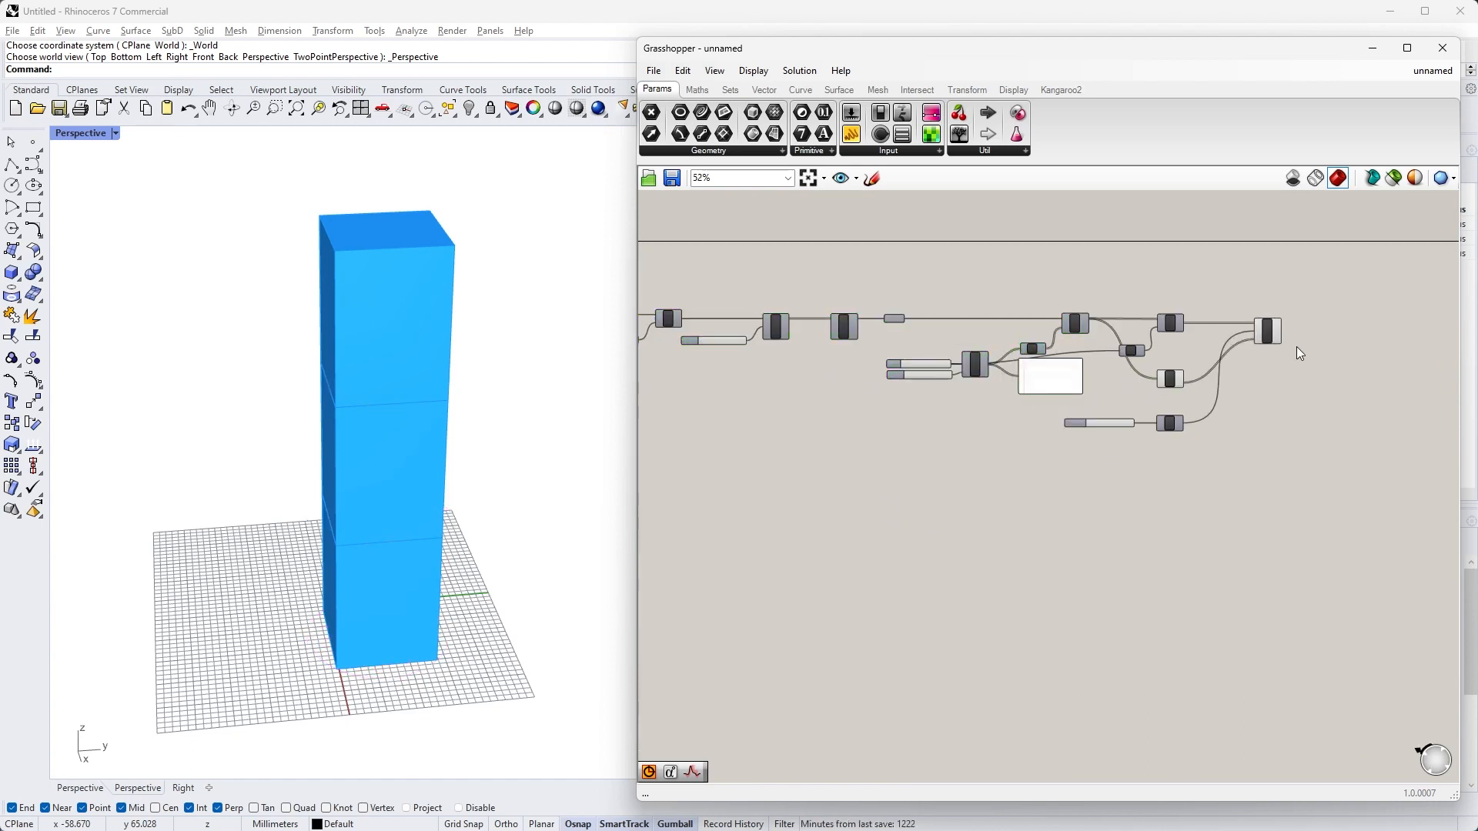
{"action": "scroll", "coordinate": [1299, 351], "scroll_direction": "up", "scroll_amount": 3}
{"action": "scroll", "coordinate": [1219, 374], "scroll_direction": "up", "scroll_amount": 2}
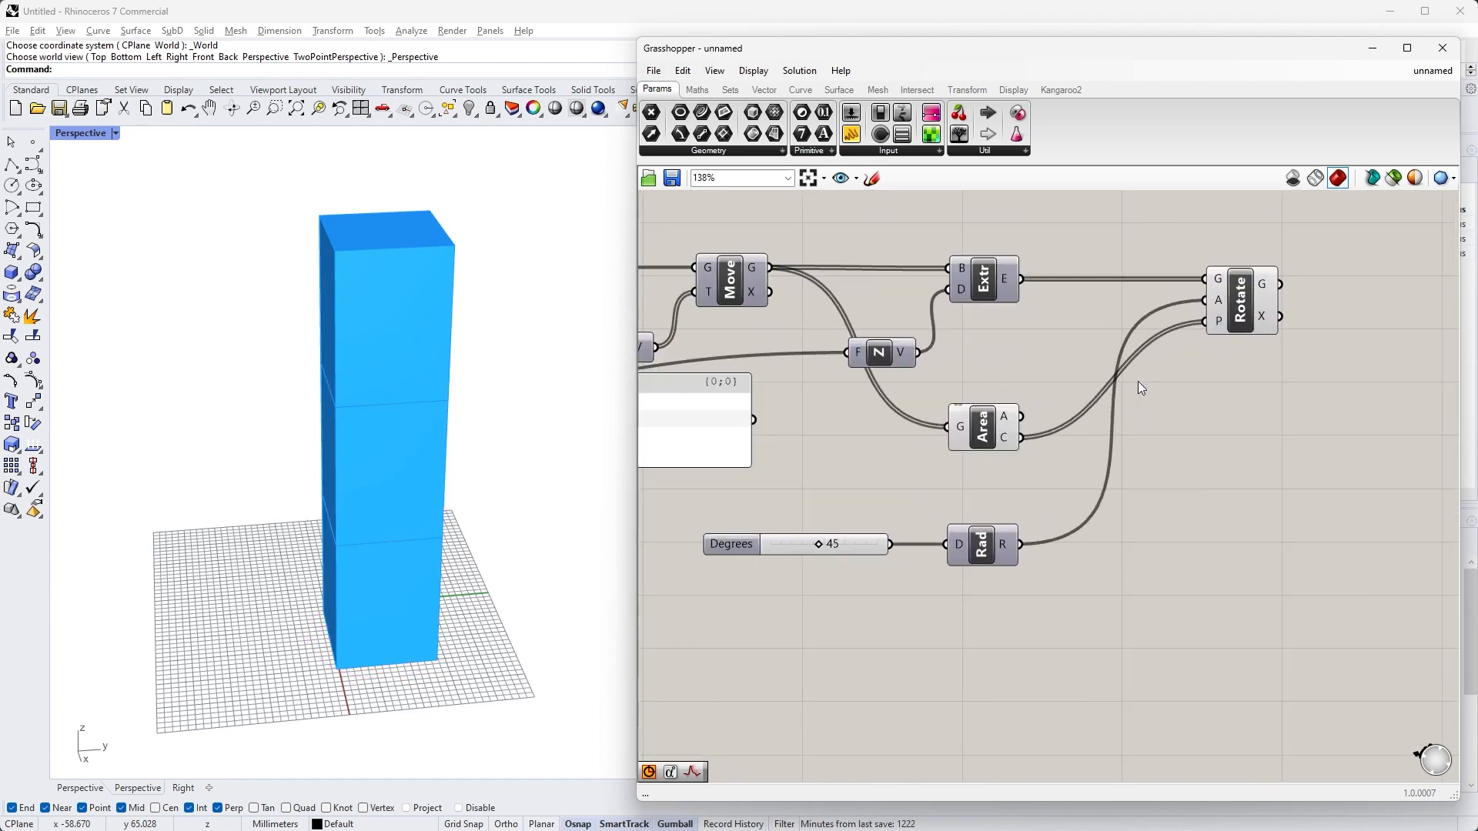
{"action": "right_click_drag", "start_coordinate": [416, 455], "coordinate": [443, 438]}
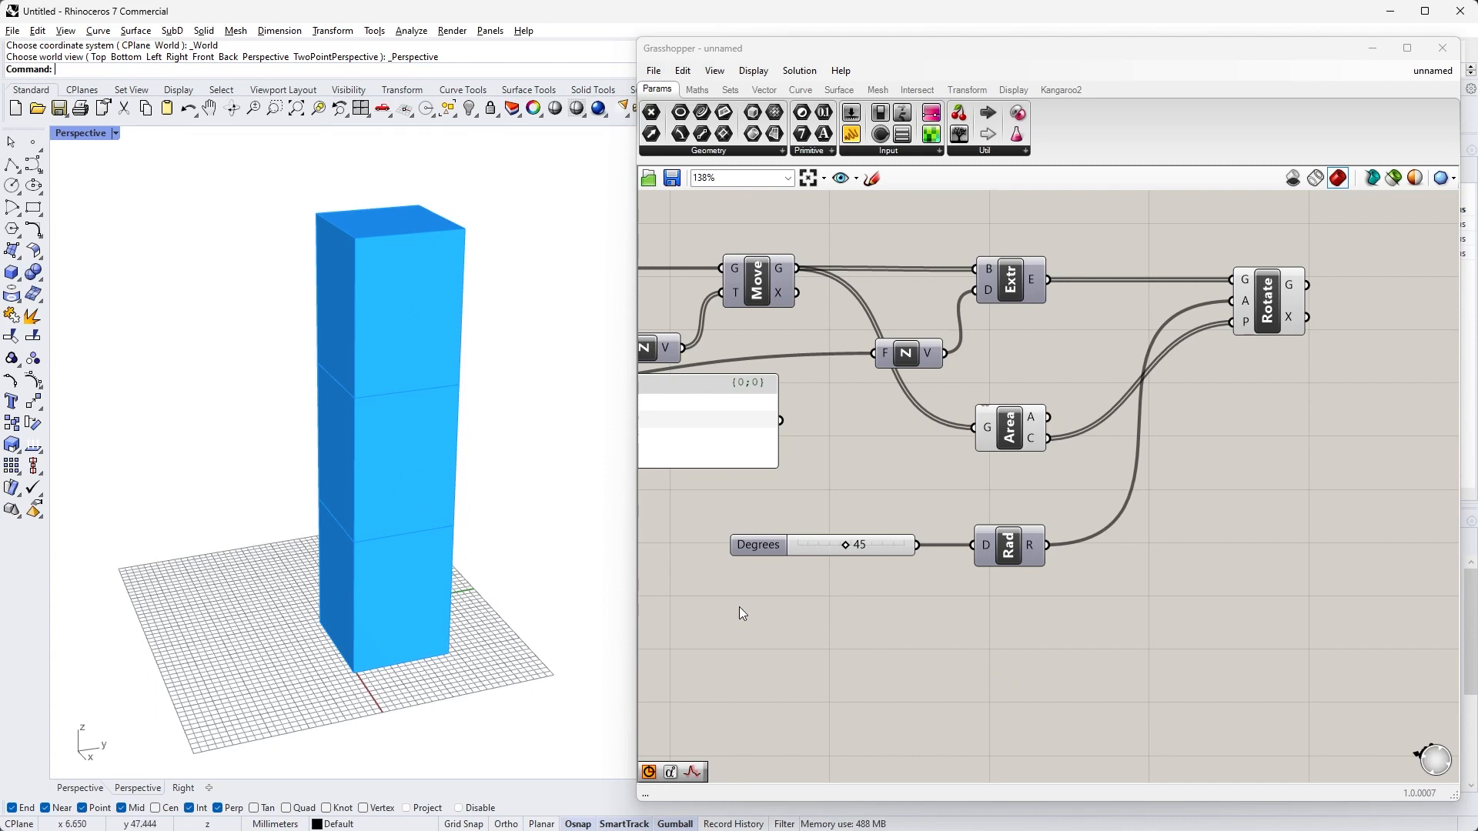
Duplicate the Series component and place the copy below the original, keeping its Step and Count connections
{"action": "scroll", "coordinate": [750, 597], "scroll_direction": "down", "scroll_amount": 3}
{"action": "right_click_drag", "start_coordinate": [751, 596], "coordinate": [1011, 500]}
{"action": "left_click_drag", "start_coordinate": [835, 368], "coordinate": [844, 476]}
{"action": "left_click", "coordinate": [864, 556]}
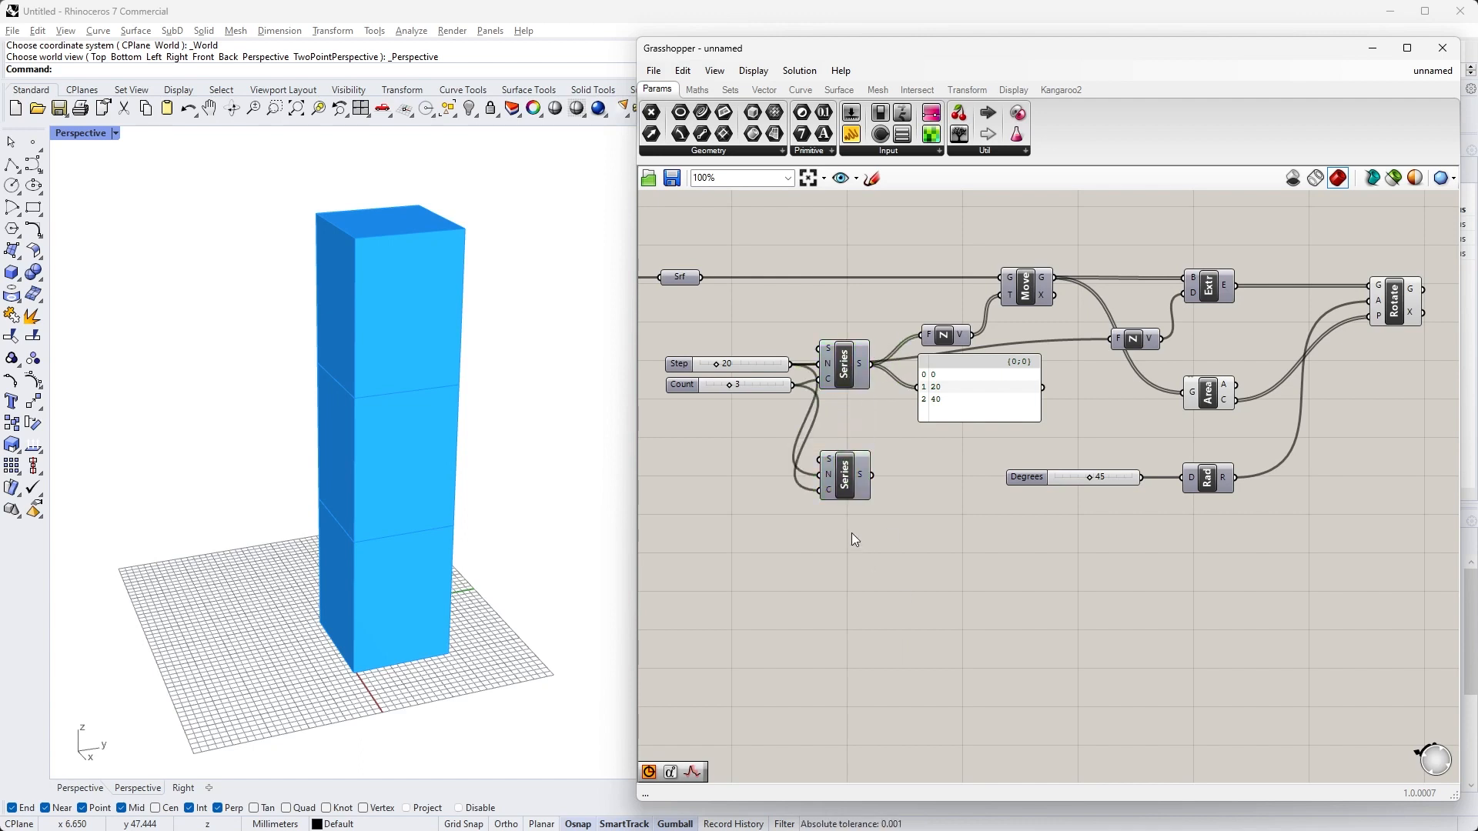
{"action": "scroll", "coordinate": [785, 460], "scroll_direction": "up", "scroll_amount": 1}
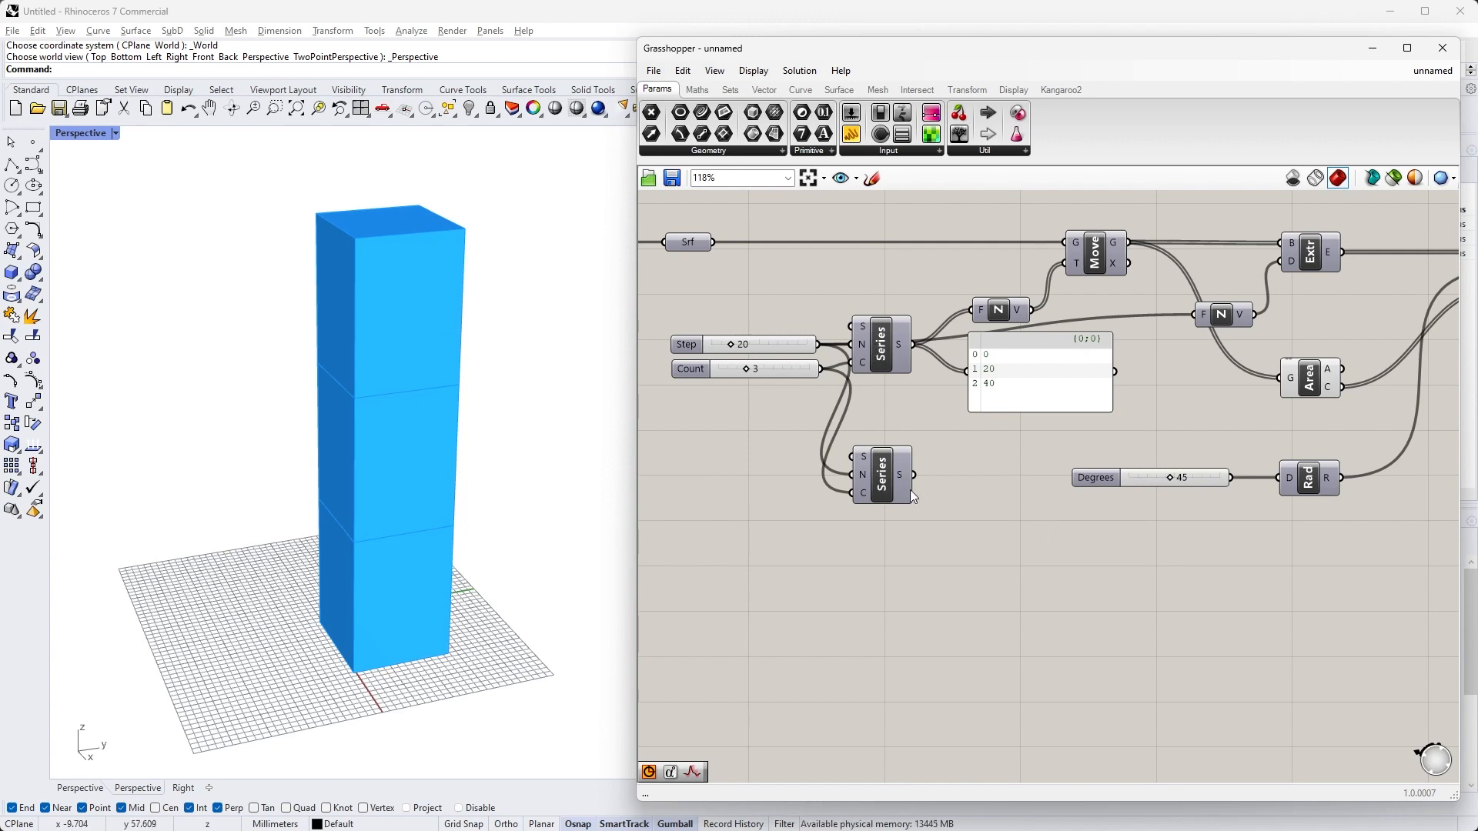
Duplicate the Step slider and feed the copy, at 20, into the lower Series component's step input
{"action": "mouse_move", "coordinate": [860, 473]}
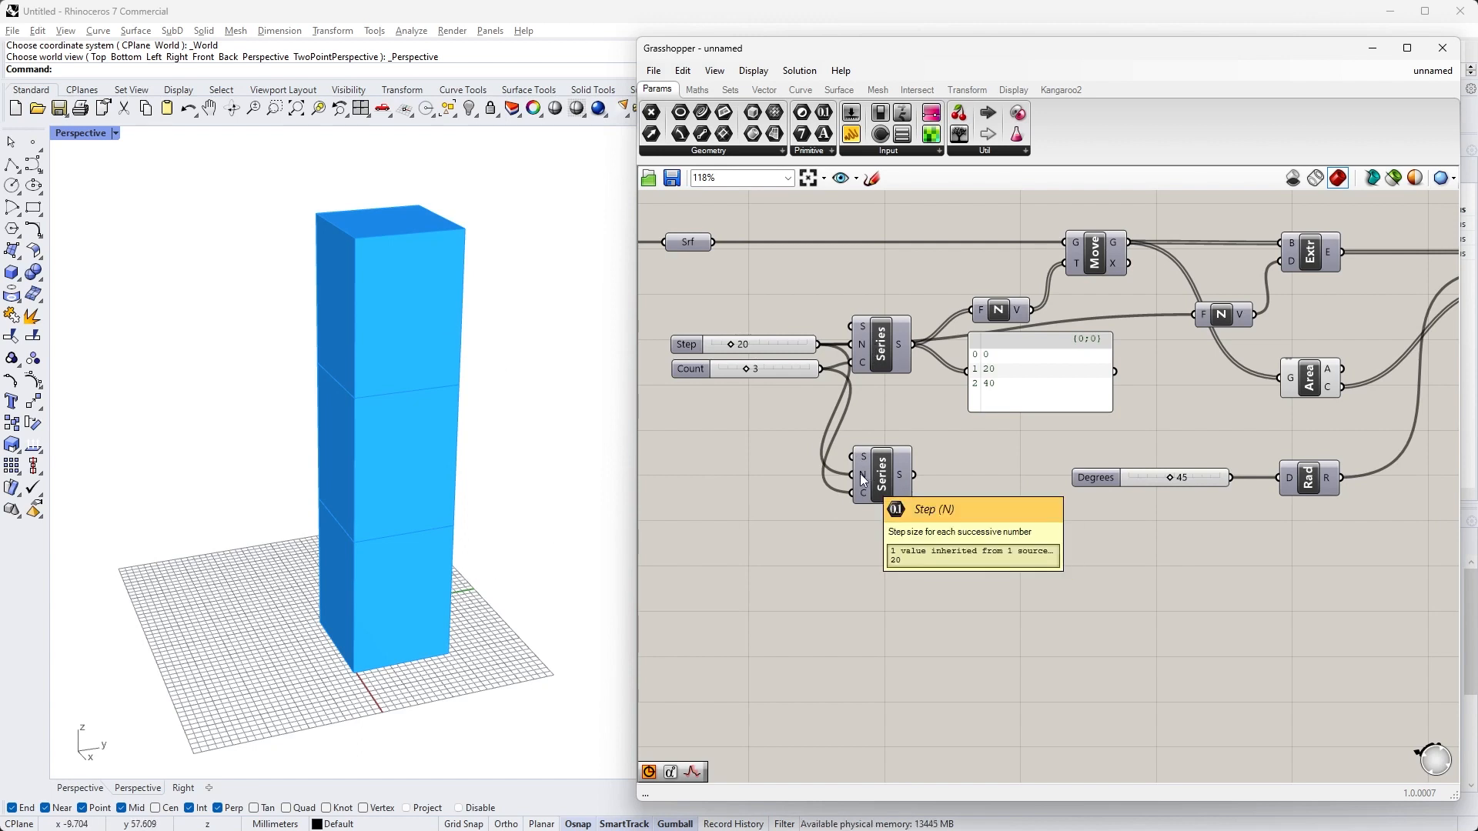
{"action": "left_click", "coordinate": [771, 348]}
{"action": "left_click_drag", "start_coordinate": [769, 345], "coordinate": [865, 485], "text": "alt"}
Connect the lower Series output to the Radians component's degrees input and delete the 45 slider
{"action": "scroll", "coordinate": [865, 485], "scroll_direction": "down", "scroll_amount": 2}
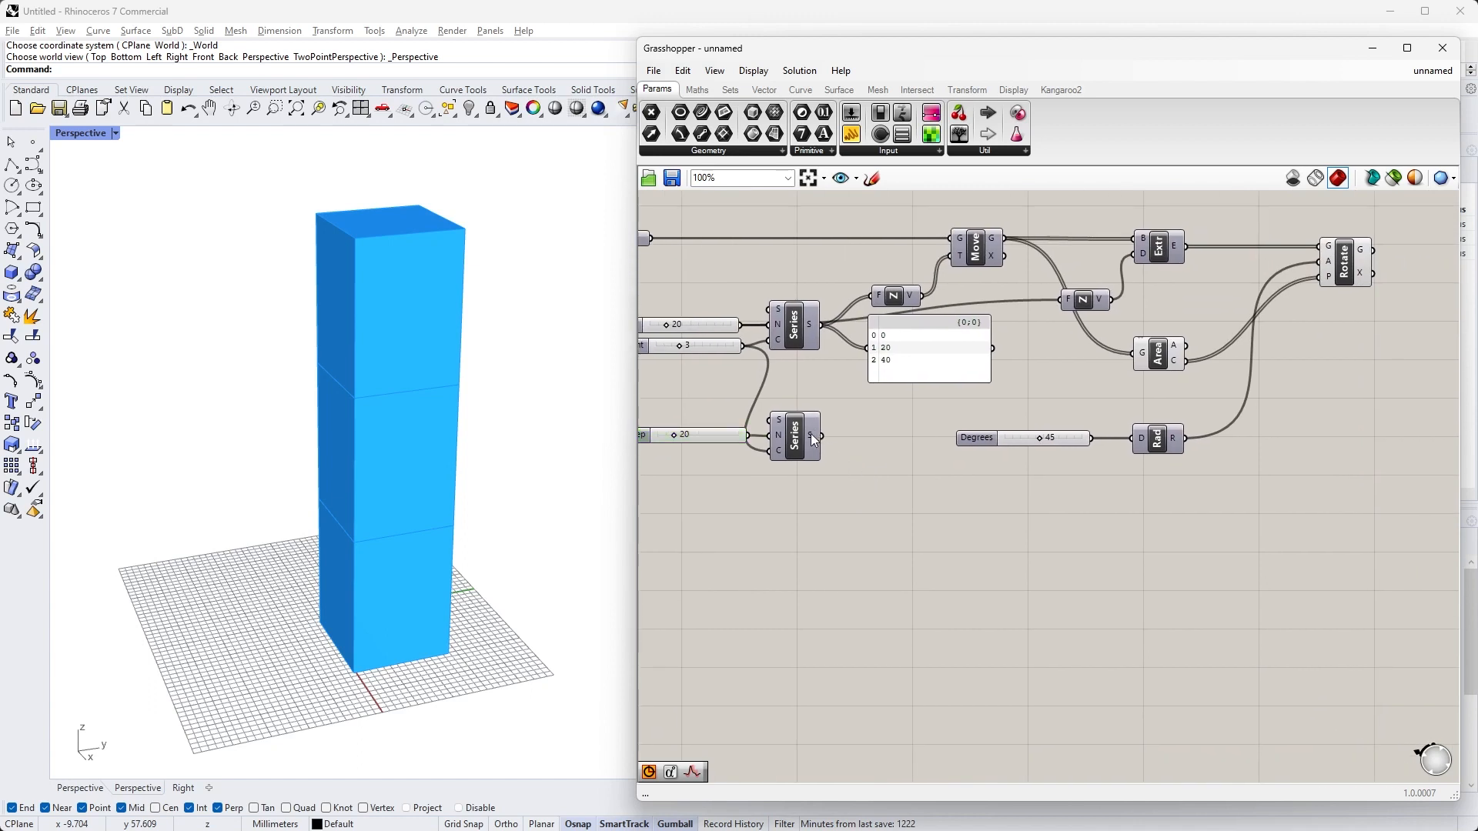
{"action": "mouse_move", "coordinate": [814, 438]}
{"action": "left_click_drag", "start_coordinate": [812, 439], "coordinate": [1133, 445]}
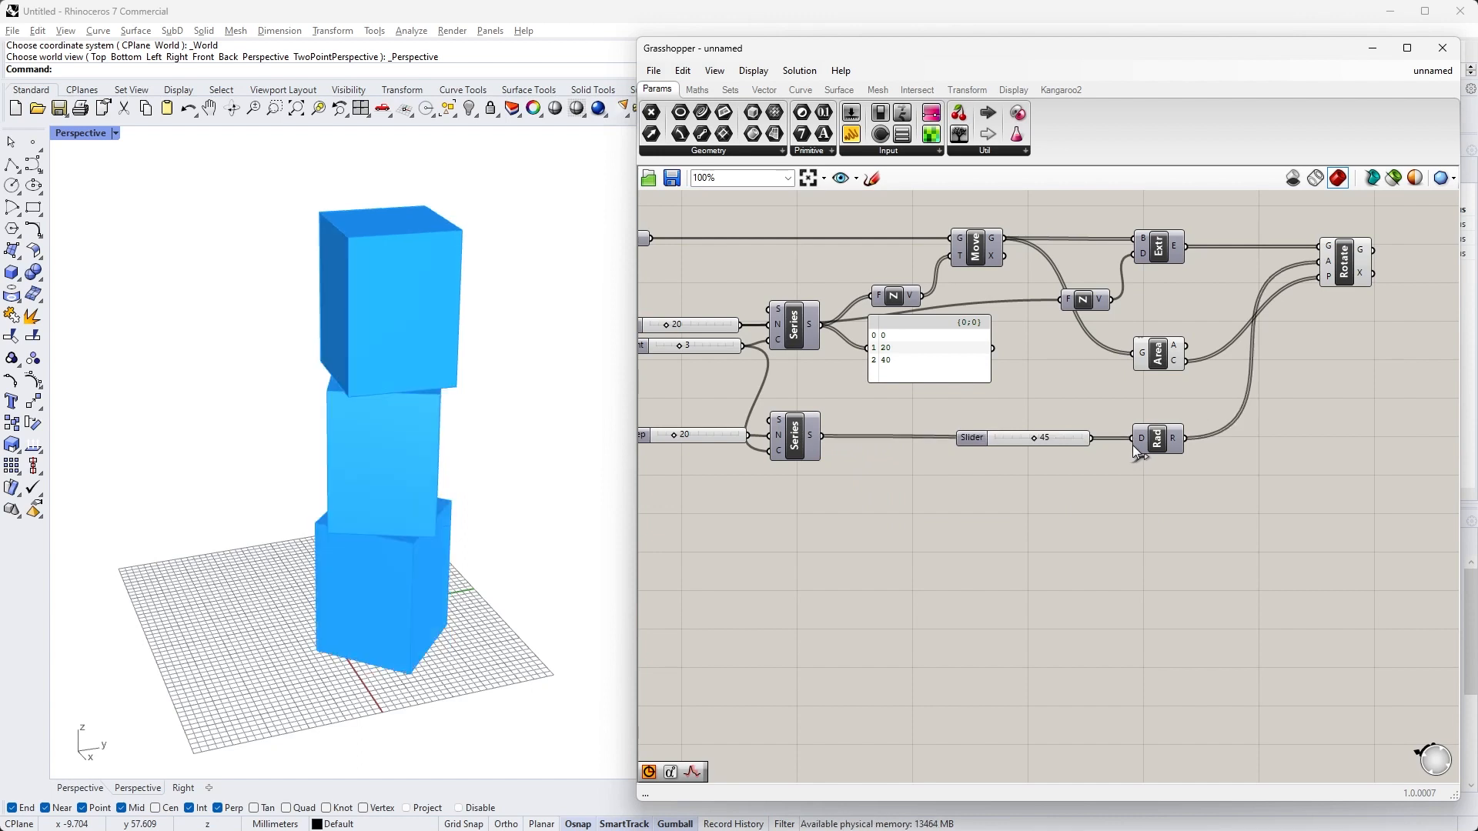
{"action": "left_click_drag", "start_coordinate": [1091, 483], "coordinate": [1031, 415]}
{"action": "key", "text": "Delete"}
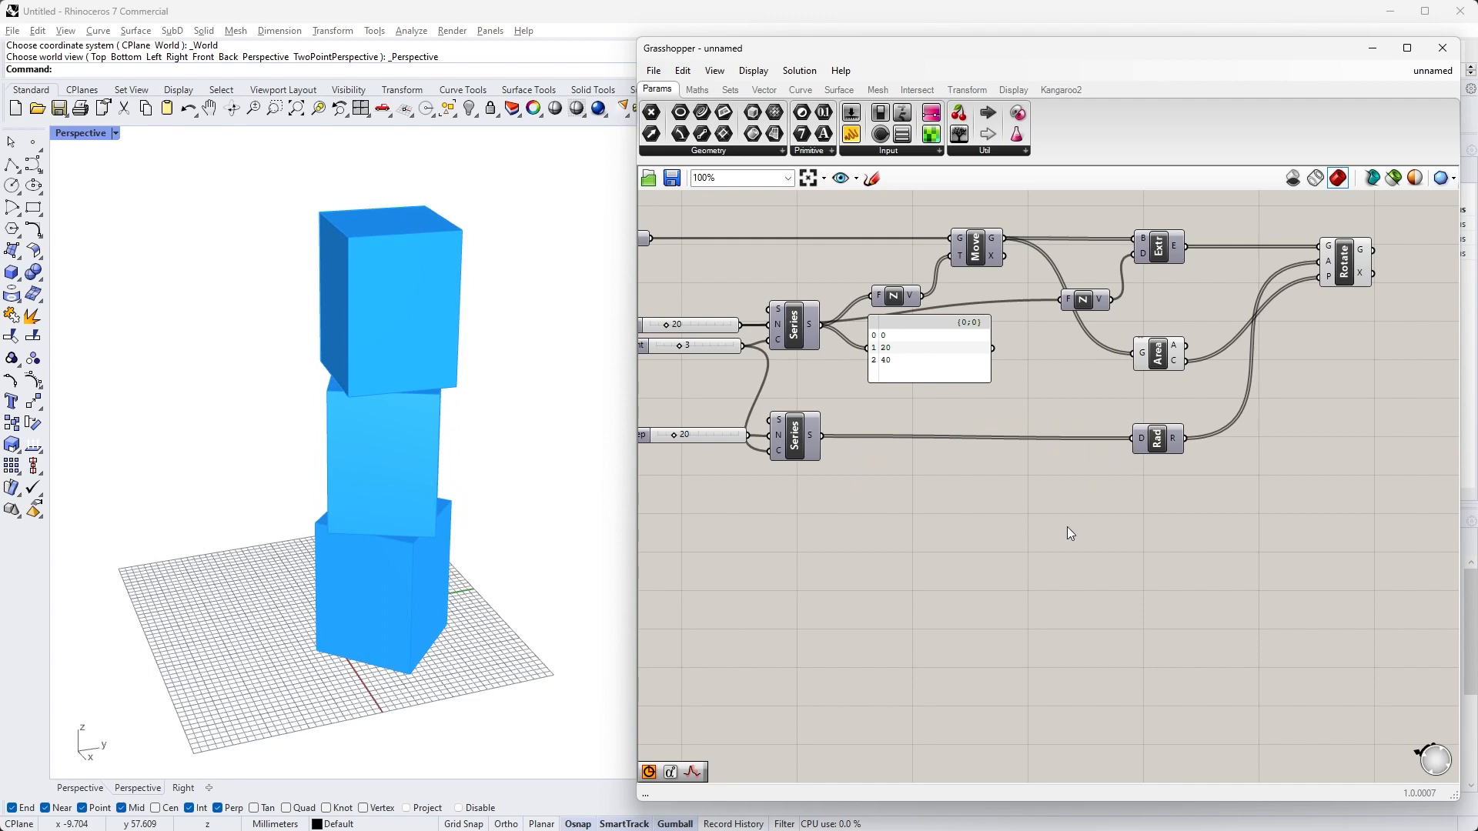
Set the base circle's radius to 9.8
{"action": "right_click_drag", "start_coordinate": [505, 432], "coordinate": [406, 403]}
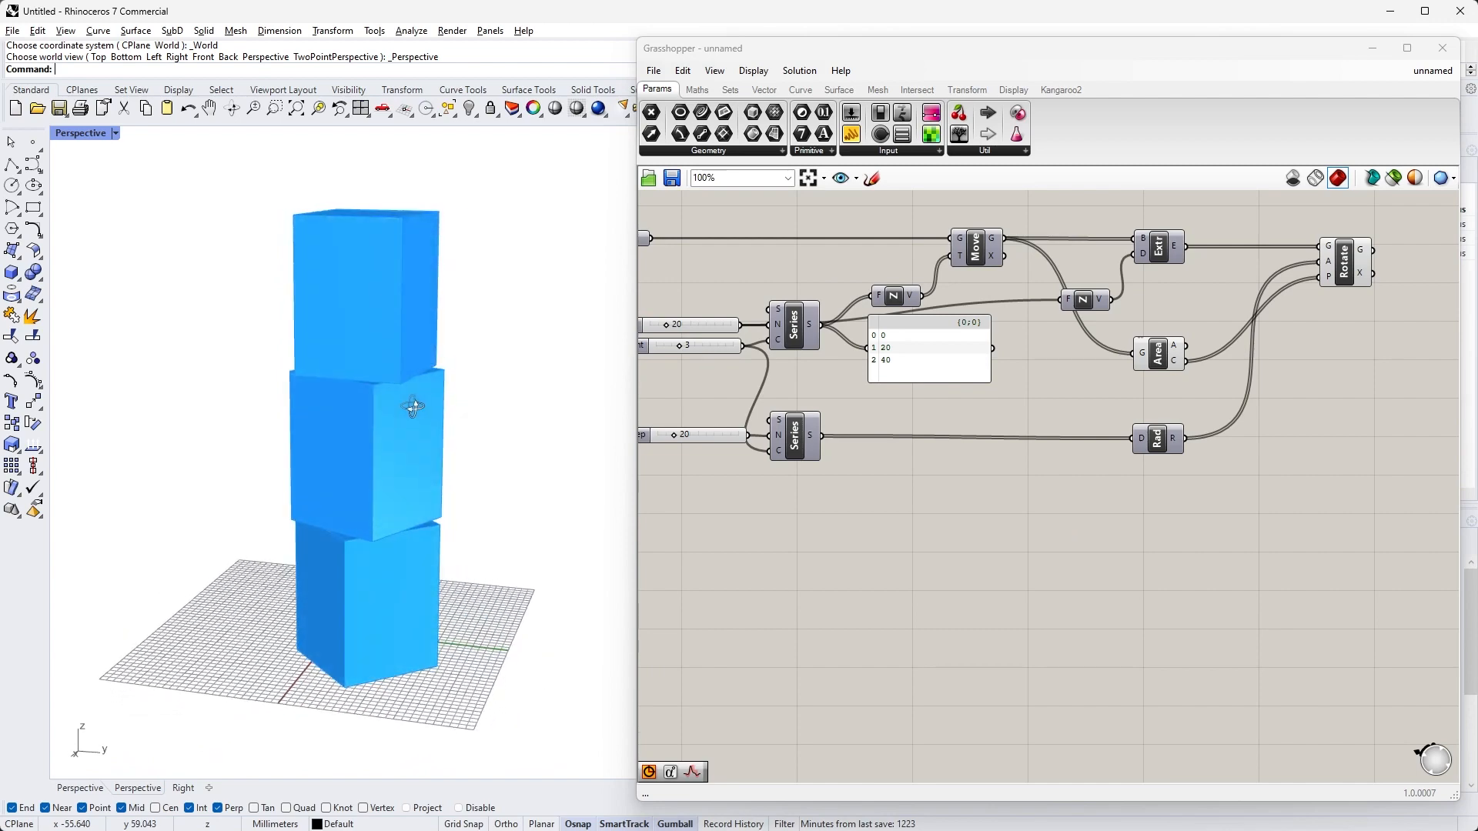
{"action": "scroll", "coordinate": [1097, 468], "scroll_direction": "down", "scroll_amount": 4}
{"action": "right_click_drag", "start_coordinate": [918, 426], "coordinate": [1014, 423]}
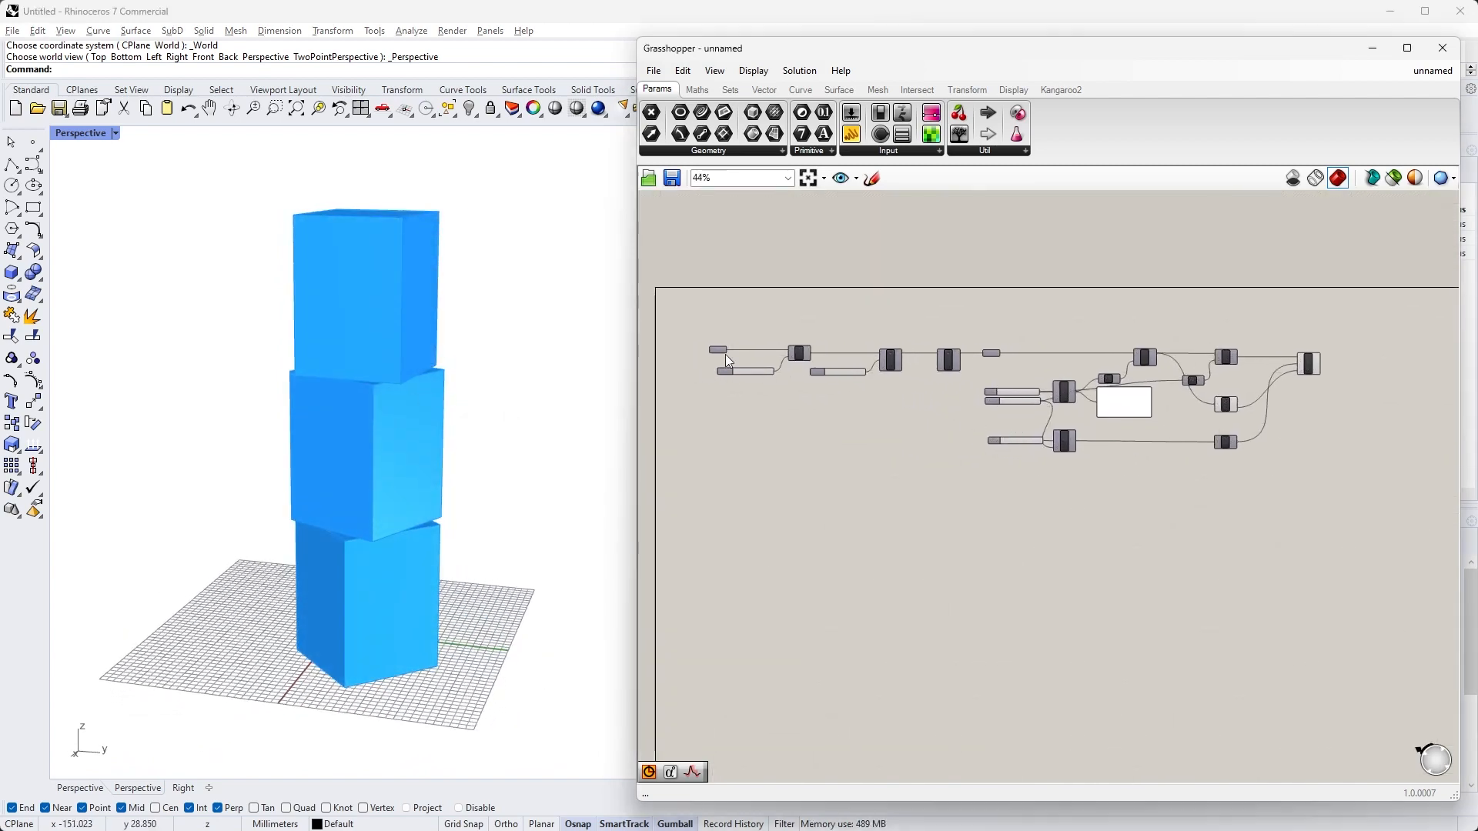
{"action": "scroll", "coordinate": [709, 368], "scroll_direction": "up", "scroll_amount": 3}
{"action": "scroll", "coordinate": [709, 366], "scroll_direction": "up", "scroll_amount": 2}
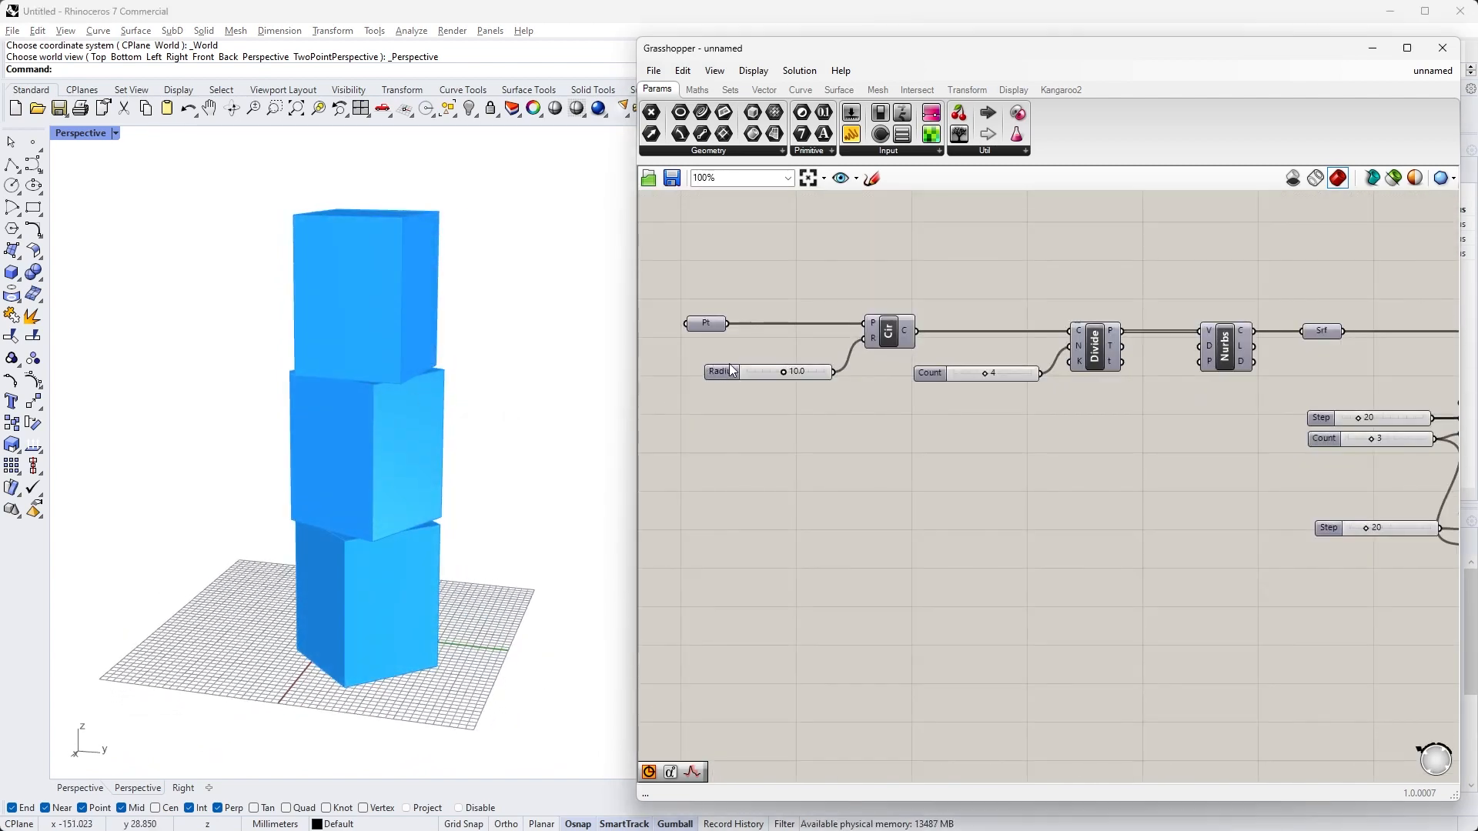
{"action": "mouse_move", "coordinate": [793, 375]}
{"action": "left_mouse_down"}
{"action": "mouse_move", "coordinate": [768, 377]}
{"action": "mouse_move", "coordinate": [804, 377]}
{"action": "mouse_move", "coordinate": [791, 380]}
{"action": "left_mouse_up"}
Try a division count of 6 for the floor polygon, and set it back to 4
{"action": "right_click_drag", "start_coordinate": [989, 418], "coordinate": [846, 399]}
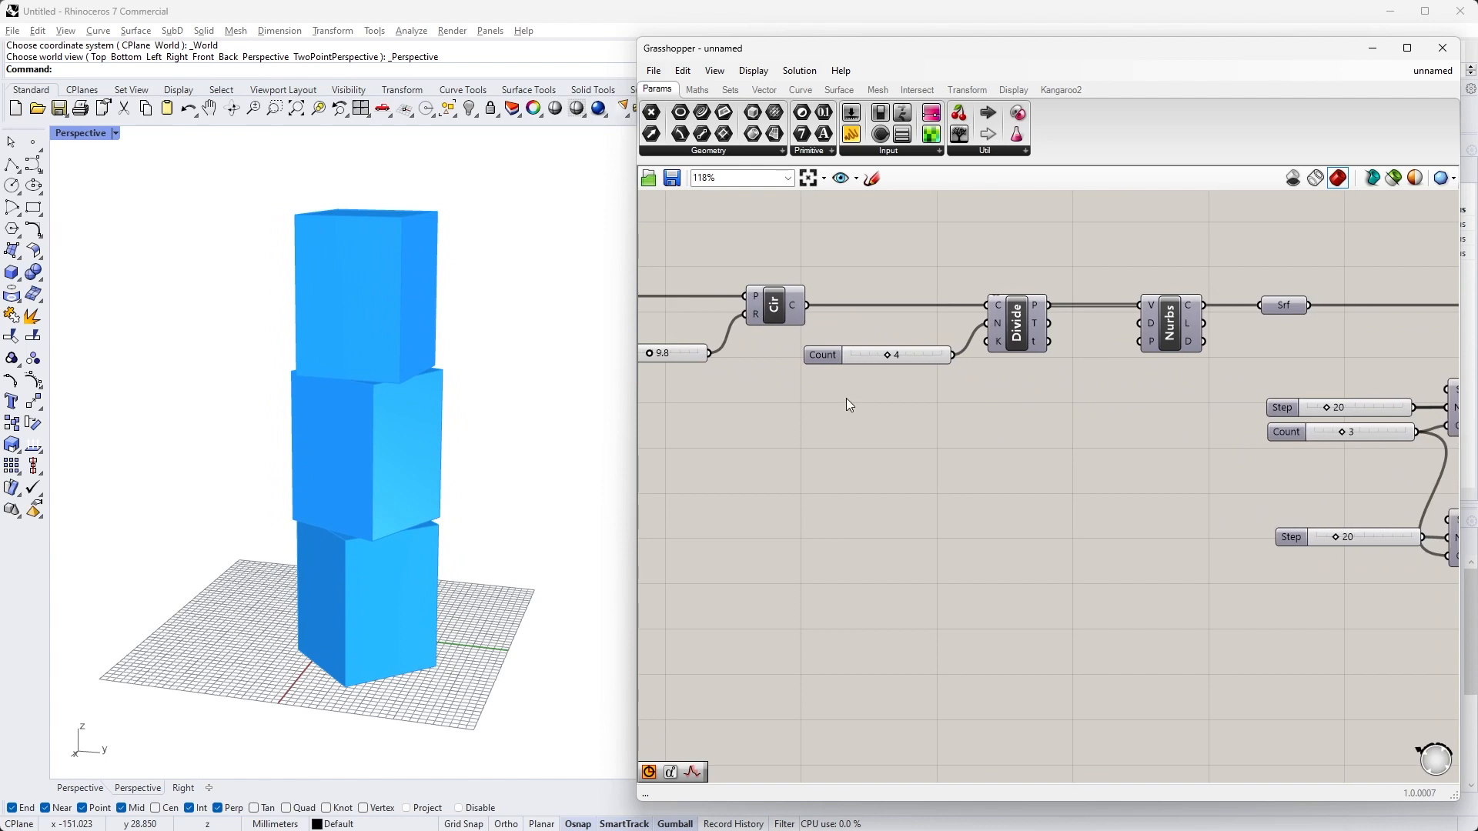
{"action": "left_click_drag", "start_coordinate": [887, 356], "coordinate": [901, 359]}
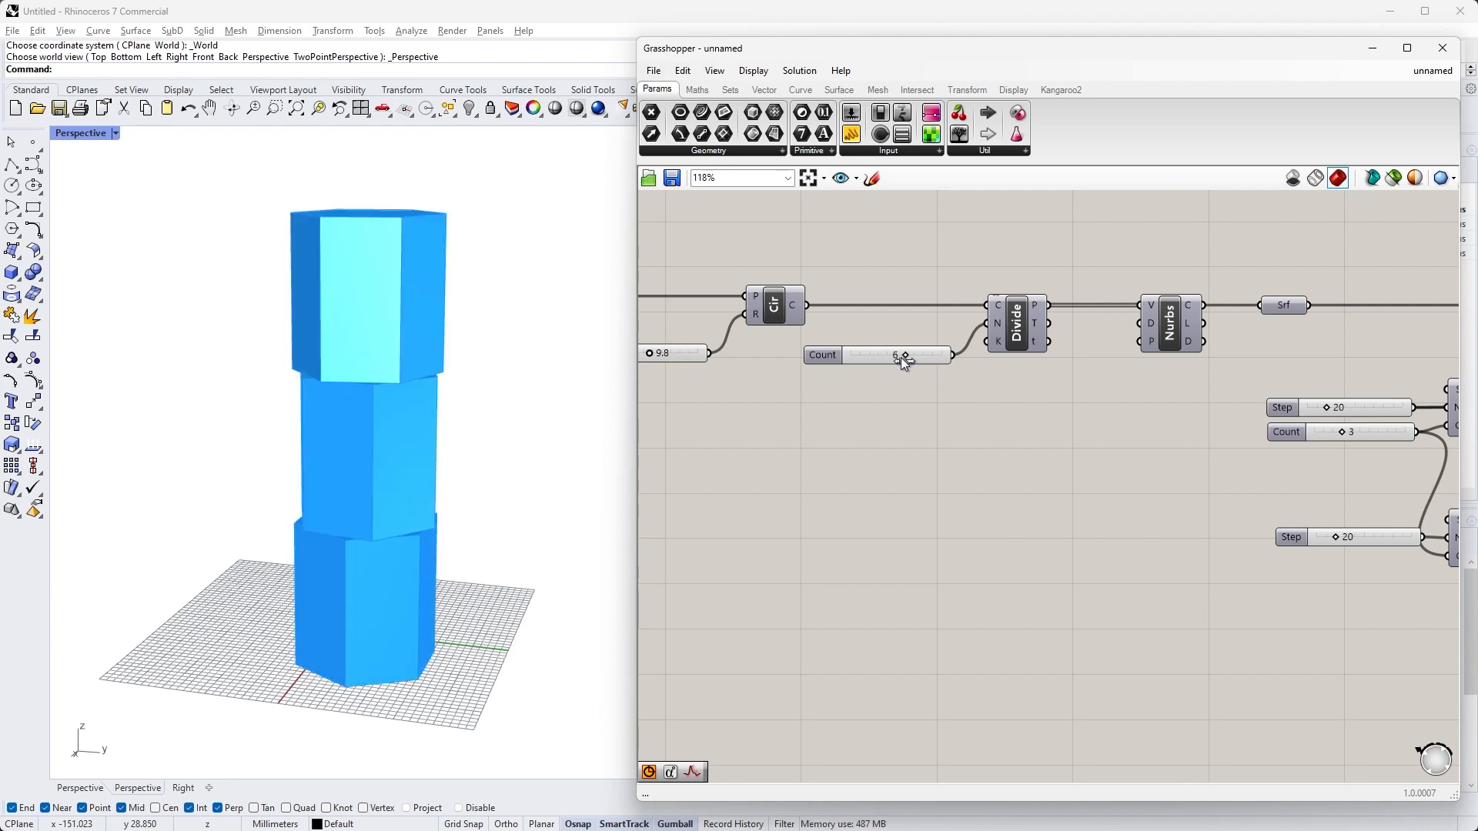
{"action": "left_click_drag", "start_coordinate": [900, 357], "coordinate": [887, 359]}
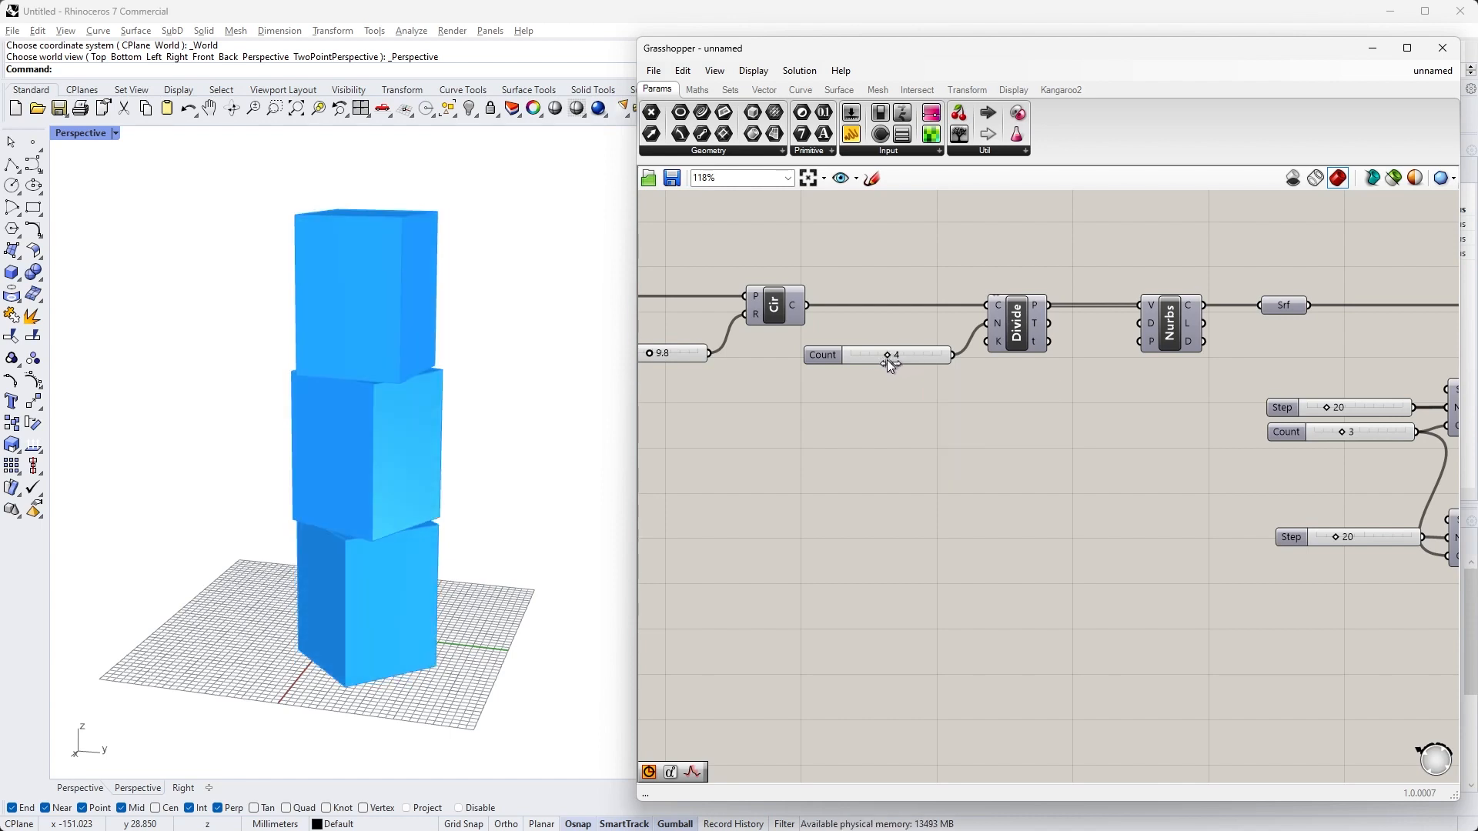
Set the floor height series' step to 22 and the rotation series' step to 9
{"action": "right_click_drag", "start_coordinate": [1160, 450], "coordinate": [847, 411]}
{"action": "scroll", "coordinate": [924, 416], "scroll_direction": "down", "scroll_amount": 1}
{"action": "right_click_drag", "start_coordinate": [1012, 418], "coordinate": [777, 393]}
{"action": "mouse_move", "coordinate": [757, 347]}
{"action": "left_mouse_down"}
{"action": "mouse_move", "coordinate": [749, 355]}
{"action": "mouse_move", "coordinate": [787, 372]}
{"action": "mouse_move", "coordinate": [768, 371]}
{"action": "left_mouse_up"}
{"action": "left_click_drag", "start_coordinate": [752, 355], "coordinate": [755, 354]}
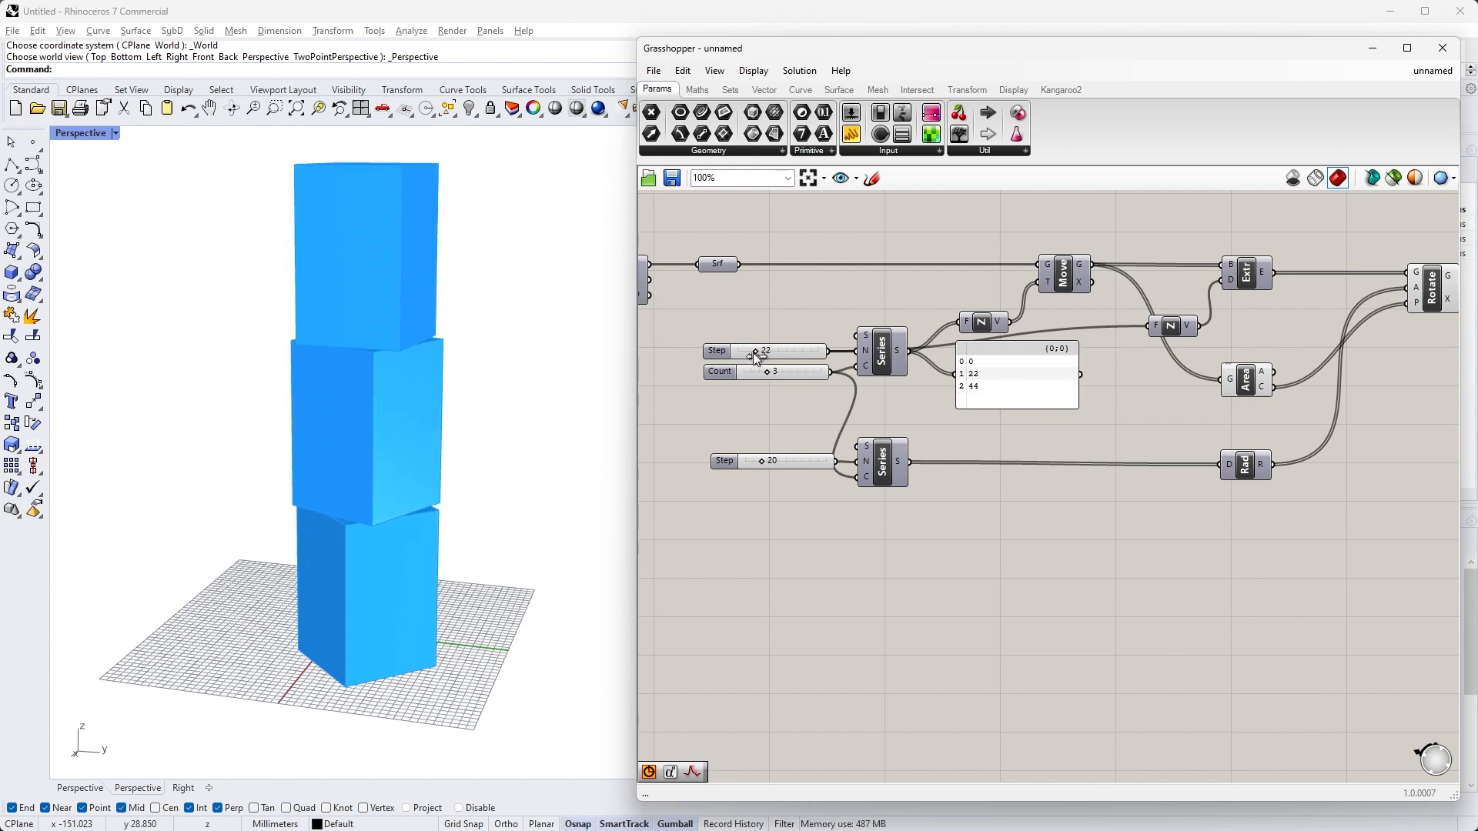
{"action": "mouse_move", "coordinate": [761, 462]}
{"action": "left_mouse_down"}
{"action": "mouse_move", "coordinate": [792, 462]}
{"action": "mouse_move", "coordinate": [752, 459]}
{"action": "left_mouse_up"}
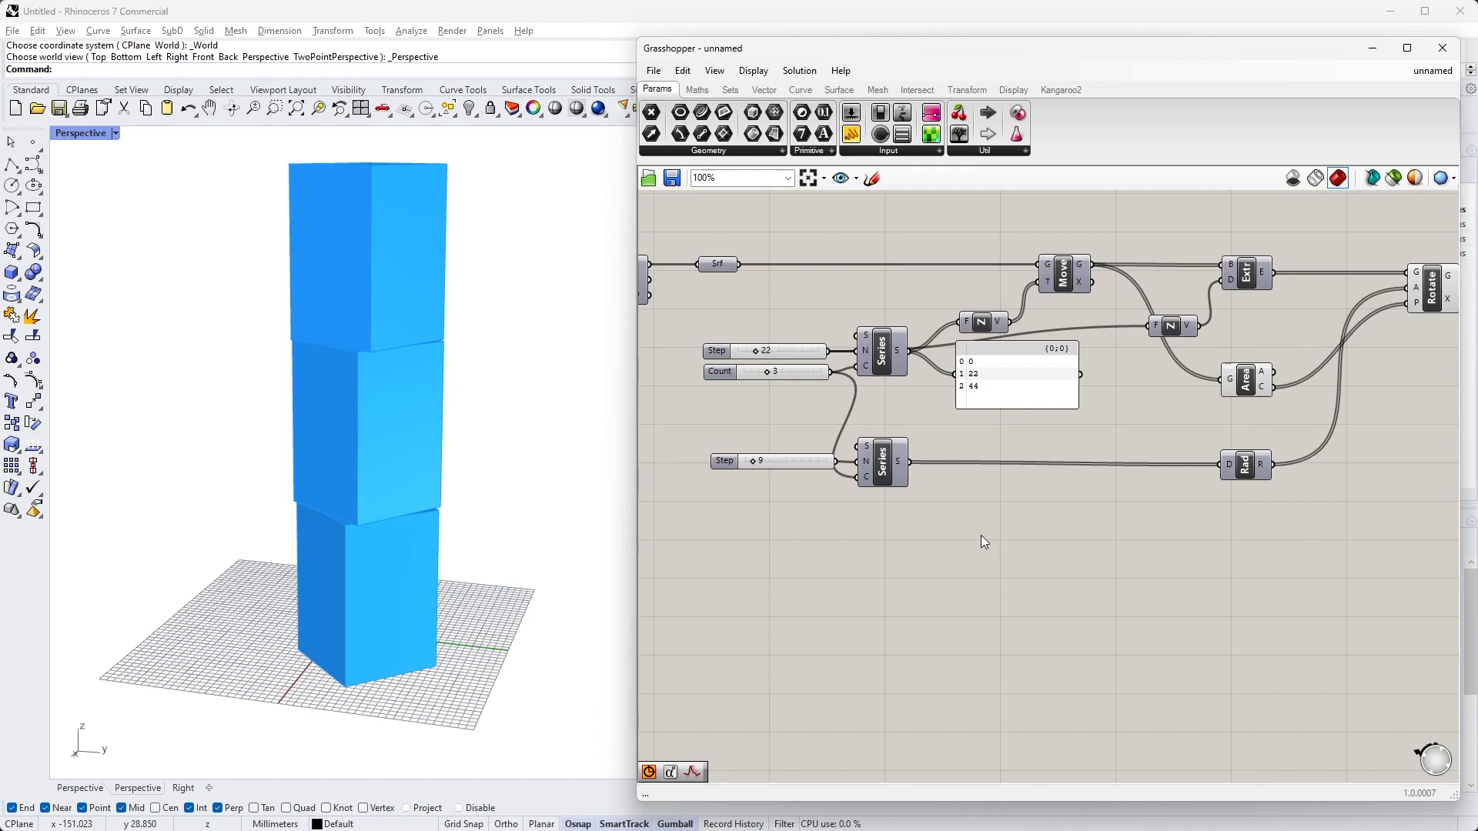
{"action": "scroll", "coordinate": [985, 539], "scroll_direction": "down", "scroll_amount": 2}
{"action": "scroll", "coordinate": [1119, 501], "scroll_direction": "down", "scroll_amount": 4}
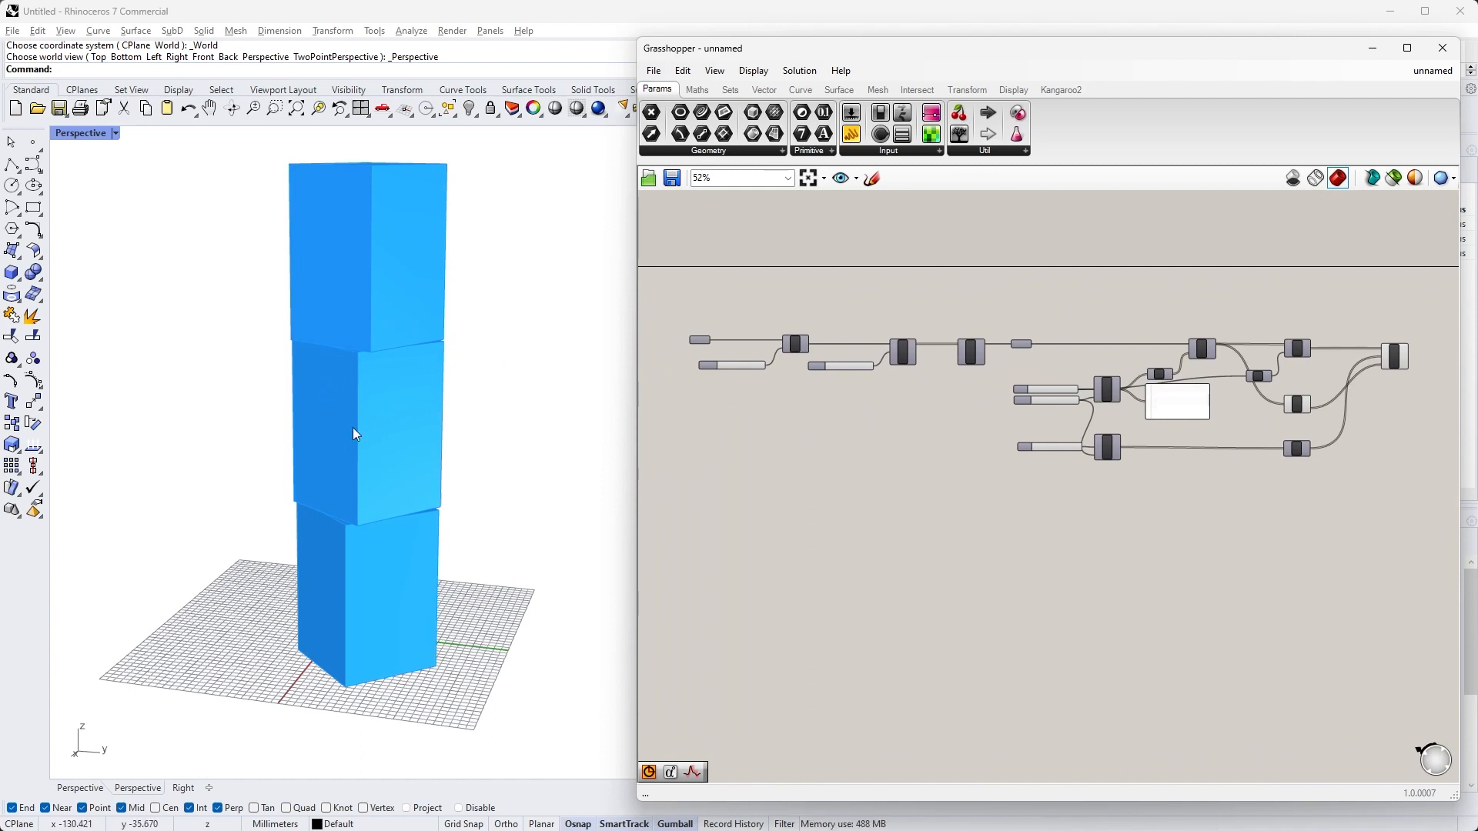
{"action": "right_click_drag", "start_coordinate": [1281, 455], "coordinate": [1162, 451]}
{"action": "scroll", "coordinate": [1162, 451], "scroll_direction": "up", "scroll_amount": 3}
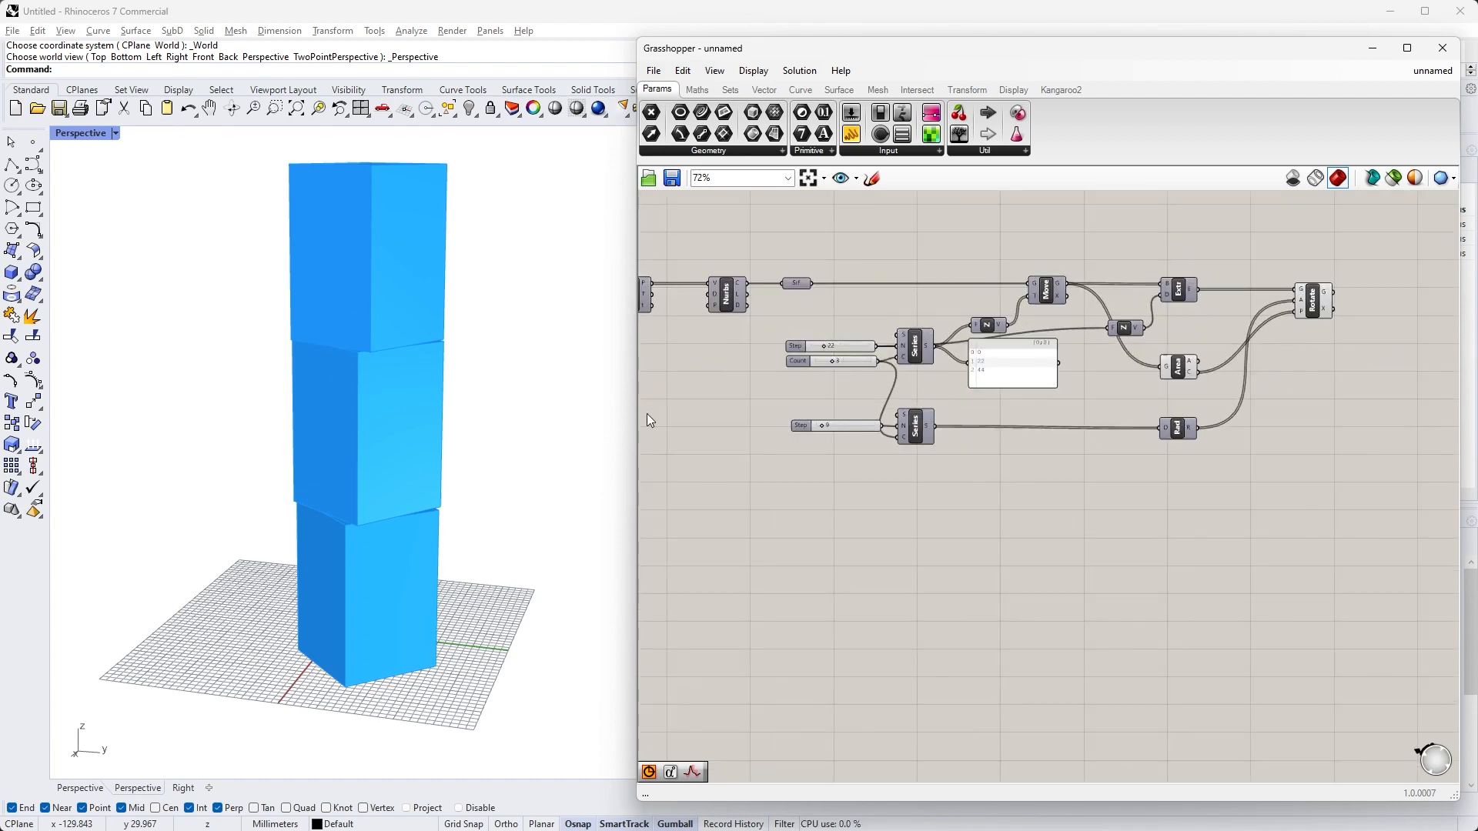
{"action": "scroll", "coordinate": [791, 408], "scroll_direction": "down", "scroll_amount": 3}
{"action": "right_click_drag", "start_coordinate": [791, 408], "coordinate": [991, 404]}
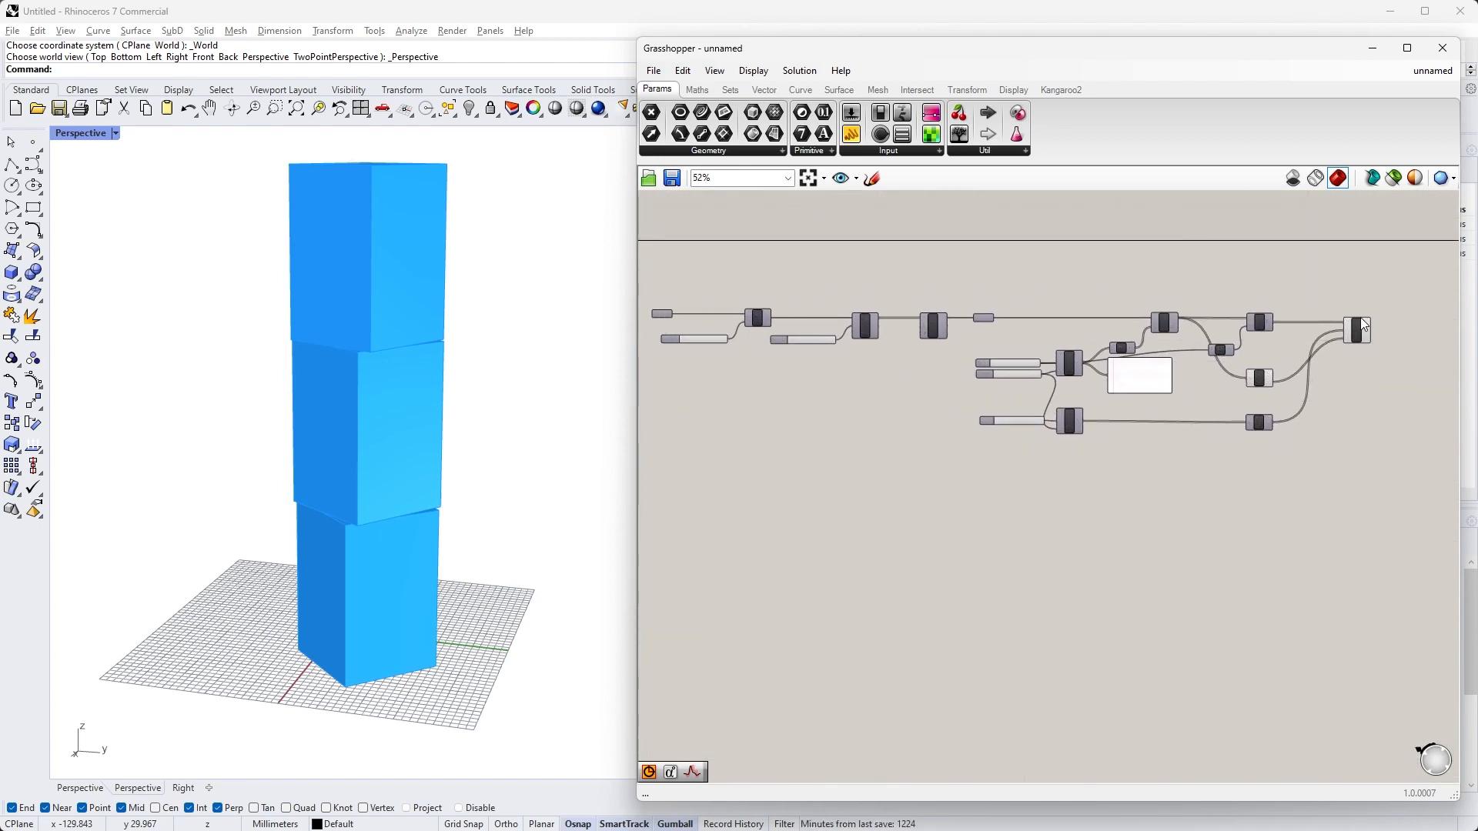
Bake the Rotate component's geometry with the default attributes and turn off the Grasshopper preview
{"action": "scroll", "coordinate": [1322, 390], "scroll_direction": "up", "scroll_amount": 2}
{"action": "scroll", "coordinate": [1321, 389], "scroll_direction": "up", "scroll_amount": 1}
{"action": "right_click_drag", "start_coordinate": [1321, 390], "coordinate": [1109, 441]}
{"action": "scroll", "coordinate": [1162, 420], "scroll_direction": "up", "scroll_amount": 1}
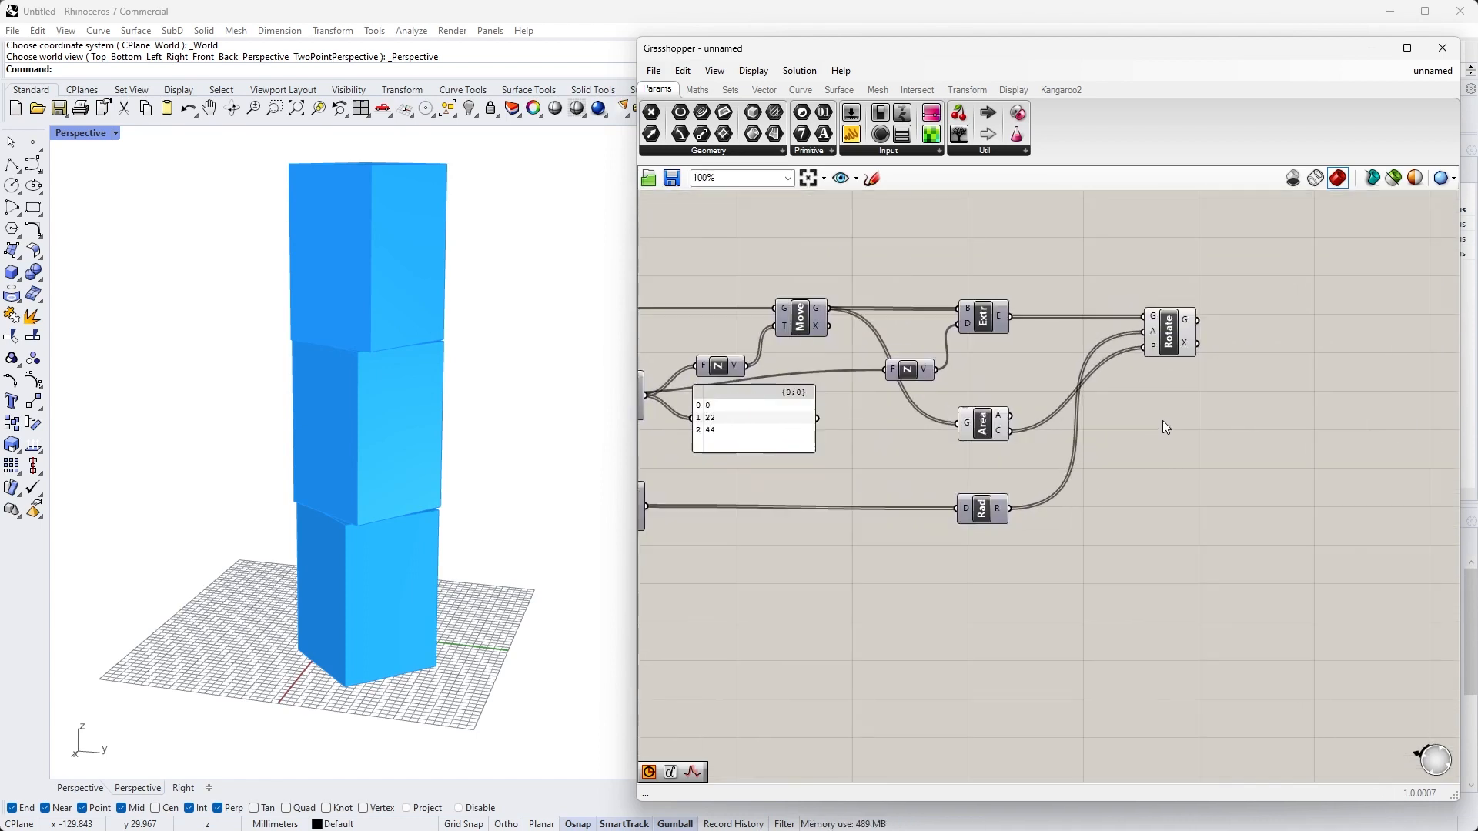
{"action": "right_click", "coordinate": [1171, 334]}
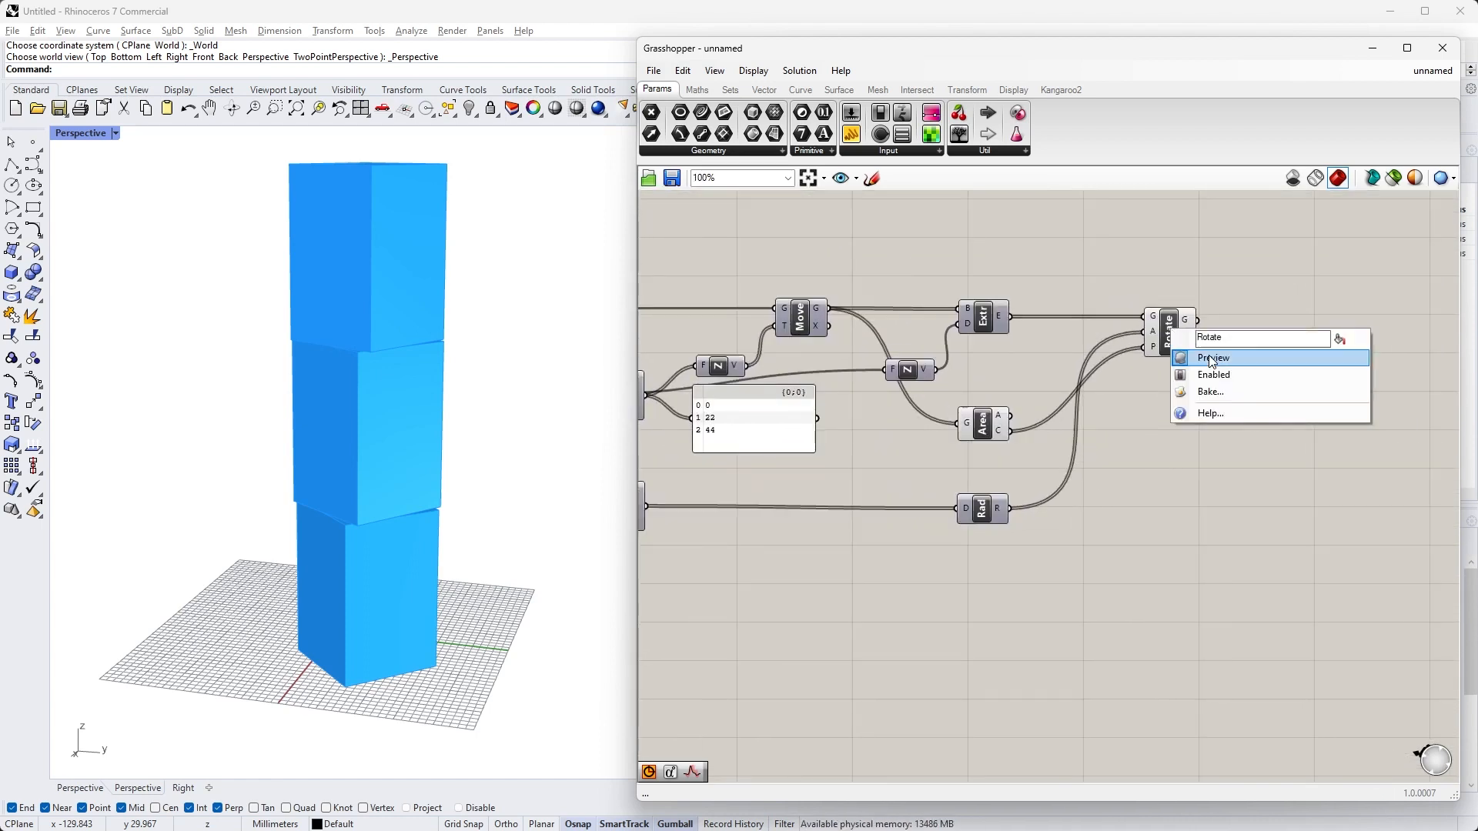
{"action": "left_click", "coordinate": [1219, 391]}
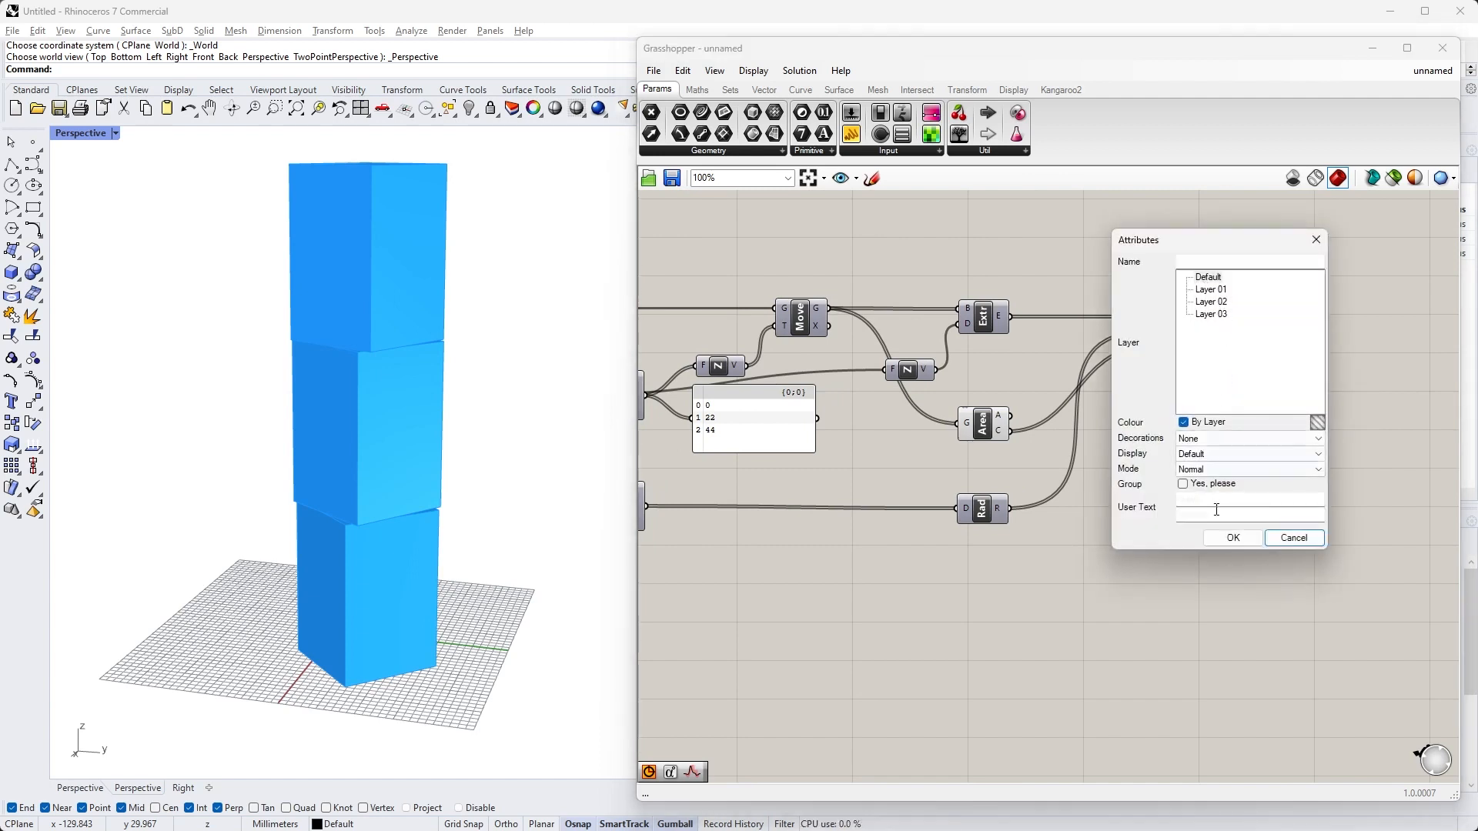
{"action": "left_click", "coordinate": [1234, 538]}
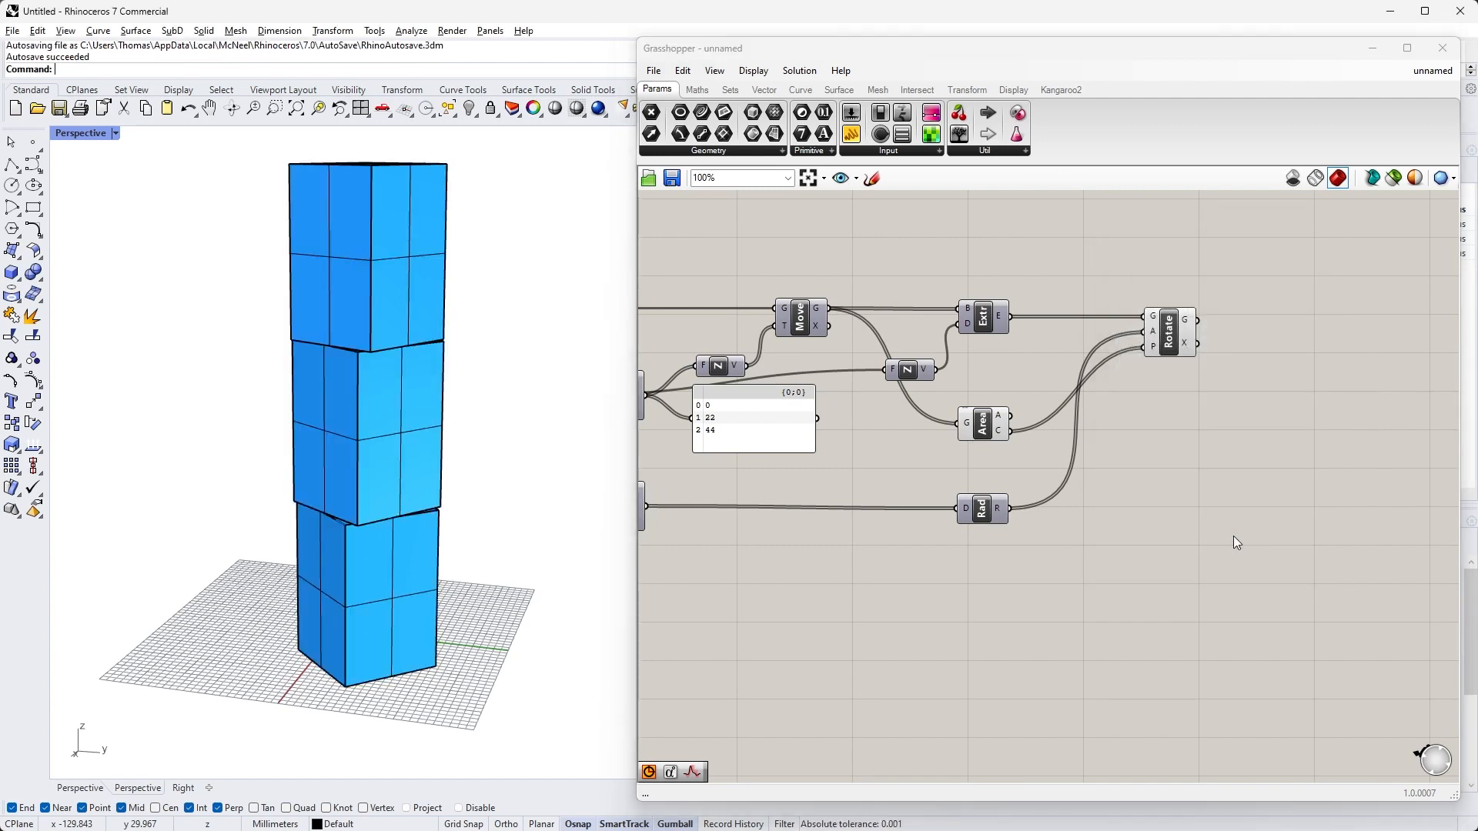
{"action": "left_click", "coordinate": [1291, 177]}
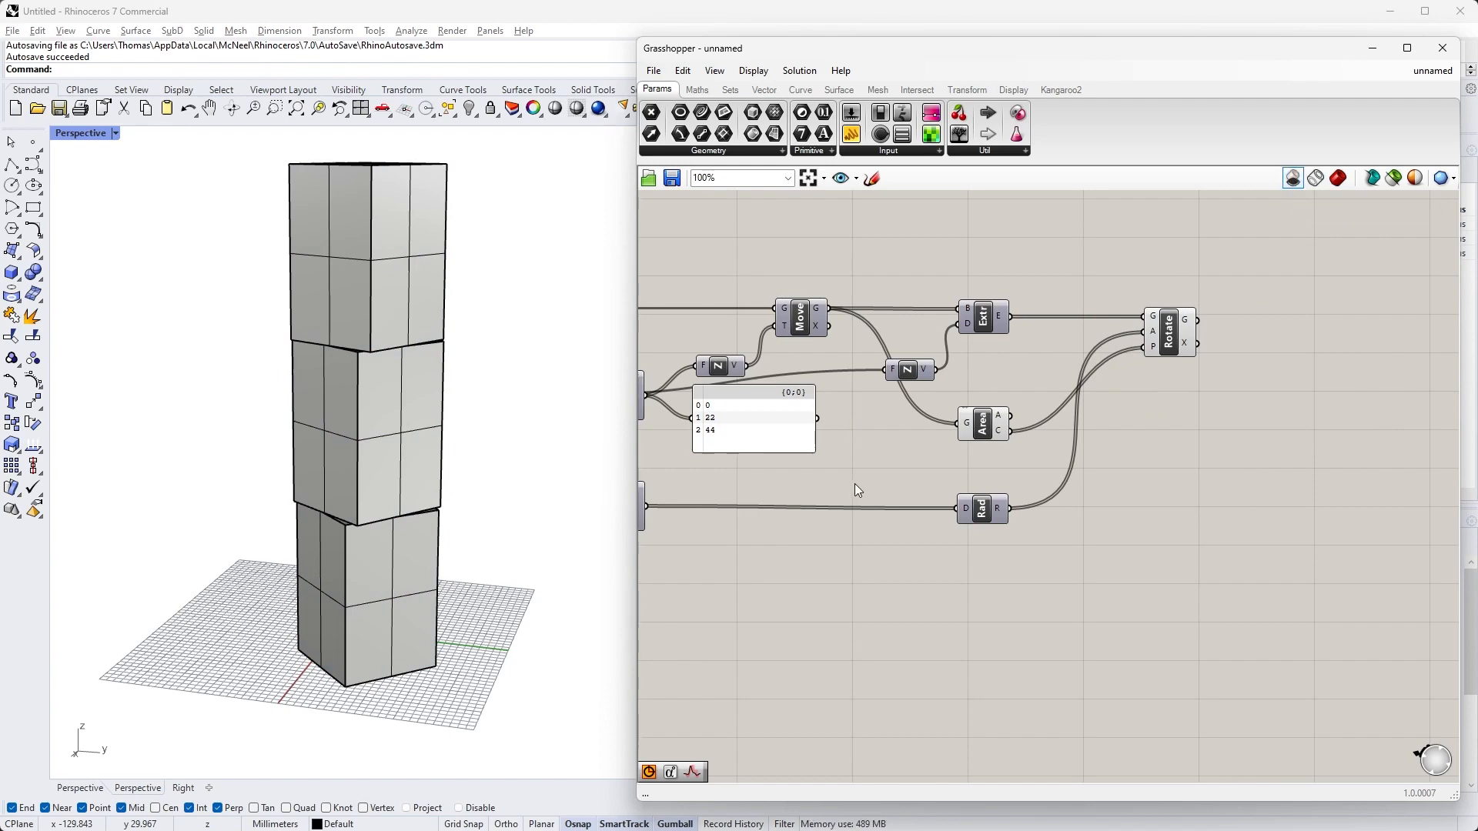
{"action": "mouse_move", "coordinate": [516, 416]}
{"action": "right_mouse_down"}
{"action": "mouse_move", "coordinate": [416, 450]}
{"action": "mouse_move", "coordinate": [302, 418]}
{"action": "mouse_move", "coordinate": [516, 424]}
{"action": "right_mouse_up"}
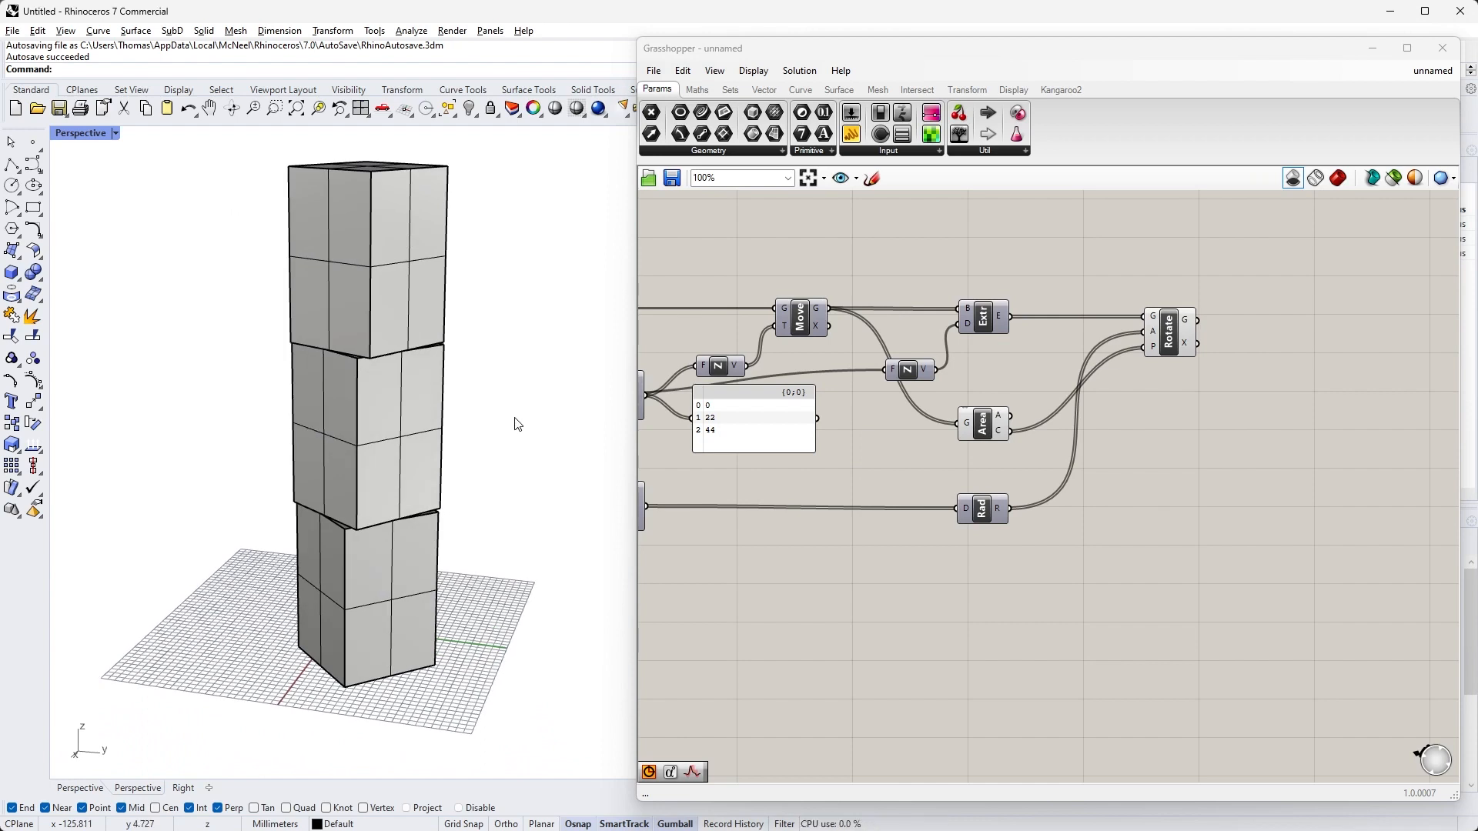